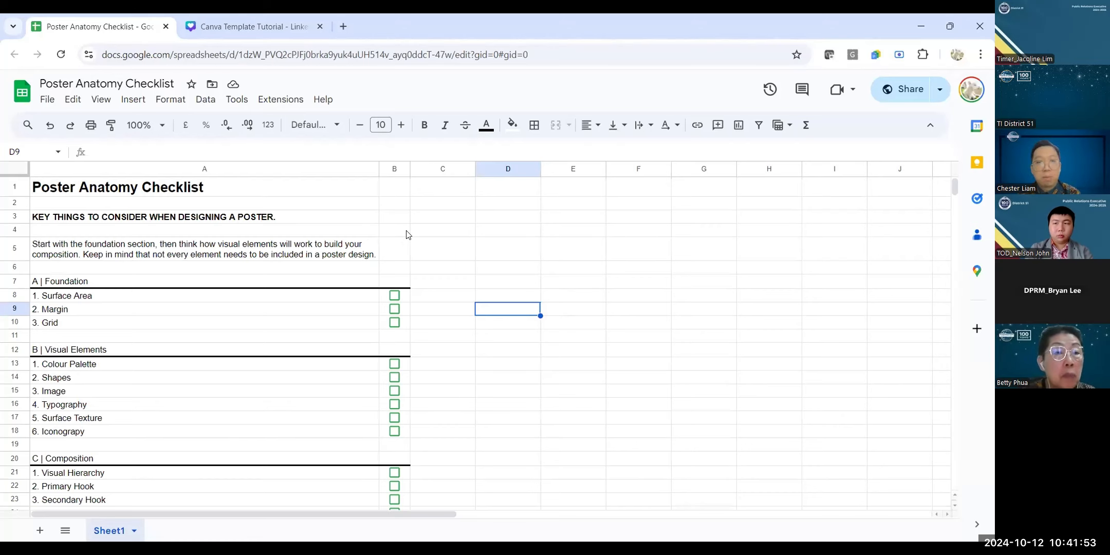
Step: Review the Foundation, Visual Elements and Composition sections of the Poster Anatomy Checklist
scroll(218, 239, "down", 3)
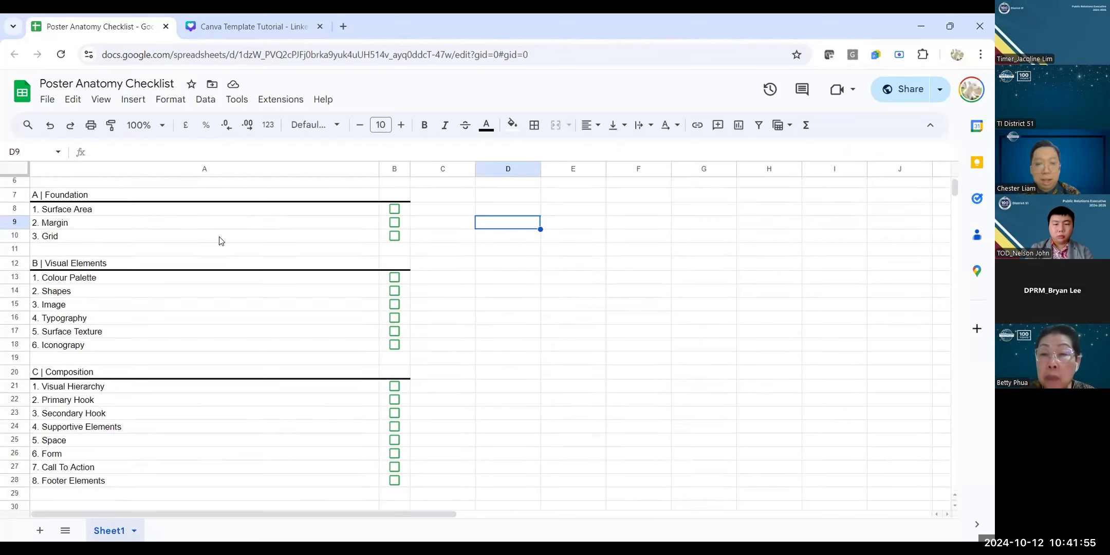
scroll(220, 236, "up", 2)
scroll(220, 235, "up", 2)
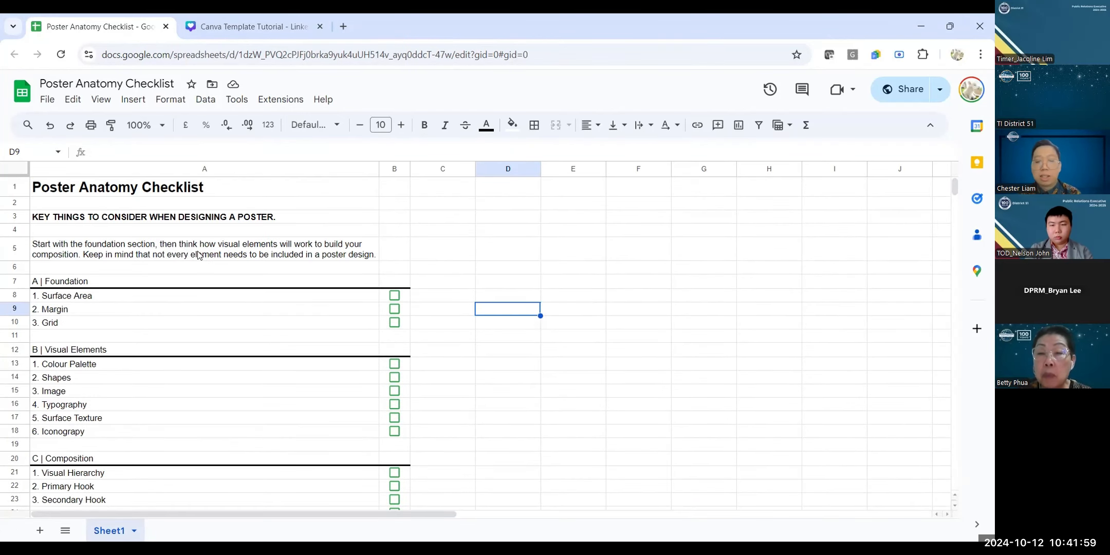
scroll(47, 213, "down", 2)
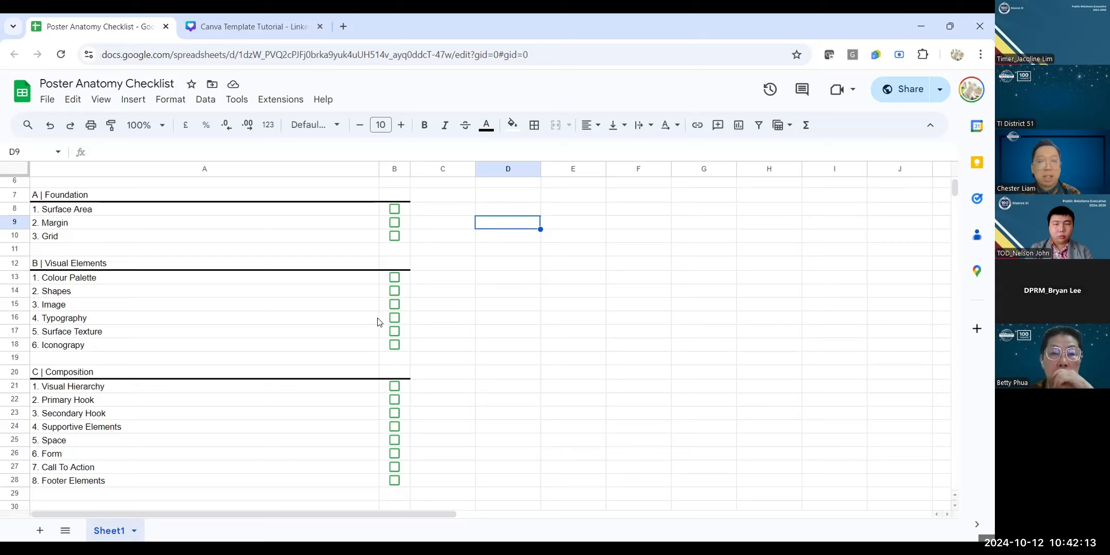
scroll(378, 322, "up", 3)
scroll(377, 322, "down", 3)
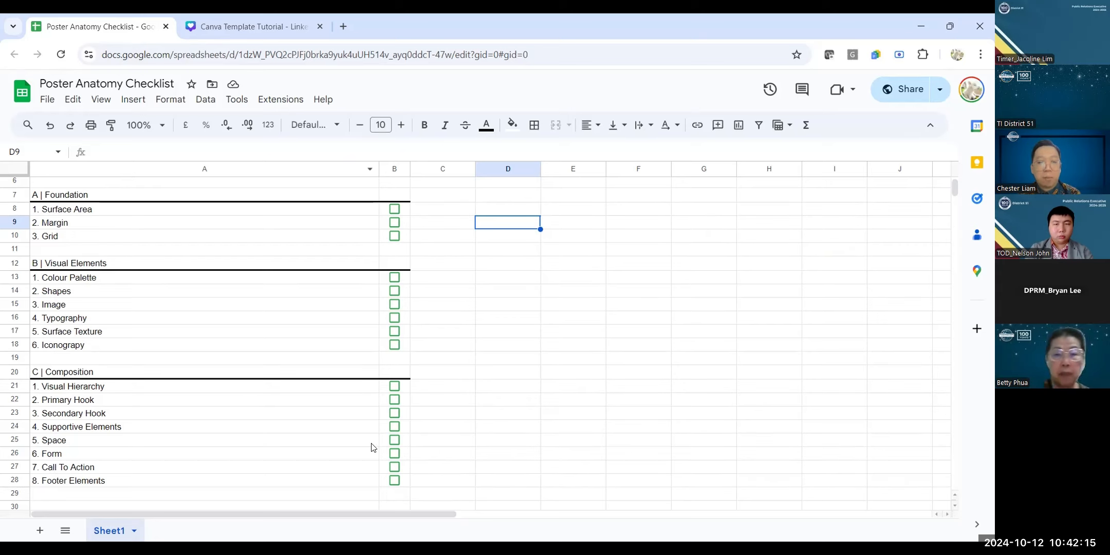
Step: Switch to the Canva Template Tutorial design and go past the poster sample and colour pages to the blank page 4, Place Gradient Color
left_click(251, 15)
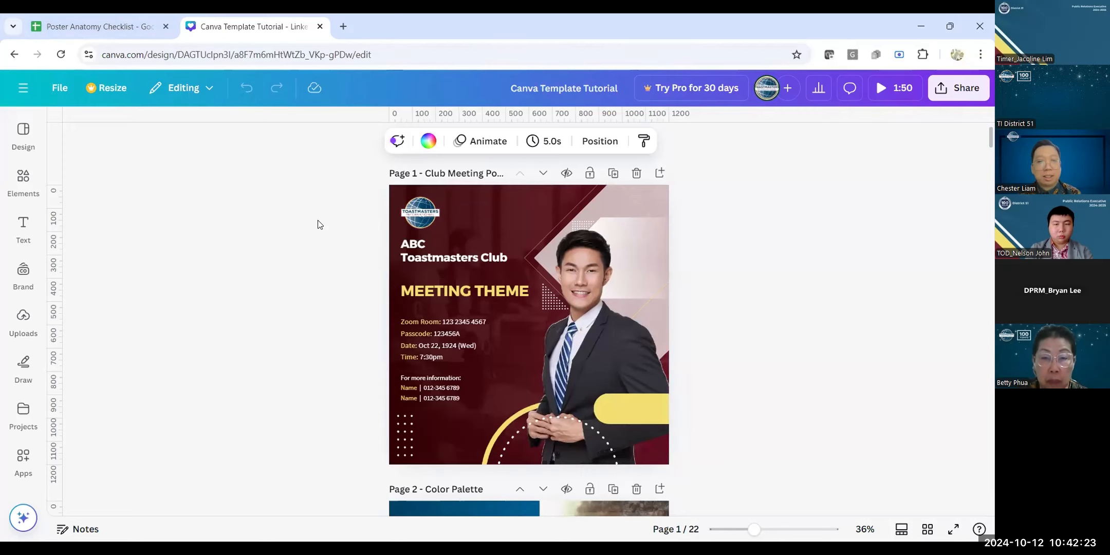
scroll(320, 216, "down", 2)
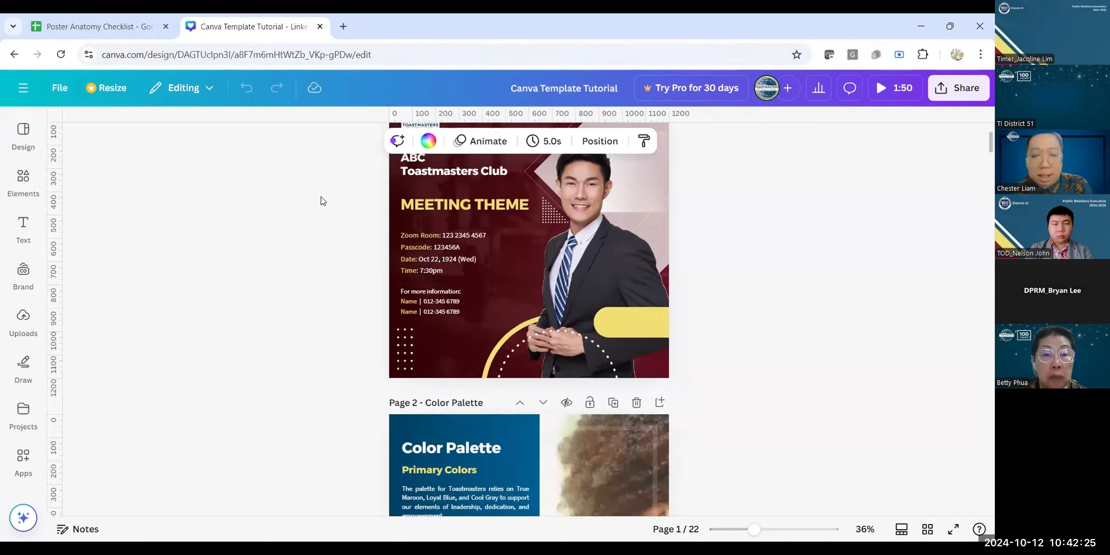
scroll(316, 205, "up", 2)
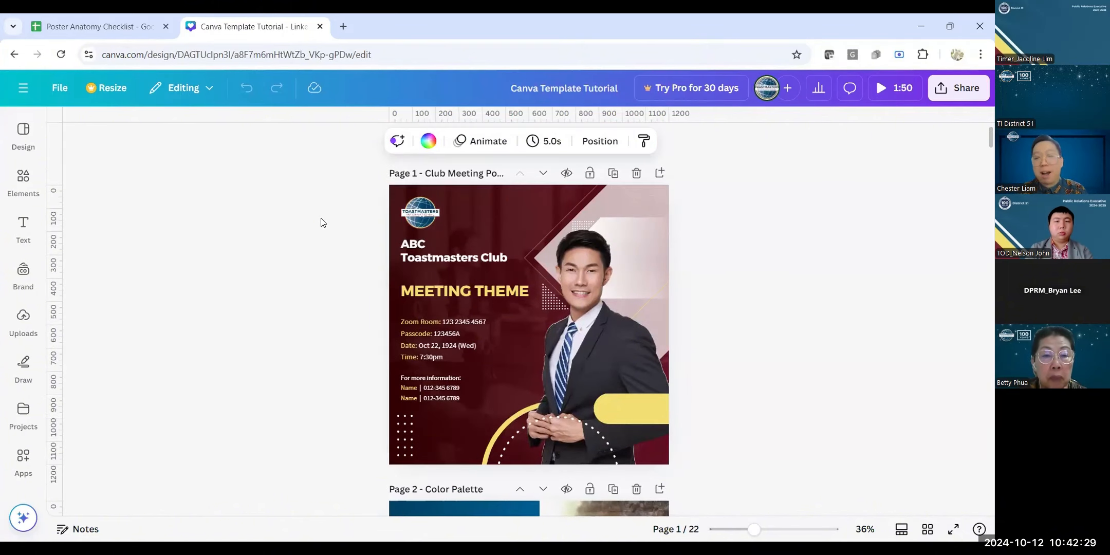
scroll(332, 260, "down", 3)
scroll(333, 261, "down", 3)
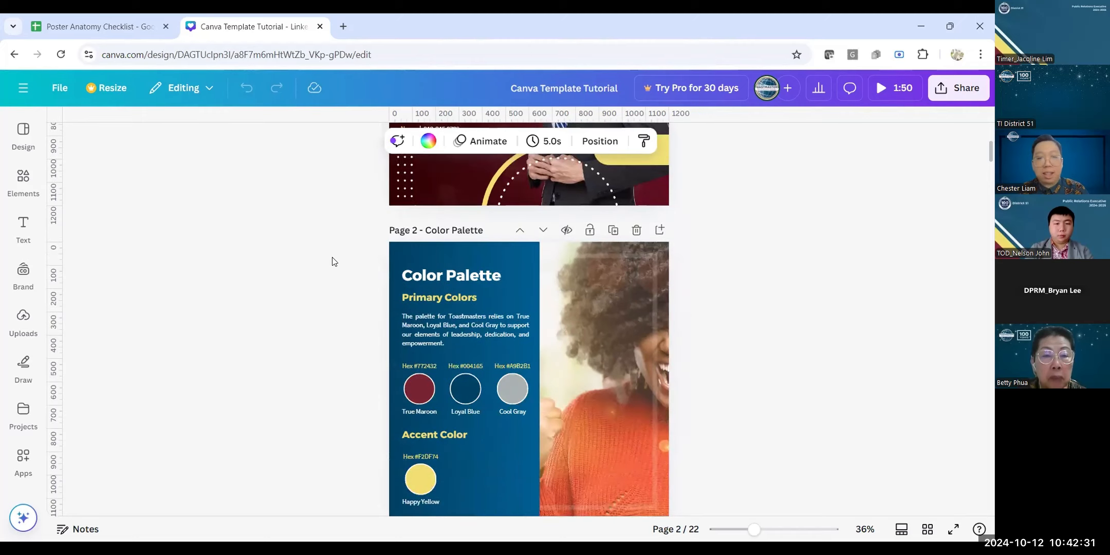
scroll(332, 262, "down", 2)
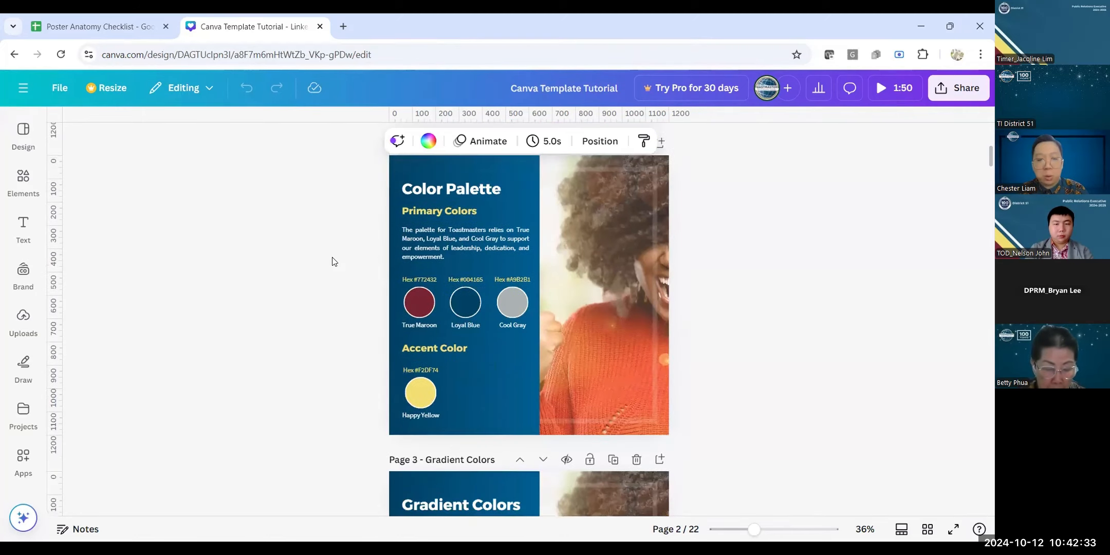
scroll(332, 262, "down", 10)
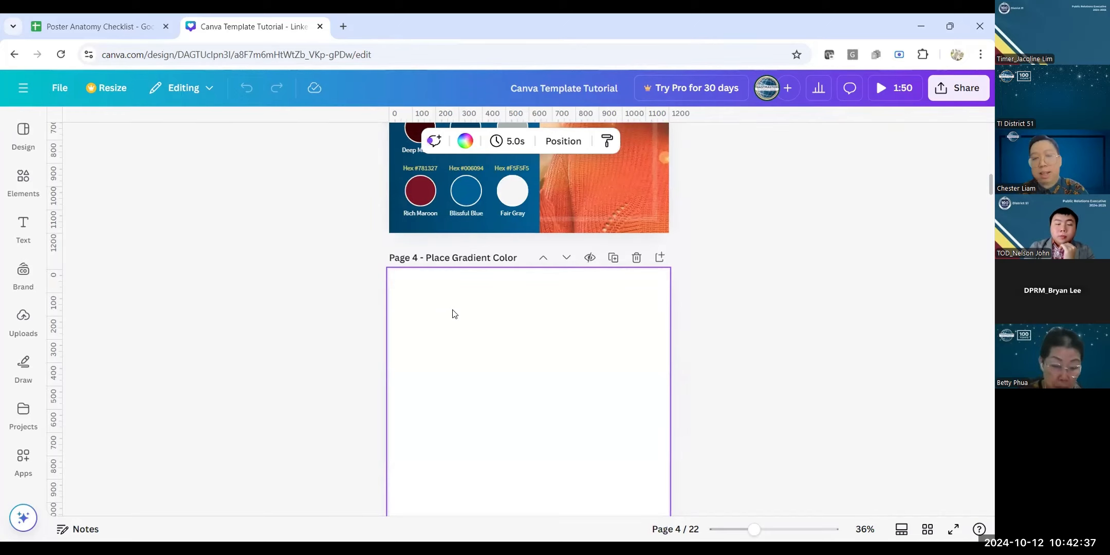
scroll(445, 317, "down", 2)
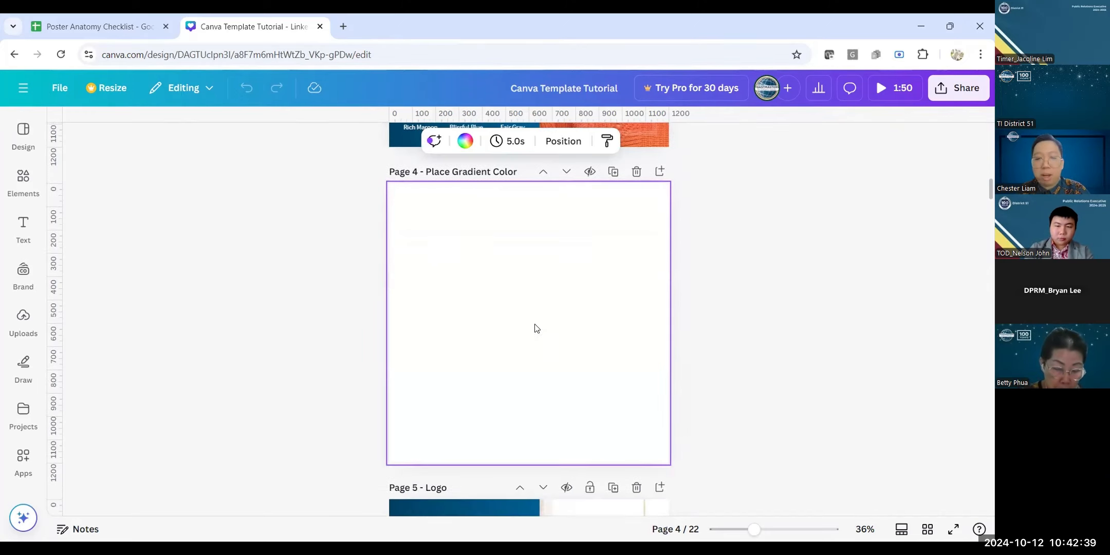
Step: Toggle the rulers off and back on around the blank page 4
left_click(267, 255)
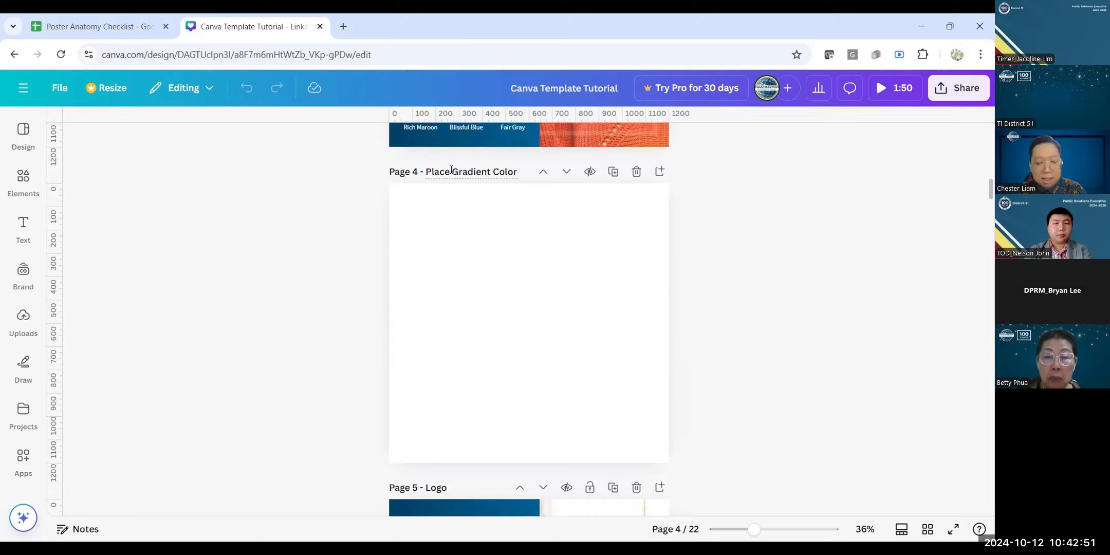
key("shift+r")
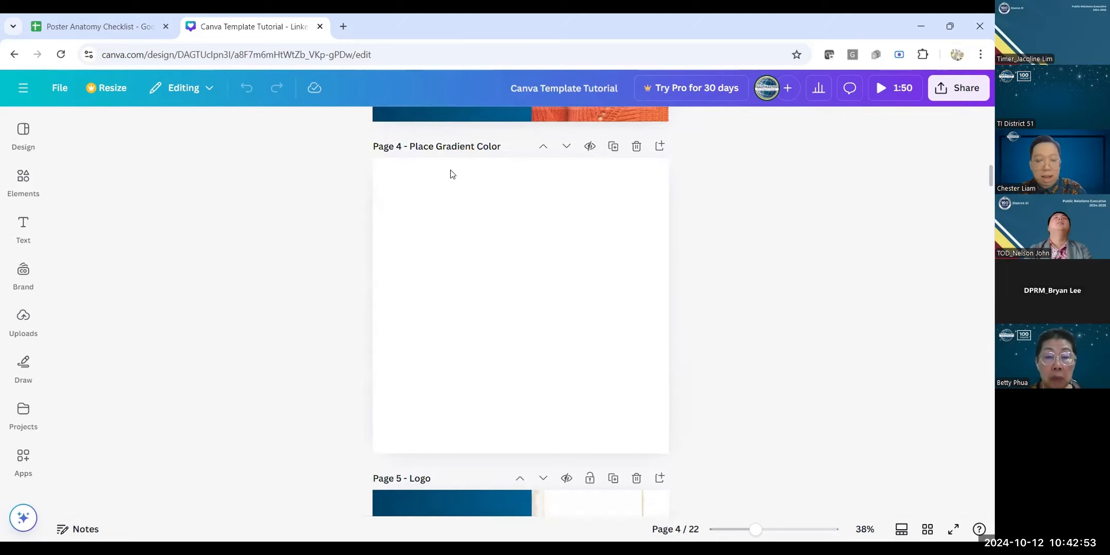
key("shift+r")
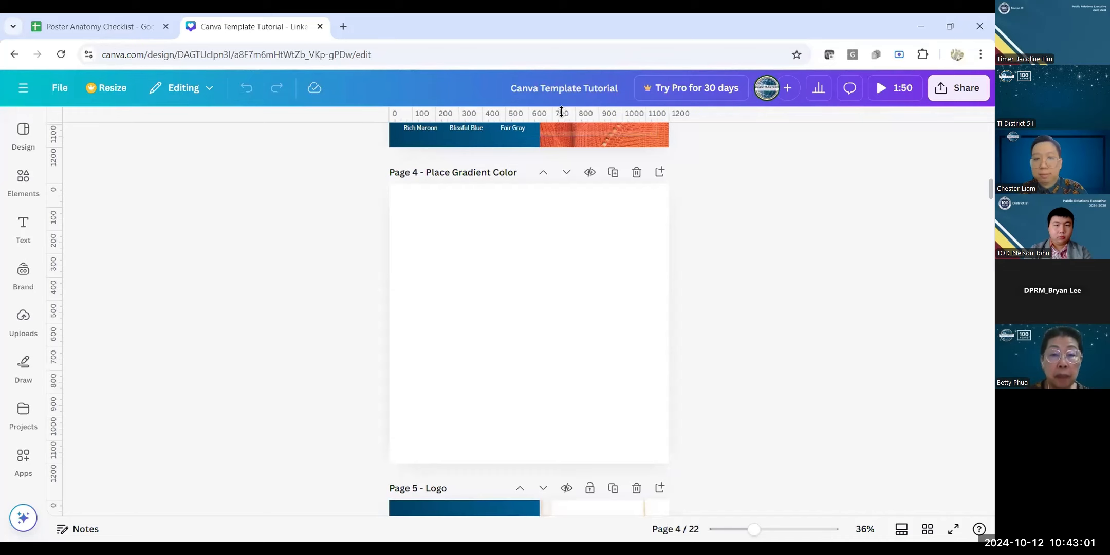
left_click(135, 25)
left_click(270, 20)
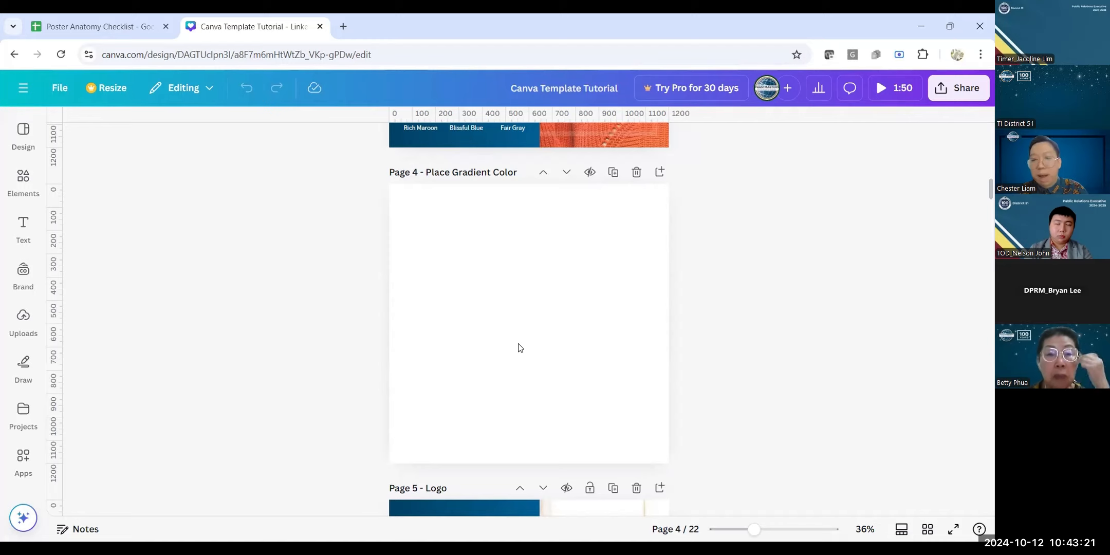
mouse_move(760, 533)
left_mouse_down()
mouse_move(743, 534)
mouse_move(755, 537)
left_mouse_up()
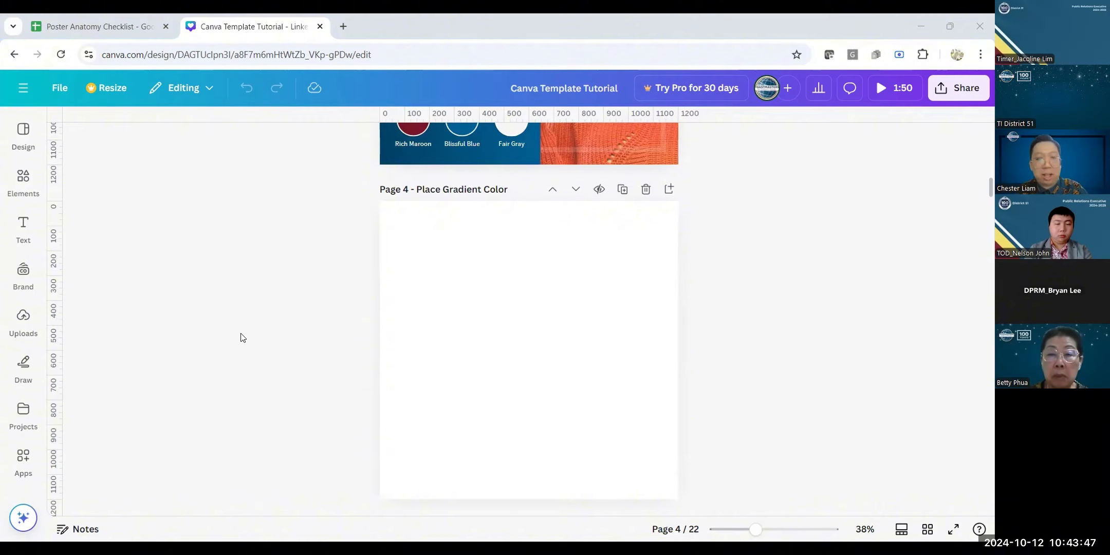
left_click(278, 338)
key("shift+r")
key("shift+r")
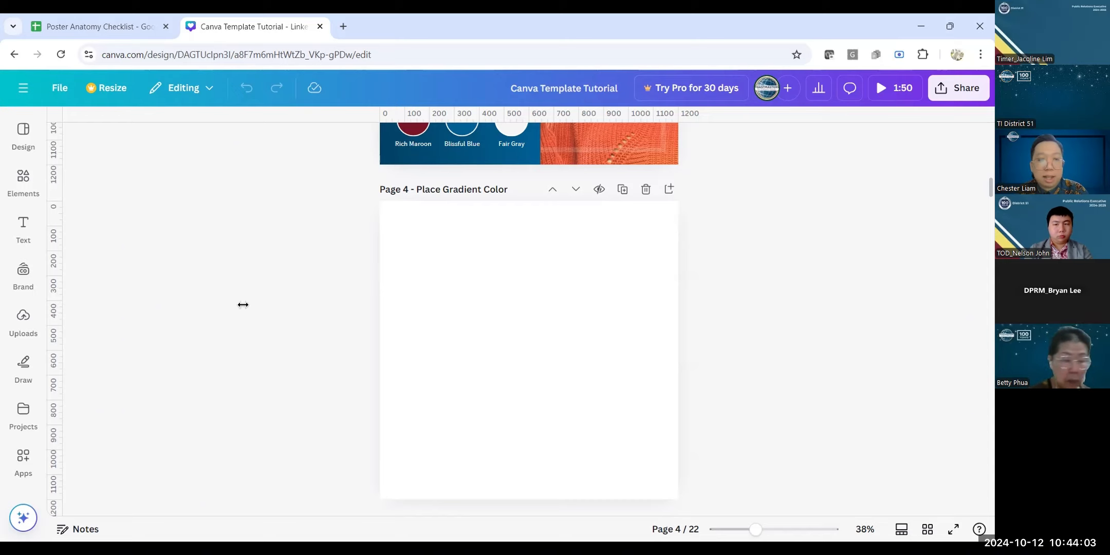
Step: Add a vertical guide to page 4 at 50 on the horizontal ruler as the left margin
left_click_drag(243, 305, 395, 302)
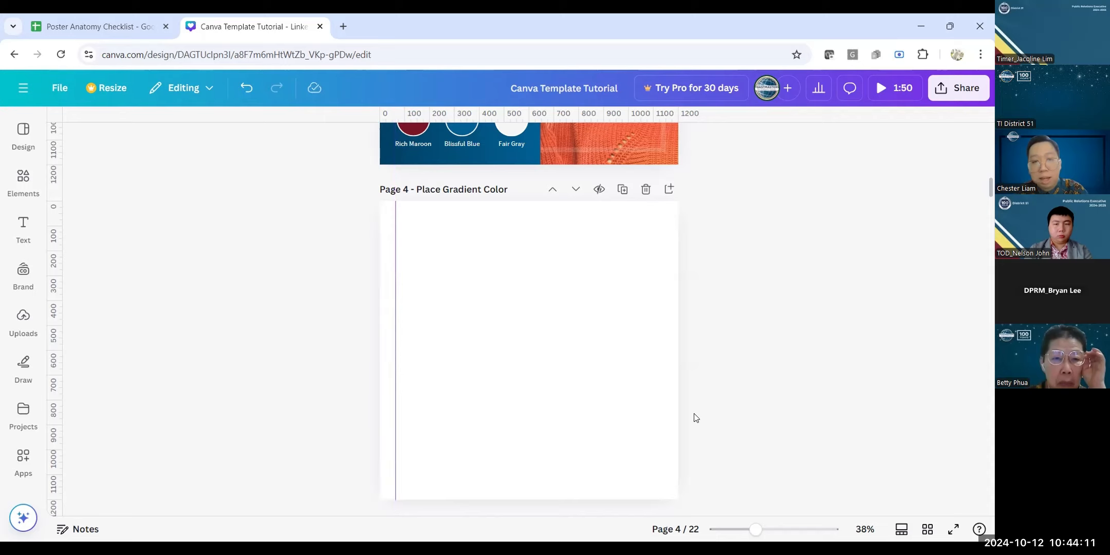
left_click_drag(755, 530, 766, 530)
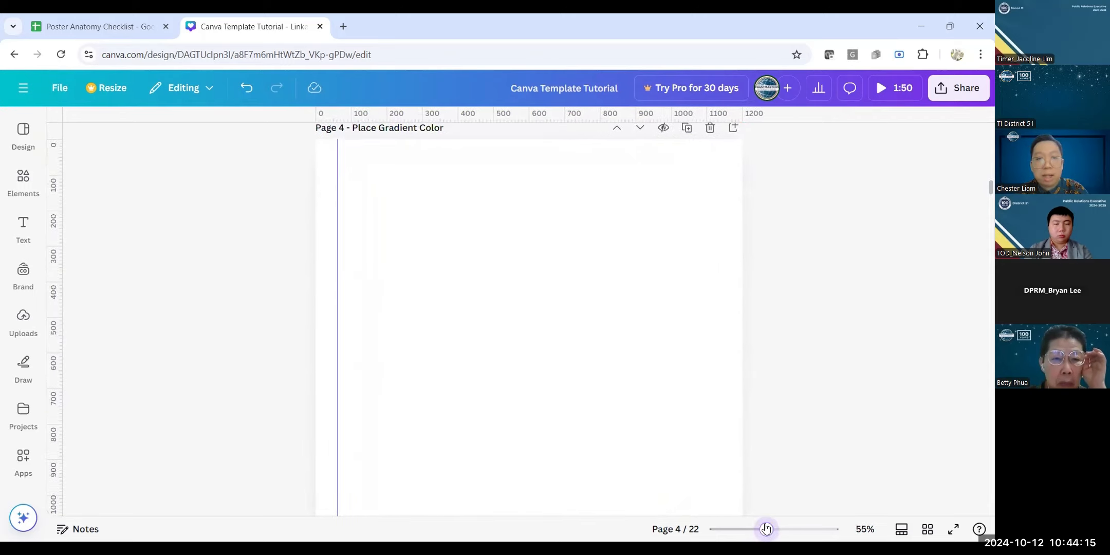
left_click_drag(336, 269, 332, 269)
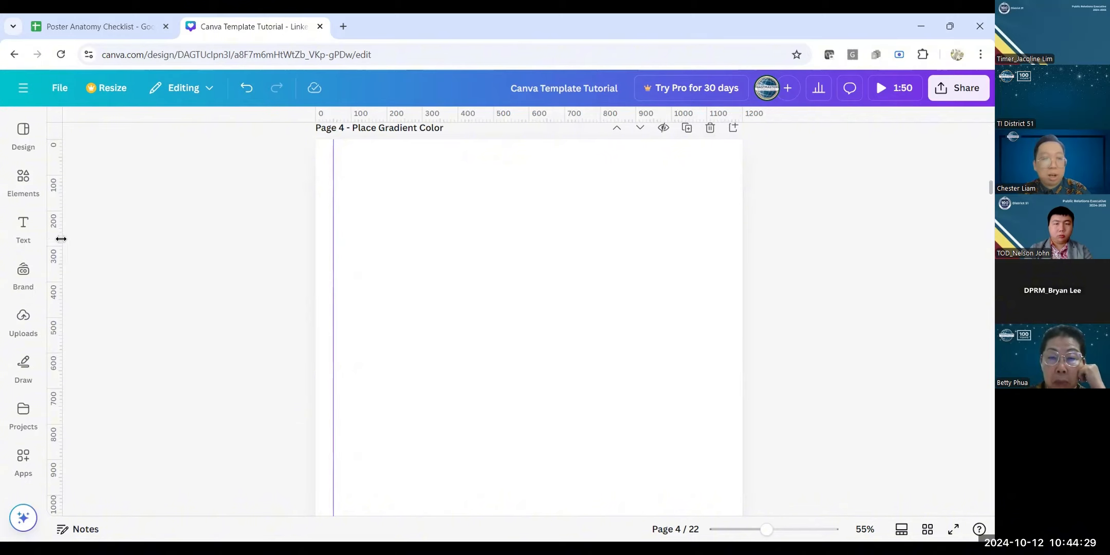
Step: Add a second vertical guide to page 4 and fine-tune it to 1150 on the horizontal ruler as the right margin
left_click_drag(54, 250, 723, 218)
left_click(768, 529)
left_click_drag(768, 529, 770, 530)
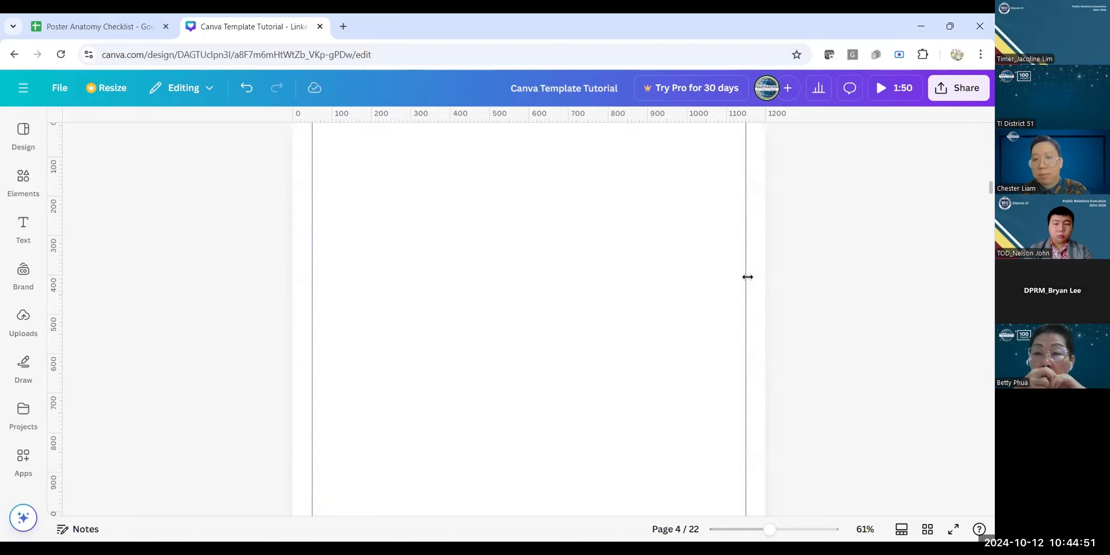
left_click_drag(747, 271, 745, 263)
left_click_drag(768, 529, 773, 529)
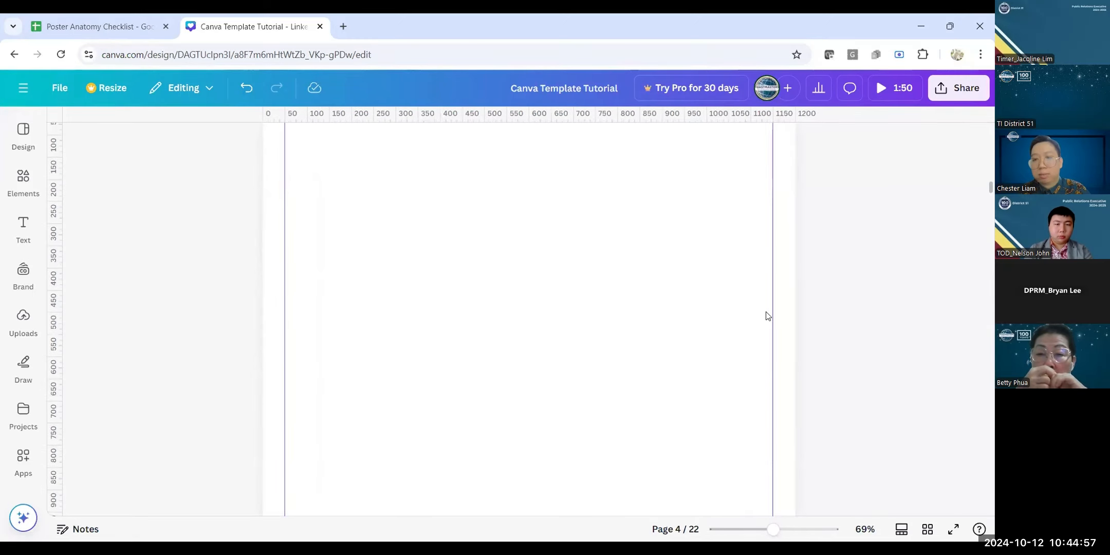
scroll(768, 258, "up", 1)
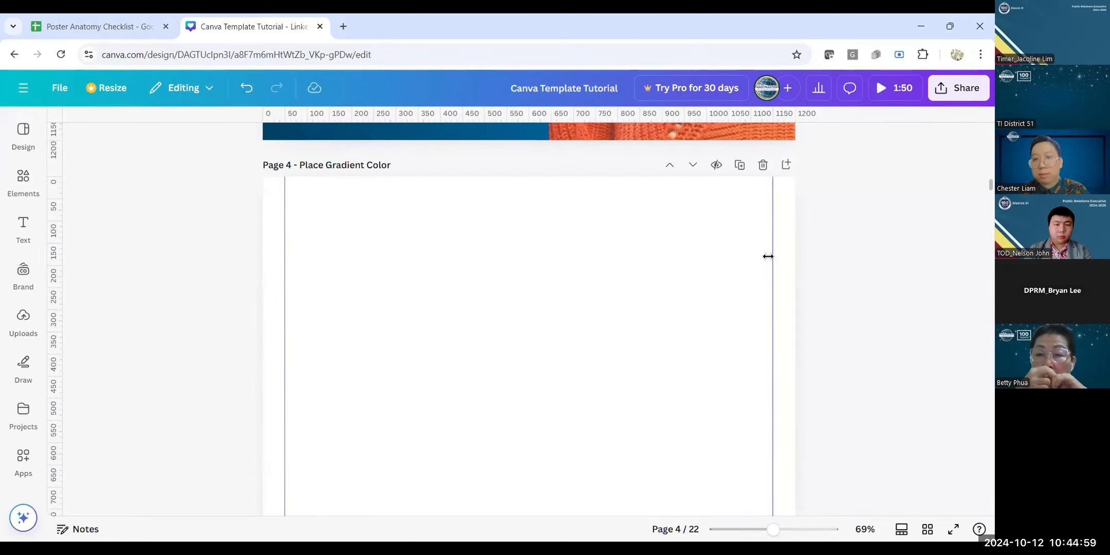
left_click_drag(768, 256, 769, 256)
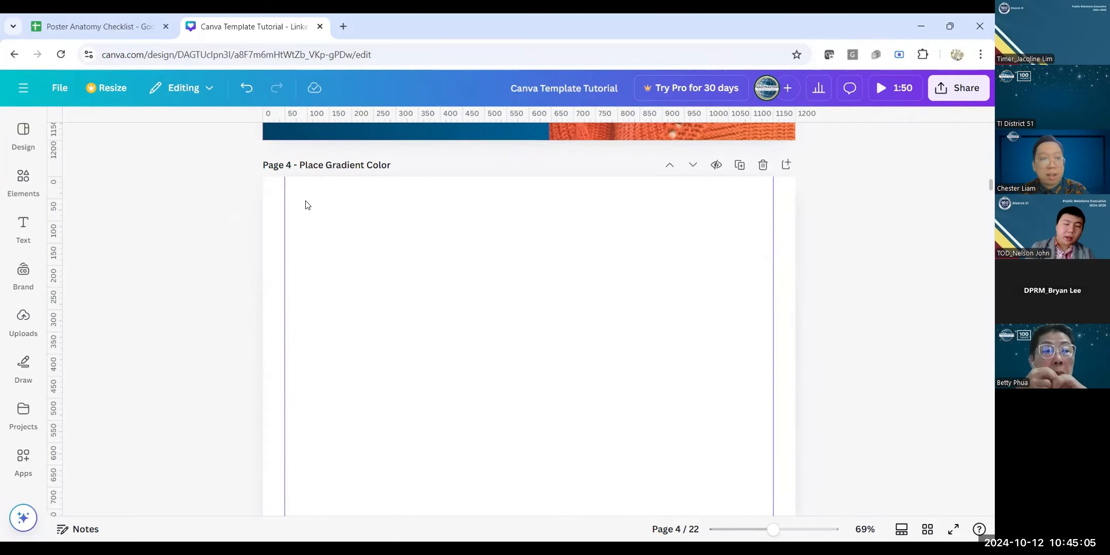
Step: Add horizontal margin guides to page 4 at about 1150 and about 50 on the vertical ruler
left_click_drag(305, 205, 308, 198)
scroll(372, 310, "down", 3)
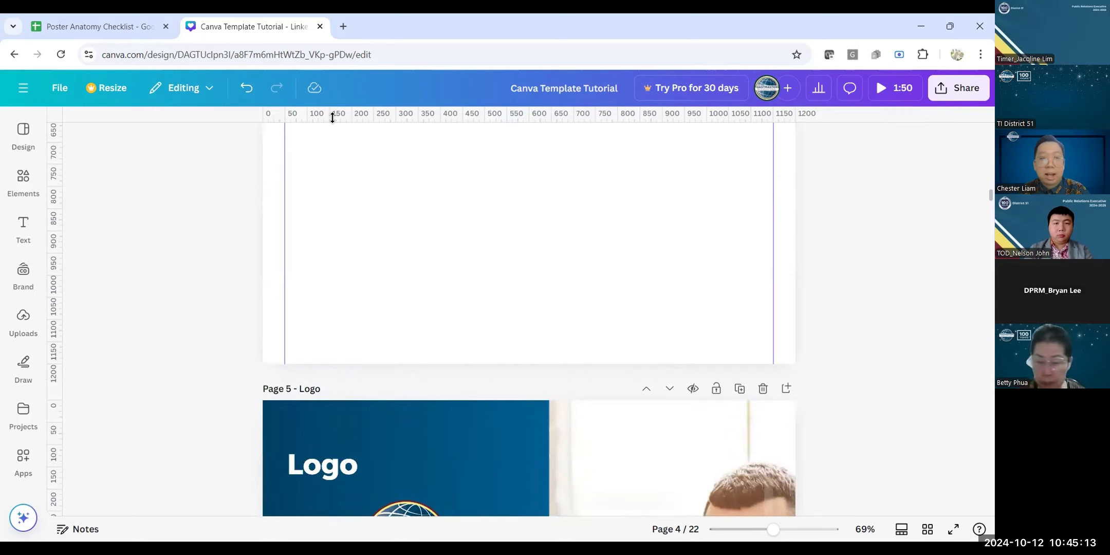
left_click_drag(333, 117, 335, 342)
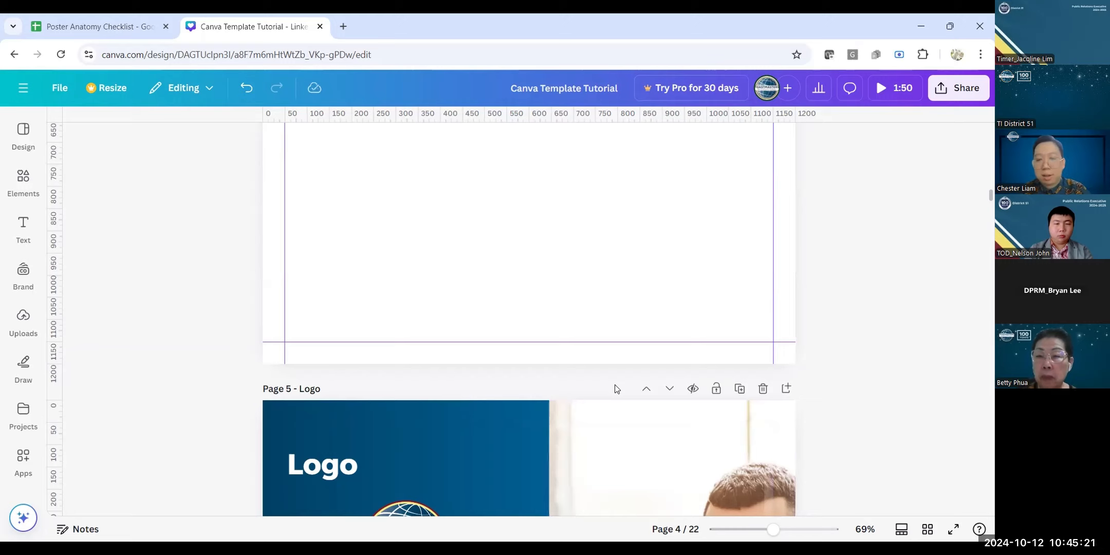
scroll(472, 309, "up", 2)
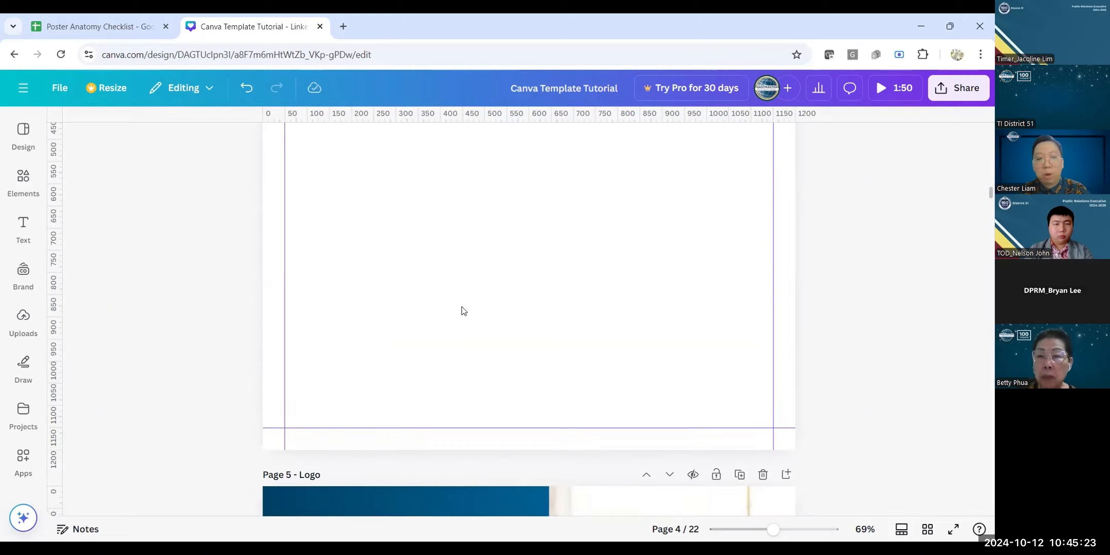
left_click_drag(773, 529, 758, 531)
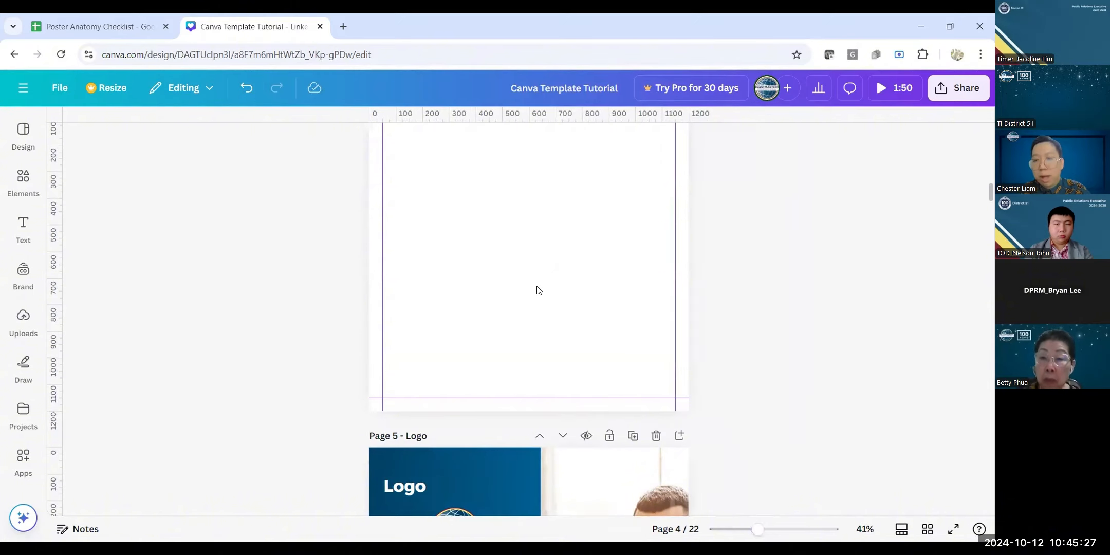
scroll(538, 290, "up", 2)
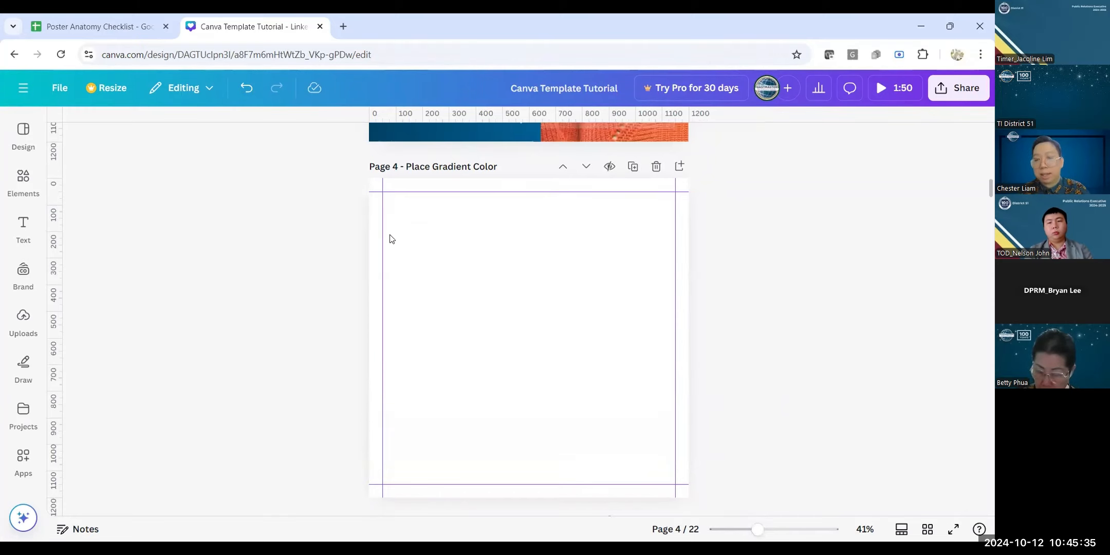
Step: Check how the four margin guides line up with the content on the poster sample, colour and logo pages
scroll(511, 297, "up", 5)
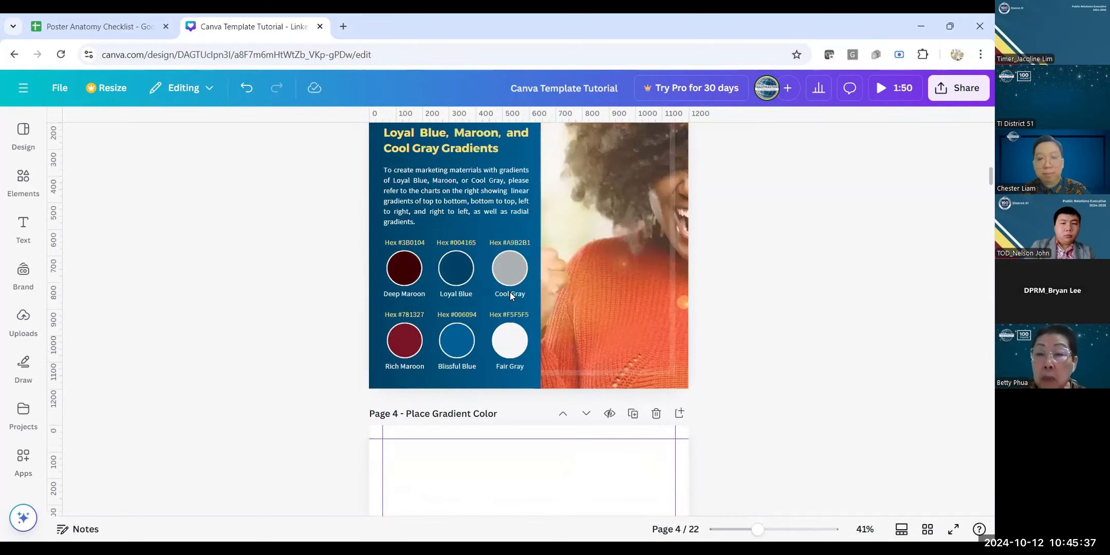
scroll(511, 297, "up", 5)
scroll(244, 307, "down", 15)
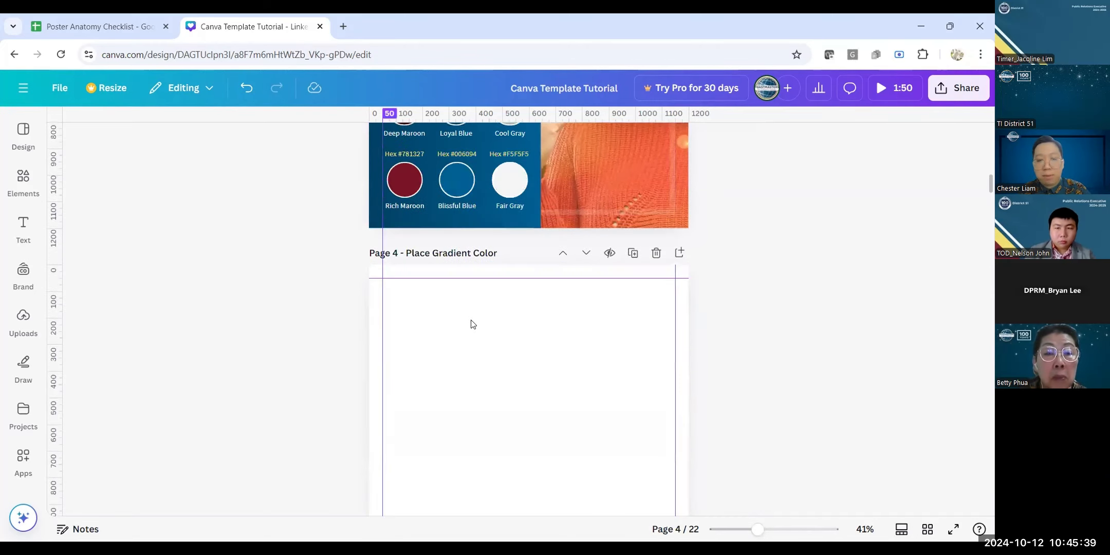
scroll(306, 296, "up", 2)
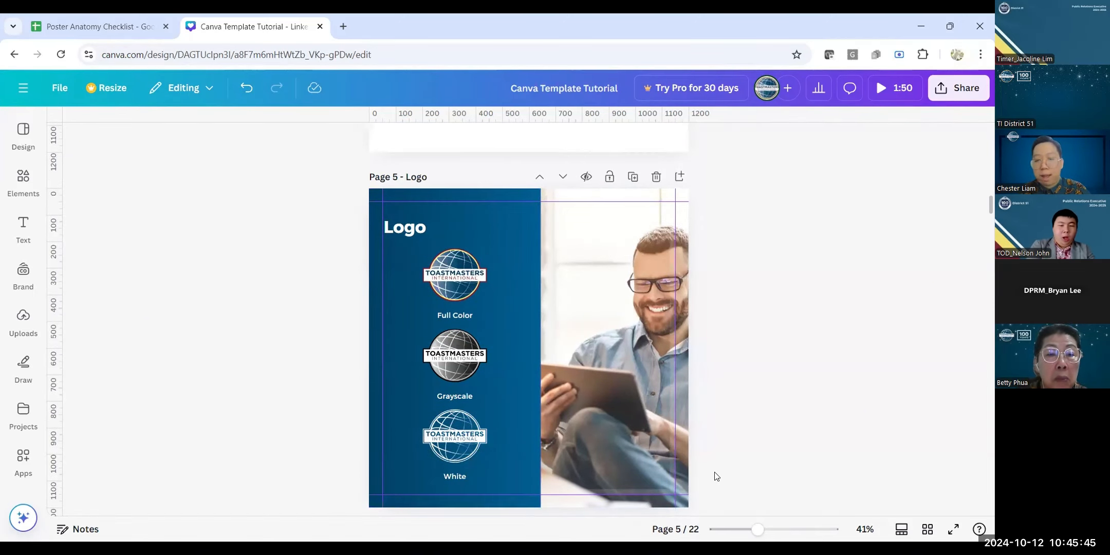
scroll(325, 309, "up", 20)
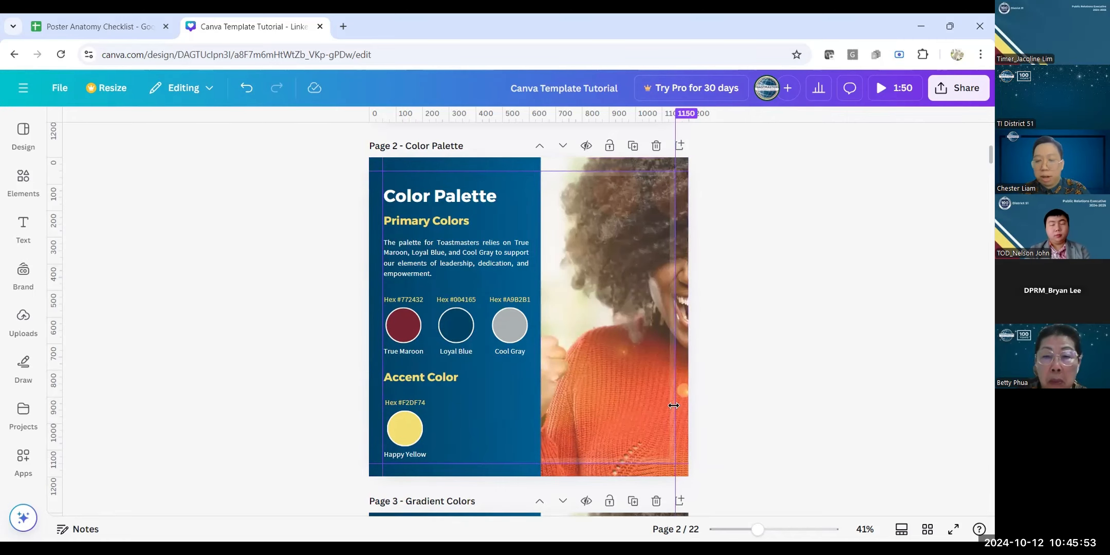
scroll(351, 397, "up", 6)
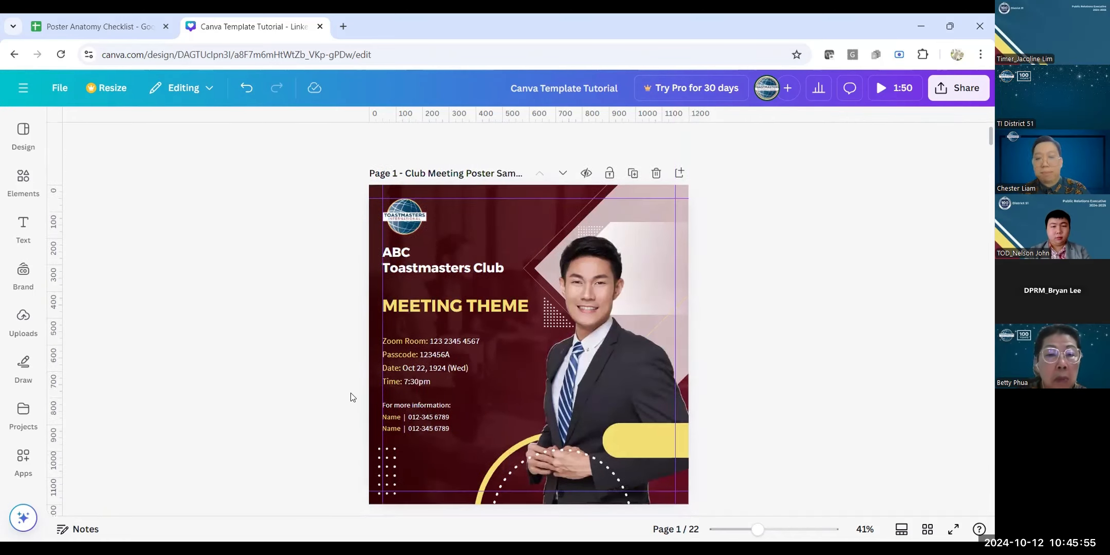
scroll(351, 396, "down", 15)
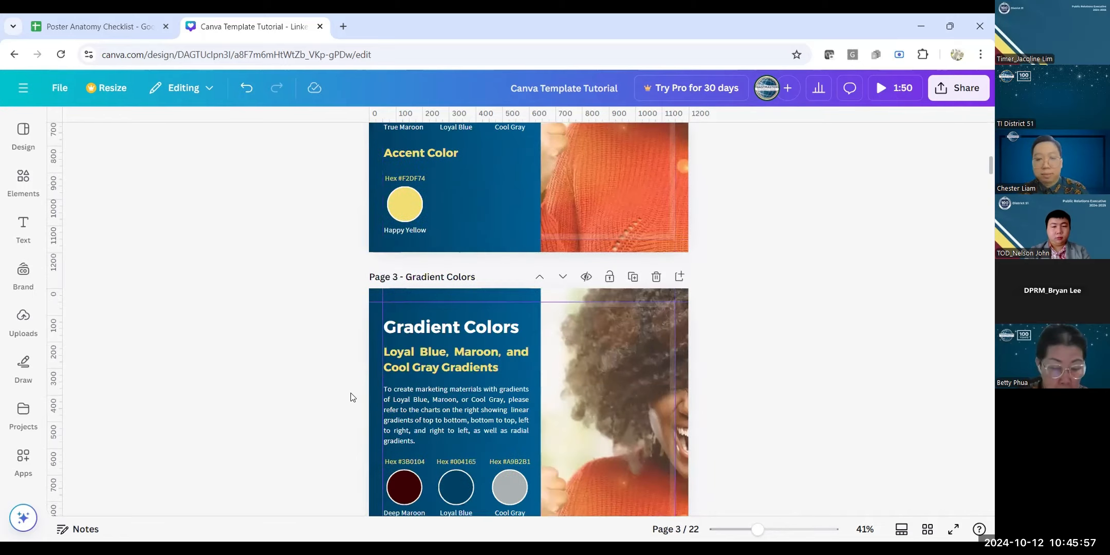
Step: Fill the blank page 4 background with the default light yellow to pink linear gradient
left_click(493, 339)
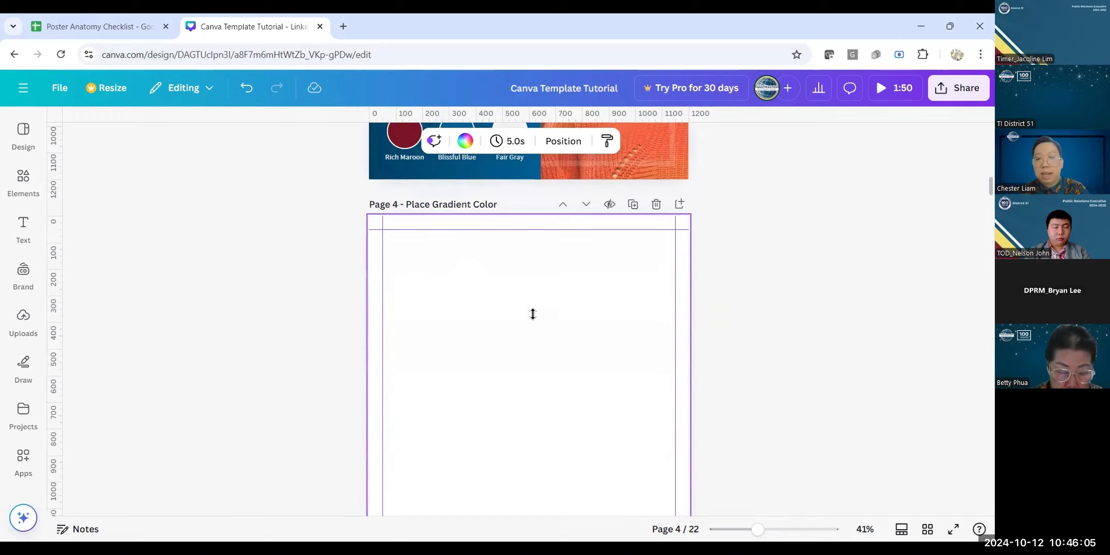
scroll(522, 308, "down", 2)
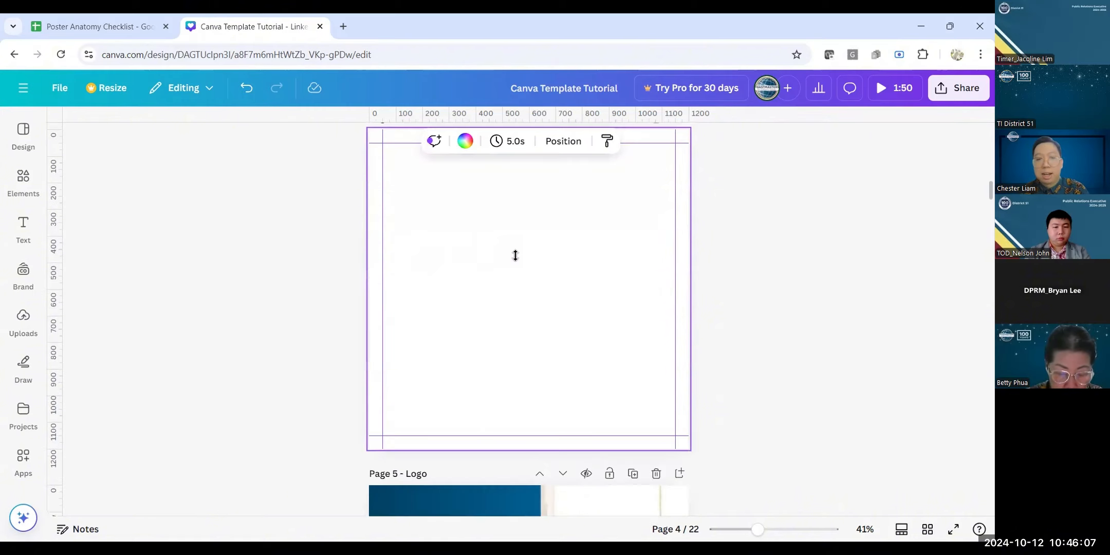
scroll(548, 337, "up", 2)
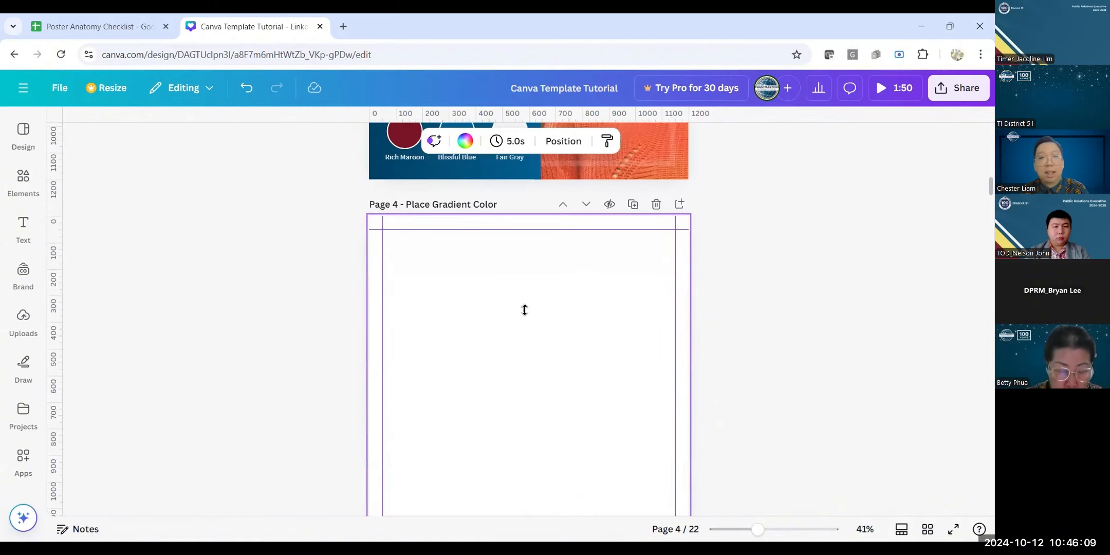
left_click(464, 142)
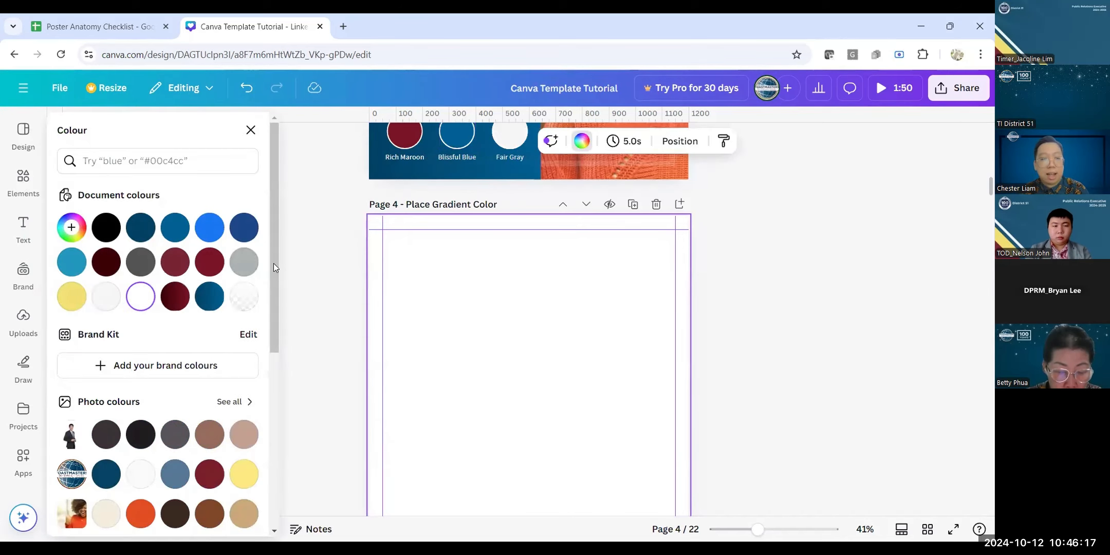
left_click_drag(278, 224, 269, 405)
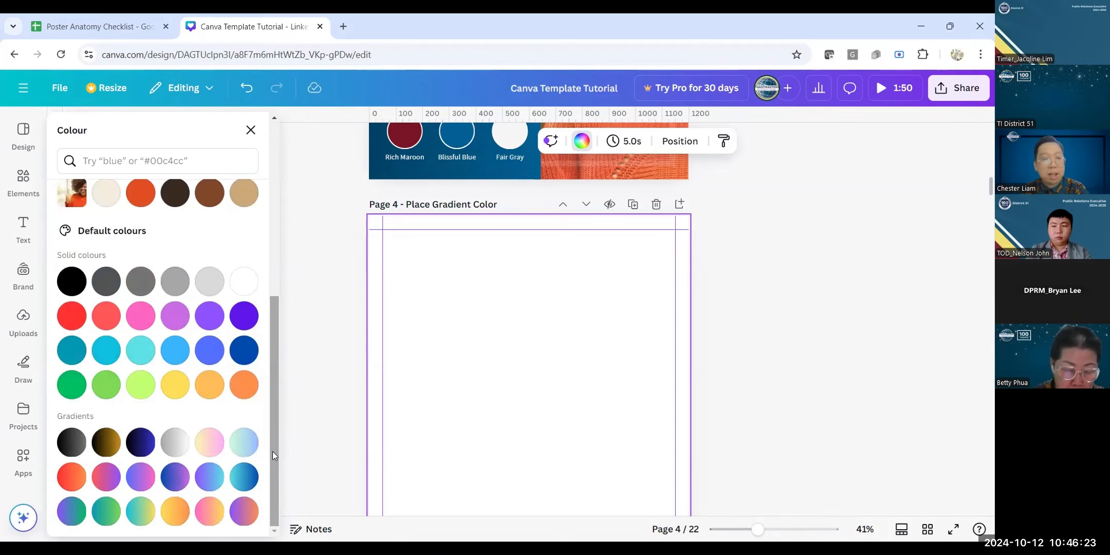
left_click_drag(273, 444, 268, 542)
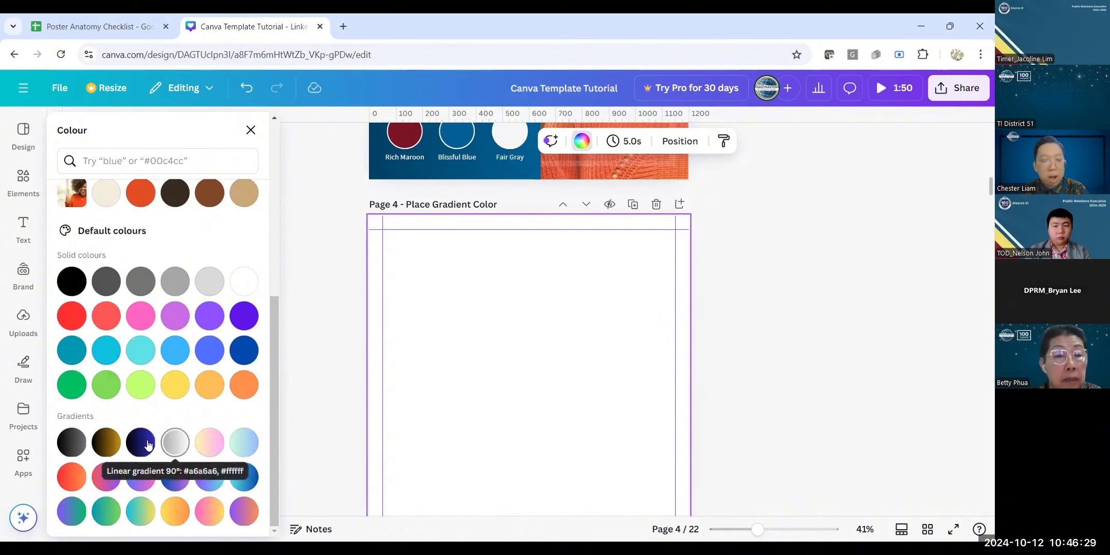
left_click(207, 445)
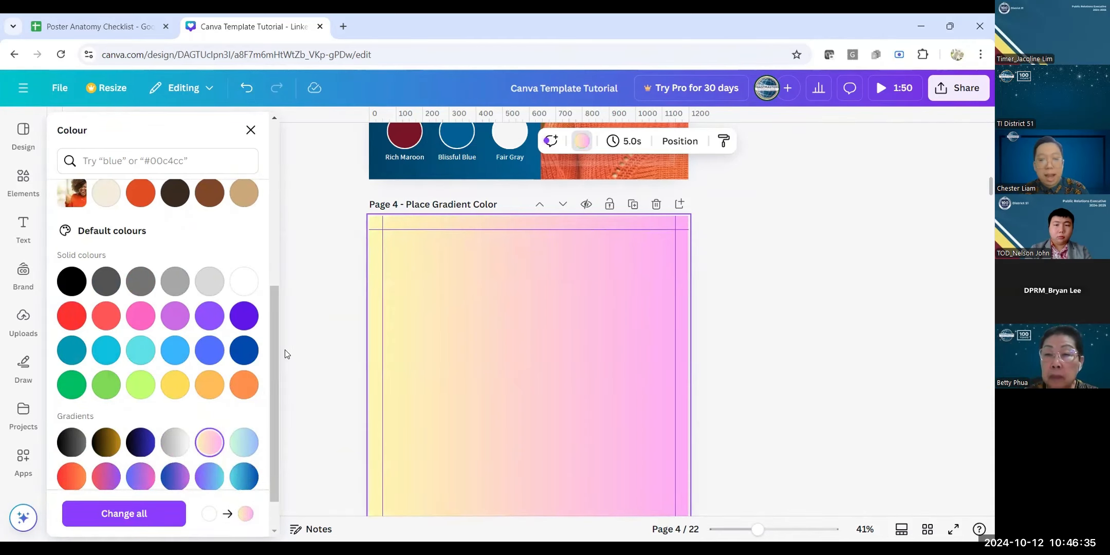
left_click(302, 344)
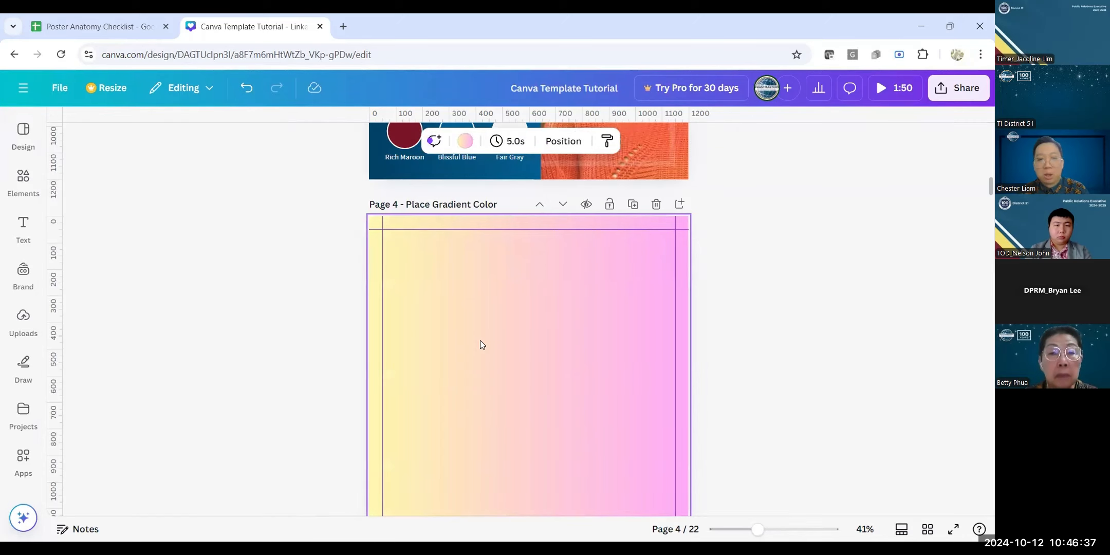
left_click(303, 315)
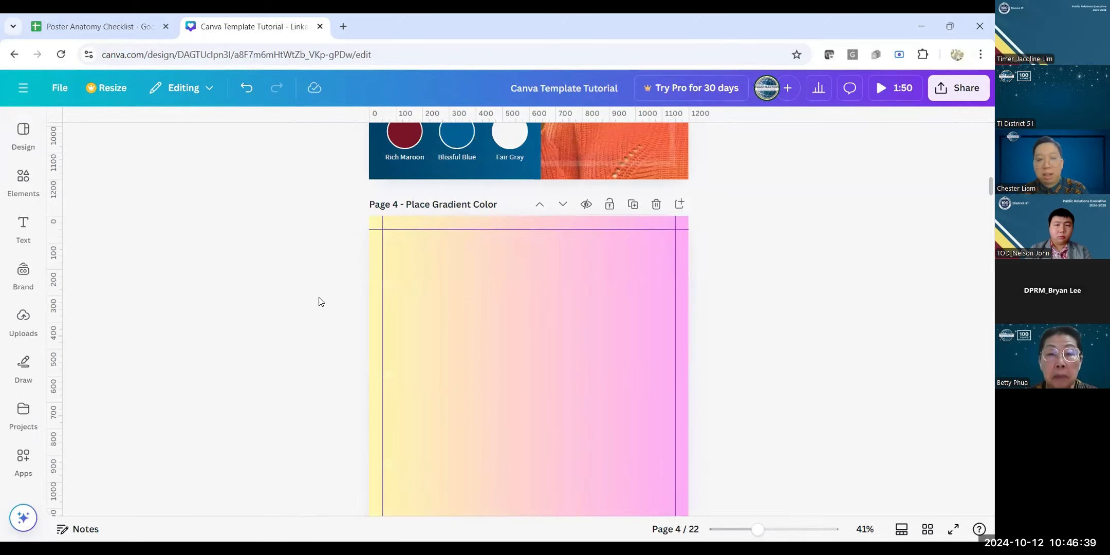
Step: Change the light yellow colour of page 4's background gradient to Deep Maroon, hex #3B0104
left_click(500, 298)
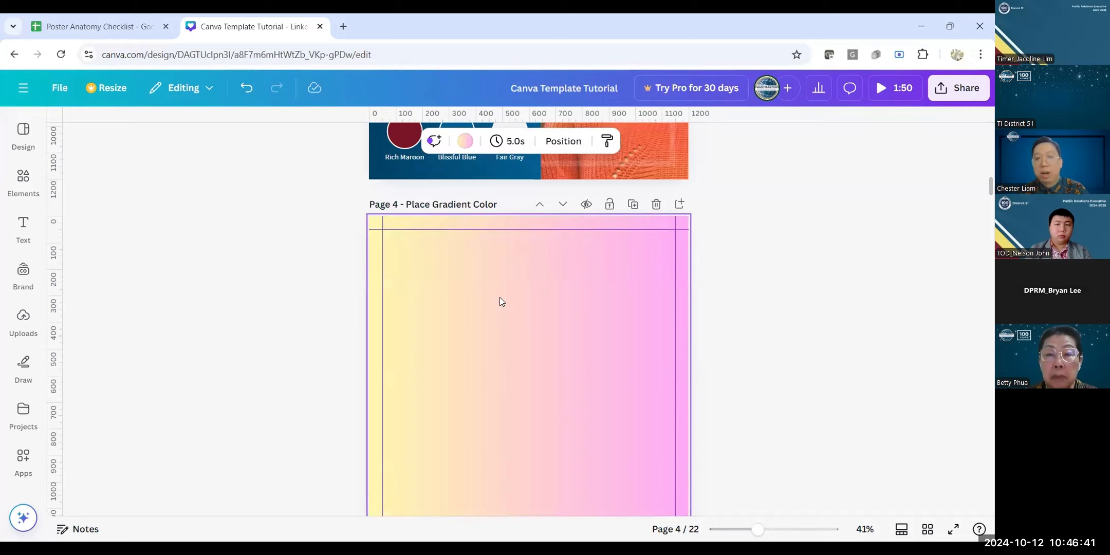
left_click(464, 143)
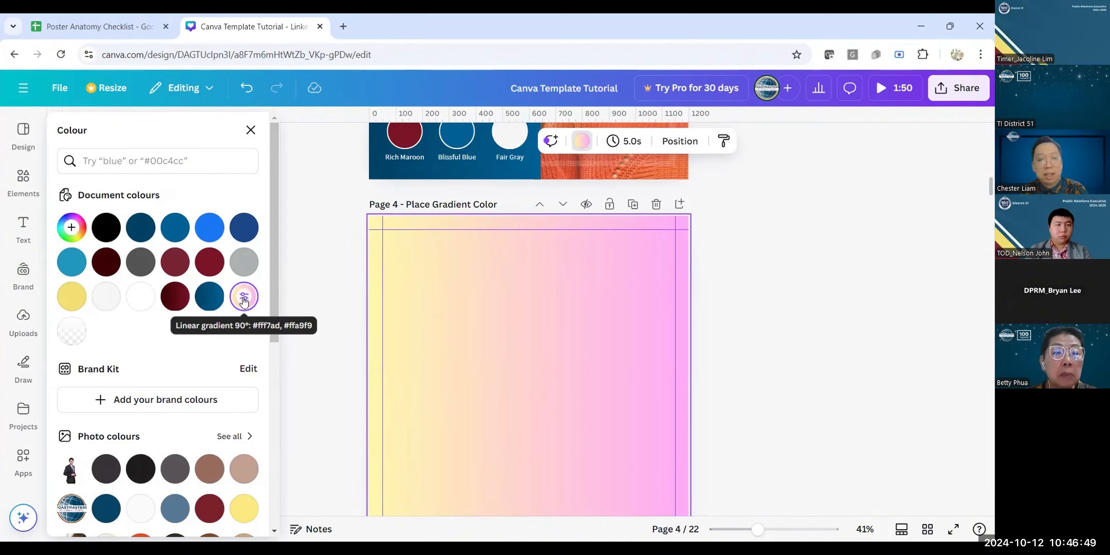
left_click(244, 302)
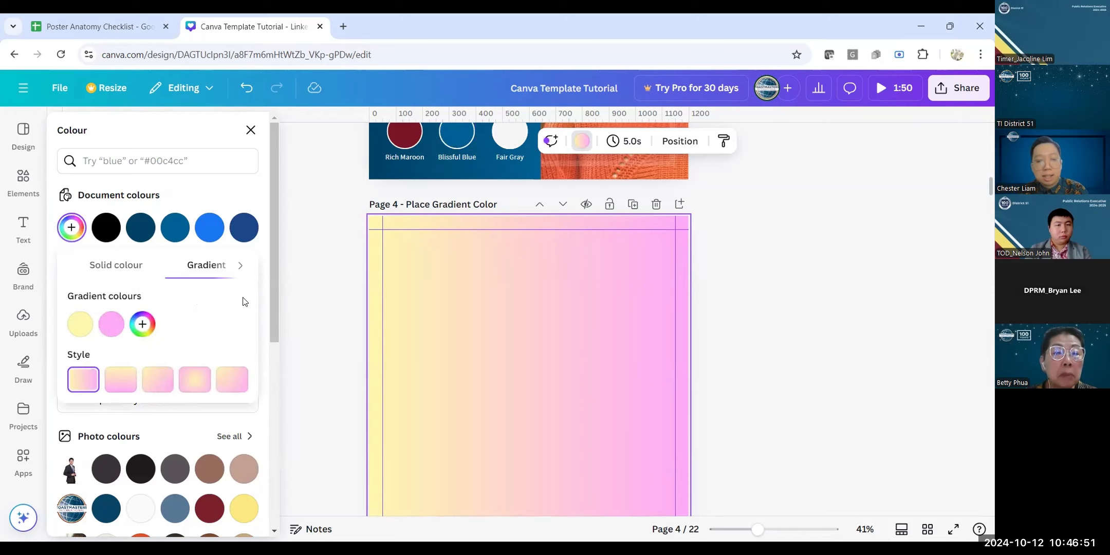
left_click(86, 320)
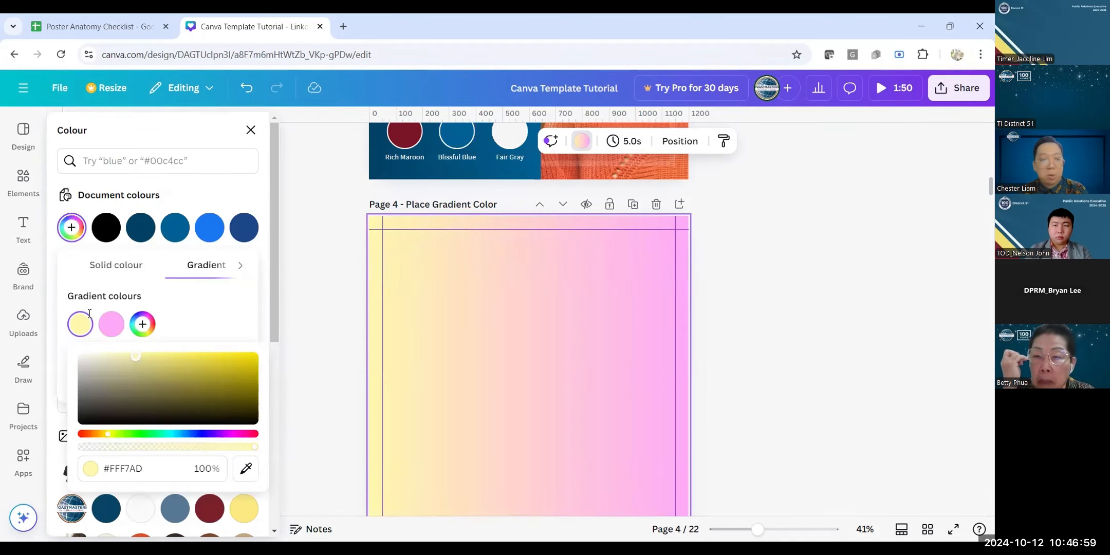
left_click(112, 467)
left_click(112, 467)
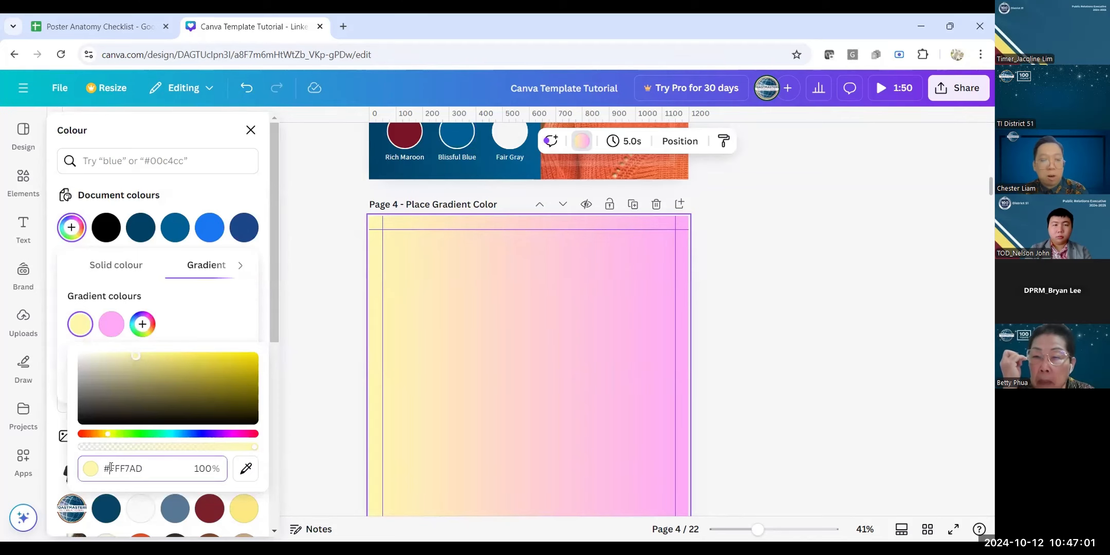
left_click_drag(111, 467, 156, 466)
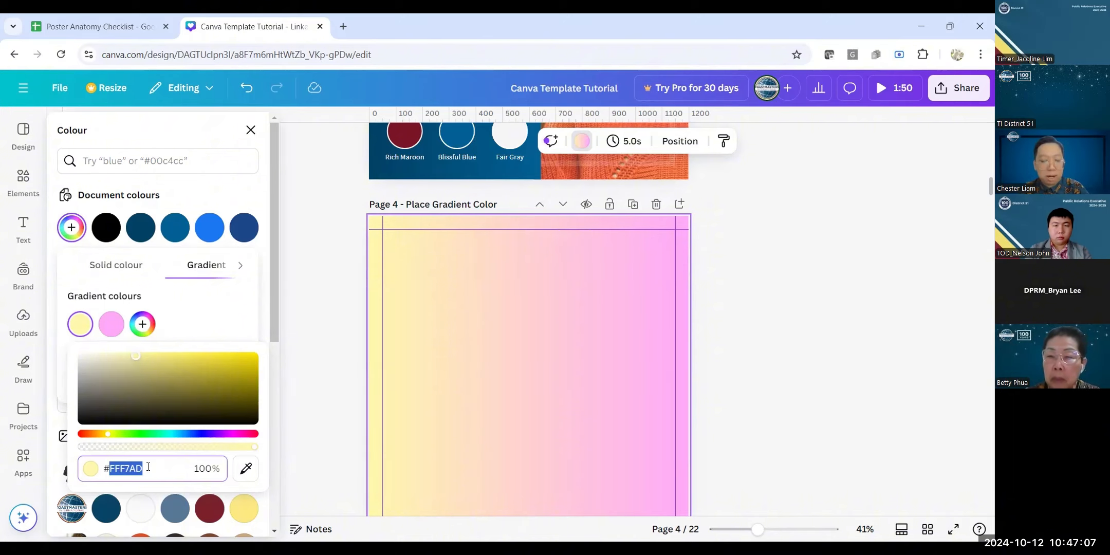
type("3B")
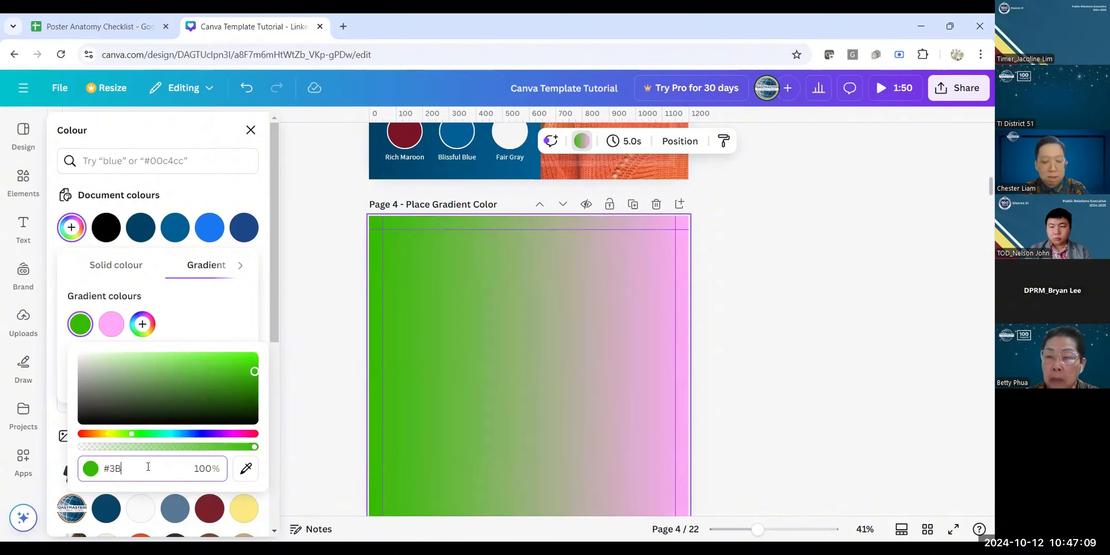
type("0104")
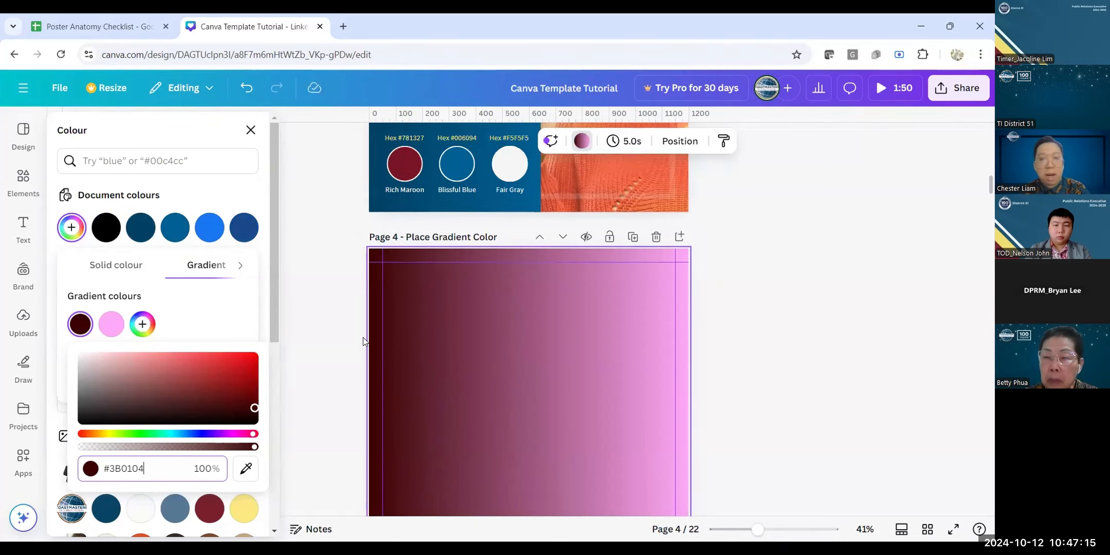
Step: Replace the pink colour of page 4's background gradient with Rich Maroon, hex #781327, as listed on the Gradient Colors page
scroll(364, 341, "up", 5)
scroll(364, 341, "up", 5)
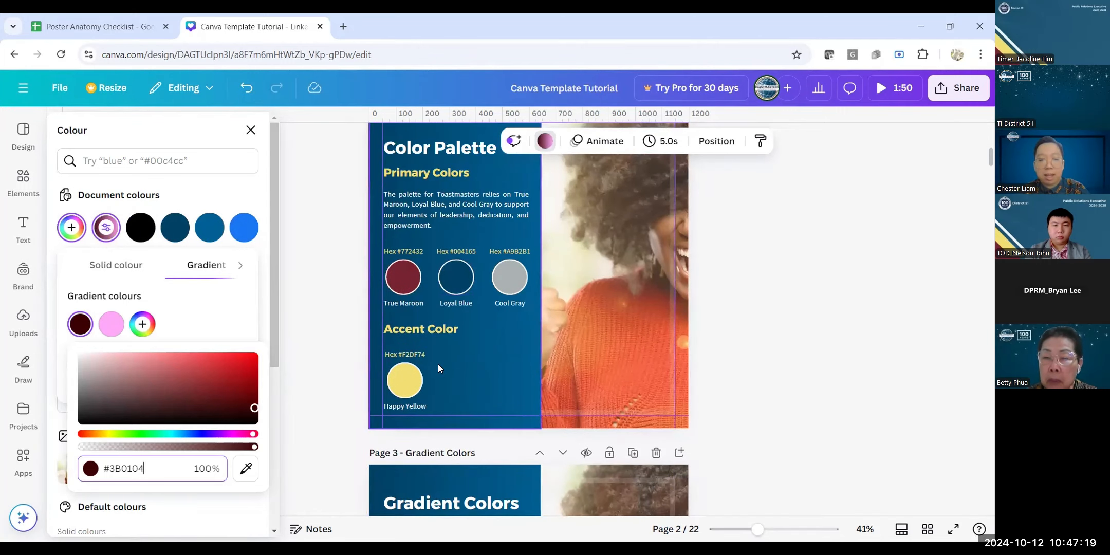
scroll(438, 365, "down", 5)
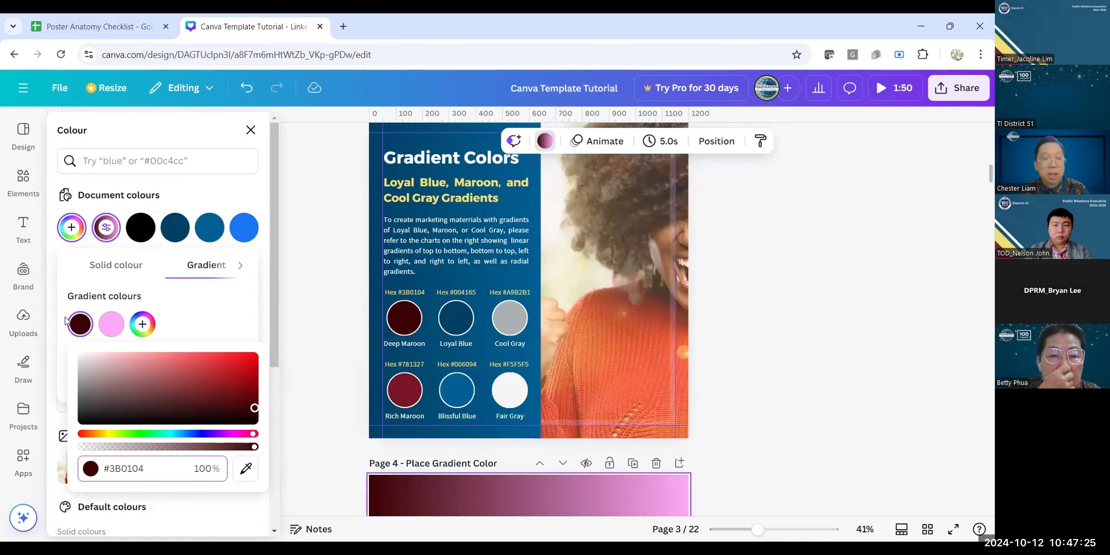
left_click(111, 324)
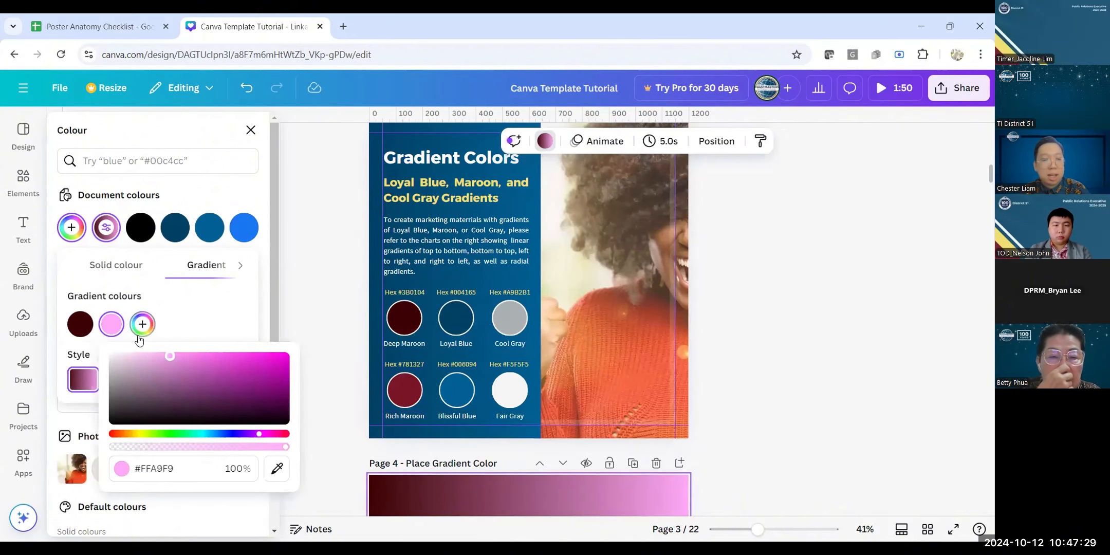
left_click_drag(169, 466, 165, 466)
left_click(114, 327)
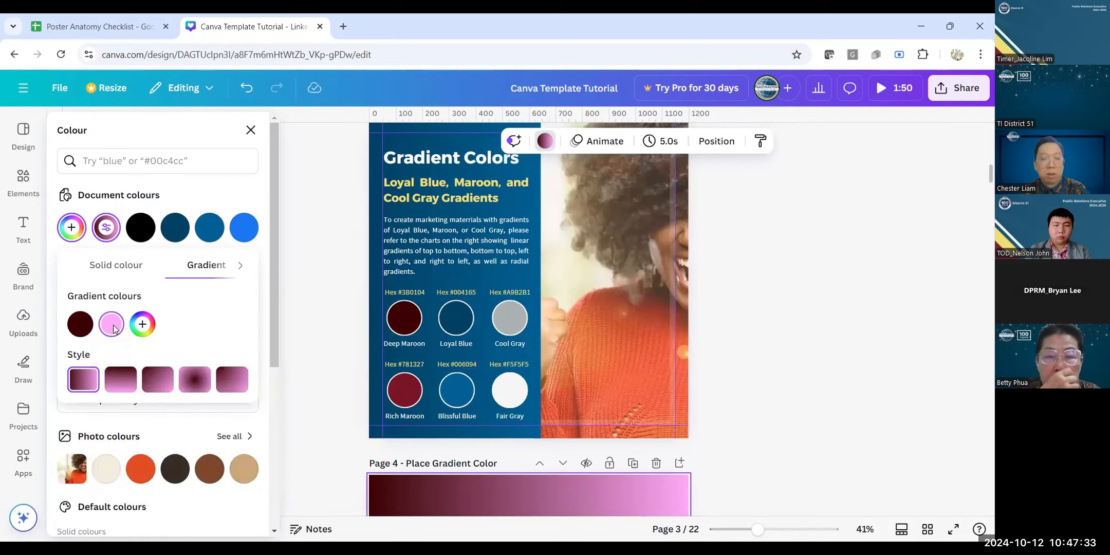
left_click(113, 327)
left_click_drag(136, 468, 178, 466)
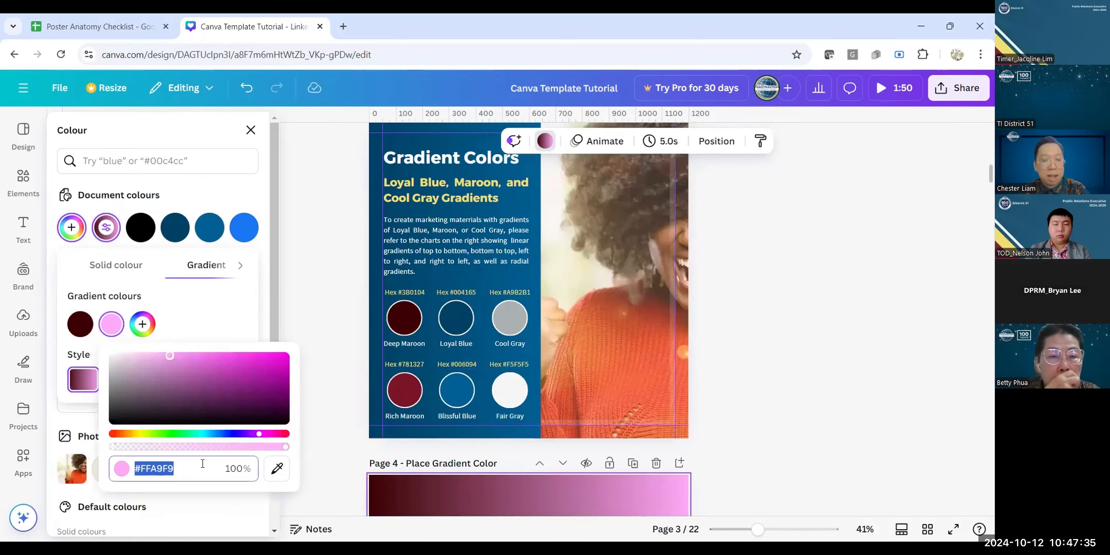
type("#781")
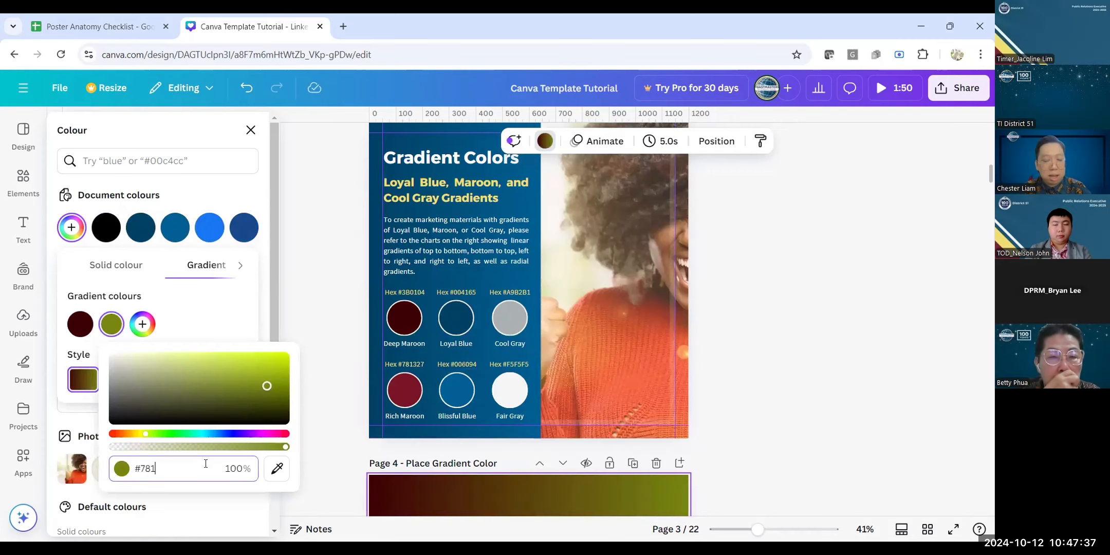
type("3")
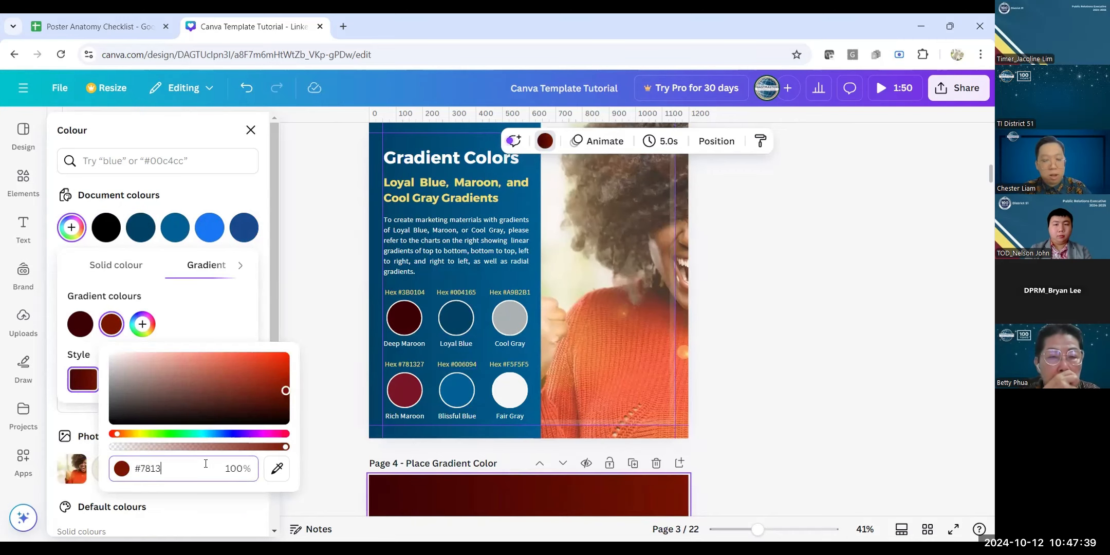
type("27")
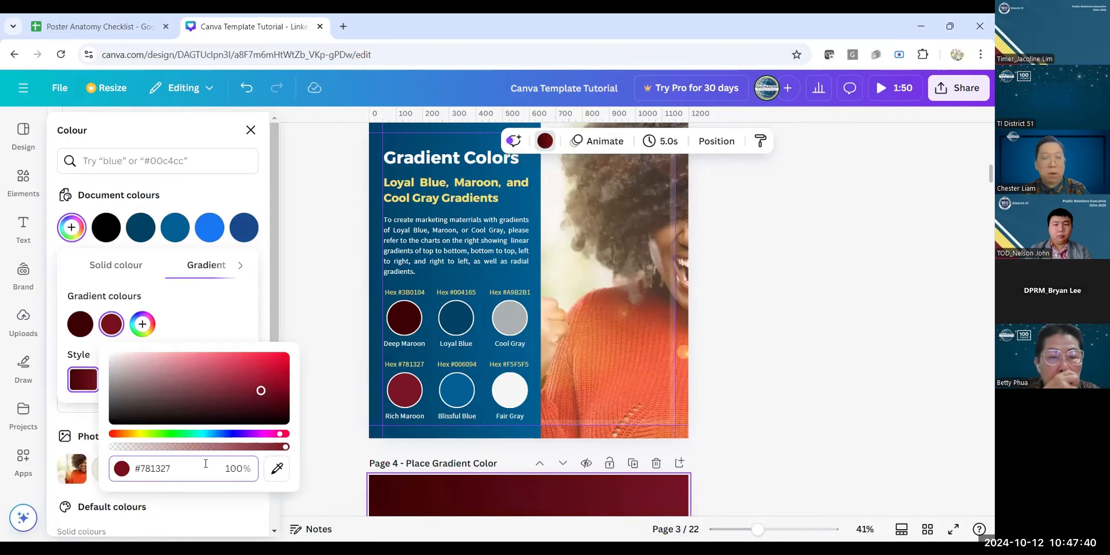
left_click(241, 319)
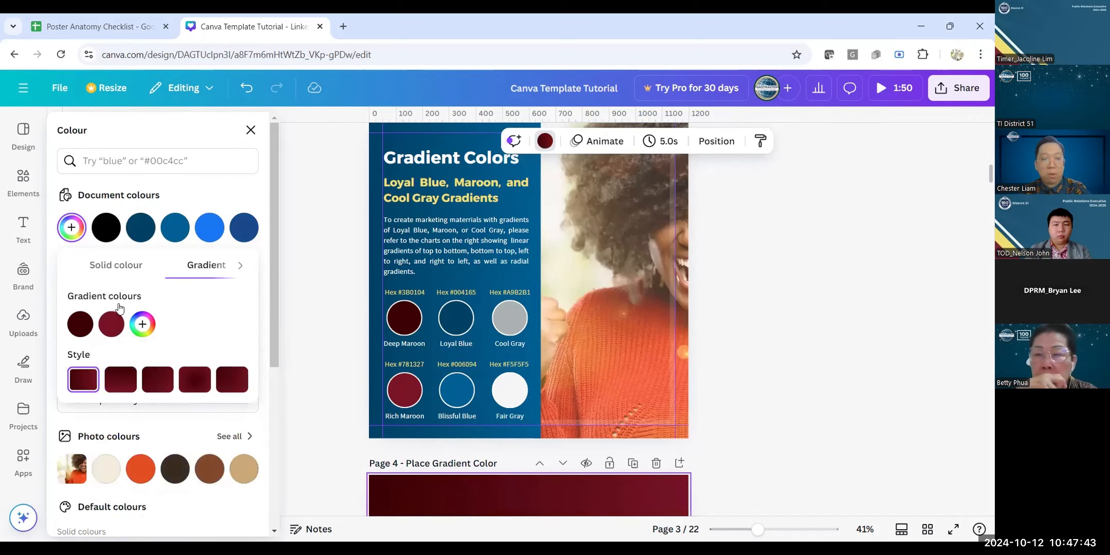
scroll(401, 341, "down", 5)
scroll(463, 329, "up", 2)
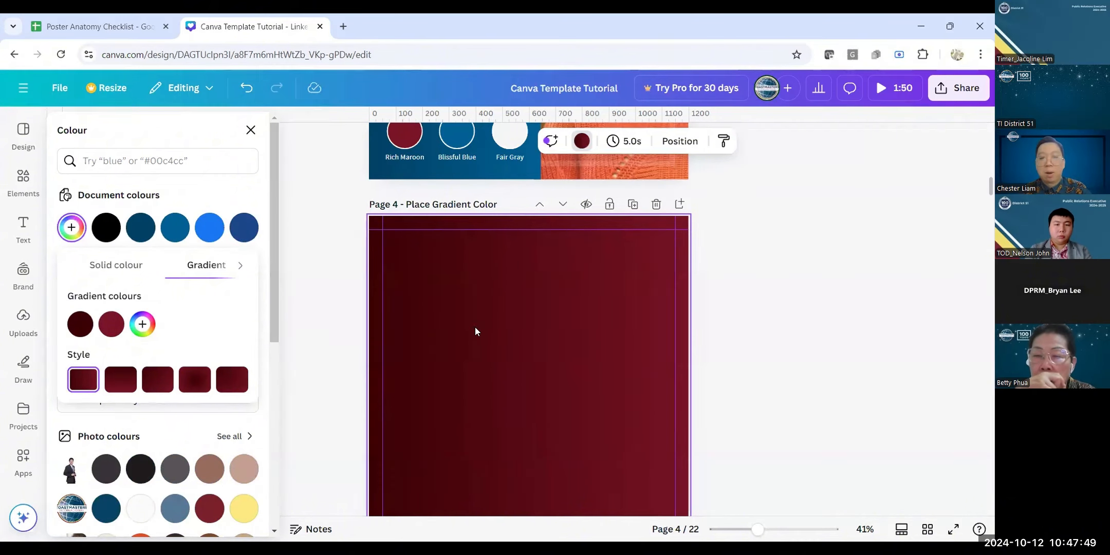
left_click(318, 332)
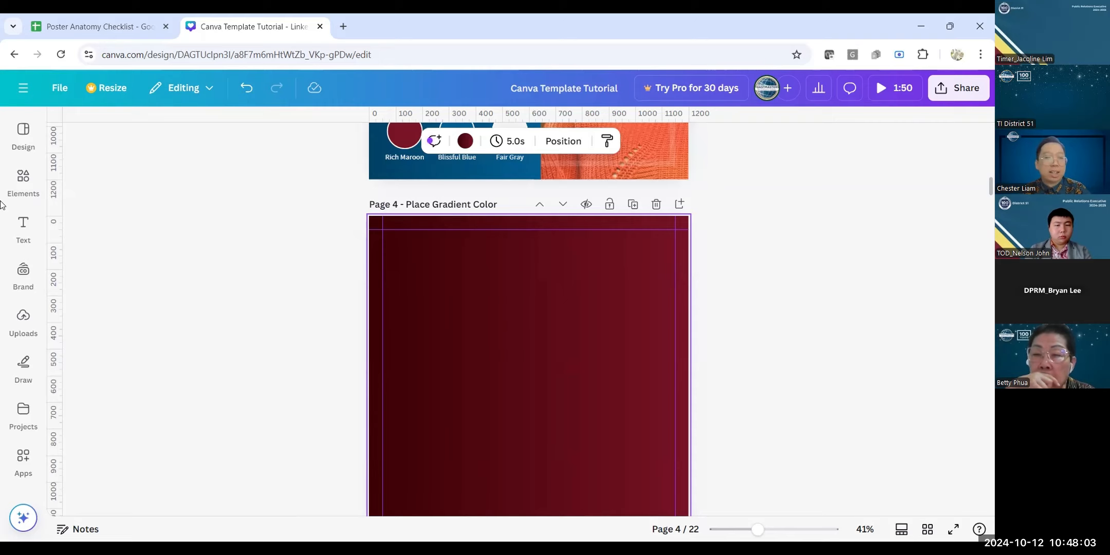
Step: Open the full photo collection in the elements library and start a photo search
left_click(17, 183)
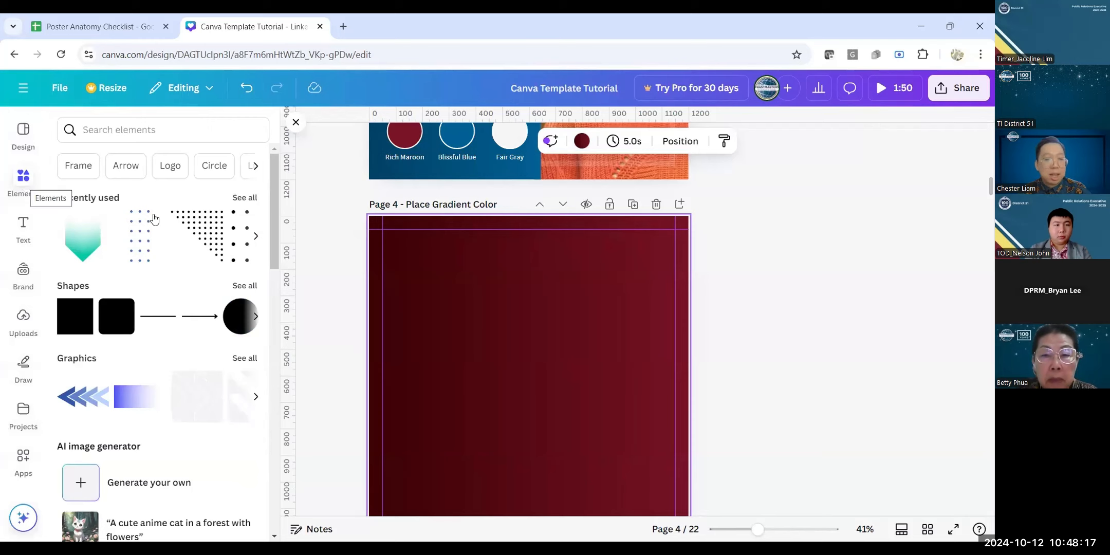
scroll(154, 219, "down", 8)
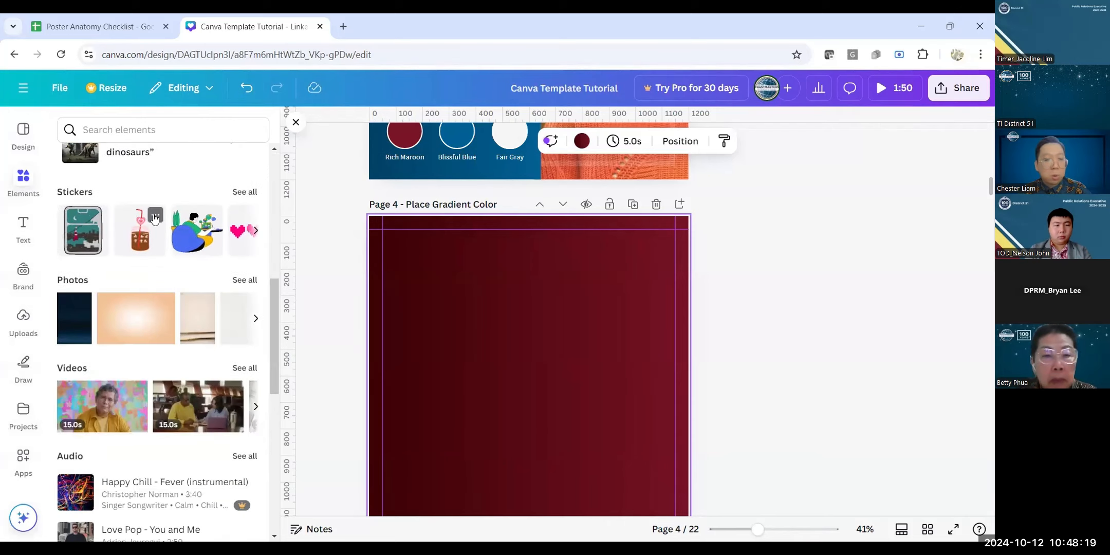
scroll(154, 219, "up", 8)
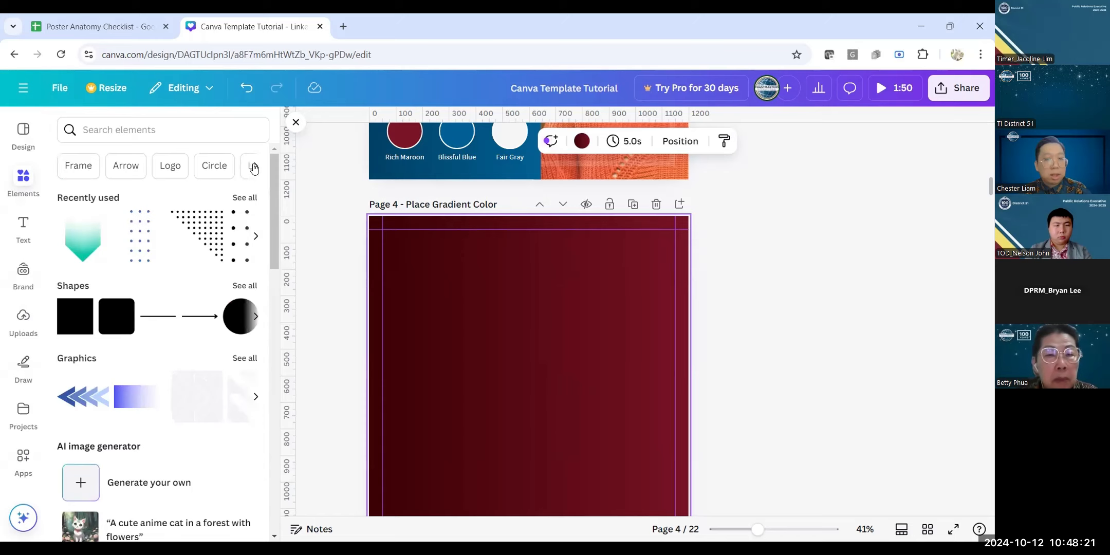
scroll(254, 169, "down", 6)
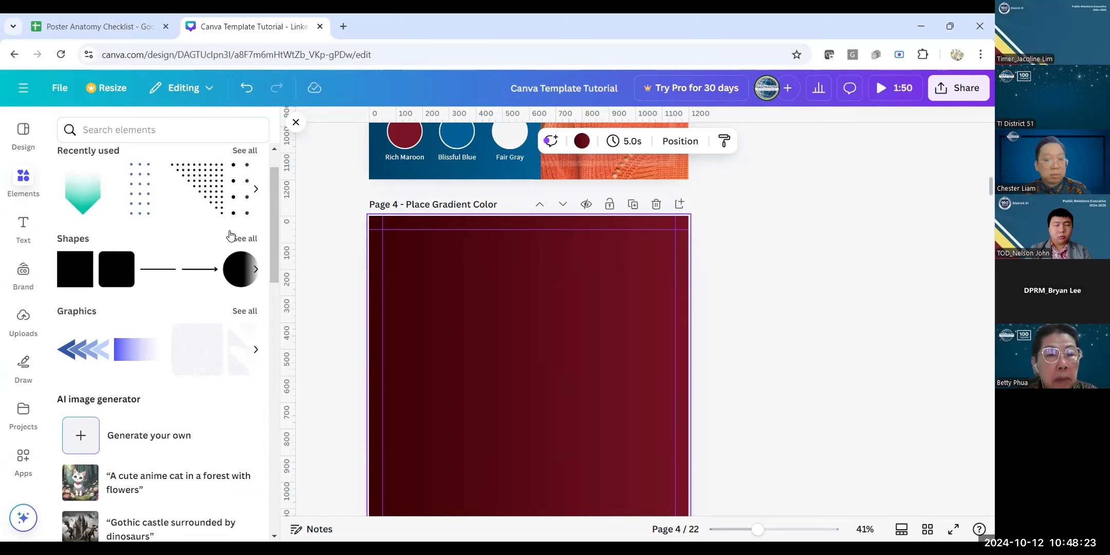
scroll(229, 242, "down", 2)
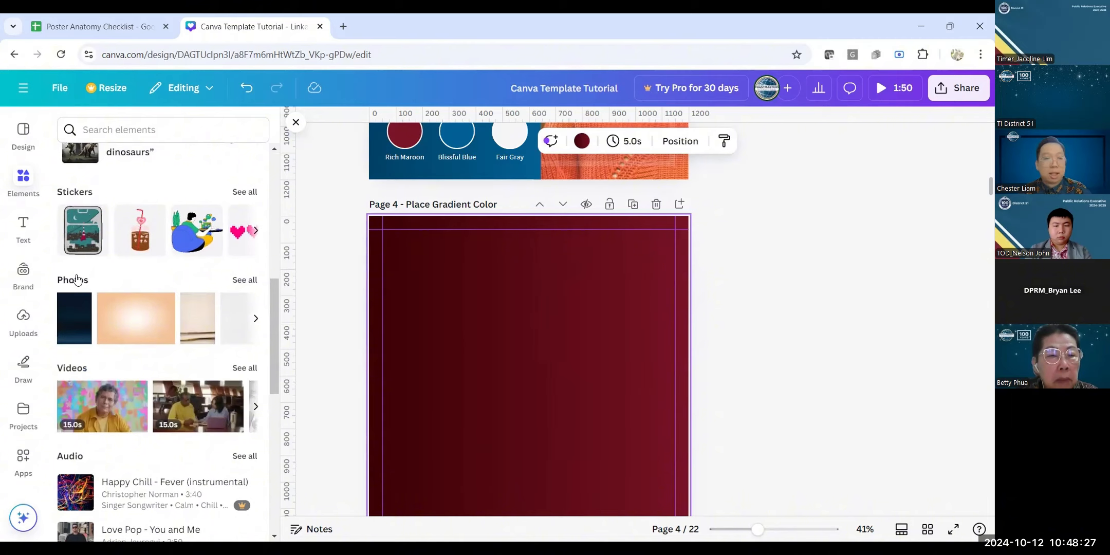
left_click(242, 282)
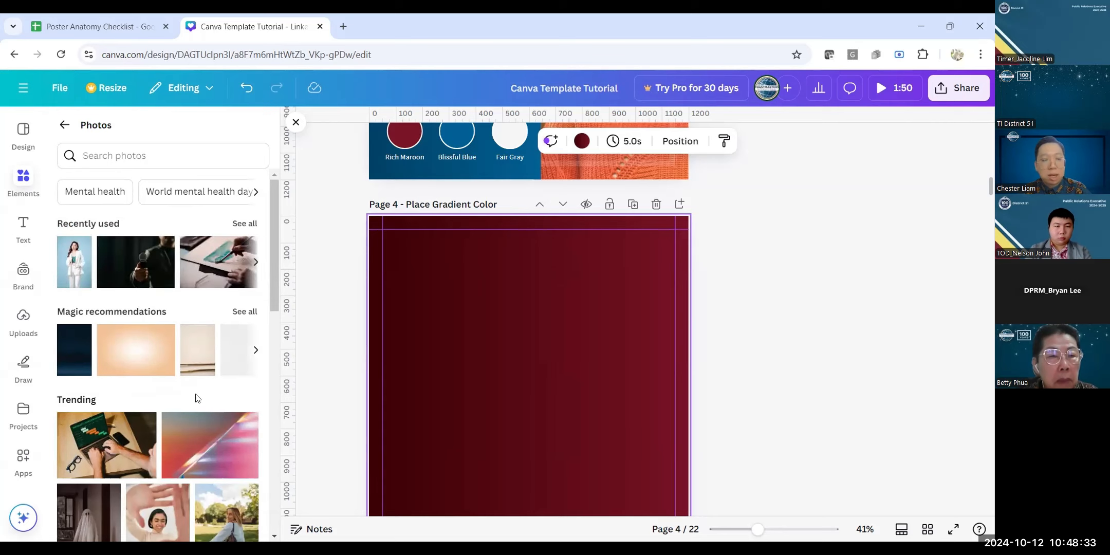
left_click(138, 157)
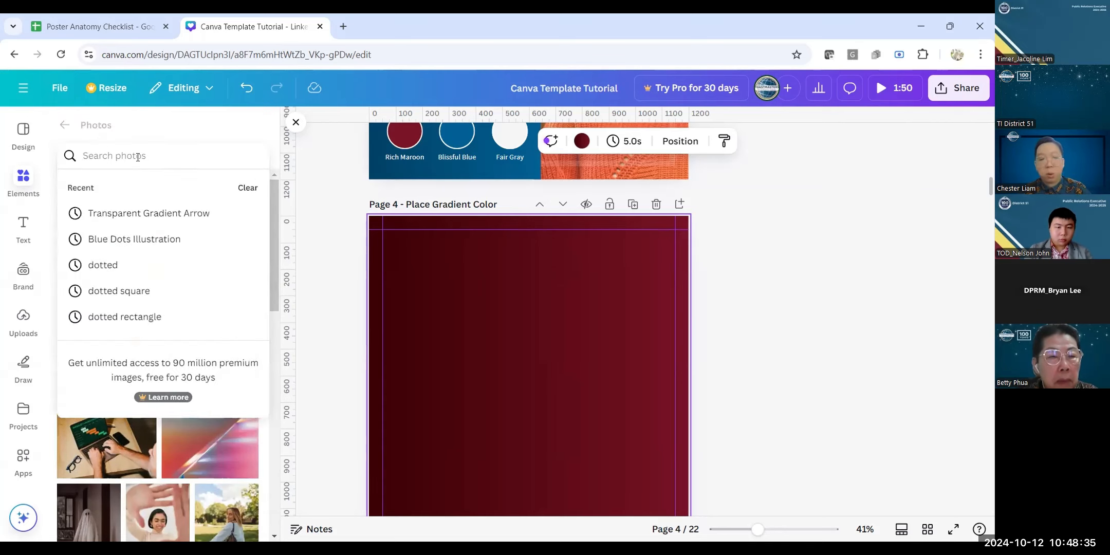
type("meeti")
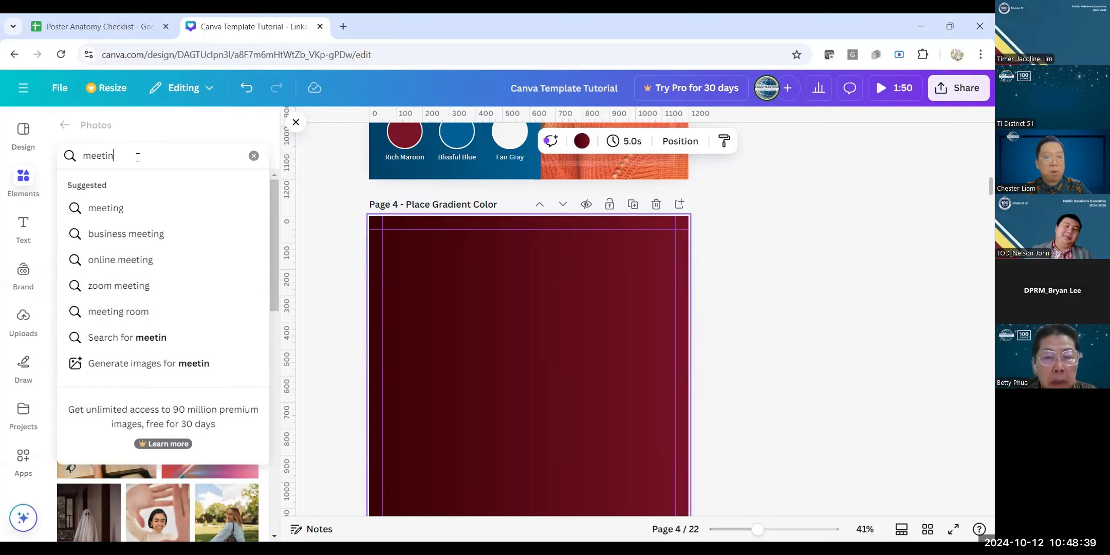
type("n")
key("BackSpace")
key("BackSpace")
key("BackSpace")
key("BackSpace")
key("BackSpace")
key("BackSpace")
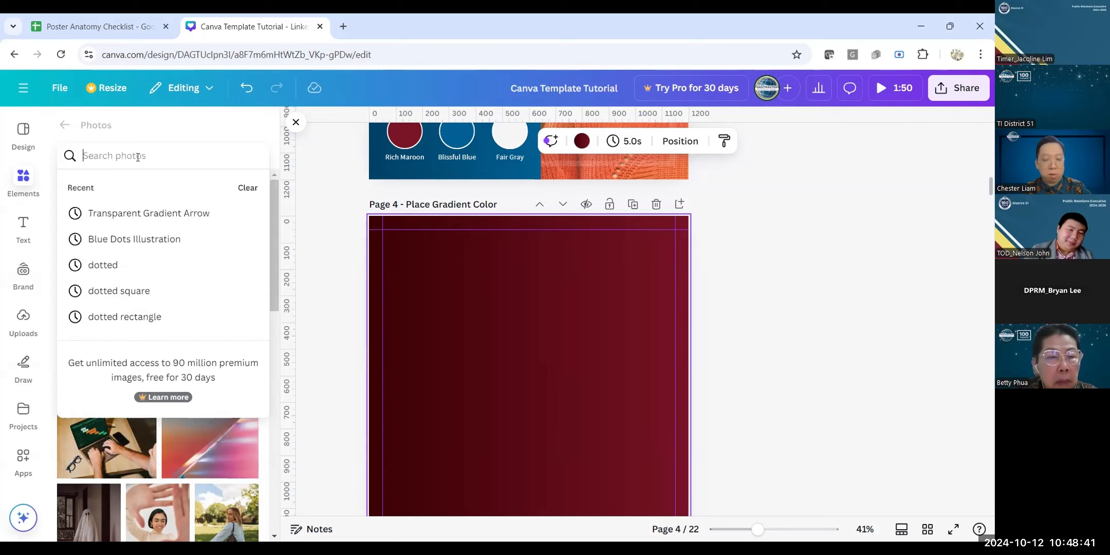
Step: Search the photo library for "public speaking"
type("public speking")
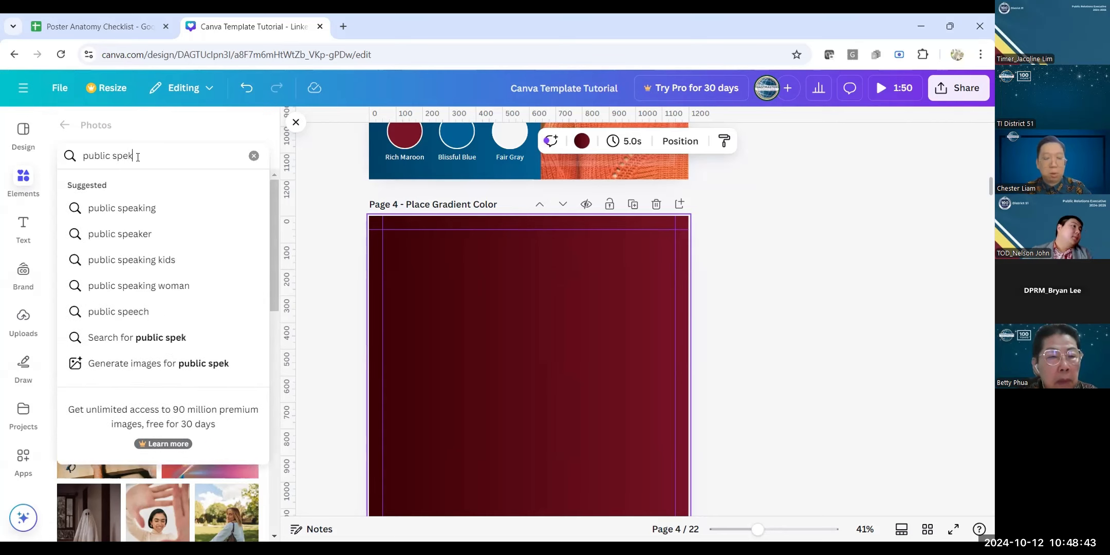
key("Left")
key("Left")
key("Left")
key("Left")
type("a")
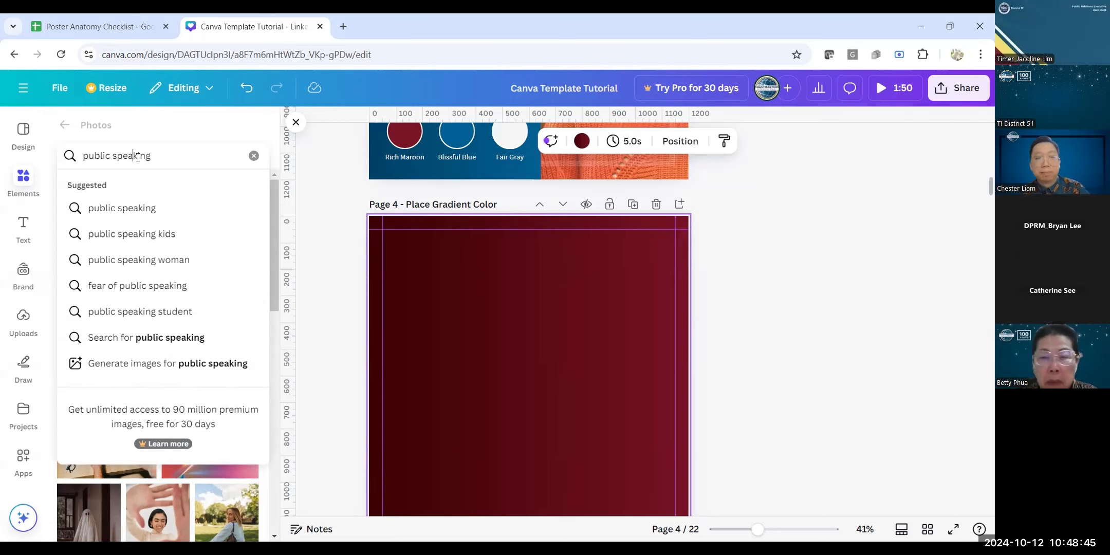
key("Return")
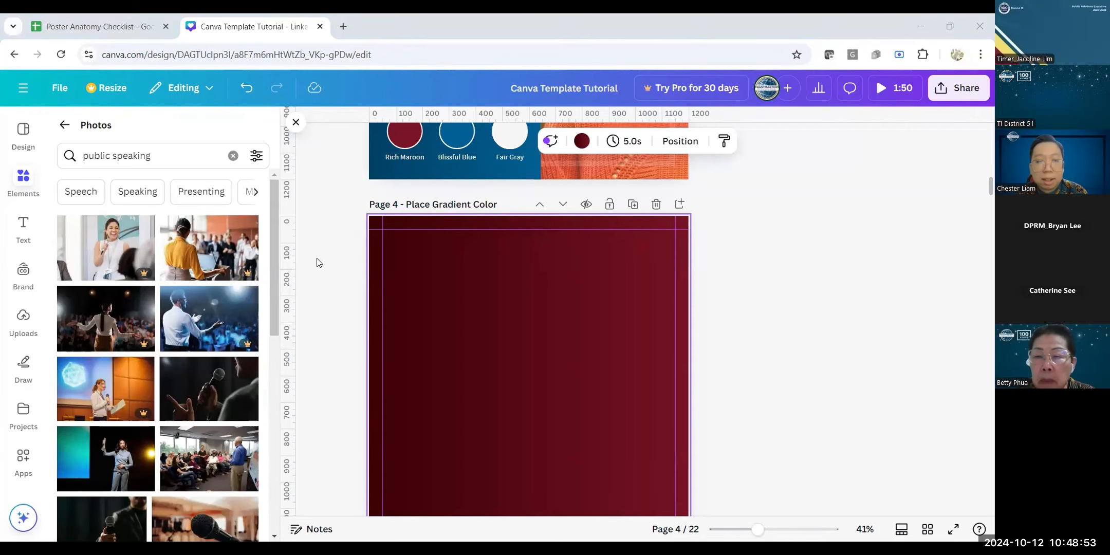
Step: Fill page 4's background with the default light green to blue linear gradient
left_click(295, 122)
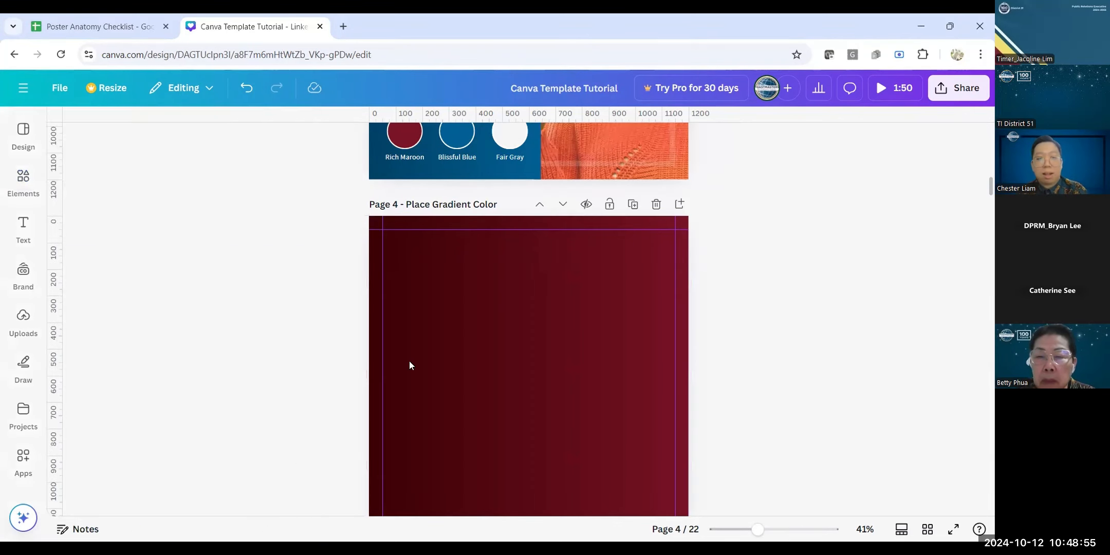
left_click(457, 270)
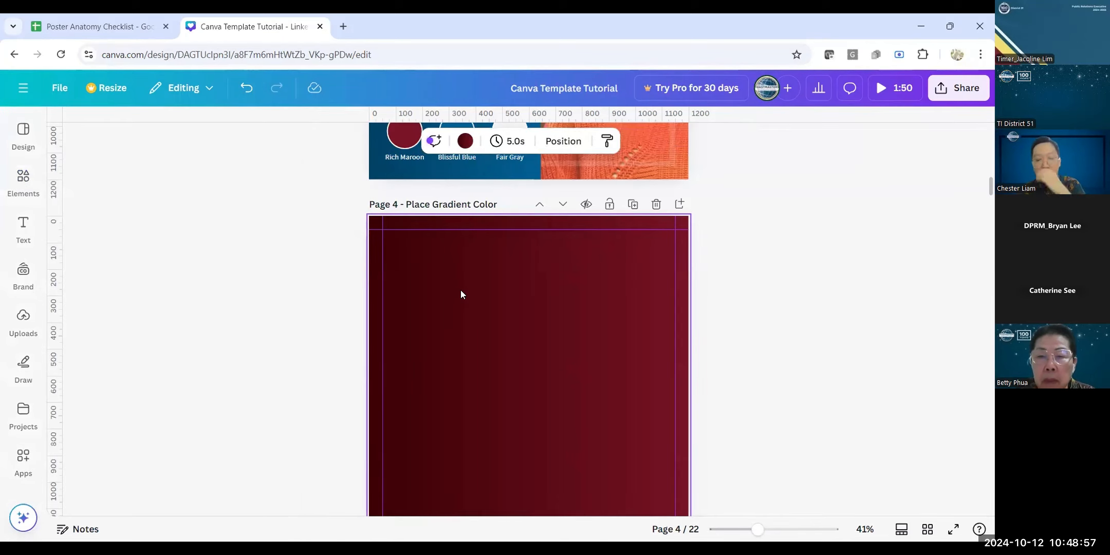
left_click(465, 141)
scroll(170, 299, "down", 5)
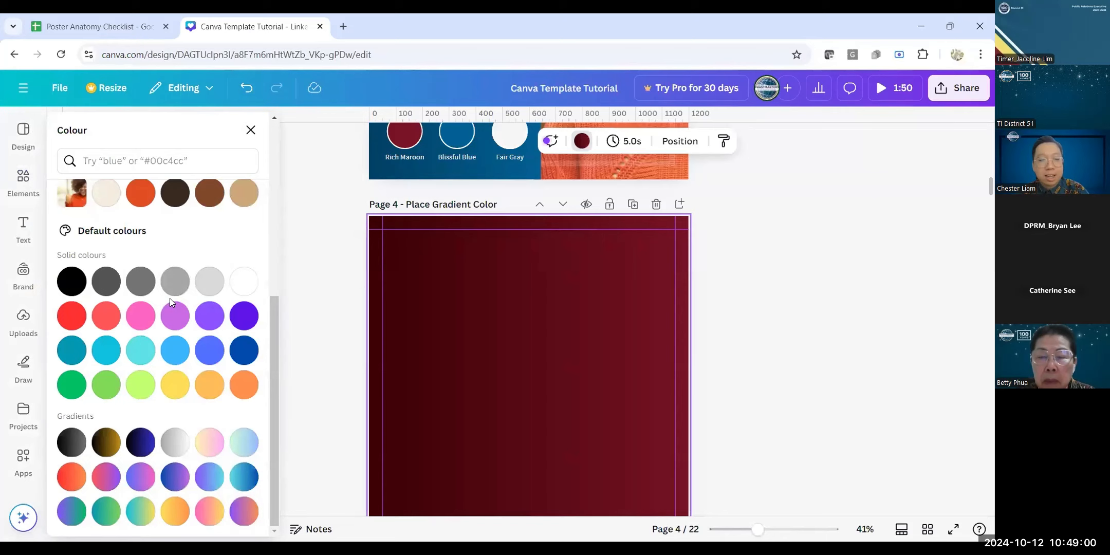
left_click(241, 444)
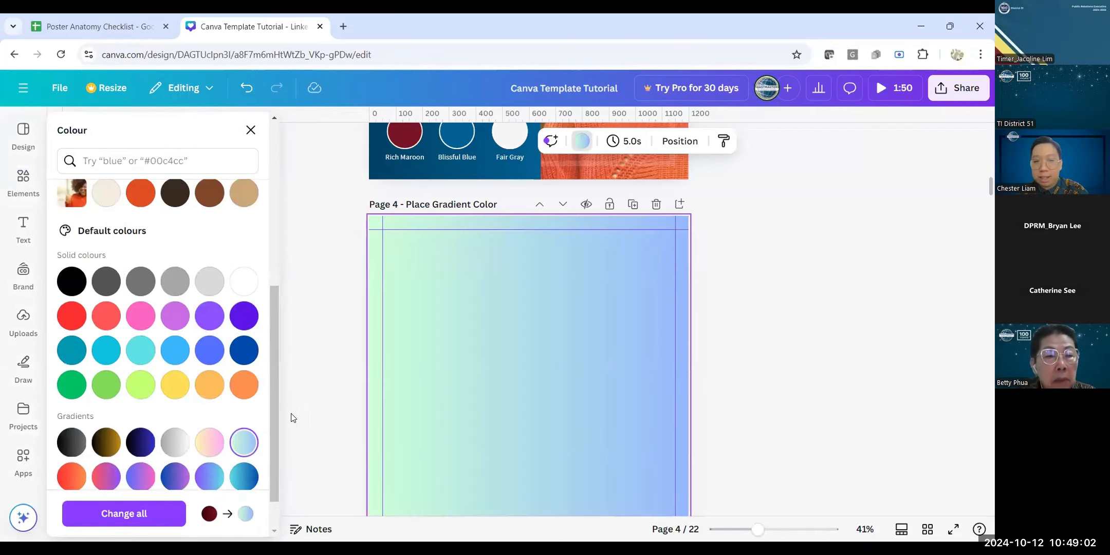
left_click(317, 409)
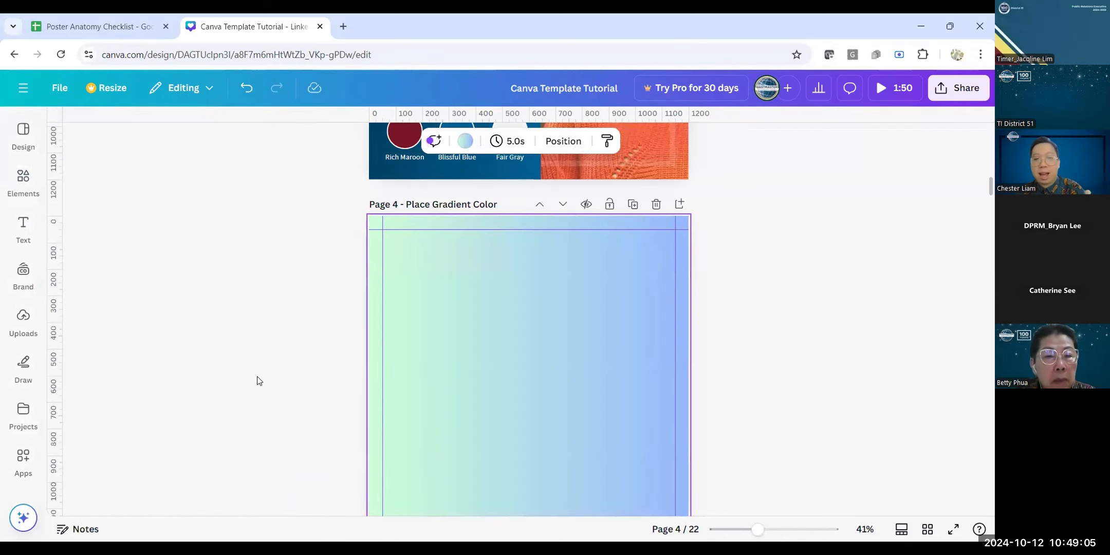
left_click(296, 380)
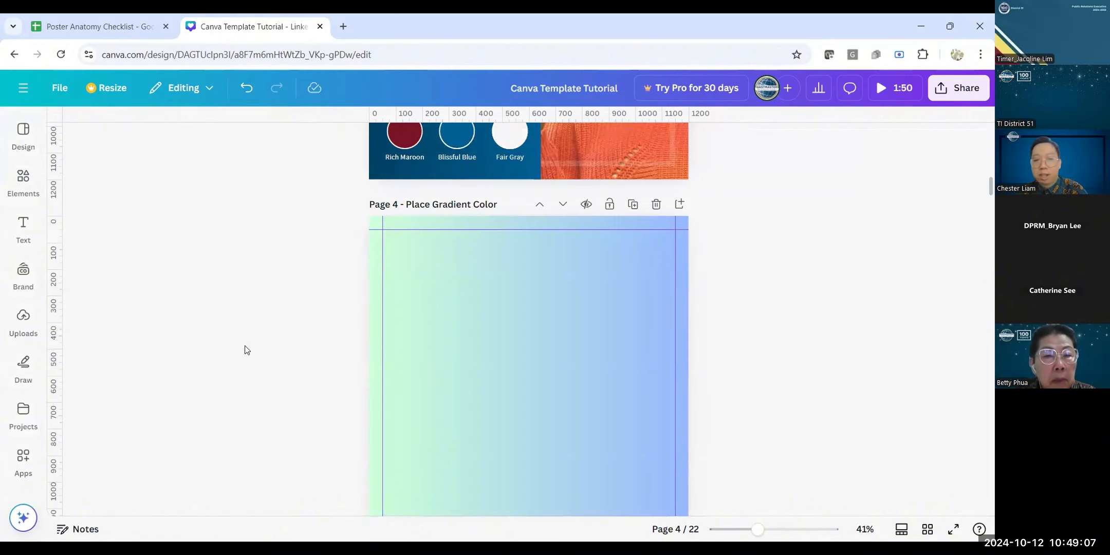
Step: Change the blue colour of page 4's background gradient to a muted teal green
left_click(552, 340)
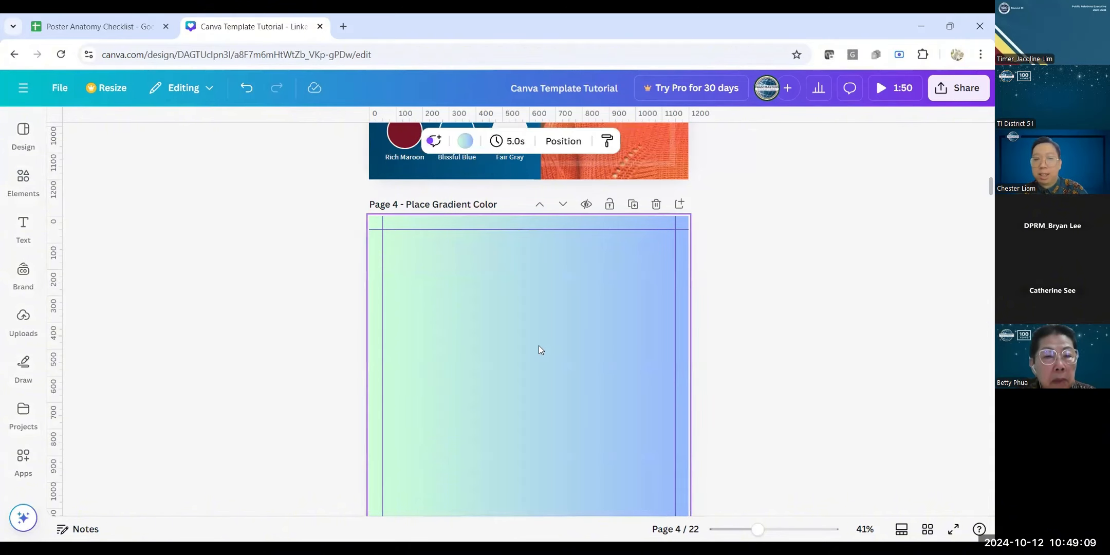
left_click(464, 143)
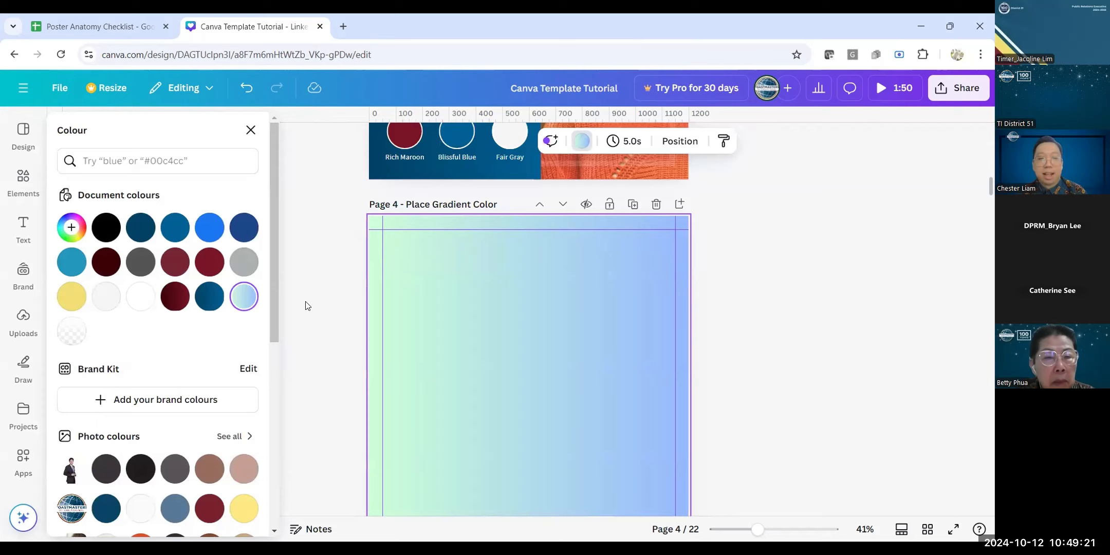
left_click(243, 297)
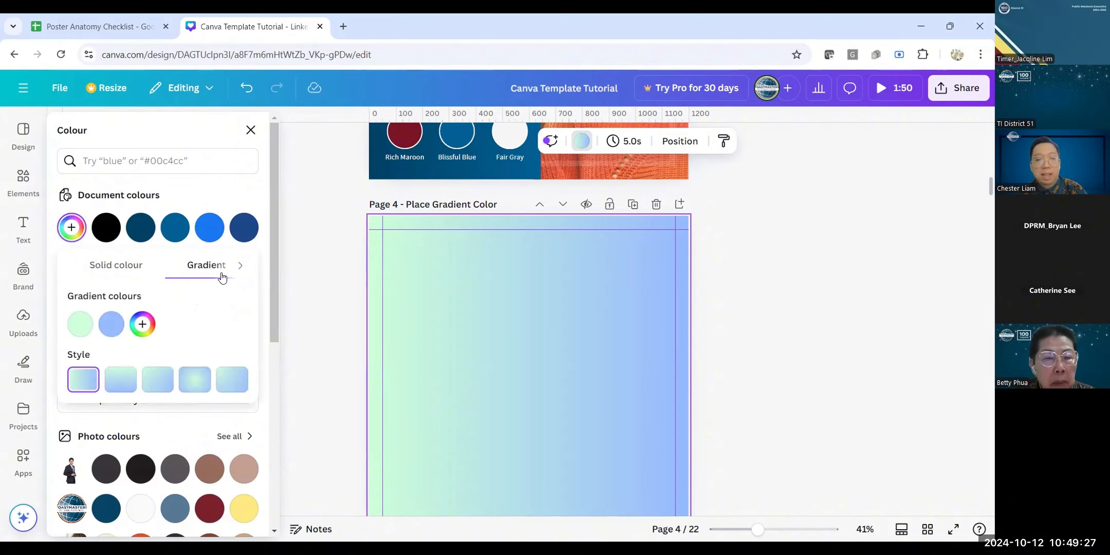
left_click(102, 331)
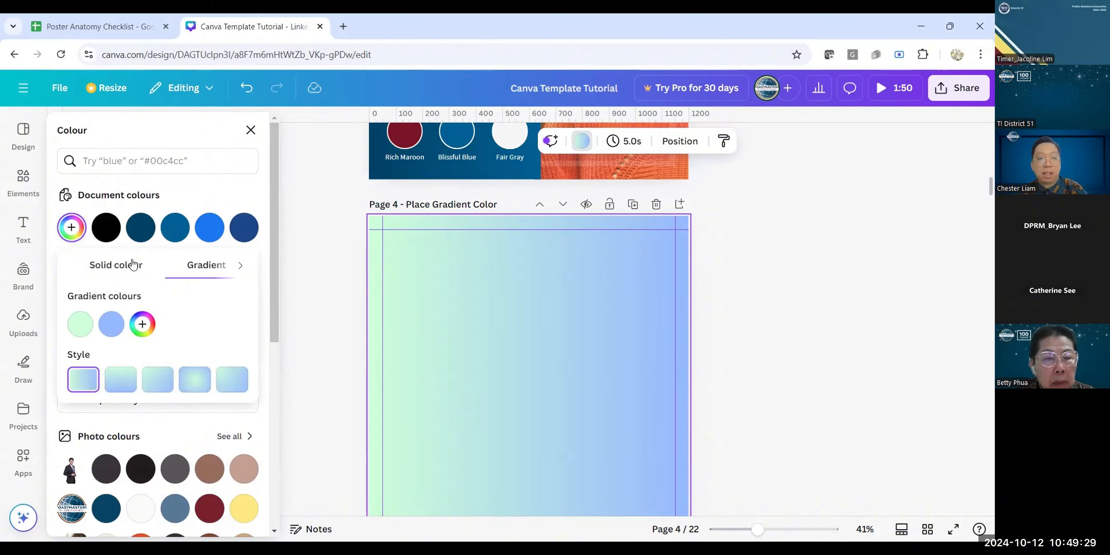
left_click(115, 265)
left_click(198, 265)
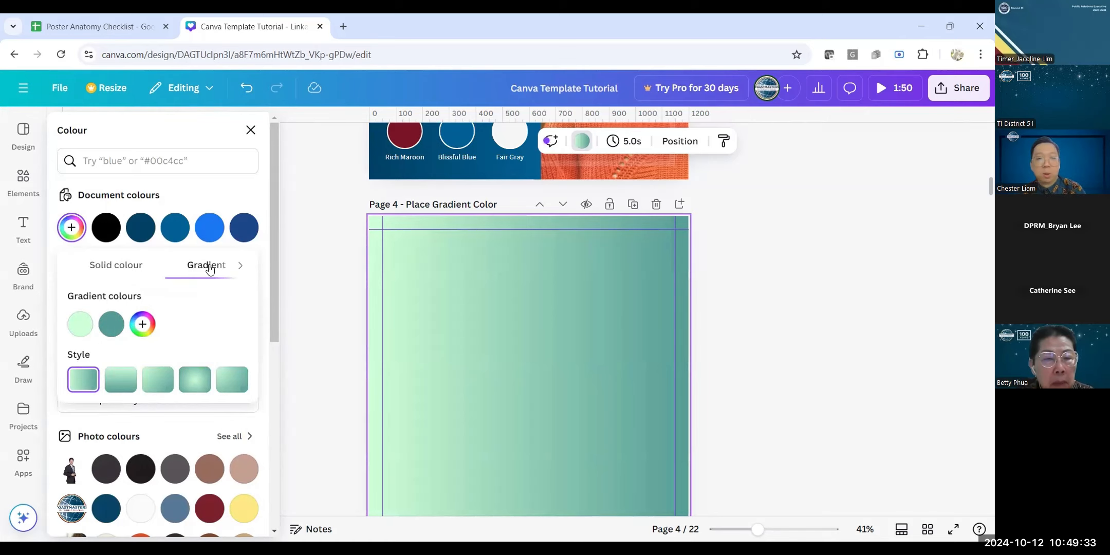
Step: Open the light green gradient colour's hex code for editing and look up the brand hex codes on the Gradient Colors page
left_click(97, 326)
left_click(101, 326)
left_click(84, 331)
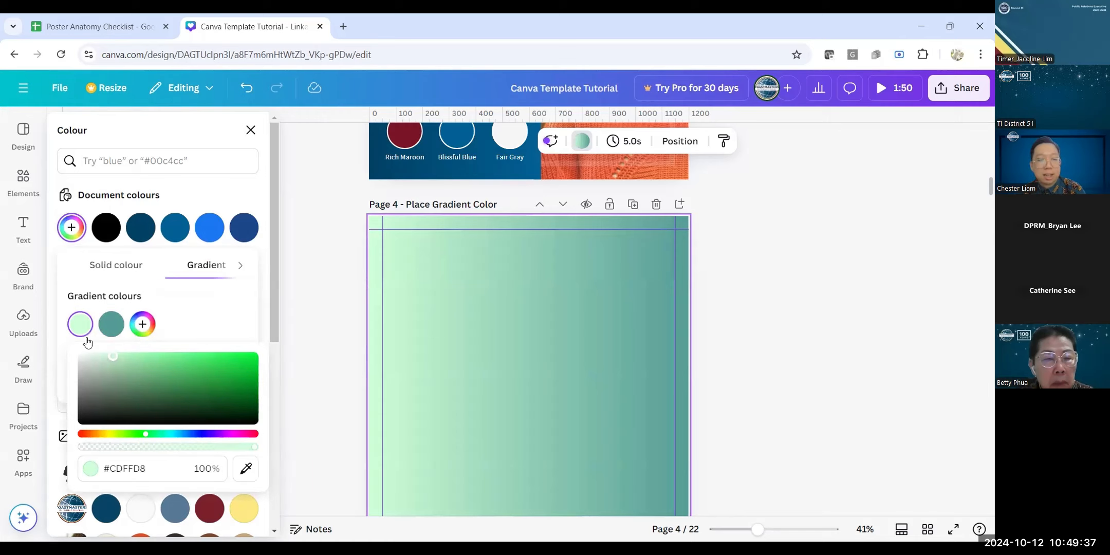
left_click(113, 469)
scroll(357, 274, "up", 3)
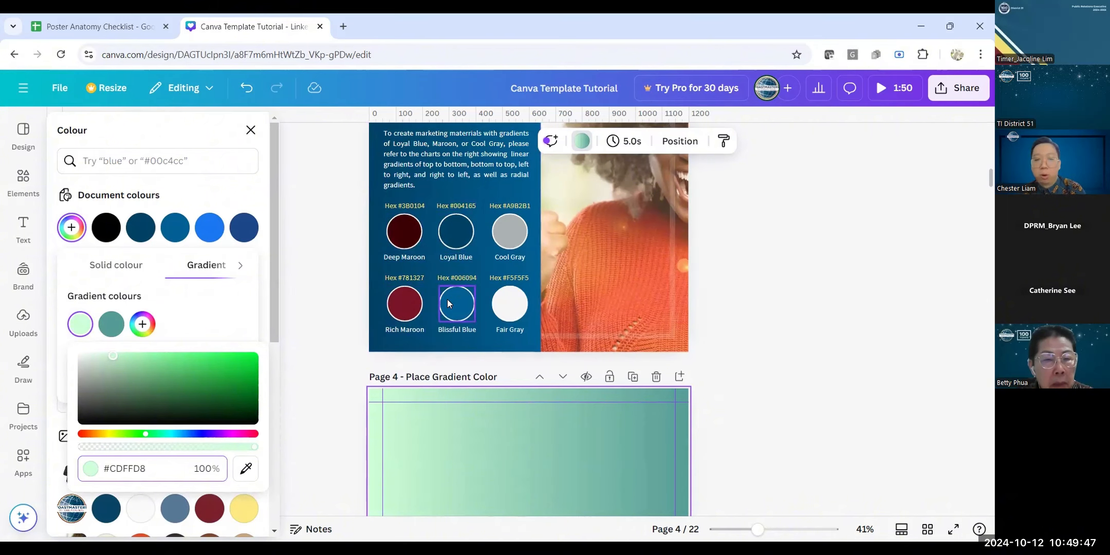
left_click(242, 189)
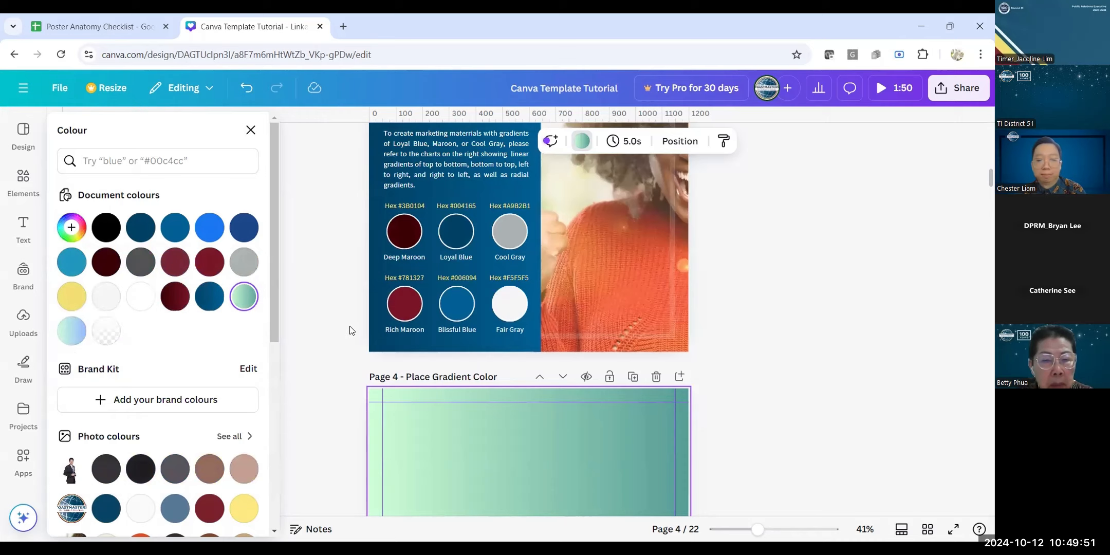
Step: Apply the maroon gradient from the document colours to page 4's background again
left_click(175, 296)
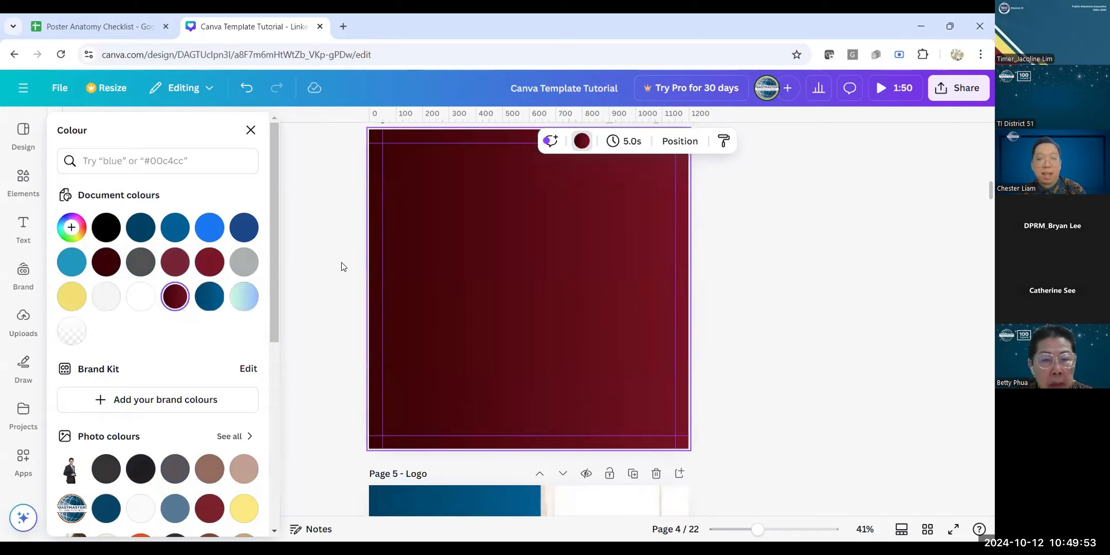
left_click(341, 266)
scroll(300, 228, "up", 2)
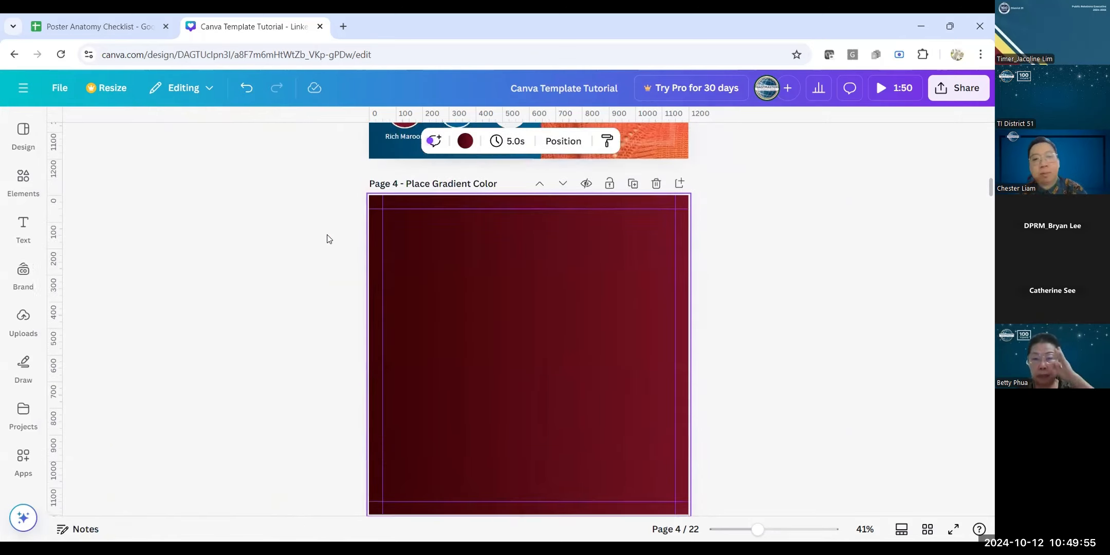
scroll(324, 238, "down", 2)
Step: Browse the "public speaking" photo results and check which images are free and which are marked Pro
left_click(23, 216)
left_click(23, 179)
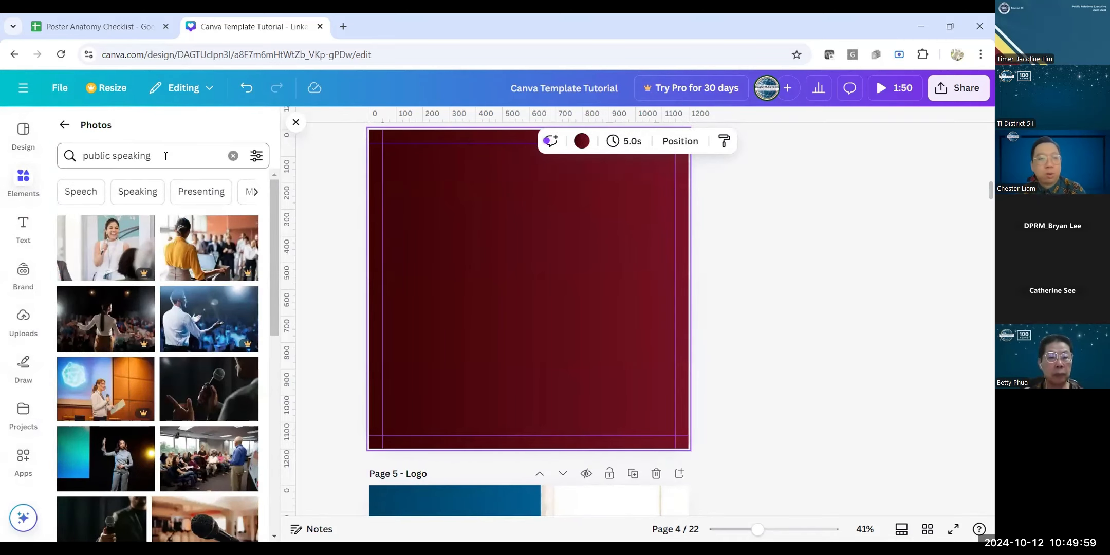
mouse_move(139, 277)
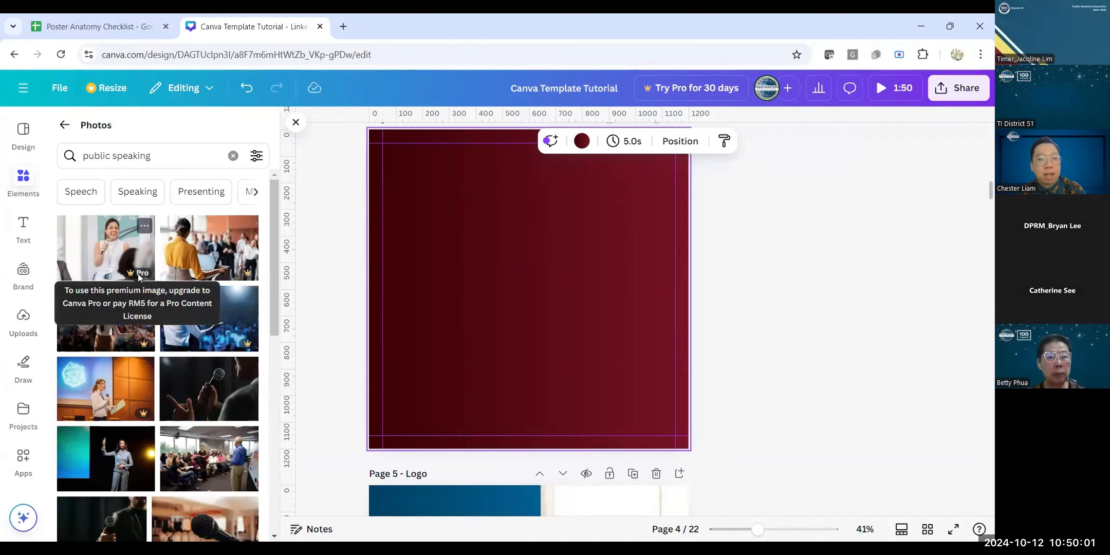
mouse_move(240, 273)
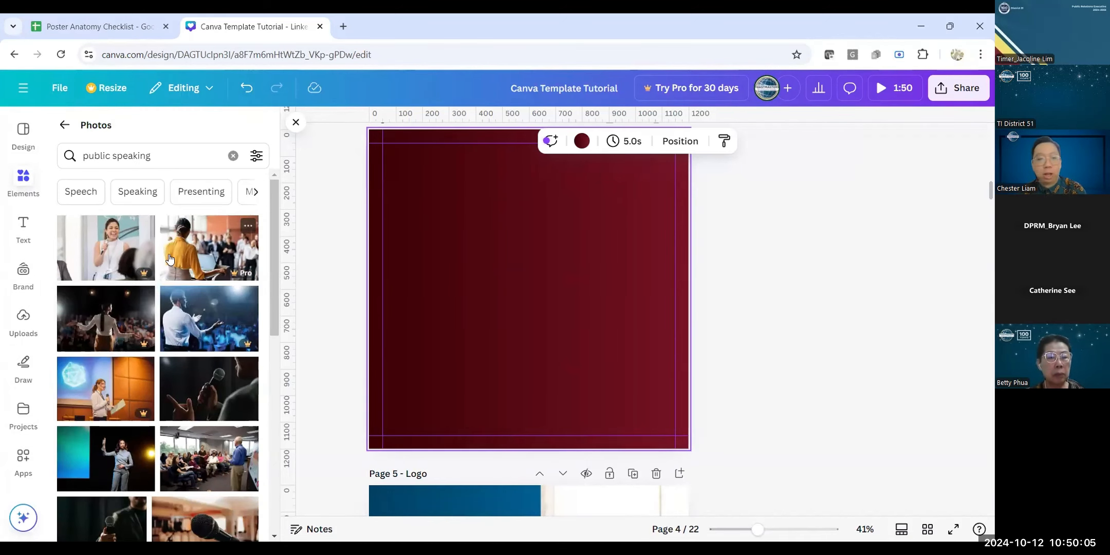
scroll(175, 310, "down", 2)
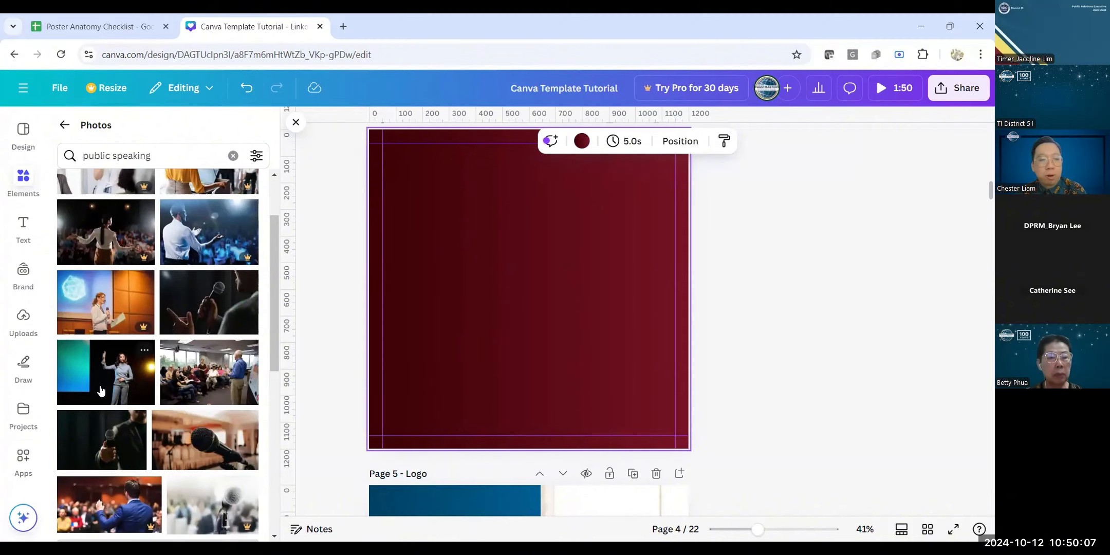
scroll(136, 360, "down", 4)
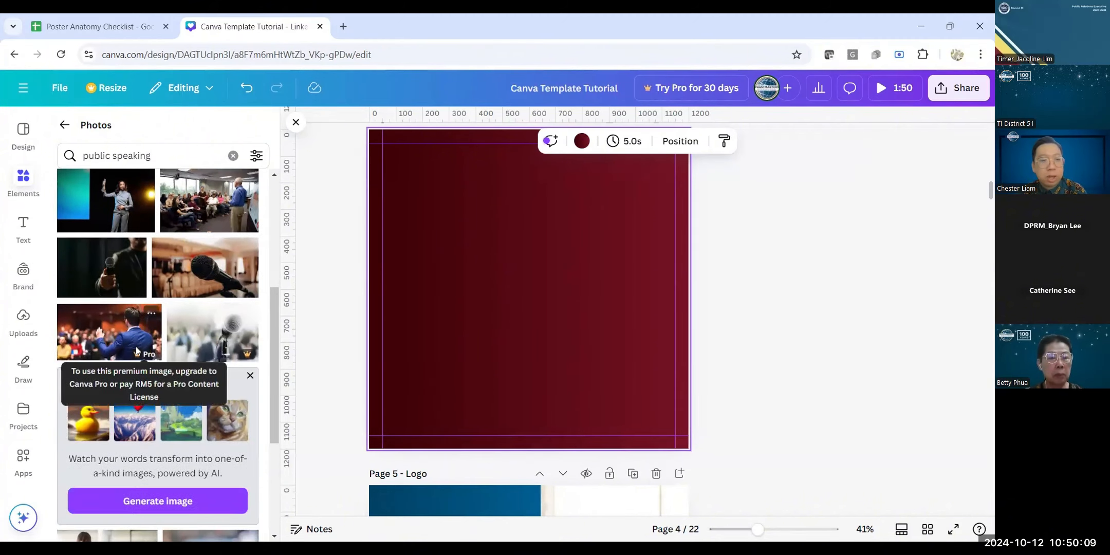
scroll(136, 350, "up", 2)
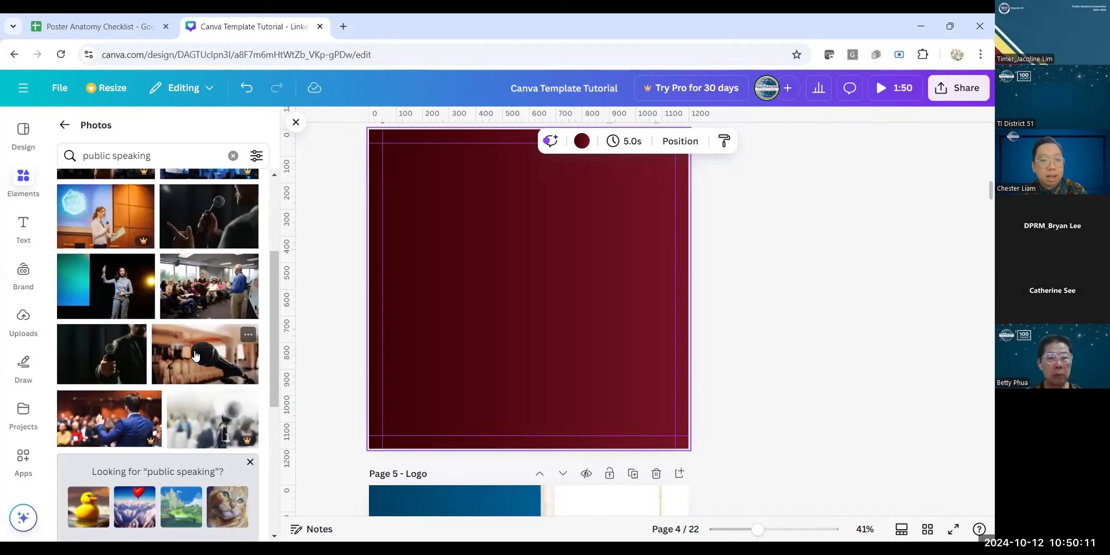
scroll(195, 354, "up", 4)
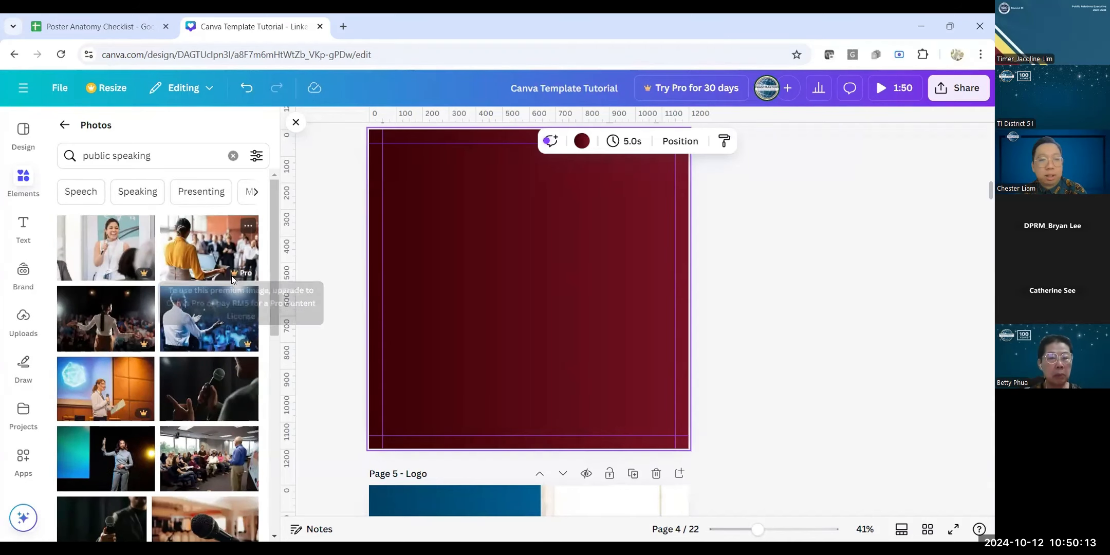
Step: Place the free microphone photo in the top-left corner of page 4 and enlarge it to the page's full width
scroll(233, 278, "down", 4)
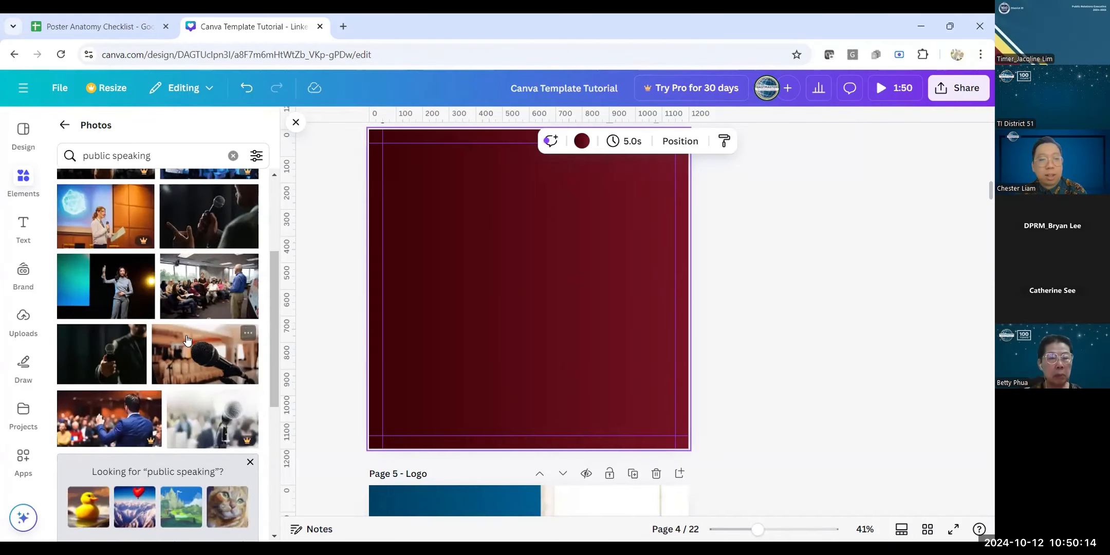
left_click(215, 357)
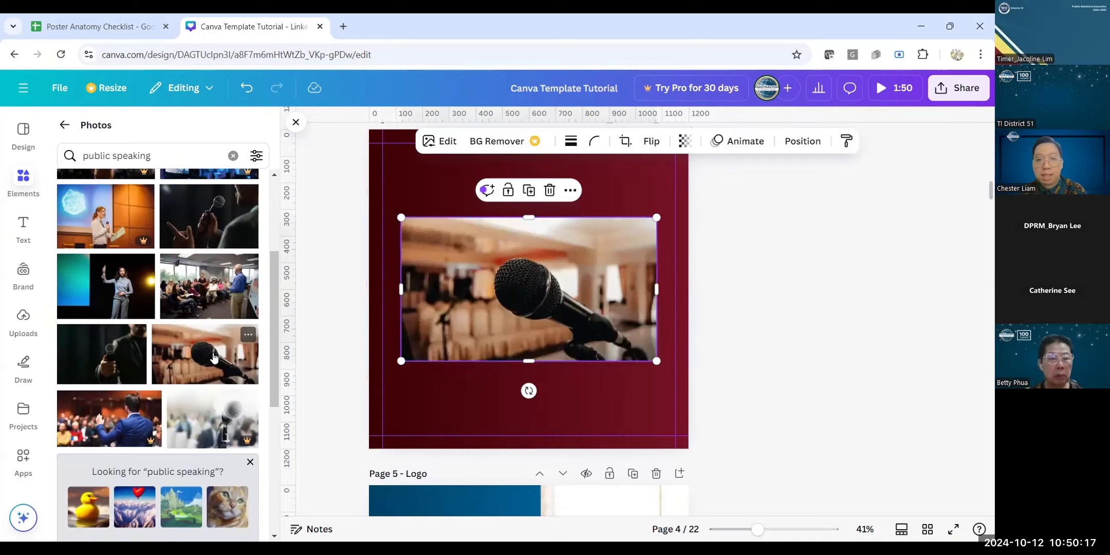
left_click(329, 335)
scroll(521, 357, "up", 2)
left_click_drag(520, 357, 475, 275)
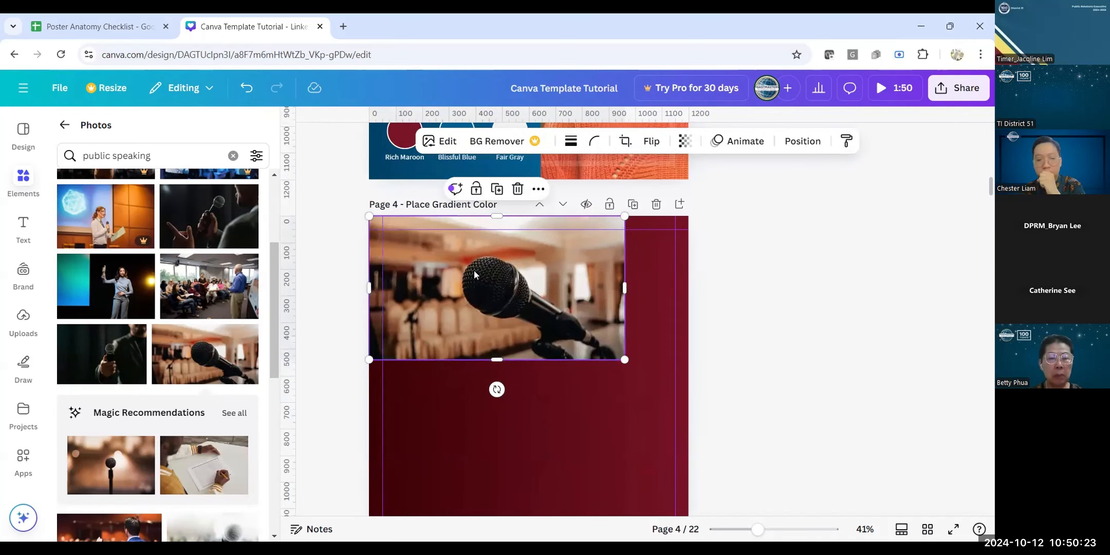
left_click_drag(625, 360, 689, 396)
scroll(573, 343, "down", 4)
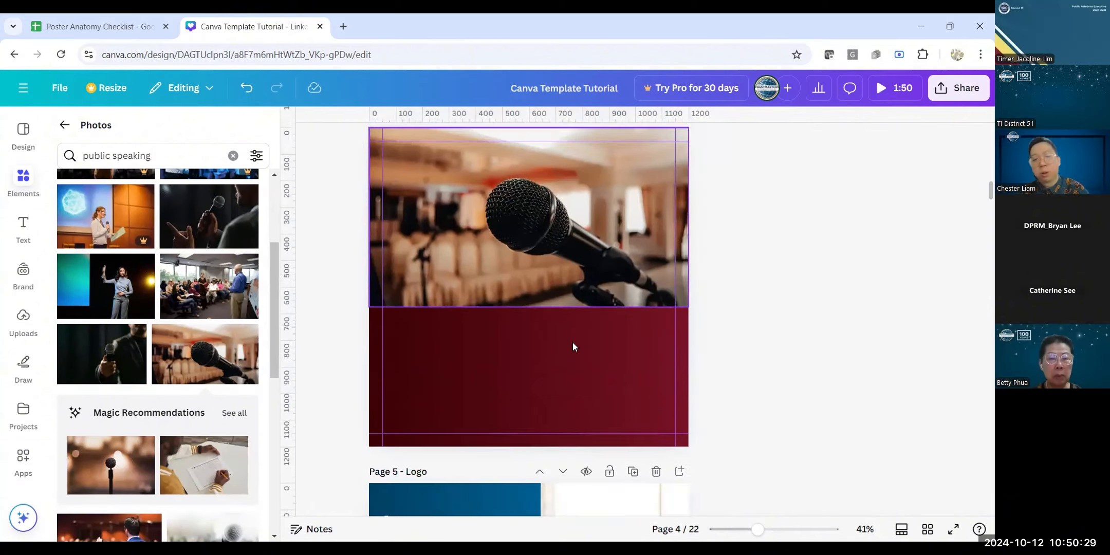
Step: Try to stretch the microphone photo down to the lower edge of page 4, and undo the last two size changes
scroll(526, 229, "up", 2)
left_click_drag(523, 309, 542, 447)
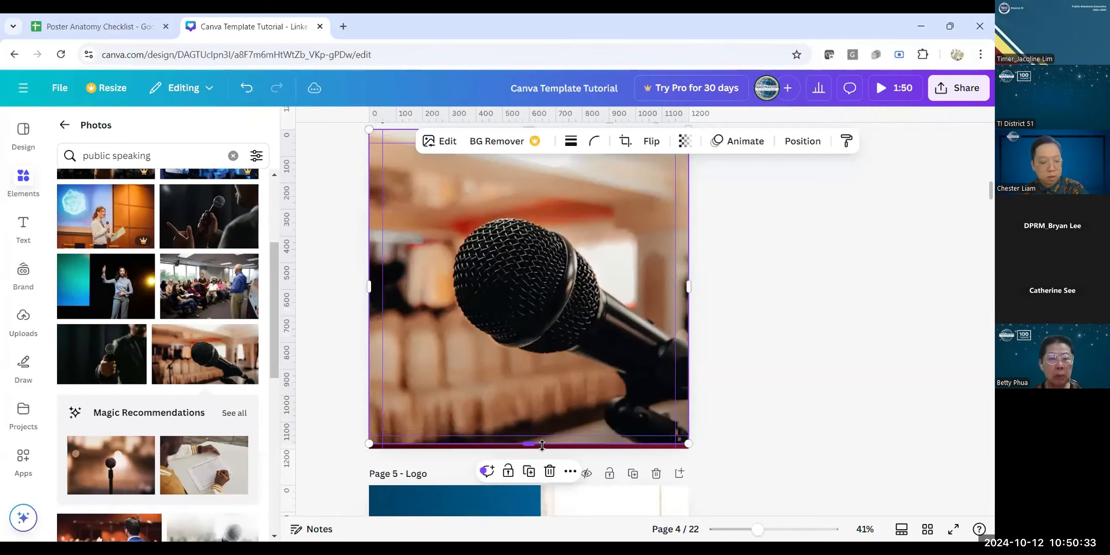
key("ctrl+z")
key("ctrl+z")
Step: Delete the microphone photo from page 4
scroll(535, 250, "up", 2)
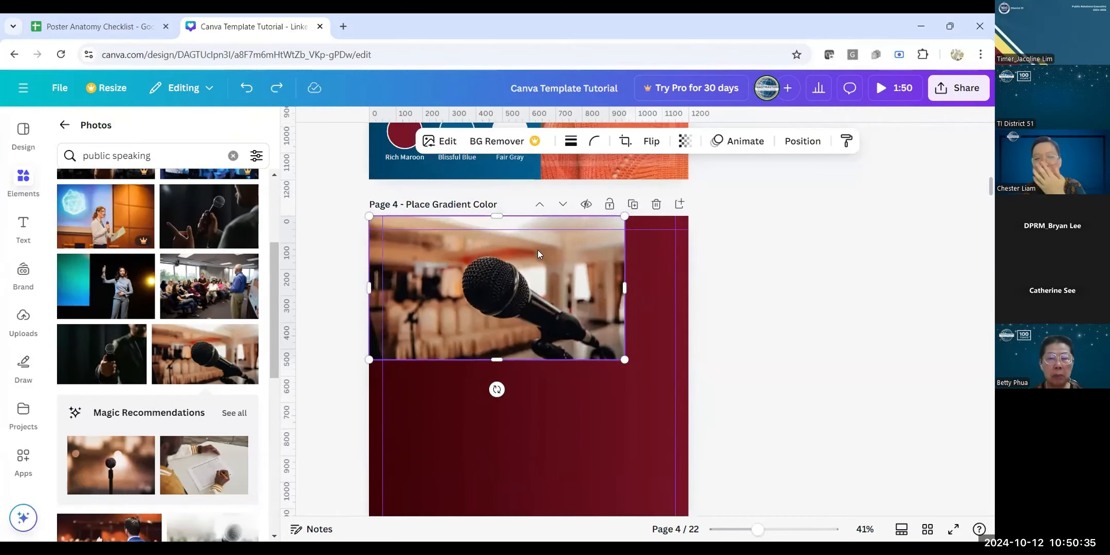
scroll(537, 267, "down", 2)
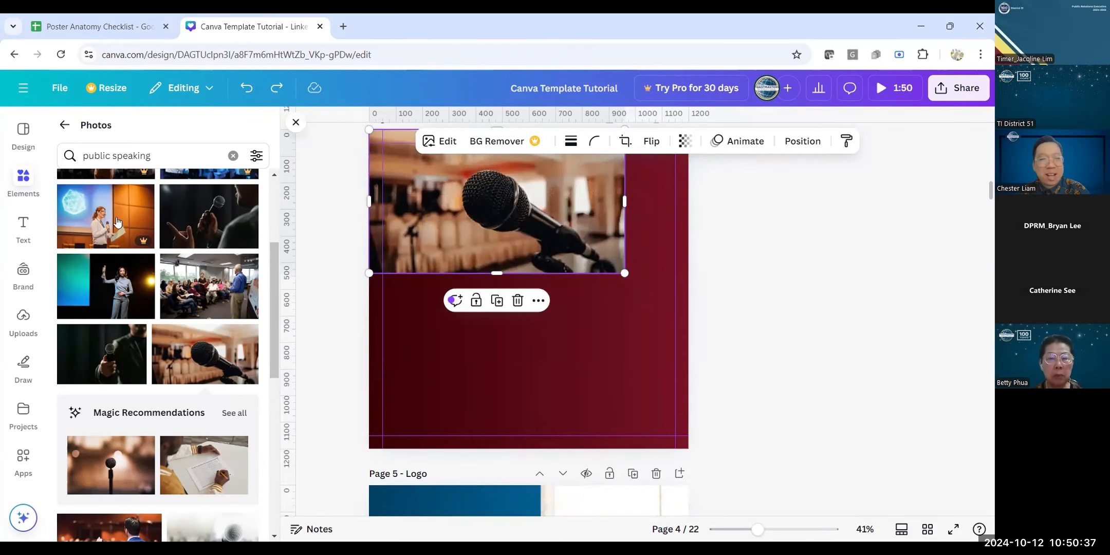
scroll(438, 266, "up", 2)
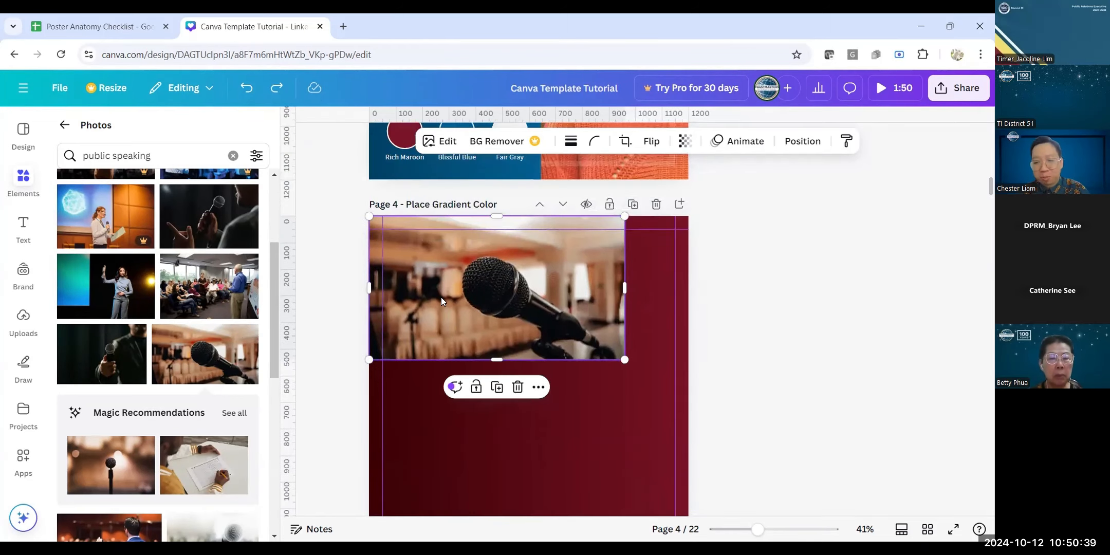
key("Delete")
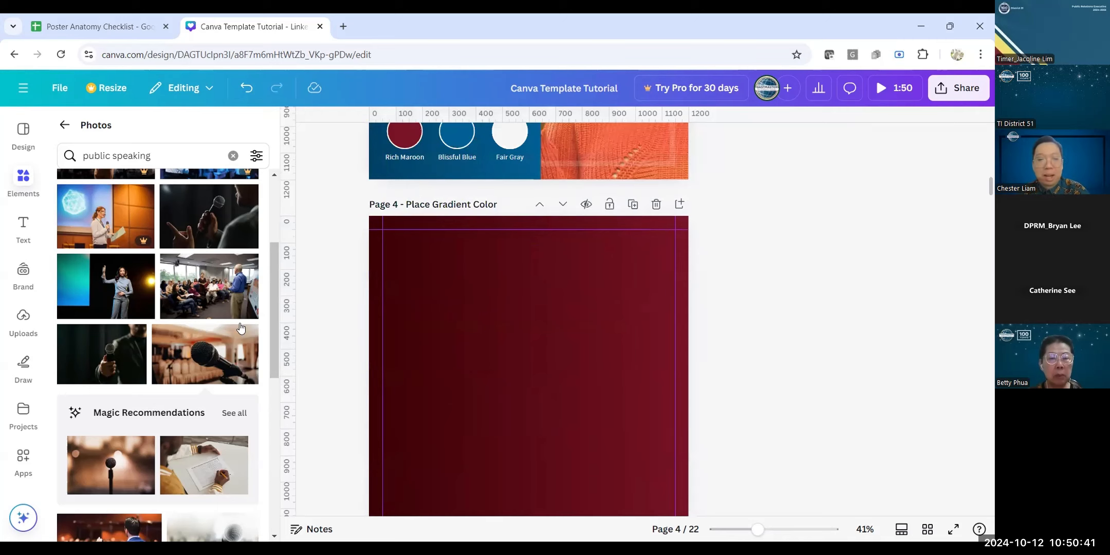
Step: Insert the microphone photo on page 4 again, scaling it down proportionally and cropping its left side inward
left_click(203, 357)
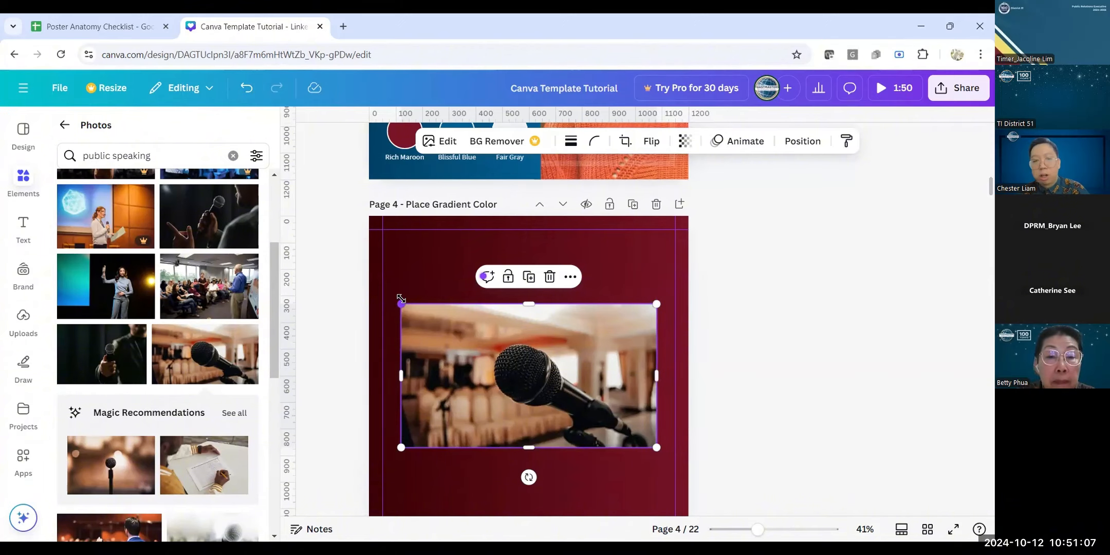
left_click_drag(400, 302, 435, 306)
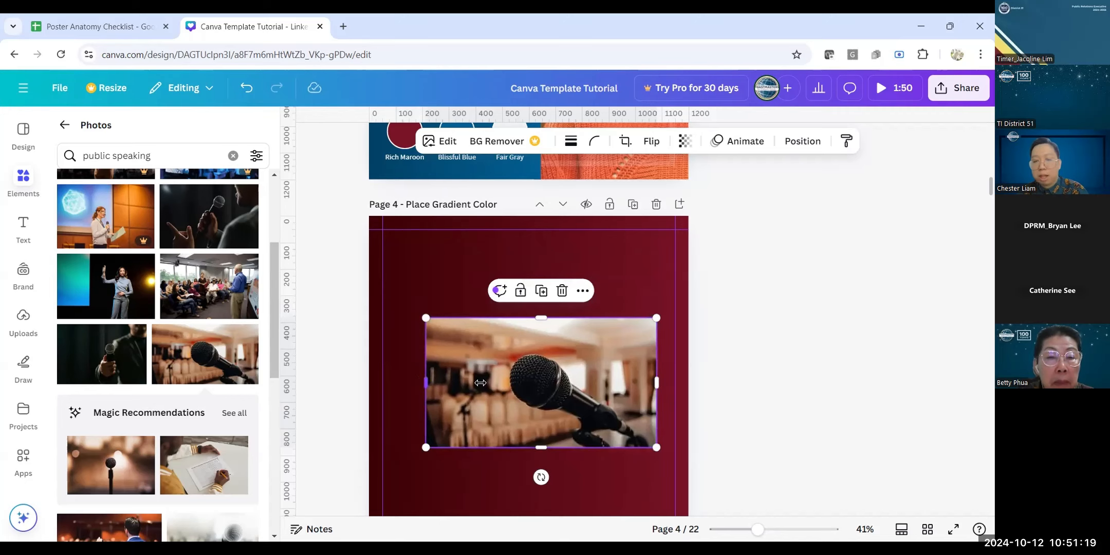
left_click_drag(480, 383, 444, 383)
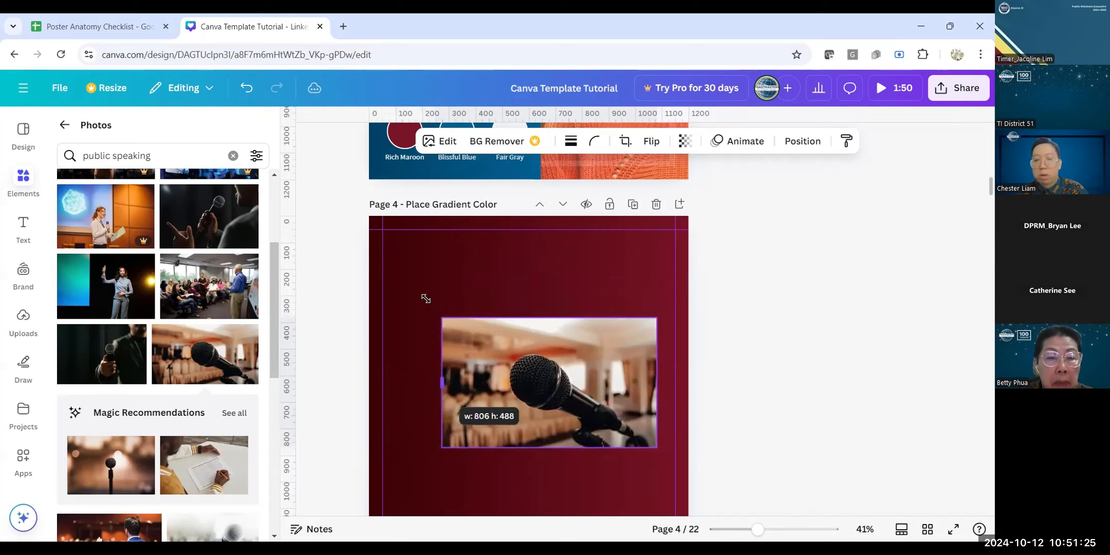
mouse_move(425, 298)
left_mouse_down()
mouse_move(483, 347)
mouse_move(419, 290)
left_mouse_up()
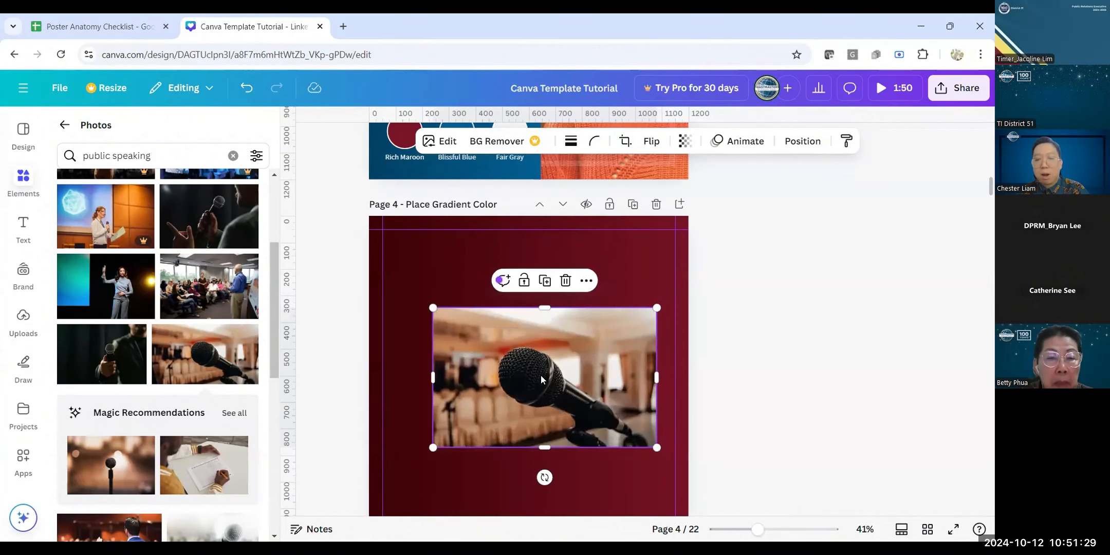
scroll(540, 376, "down", 2)
scroll(504, 291, "up", 2)
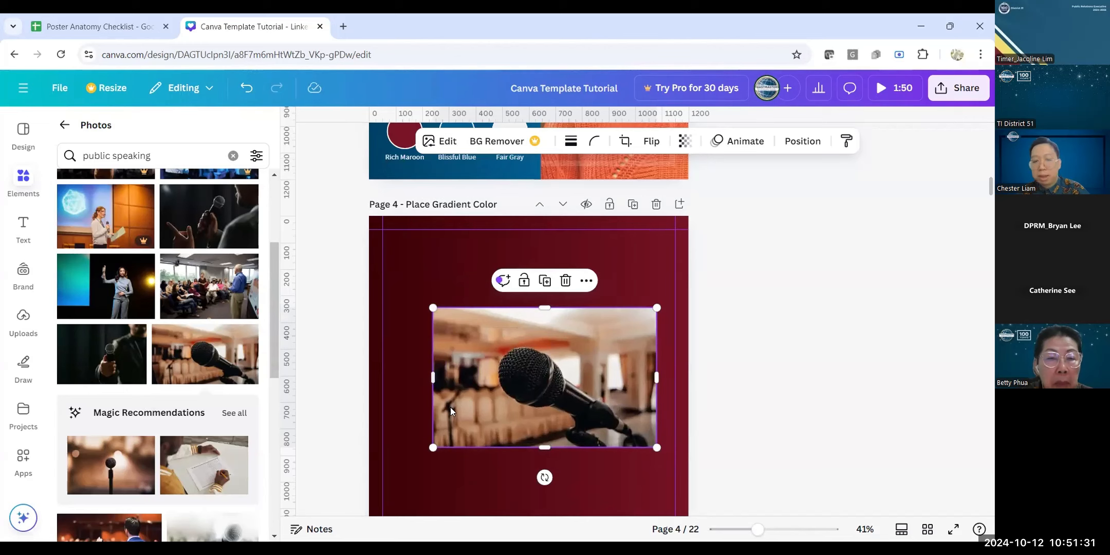
scroll(452, 406, "down", 2)
scroll(505, 300, "up", 2)
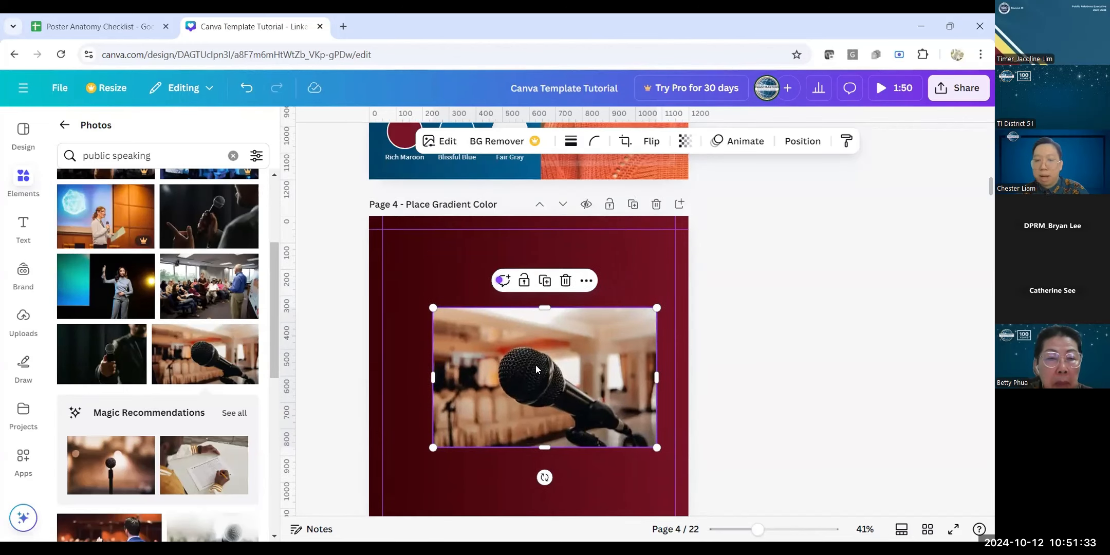
Step: Extend the microphone photo to all four edges of page 4 so it fills the whole page
left_click_drag(394, 271, 368, 263)
left_click_drag(657, 263, 685, 240)
left_click_drag(522, 226, 525, 216)
scroll(524, 221, "down", 3)
left_click_drag(526, 273, 528, 362)
scroll(742, 278, "up", 2)
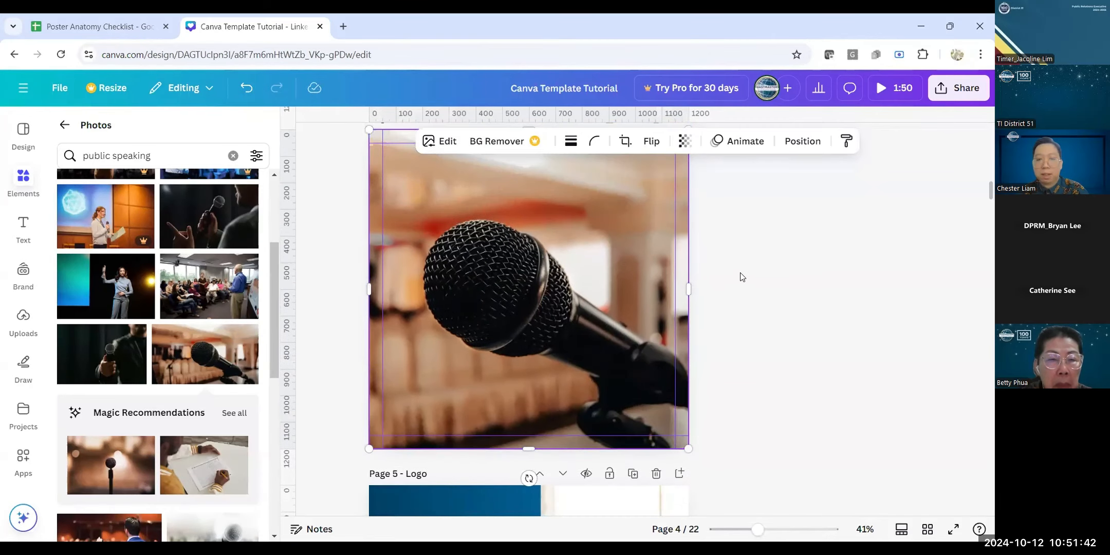
Step: Reposition the microphone photo within its square crop so the microphone sits further to the right
double_click(495, 272)
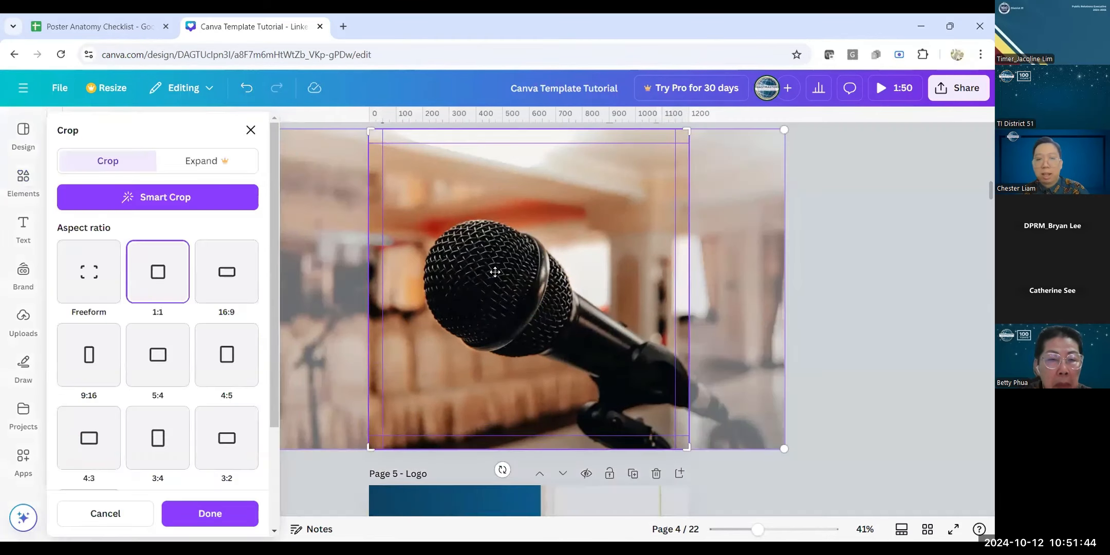
left_click(808, 261)
double_click(569, 262)
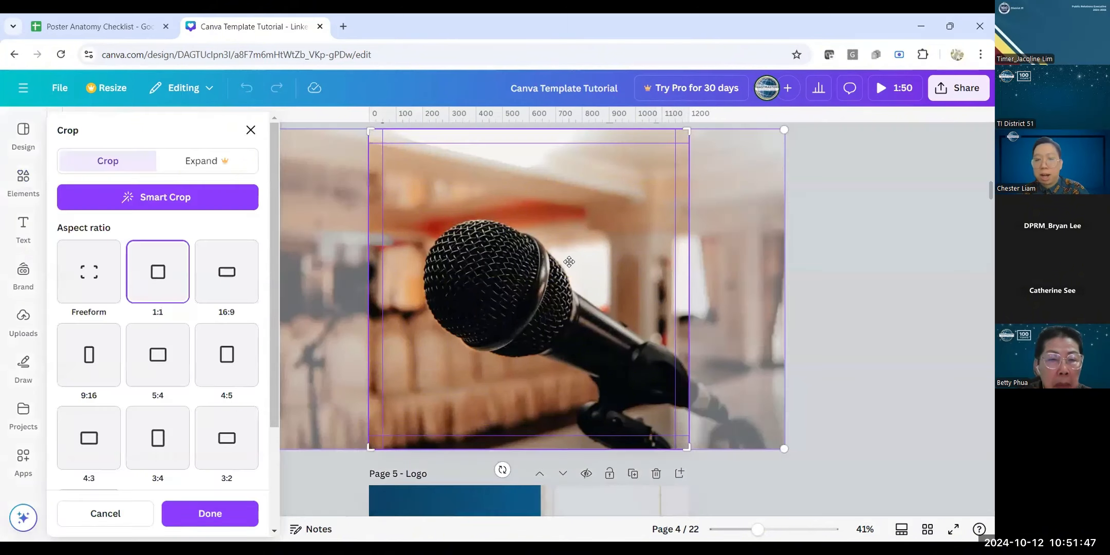
left_click_drag(750, 532, 746, 532)
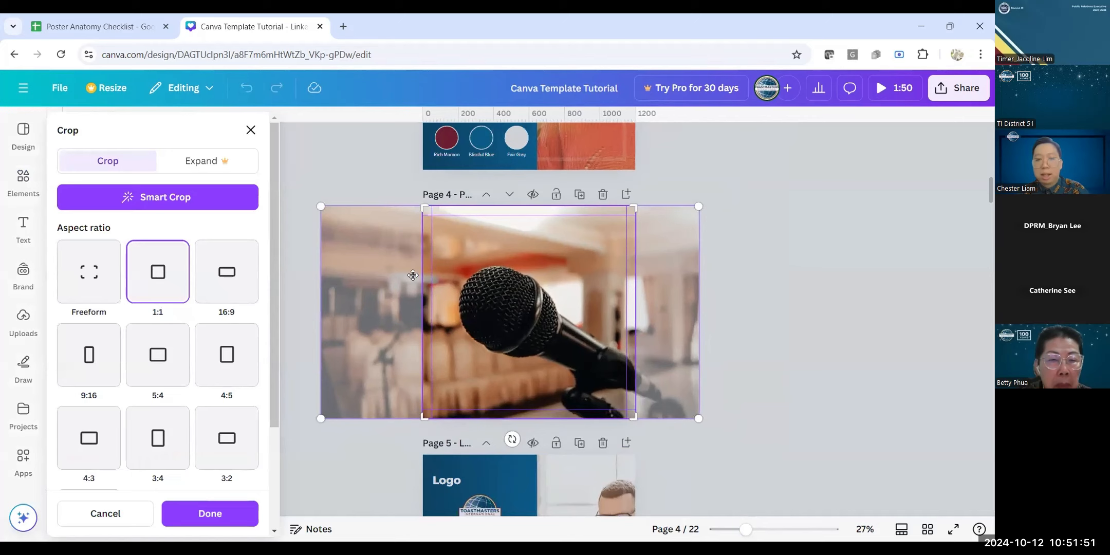
left_click_drag(651, 272, 725, 278)
left_click(785, 304)
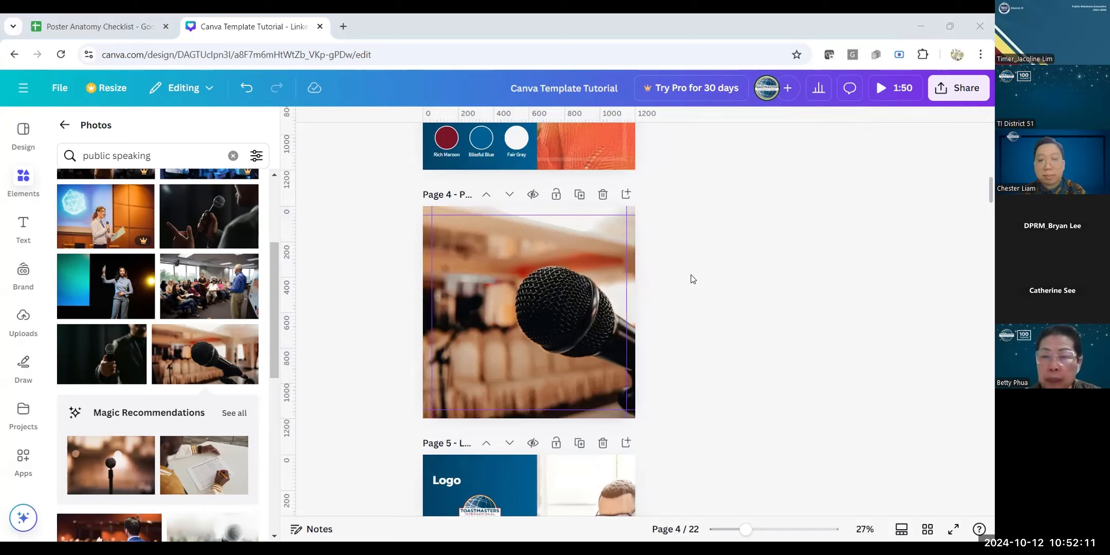
Step: Set the microphone photo's transparency to 20 so it blends with the maroon gradient background
left_click(510, 246)
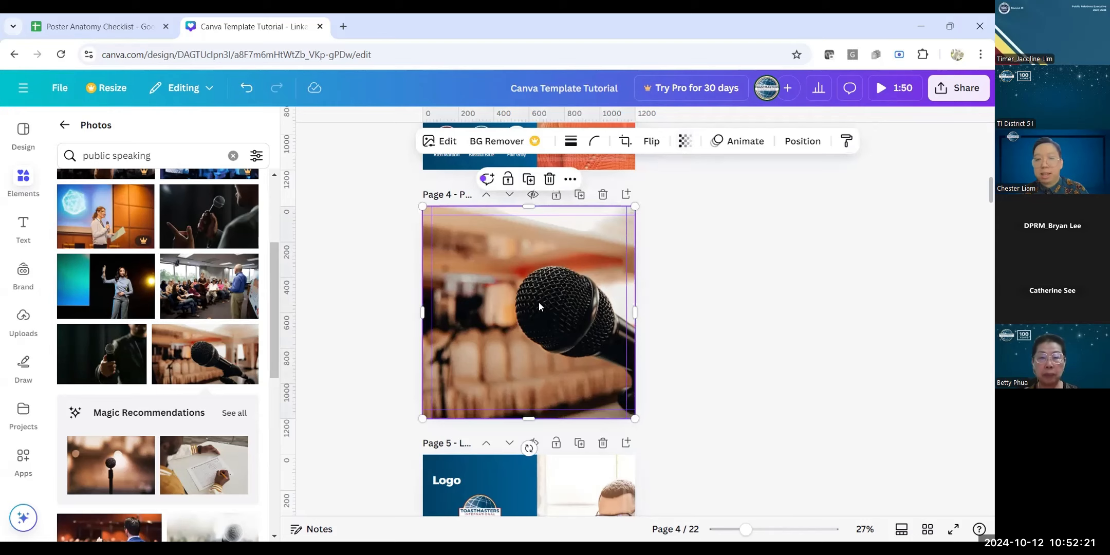
left_click(683, 146)
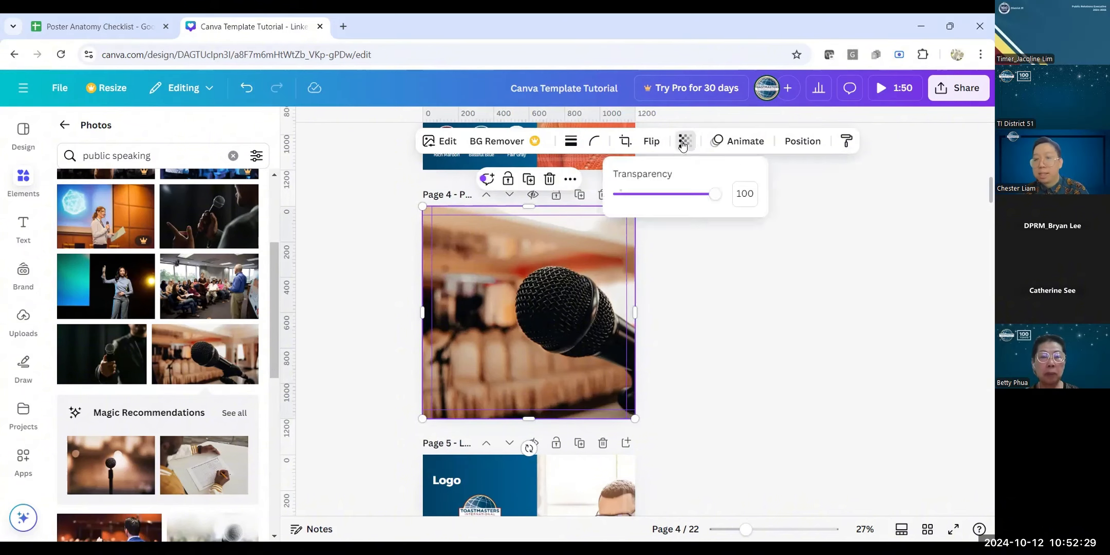
left_click_drag(713, 201, 639, 202)
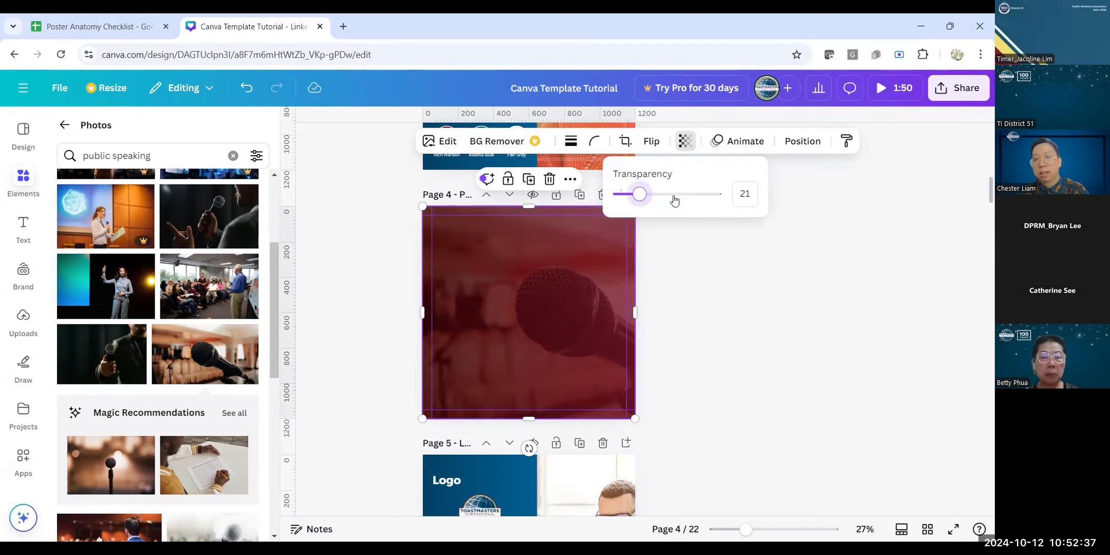
left_click(743, 192)
type("20")
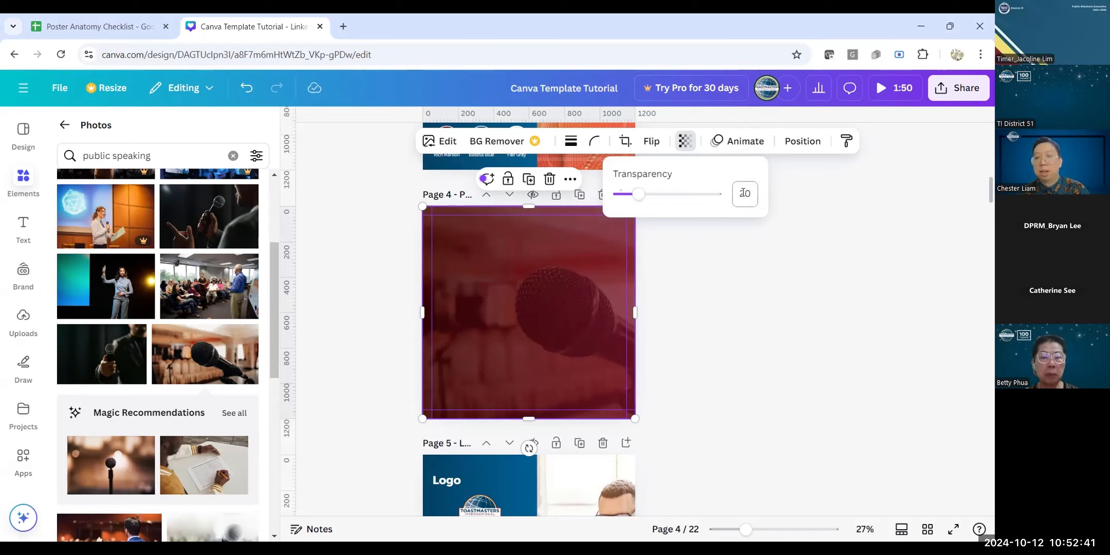
mouse_move(629, 196)
left_mouse_down()
mouse_move(597, 204)
mouse_move(632, 194)
left_mouse_up()
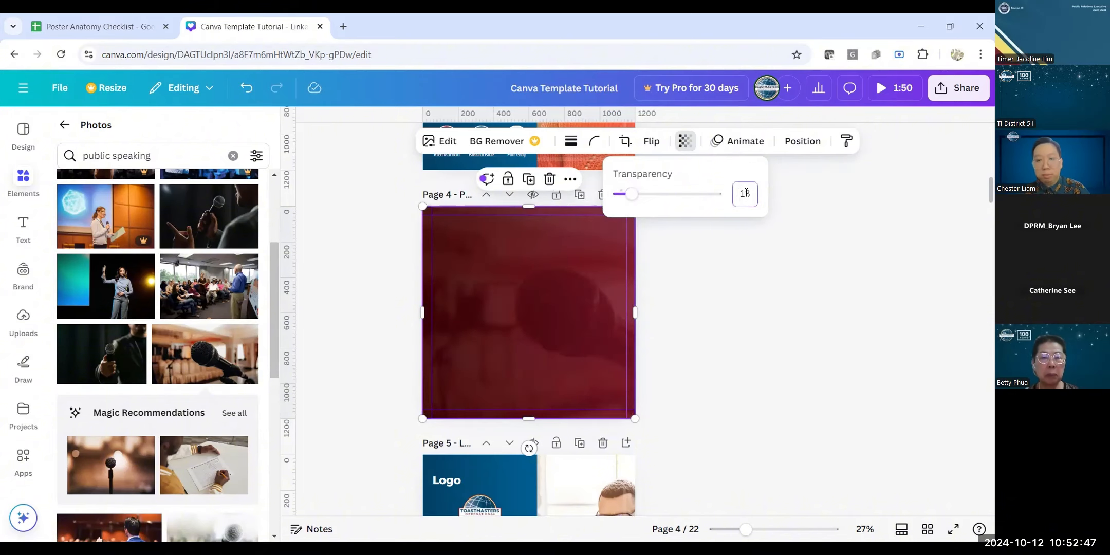
left_click_drag(746, 193, 737, 193)
type("20")
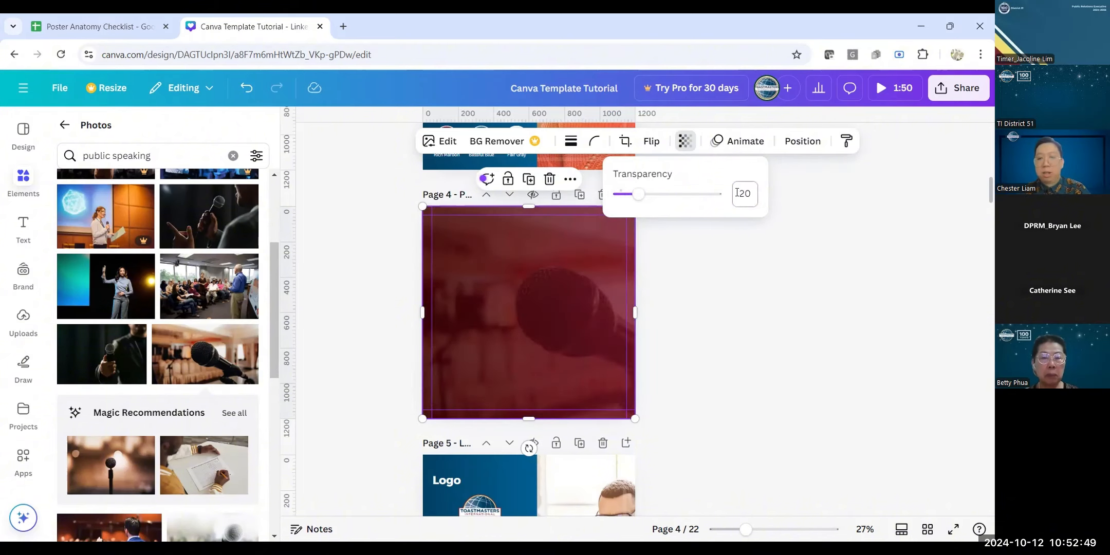
key("Return")
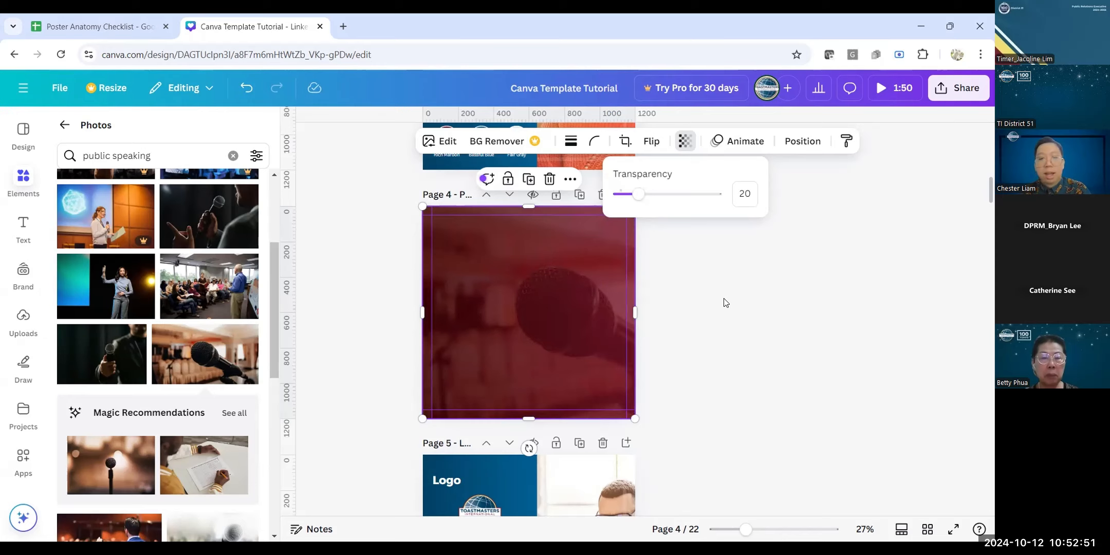
left_click(672, 303)
left_click(669, 296)
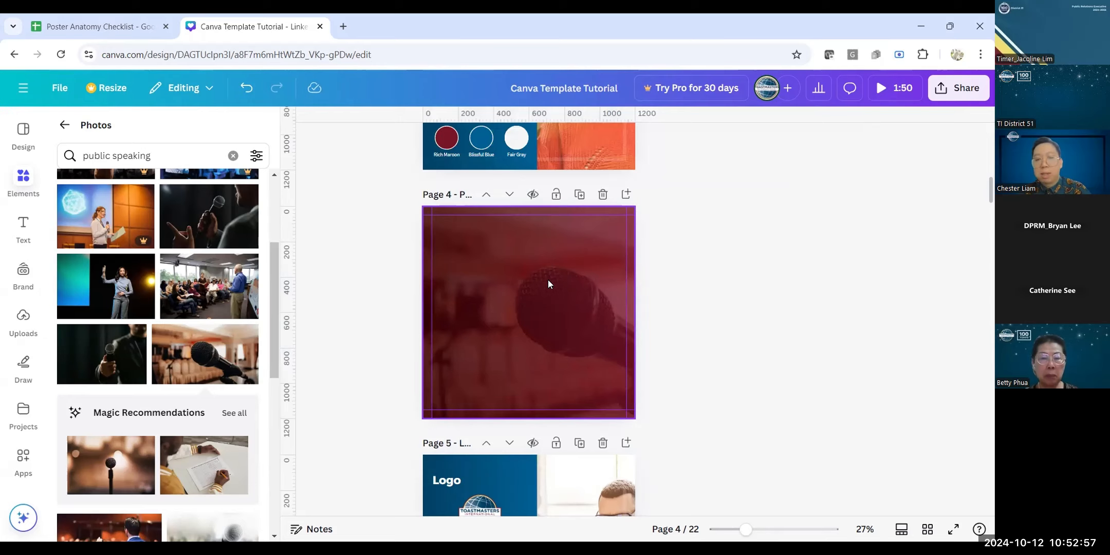
Step: Adjust the microphone photo's colours, setting both vibrance and saturation to -100
left_click(549, 287)
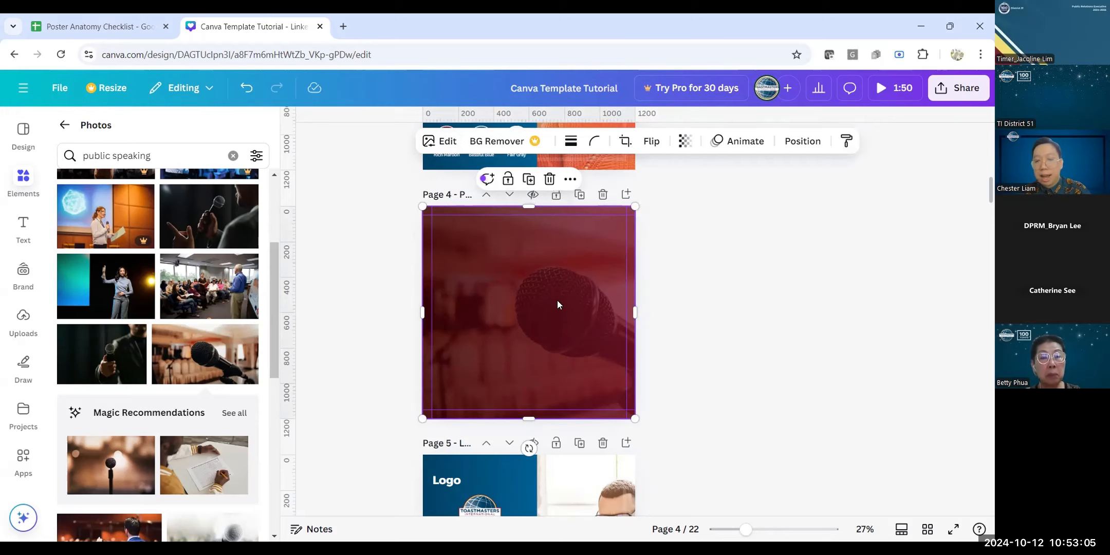
left_click(444, 143)
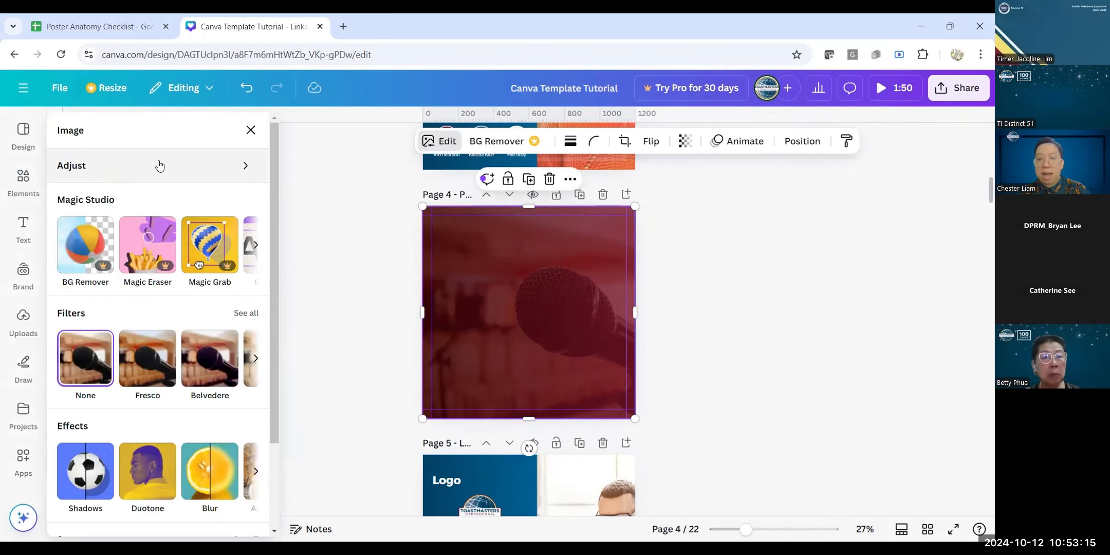
left_click(163, 168)
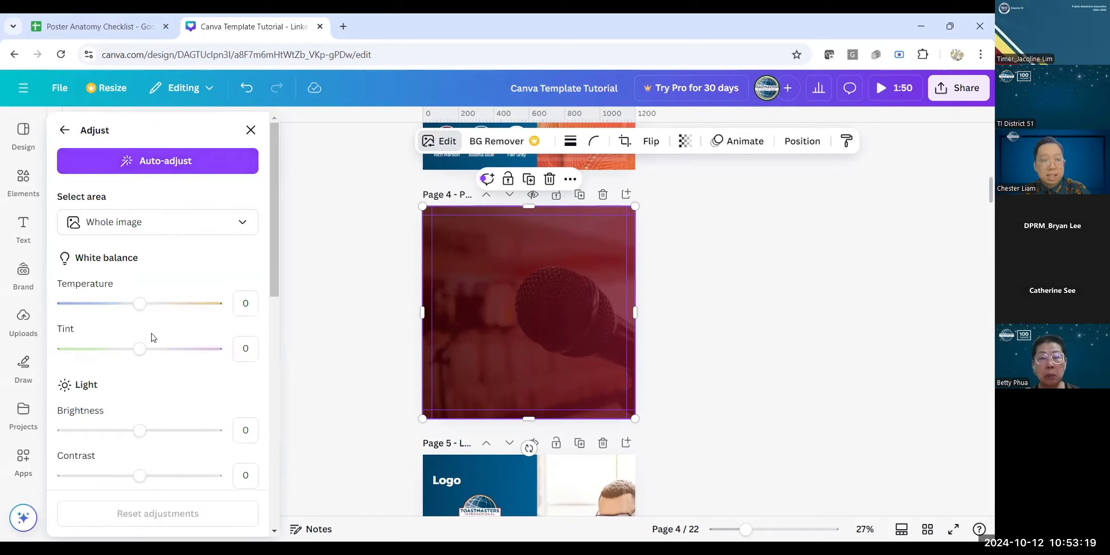
scroll(149, 322, "down", 10)
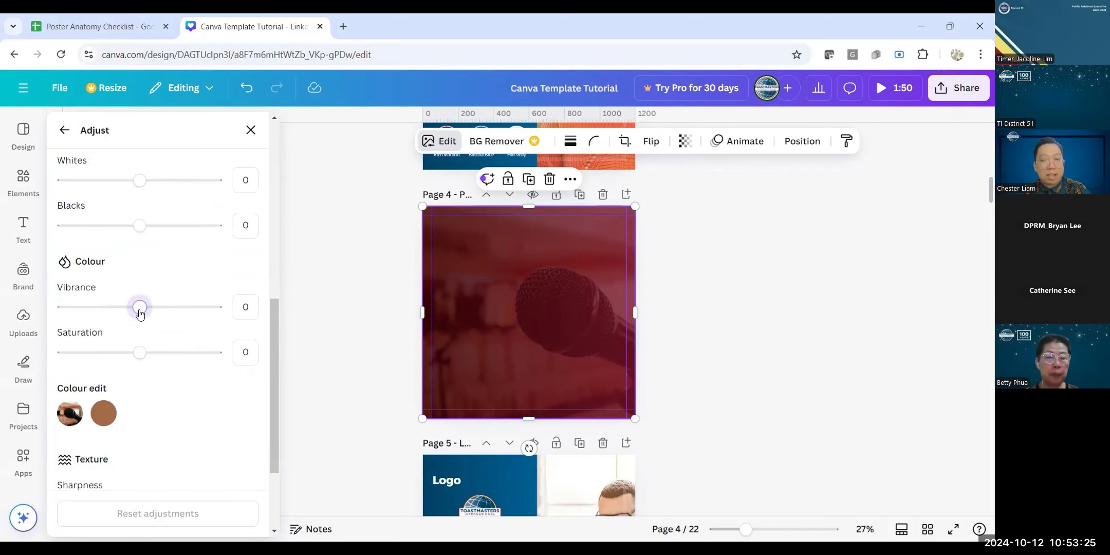
left_click_drag(140, 314, 46, 315)
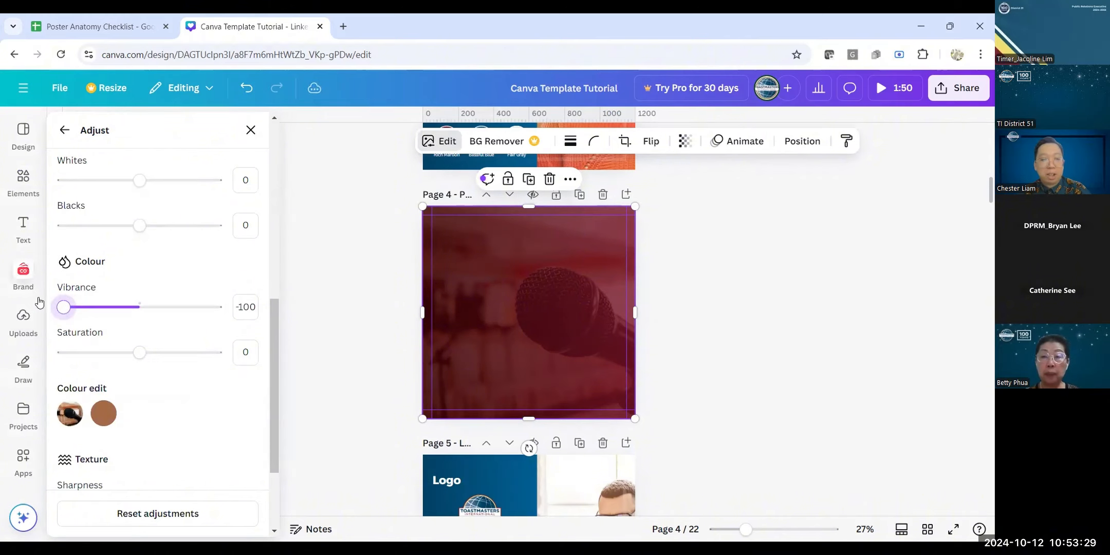
left_click_drag(139, 353, 6, 357)
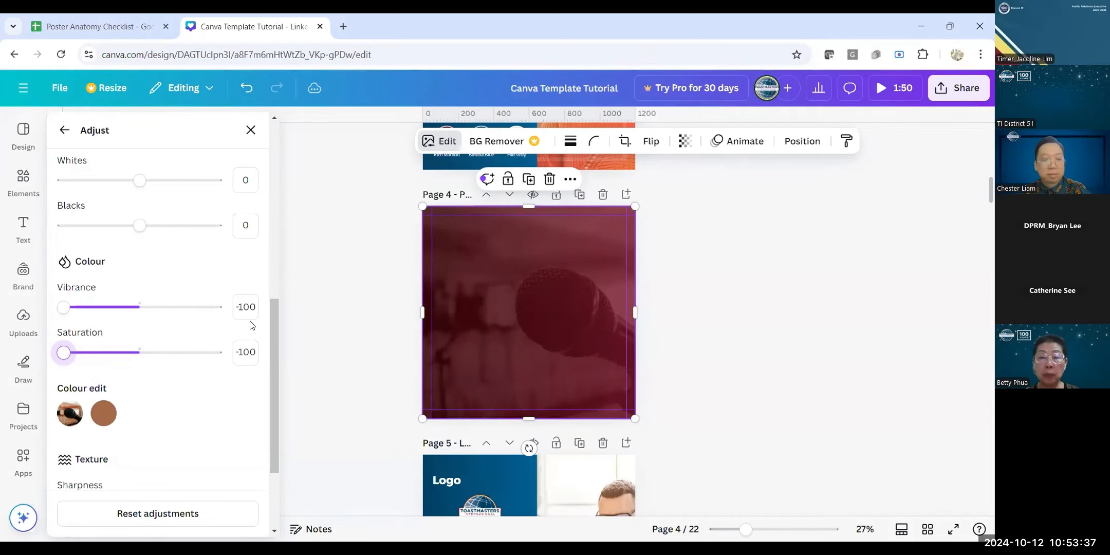
left_click_drag(272, 329, 277, 221)
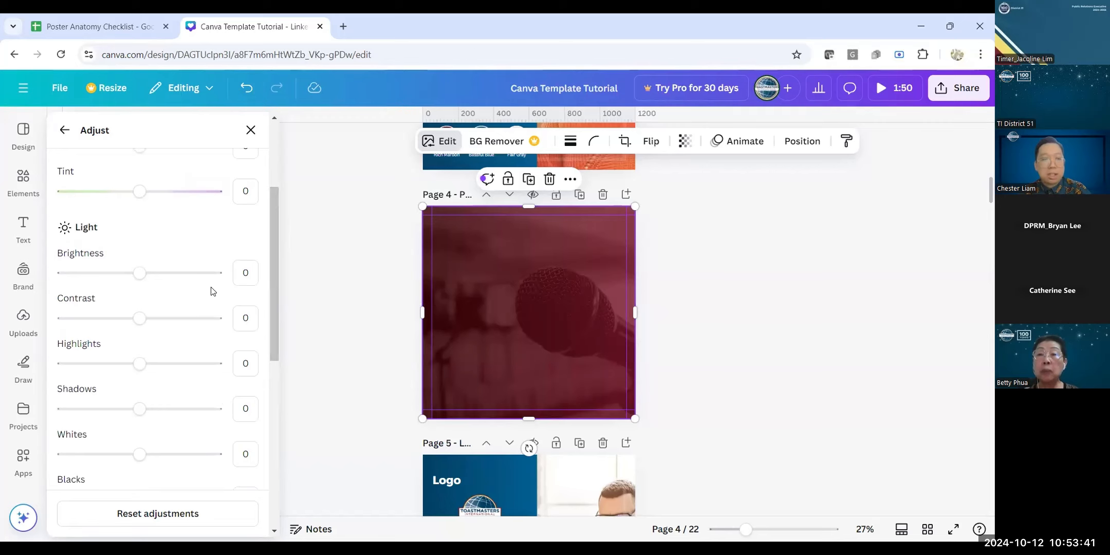
Step: Set the microphone photo's light adjustments: brightness -74, contrast -100, highlights 100, shadows -67, whites 36 and blacks 100
left_click_drag(273, 272, 274, 296)
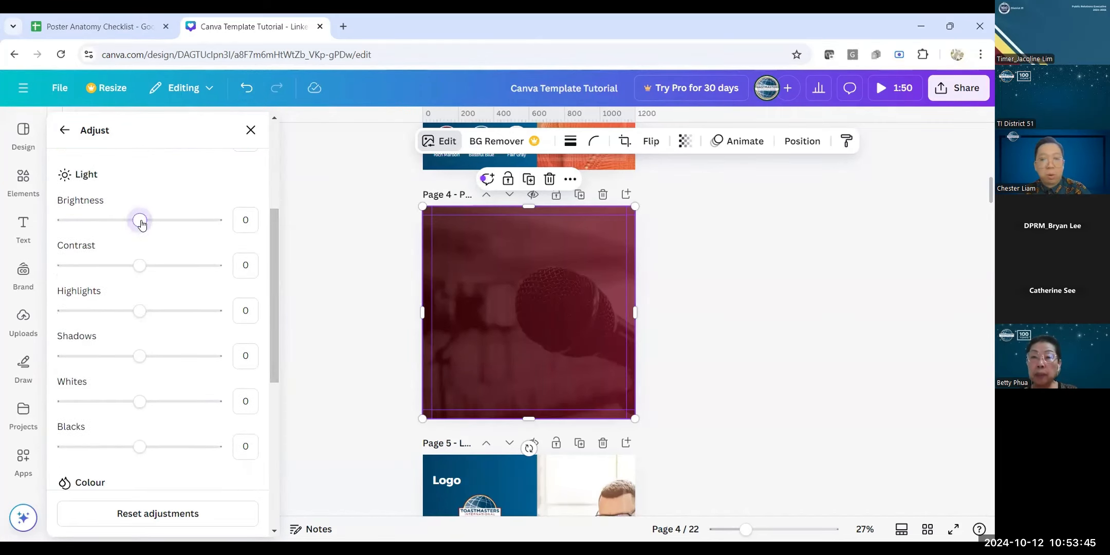
left_click_drag(141, 223, 83, 221)
left_click_drag(138, 265, 63, 265)
left_click_drag(139, 310, 216, 311)
left_click_drag(140, 357, 88, 358)
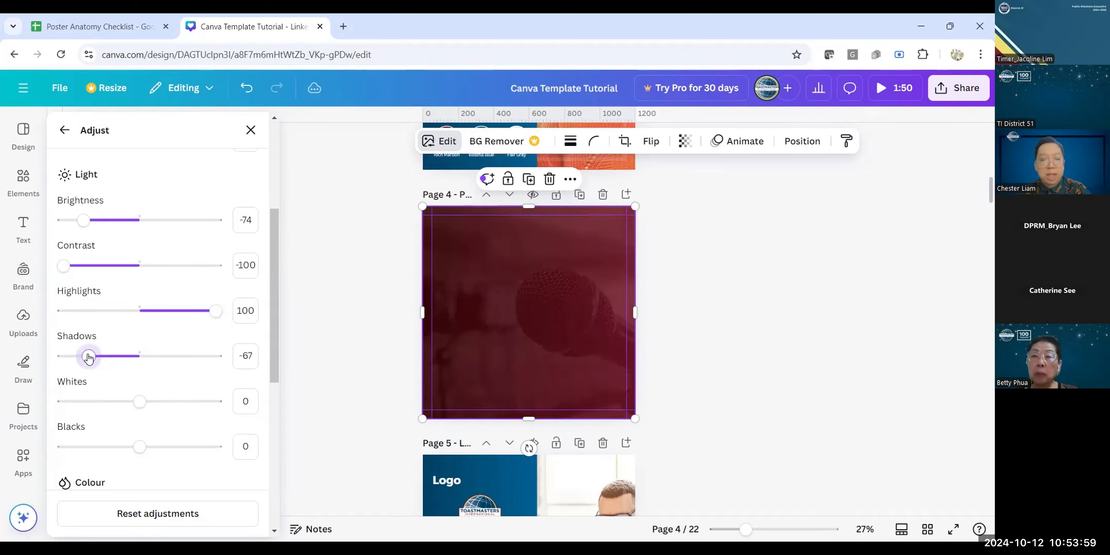
left_click_drag(138, 401, 166, 401)
left_click_drag(140, 448, 226, 451)
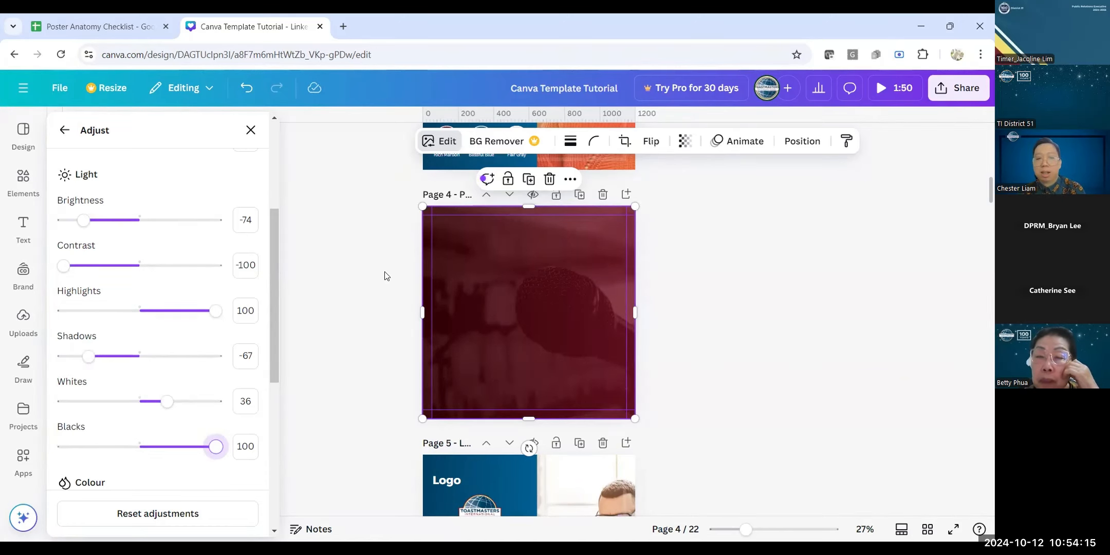
key("Escape")
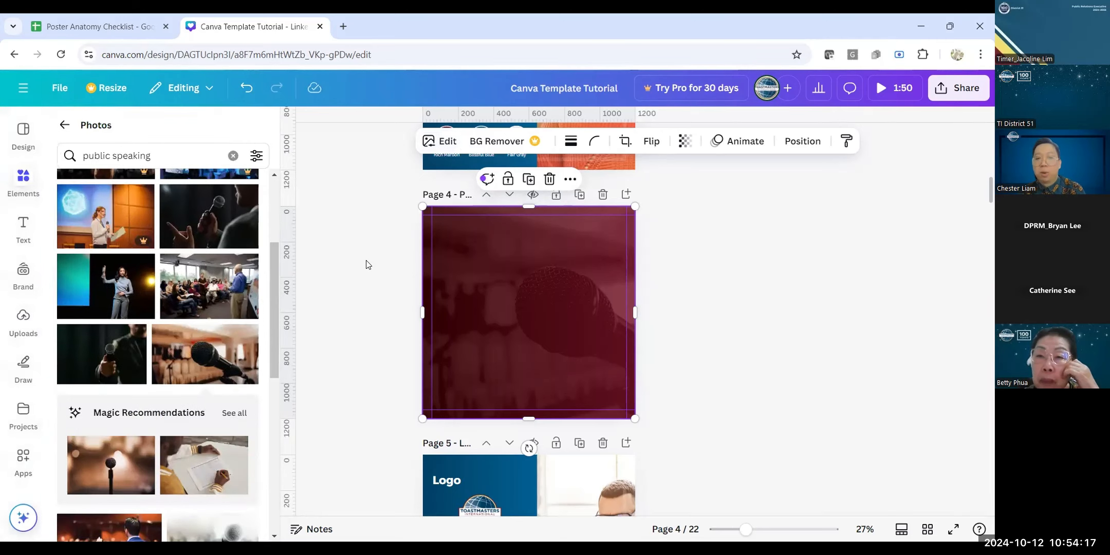
left_click(373, 267)
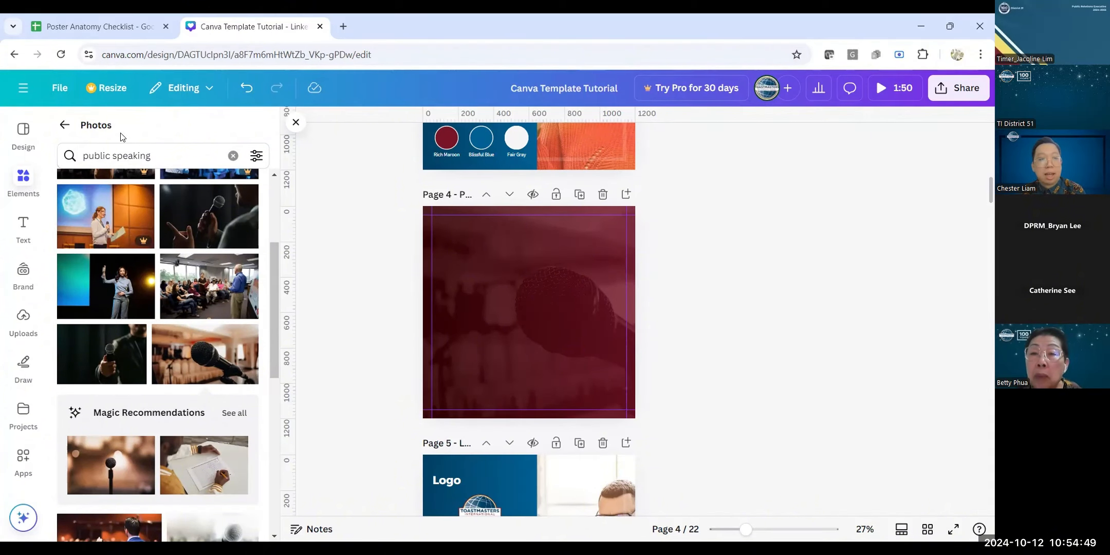
Step: Add a square shape to page 4 and fill it with the maroon gradient from the document colours
left_click(64, 129)
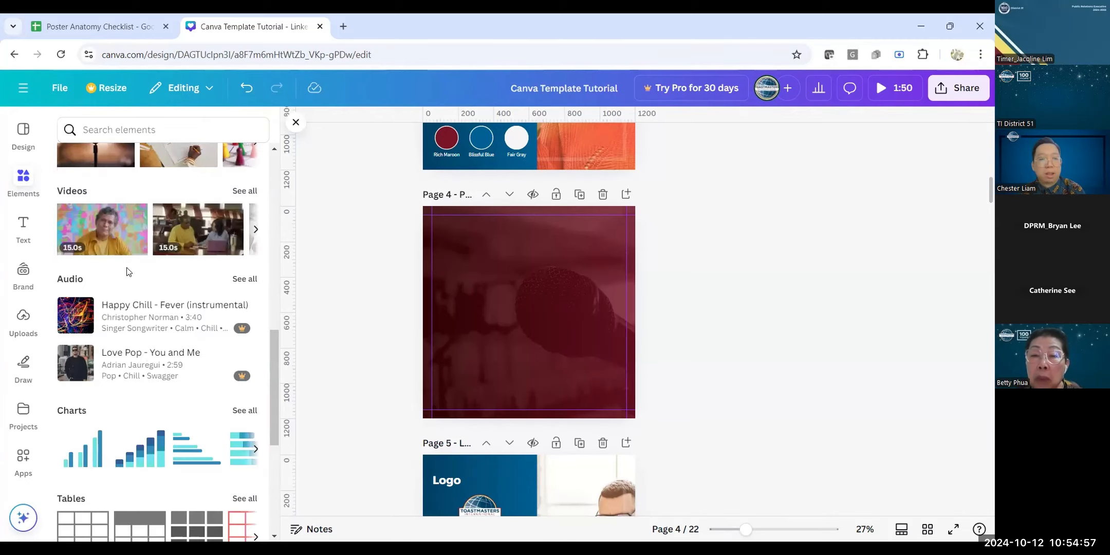
scroll(127, 272, "up", 3)
scroll(127, 272, "up", 5)
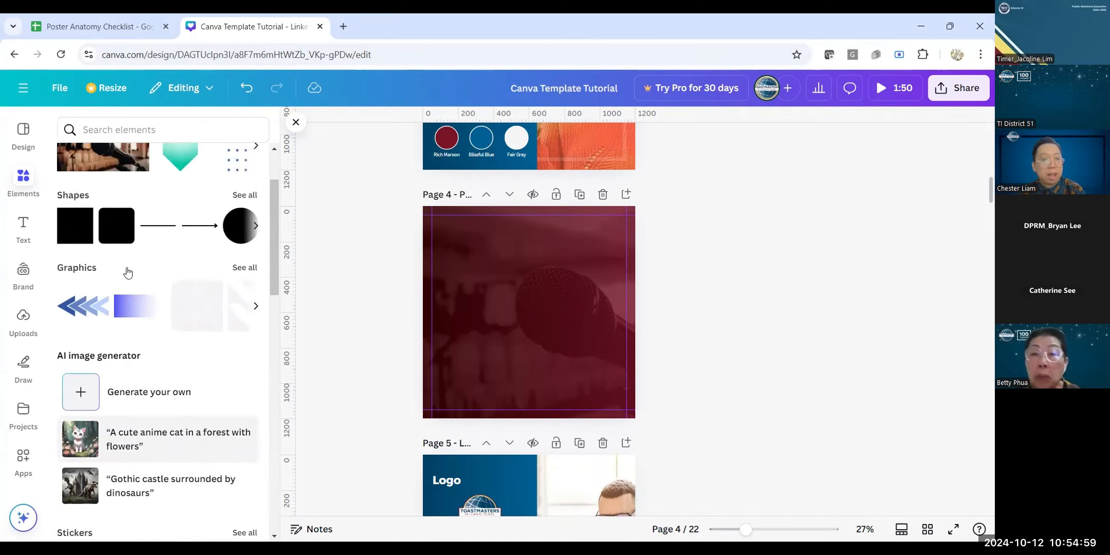
scroll(127, 271, "up", 2)
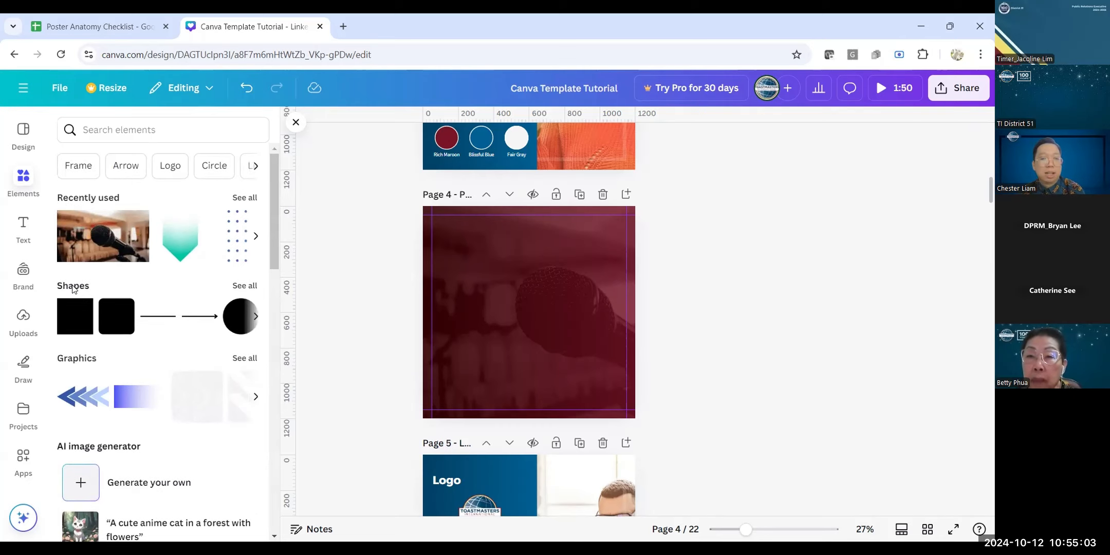
left_click(64, 326)
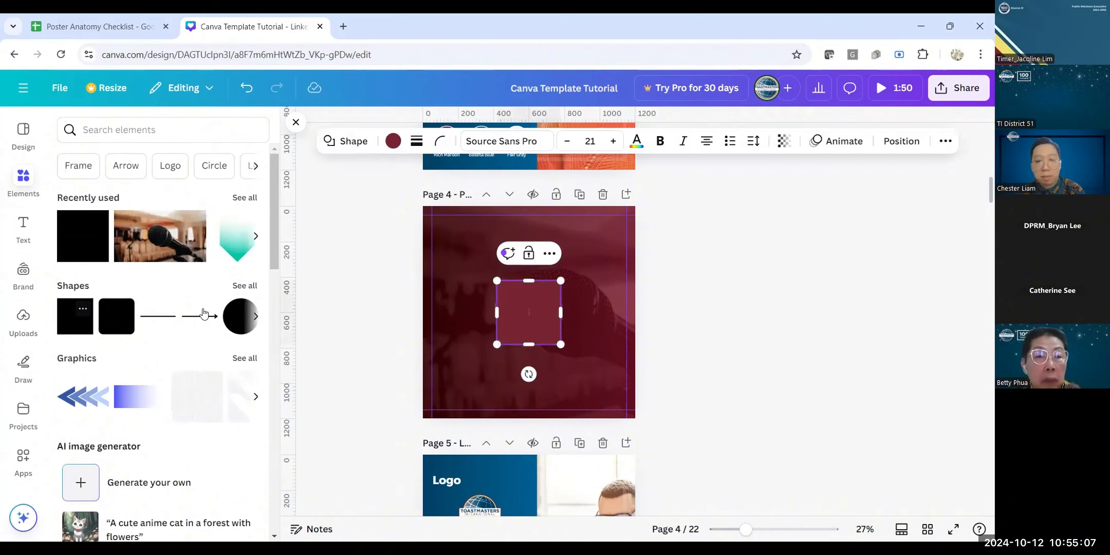
left_click(382, 308)
left_click(537, 306)
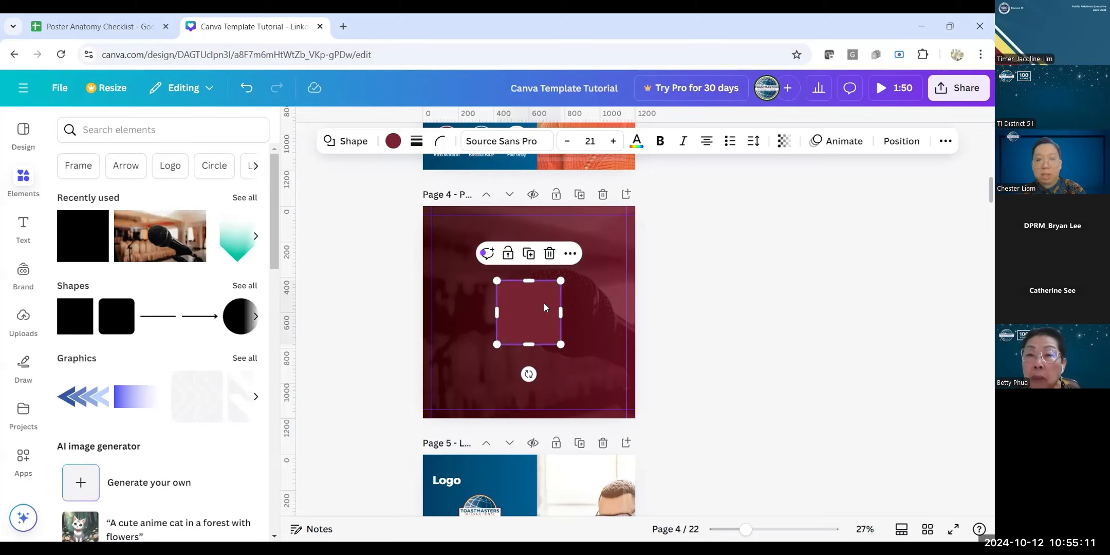
left_click(396, 144)
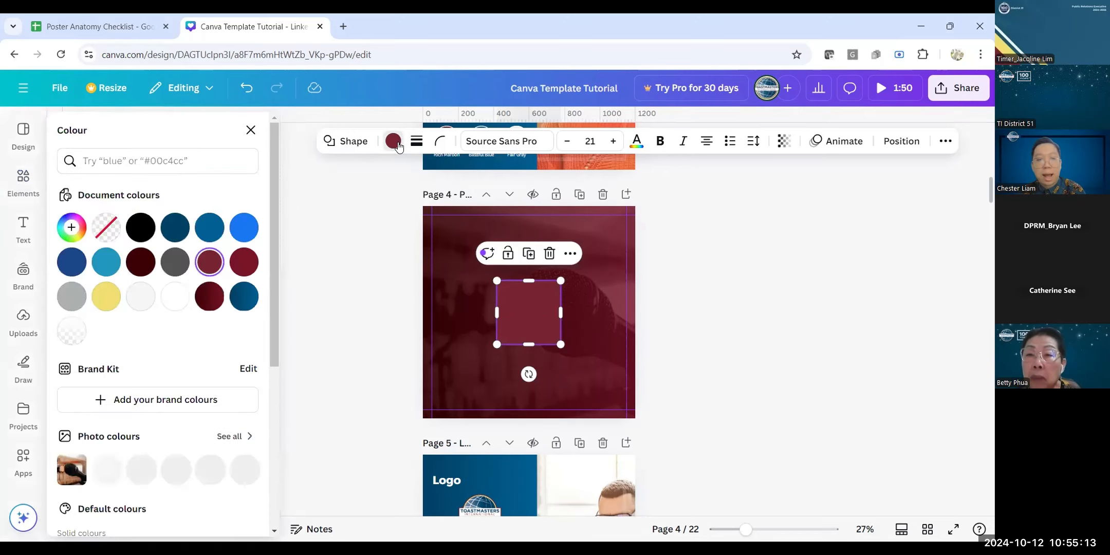
left_click(207, 298)
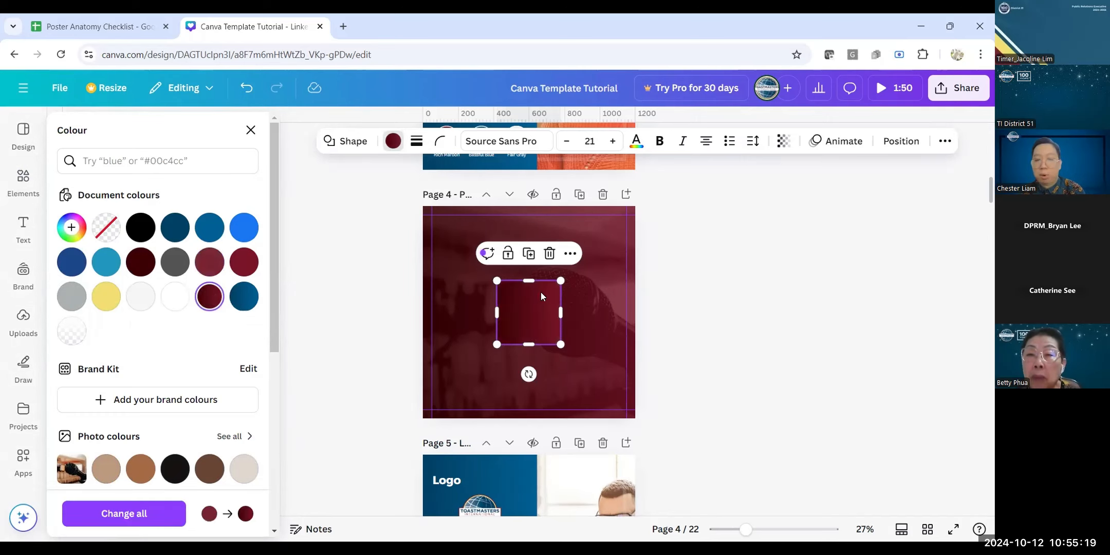
Step: Move the gradient square to page 4's top-left corner and stretch it to full page height and about 60% of the page width
left_click_drag(522, 309, 448, 234)
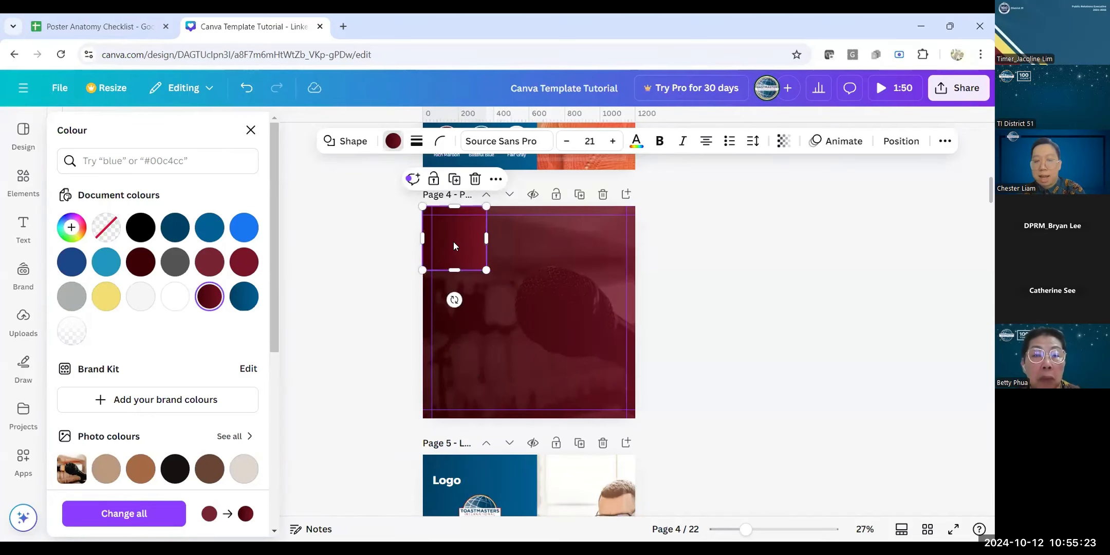
left_click_drag(454, 271, 457, 420)
left_click_drag(491, 315, 553, 313)
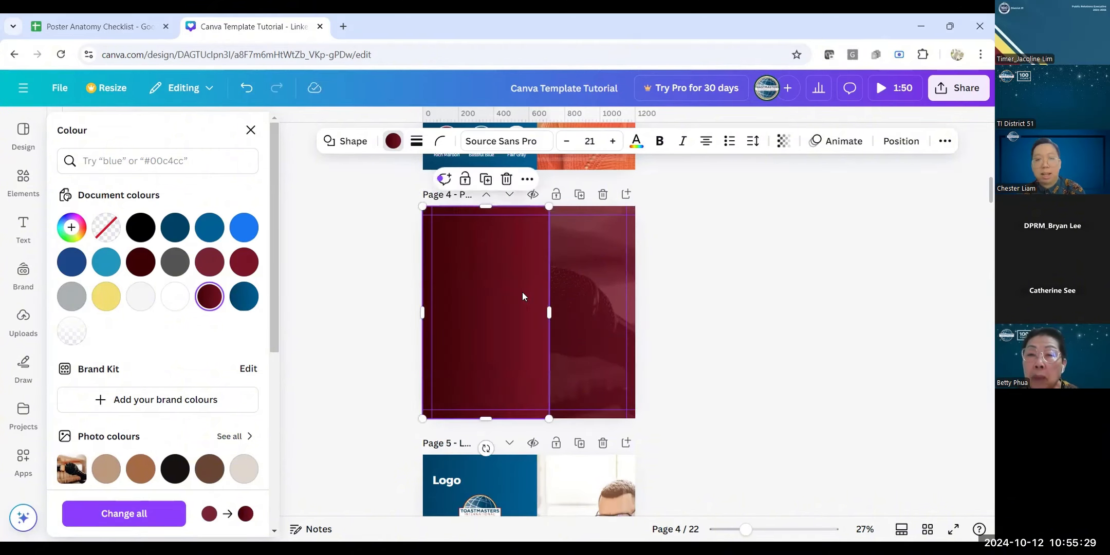
Step: Set the #781327 colour of the rectangle's gradient to 0% opacity so the maroon fades out over the photo
left_click(212, 298)
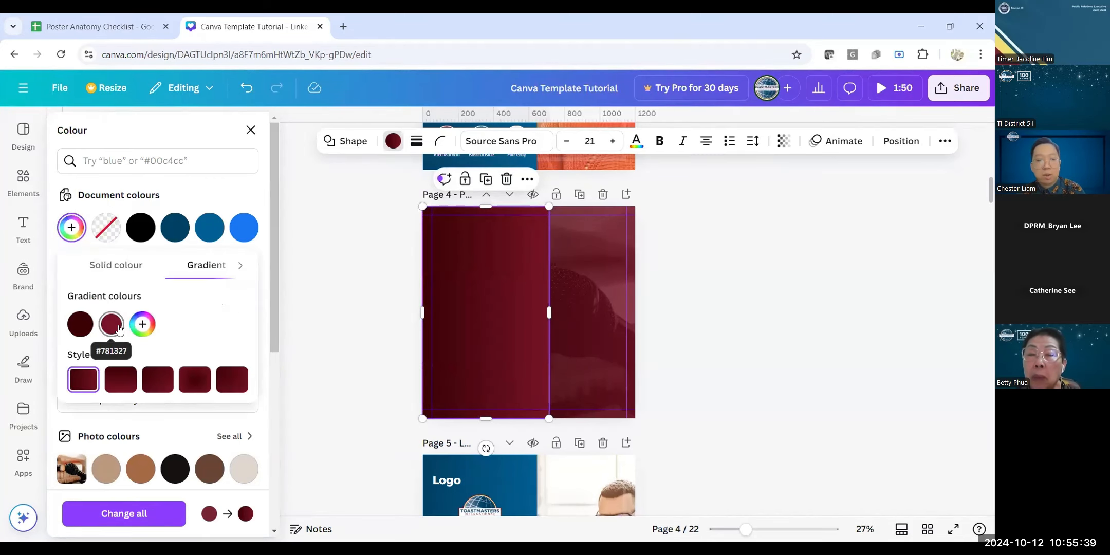
left_click(111, 325)
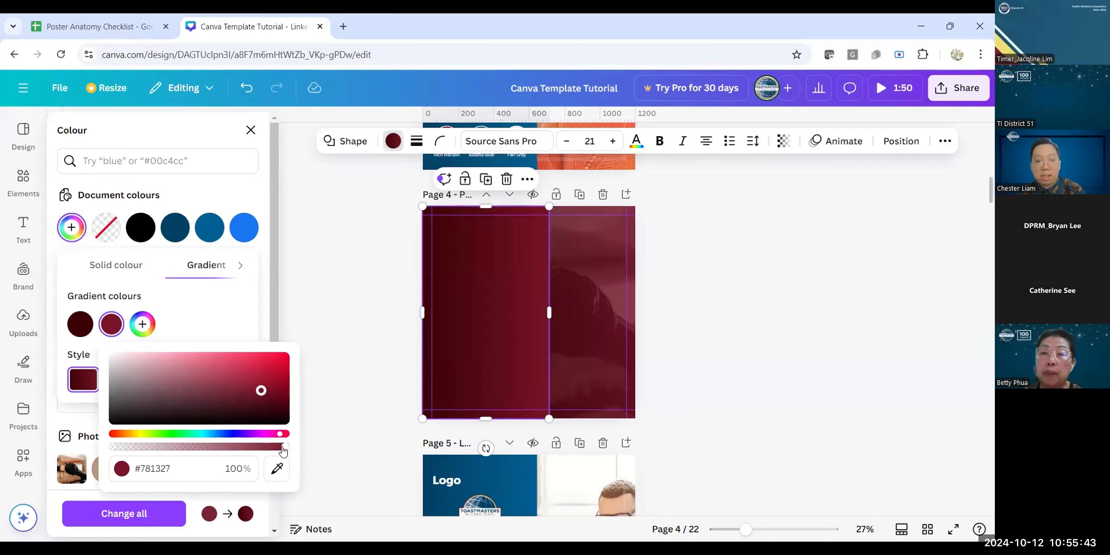
left_click_drag(286, 451, 68, 452)
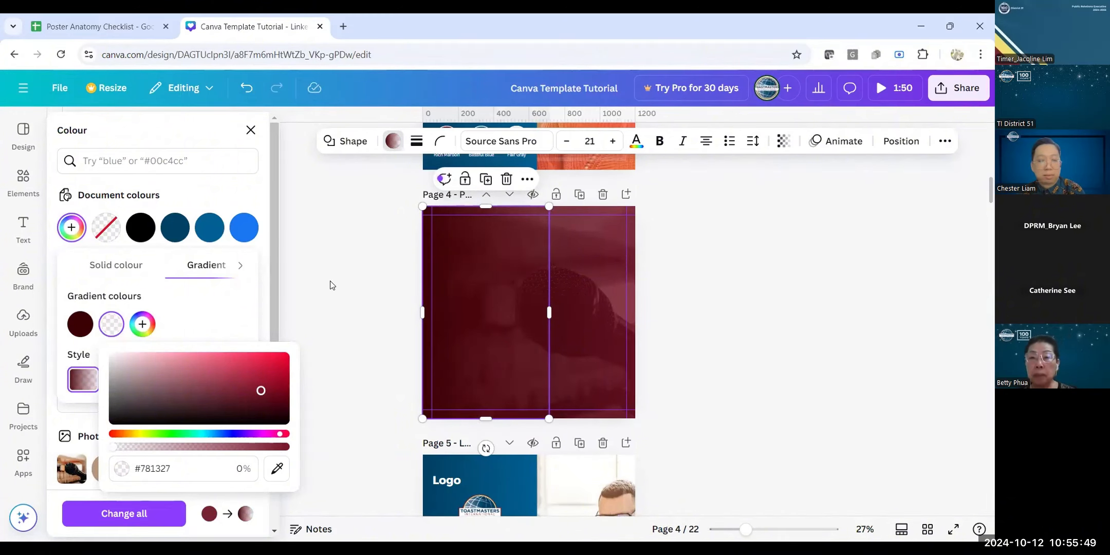
left_click(157, 317)
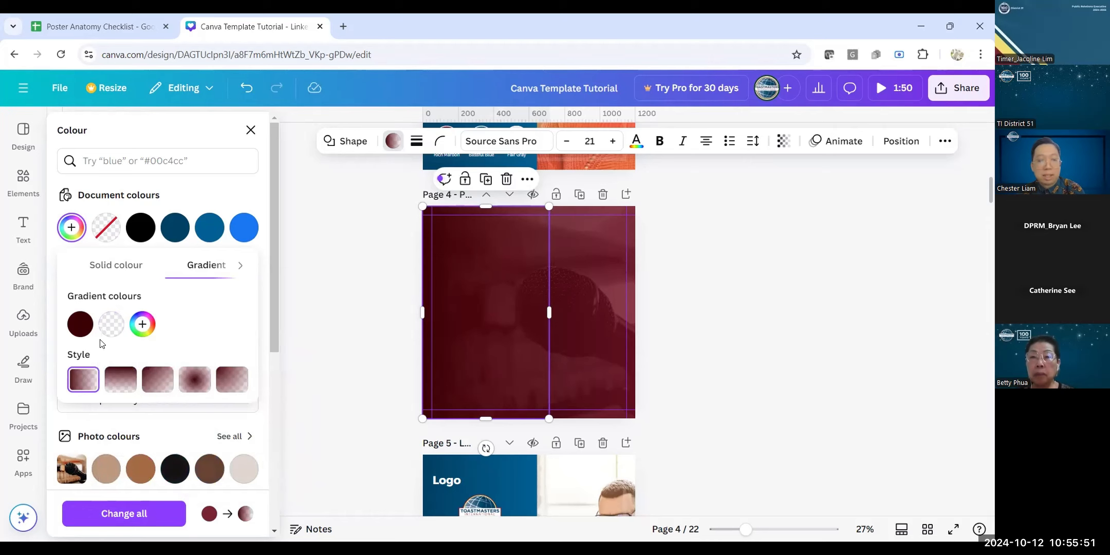
Step: Widen the fading maroon rectangle rightwards to about 86% of the page width
left_click(368, 323)
left_click(537, 315)
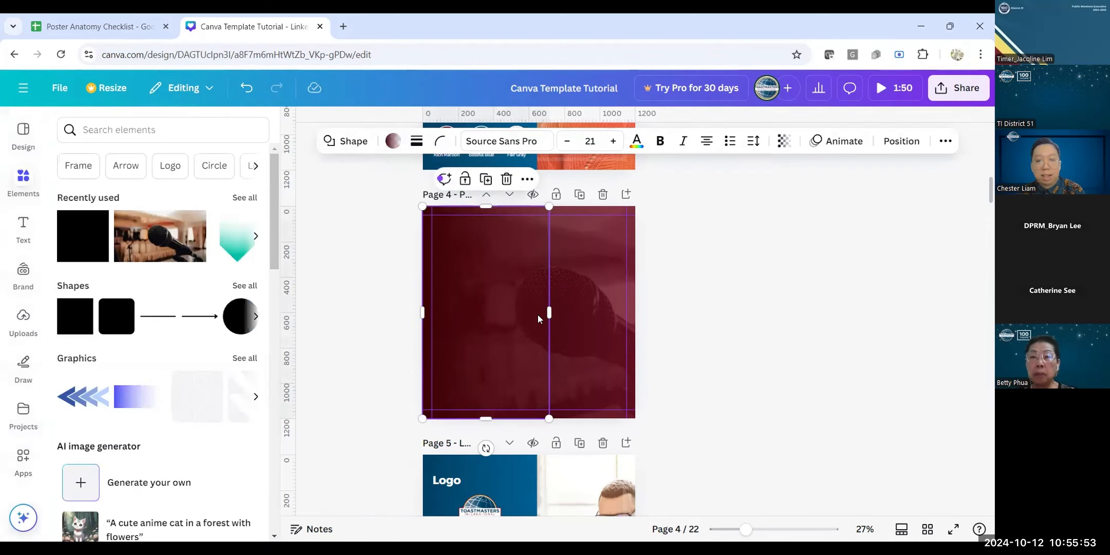
left_click_drag(549, 312, 606, 312)
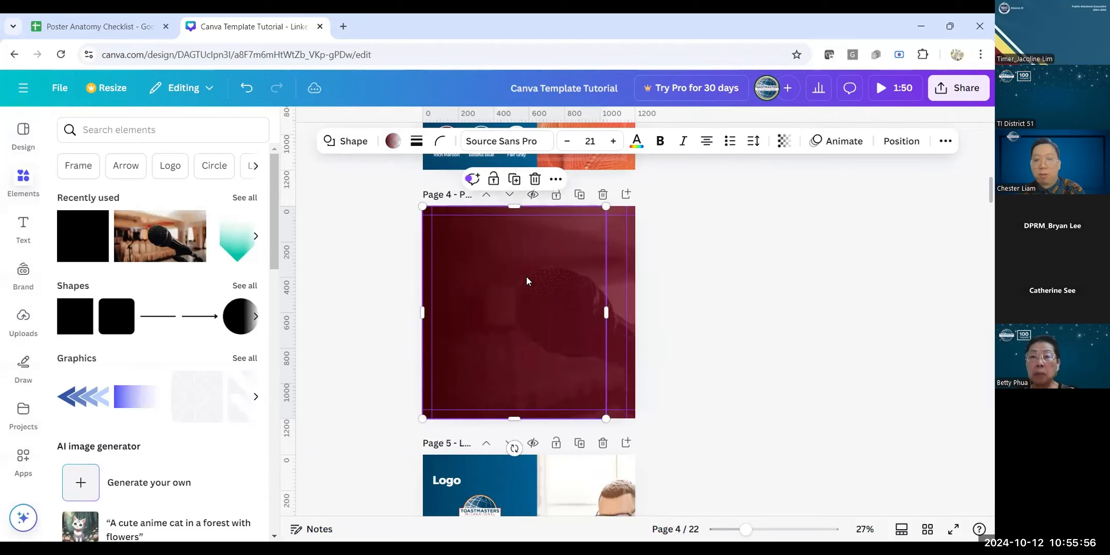
left_click(693, 295)
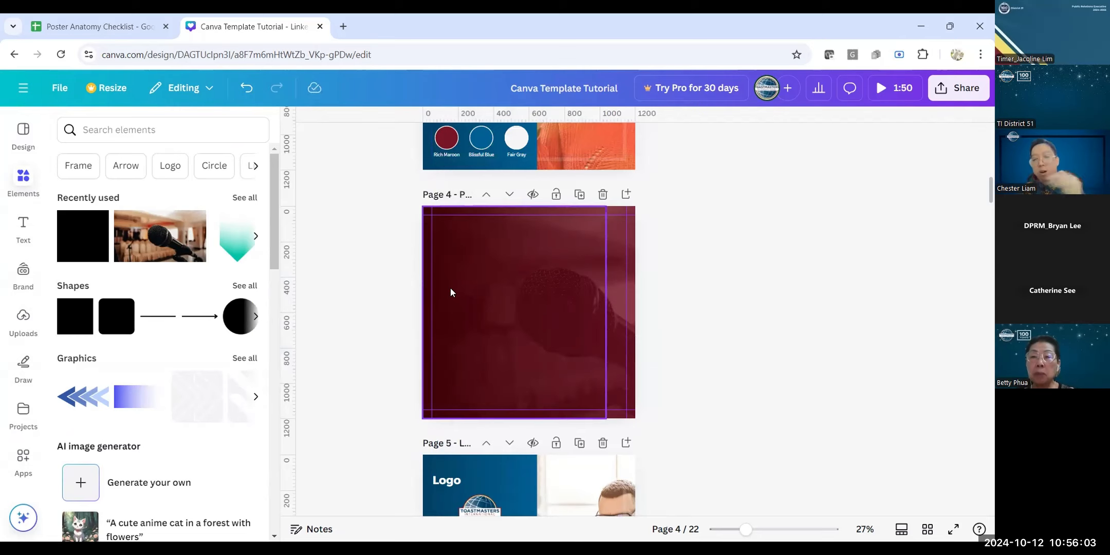
Step: Try the top-to-bottom gradient style on the maroon rectangle and switch back to the 90° linear gradient
left_click(489, 285)
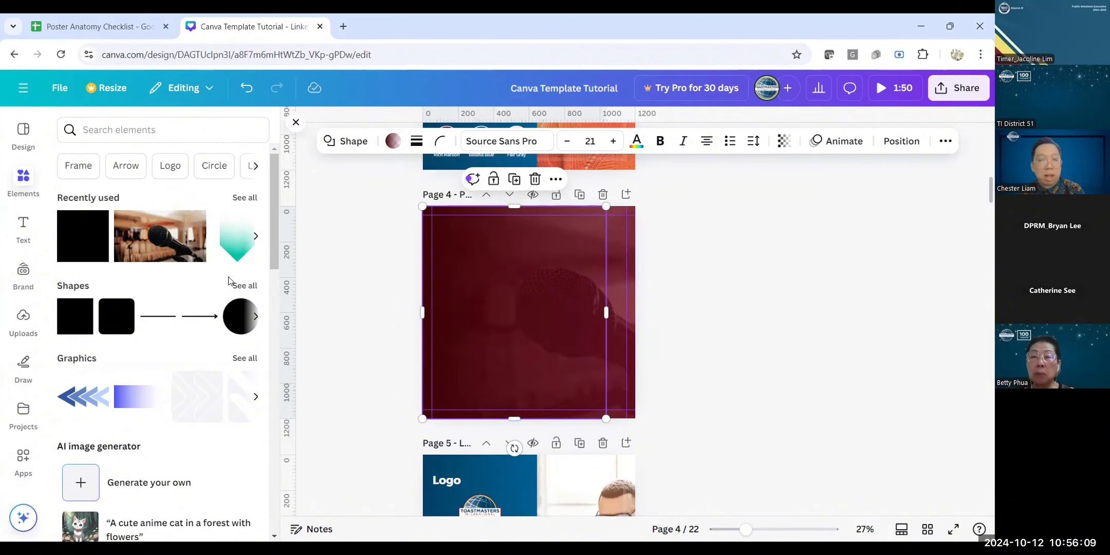
left_click(395, 141)
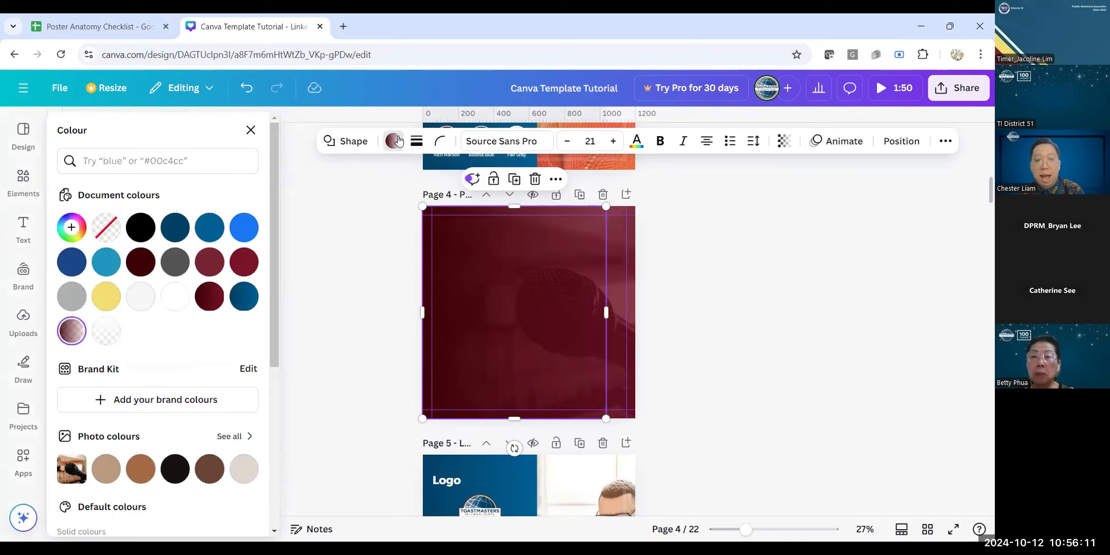
left_click(72, 334)
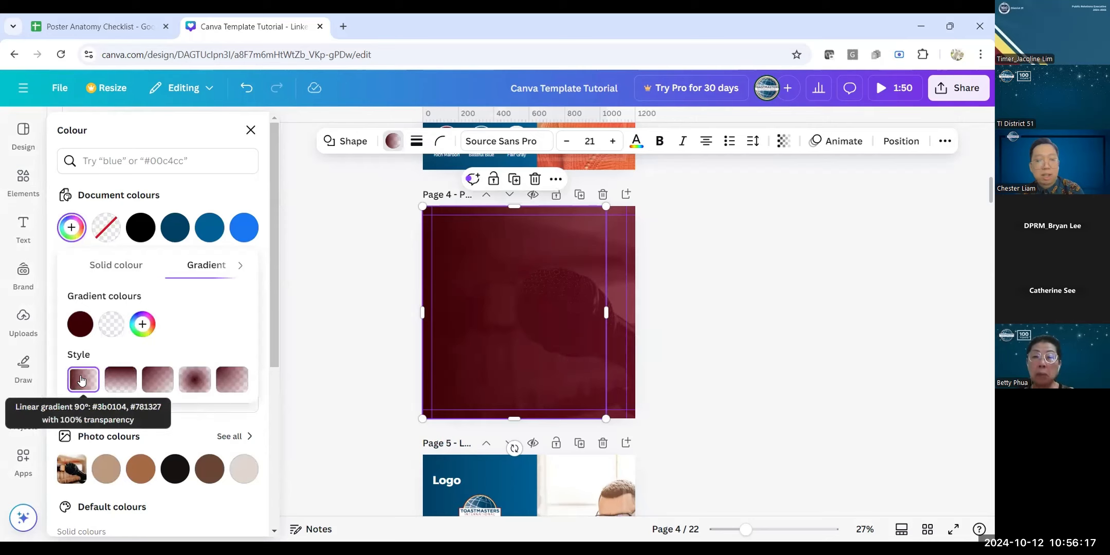
left_click(120, 381)
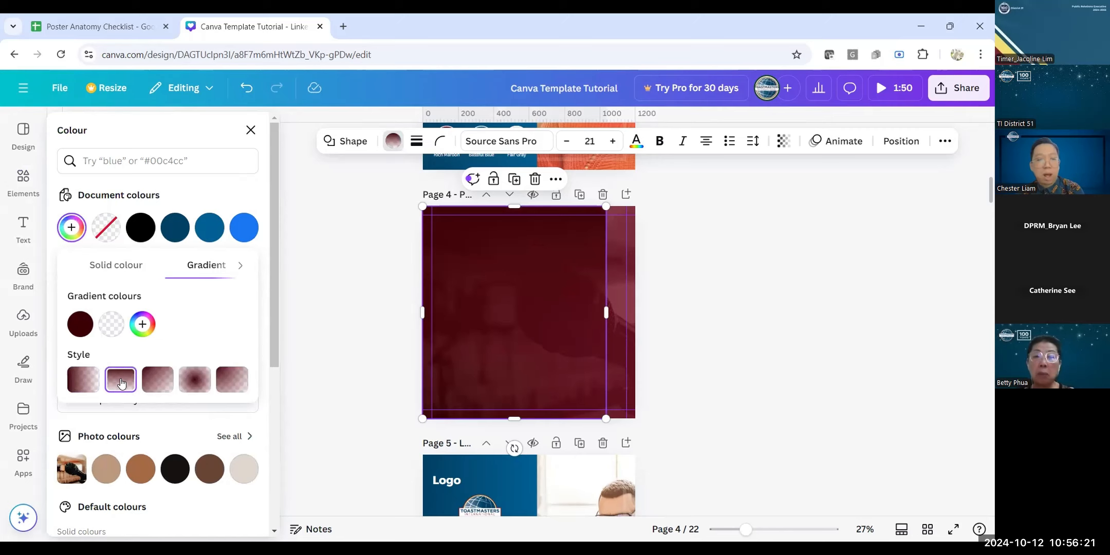
left_click(78, 381)
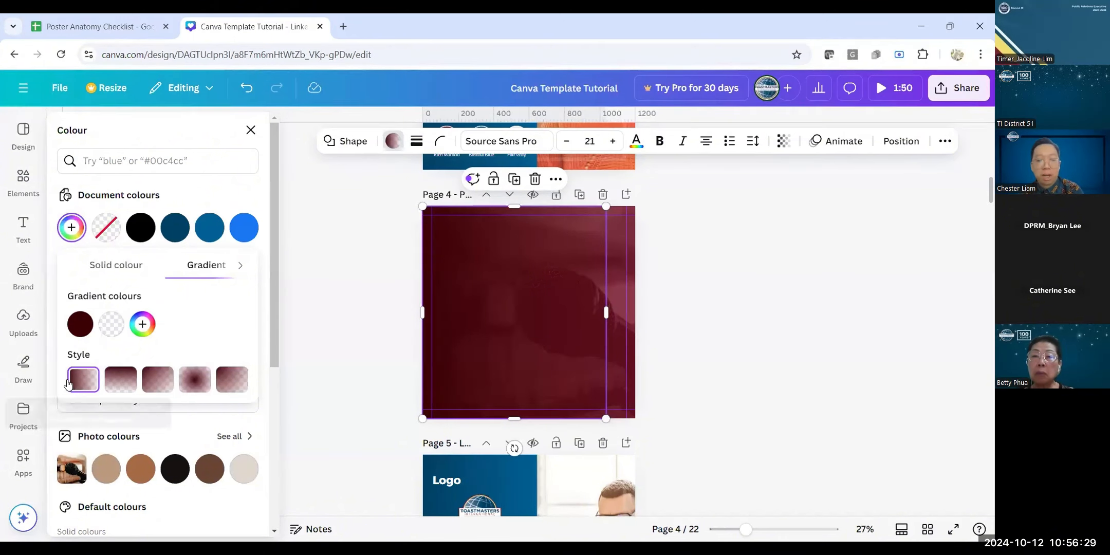
left_click_drag(111, 323, 72, 327)
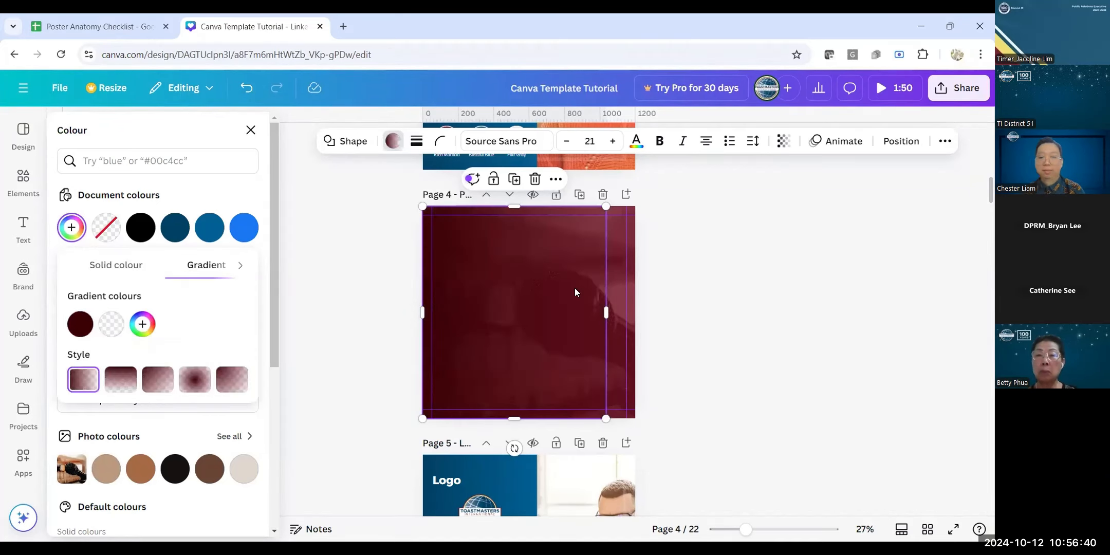
left_click(691, 285)
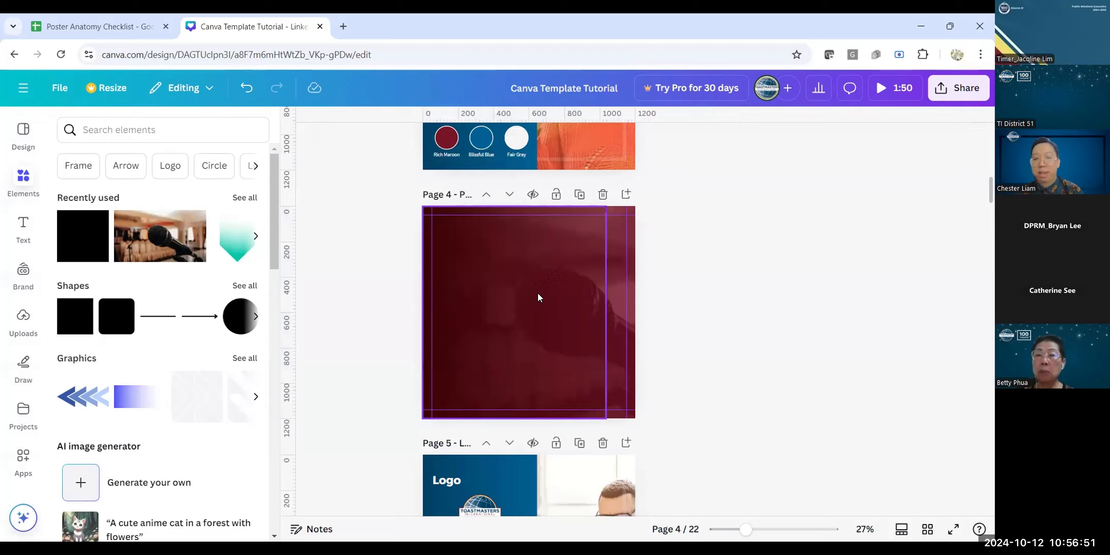
Step: Nudge the right edge of the fading maroon rectangle slightly outwards on page 4
left_click(565, 308)
mouse_move(606, 312)
left_mouse_down()
mouse_move(617, 313)
mouse_move(586, 313)
mouse_move(634, 313)
mouse_move(594, 313)
mouse_move(633, 313)
mouse_move(607, 315)
left_mouse_up()
left_click(380, 335)
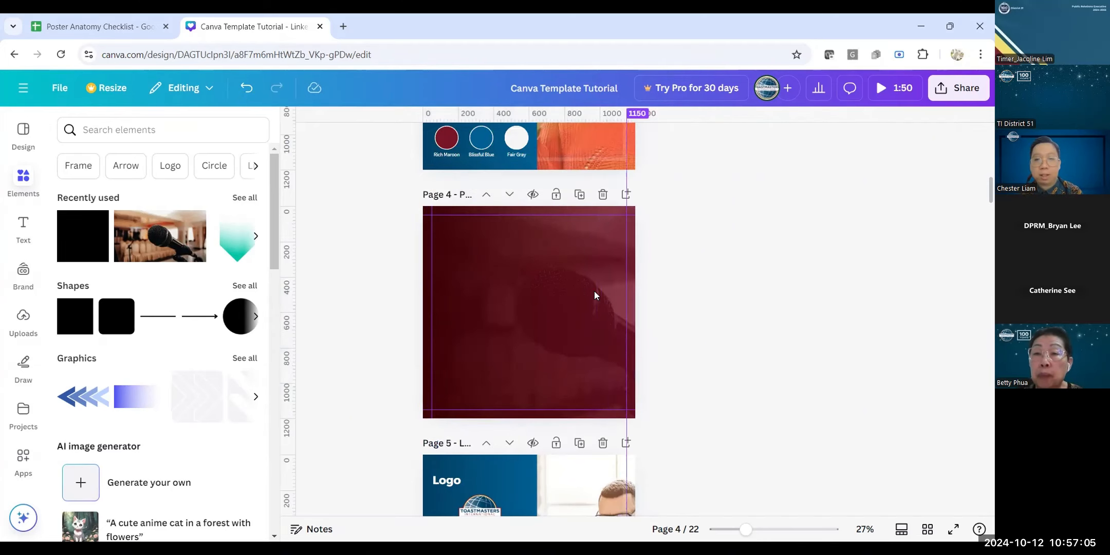
scroll(595, 295, "up", 2)
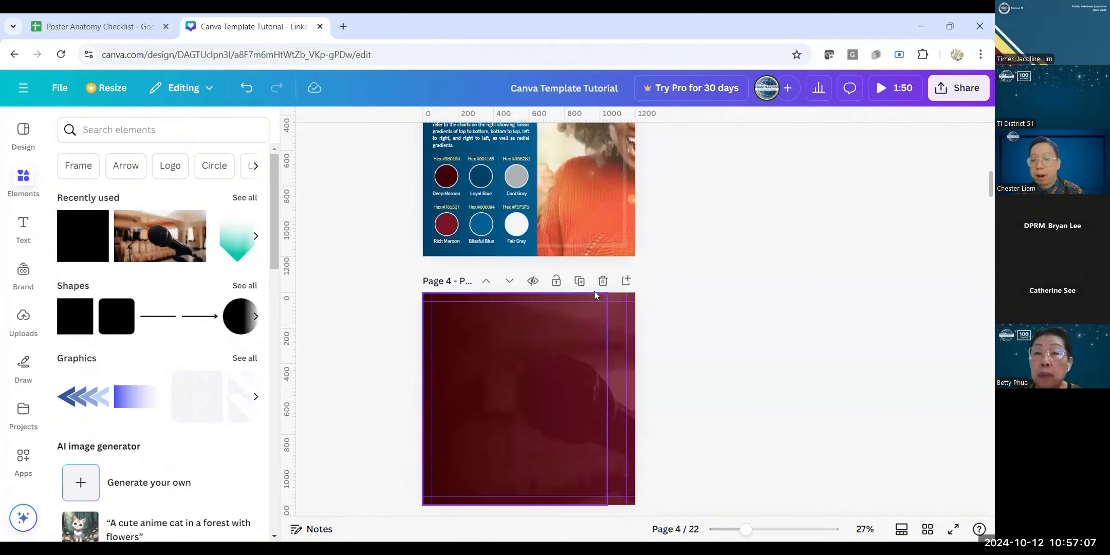
scroll(594, 291, "down", 2)
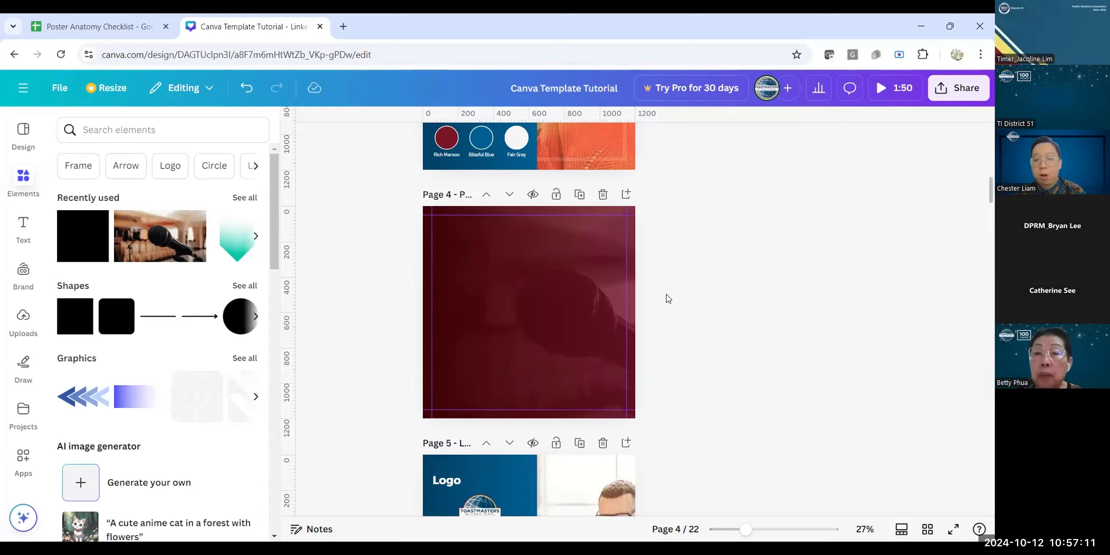
scroll(668, 299, "down", 4)
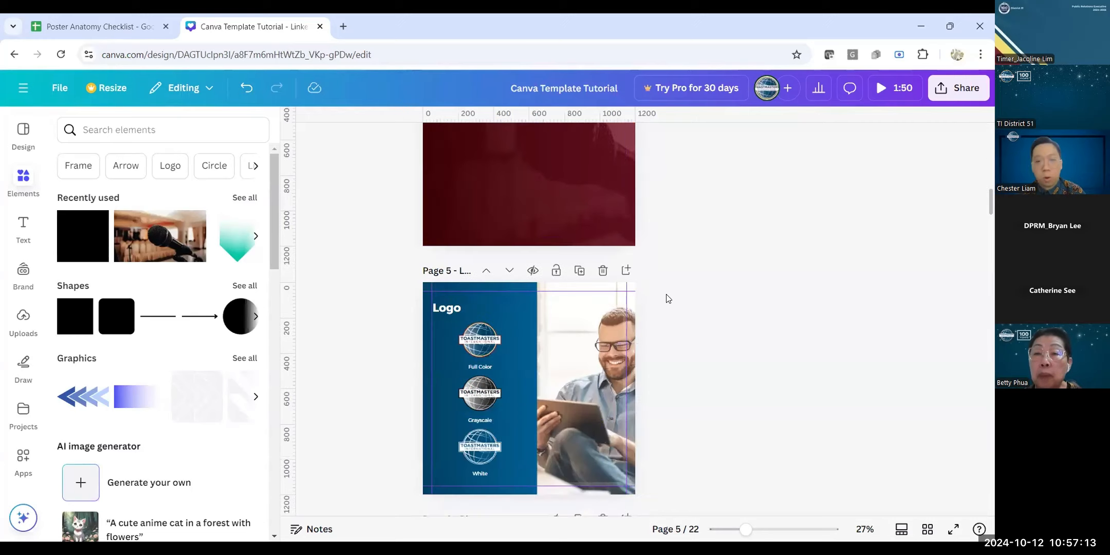
scroll(668, 295, "up", 4)
scroll(666, 292, "down", 12)
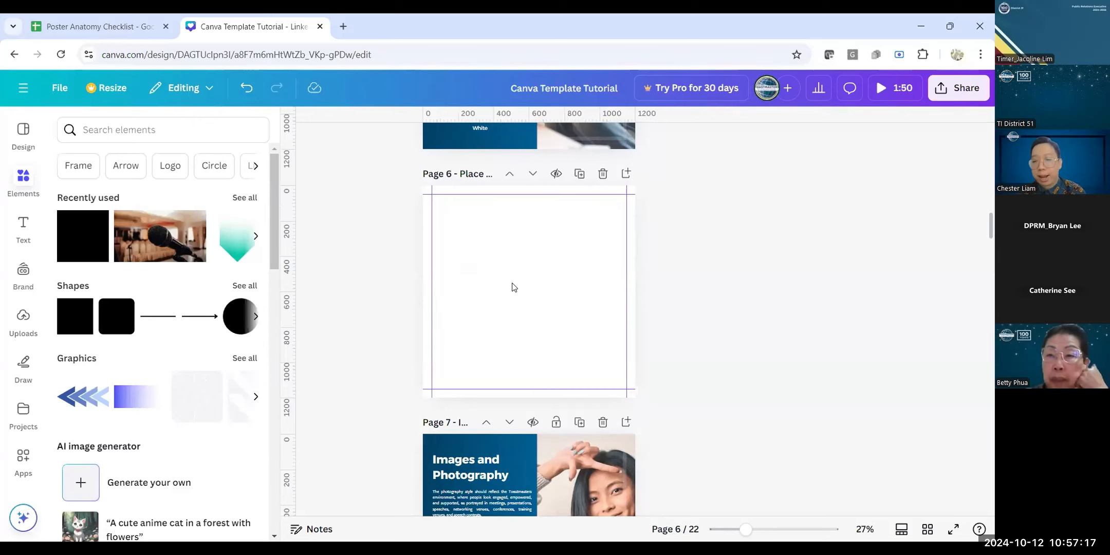
scroll(513, 285, "up", 12)
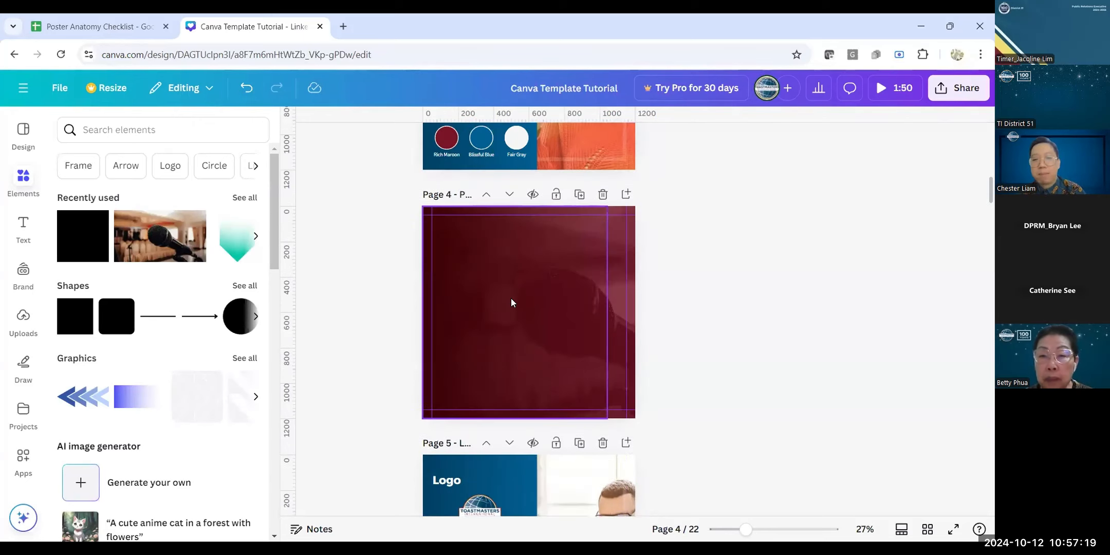
Step: Copy the fading maroon gradient rectangle that covers most of page 4
left_click_drag(662, 431, 388, 190)
left_click(390, 201)
left_click(670, 433)
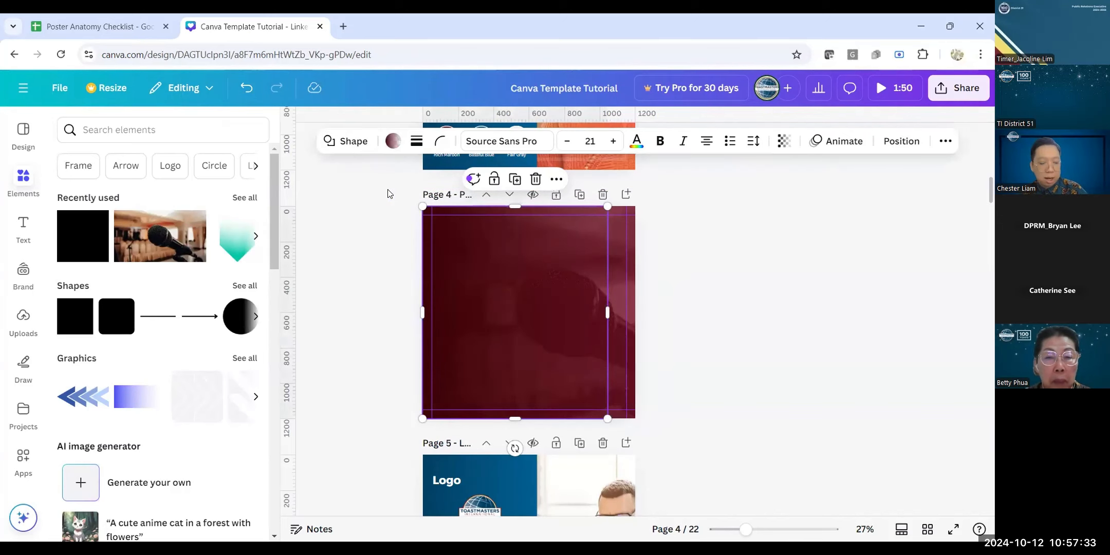
right_click(495, 271)
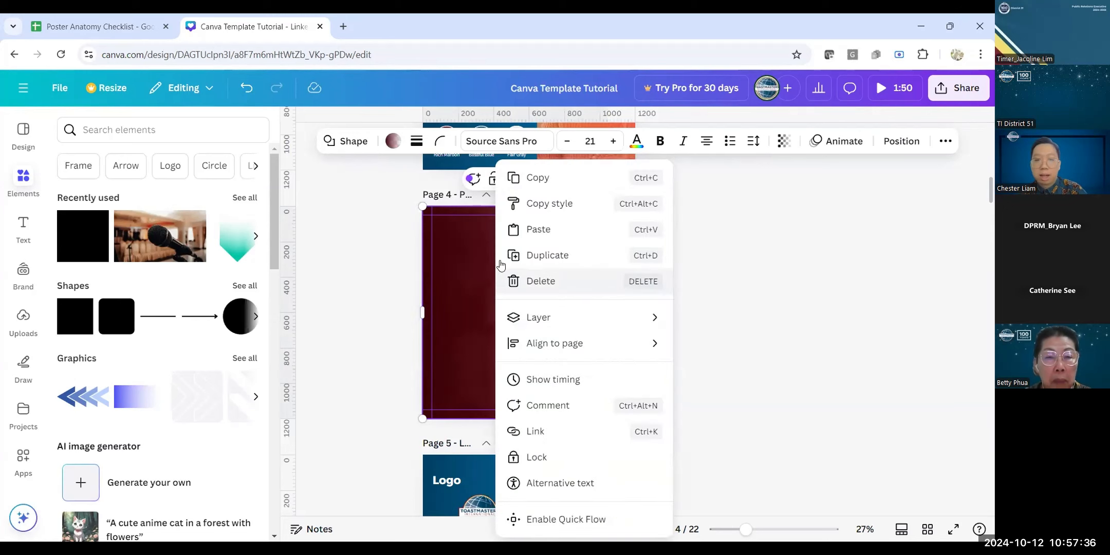
left_click(534, 177)
right_click(474, 275)
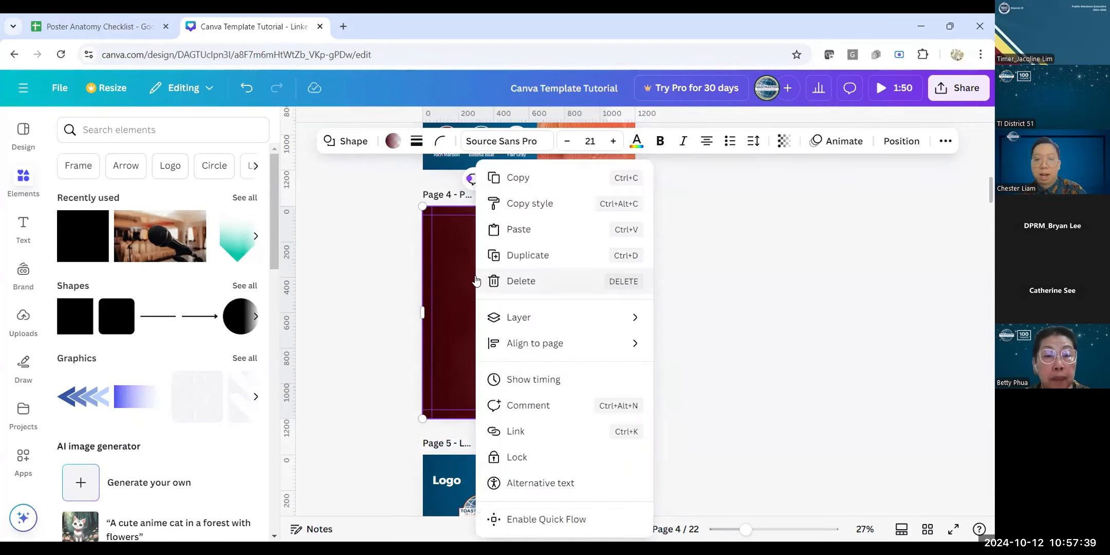
left_click(593, 328)
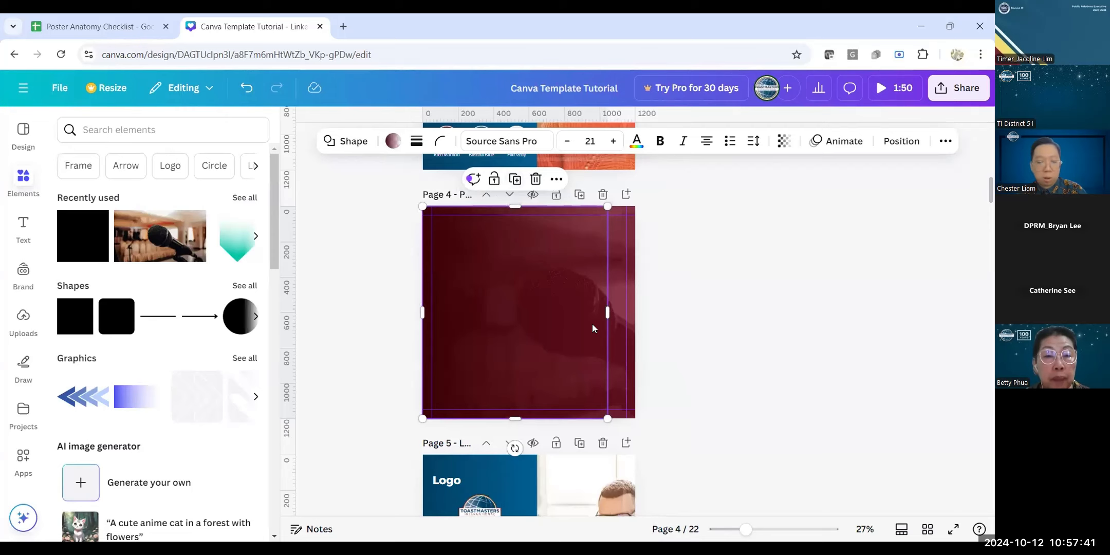
Step: Paste the copied maroon gradient rectangle onto the blank page 6
scroll(597, 334, "down", 5)
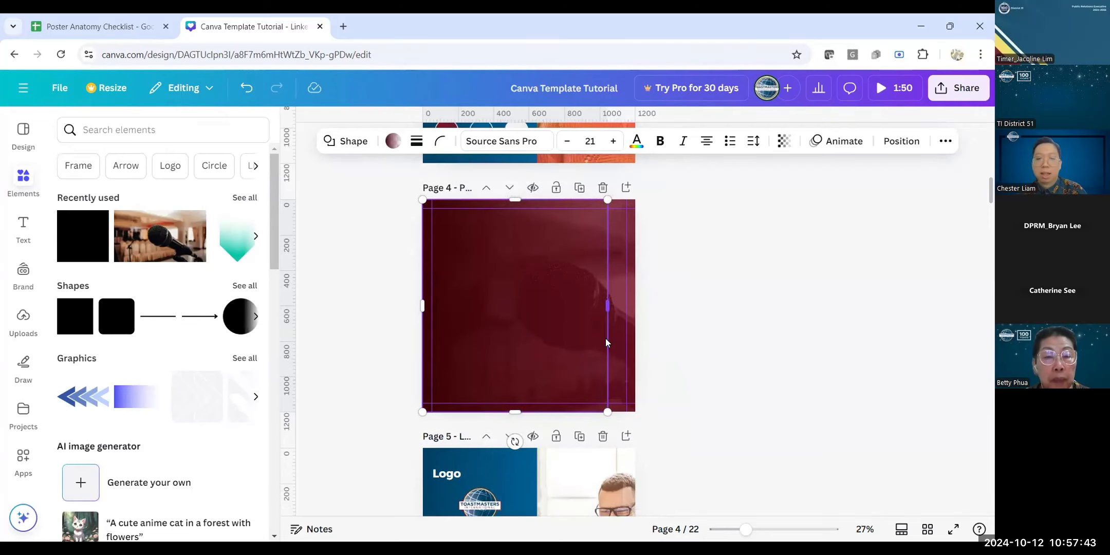
scroll(585, 351, "down", 1)
left_click(525, 352)
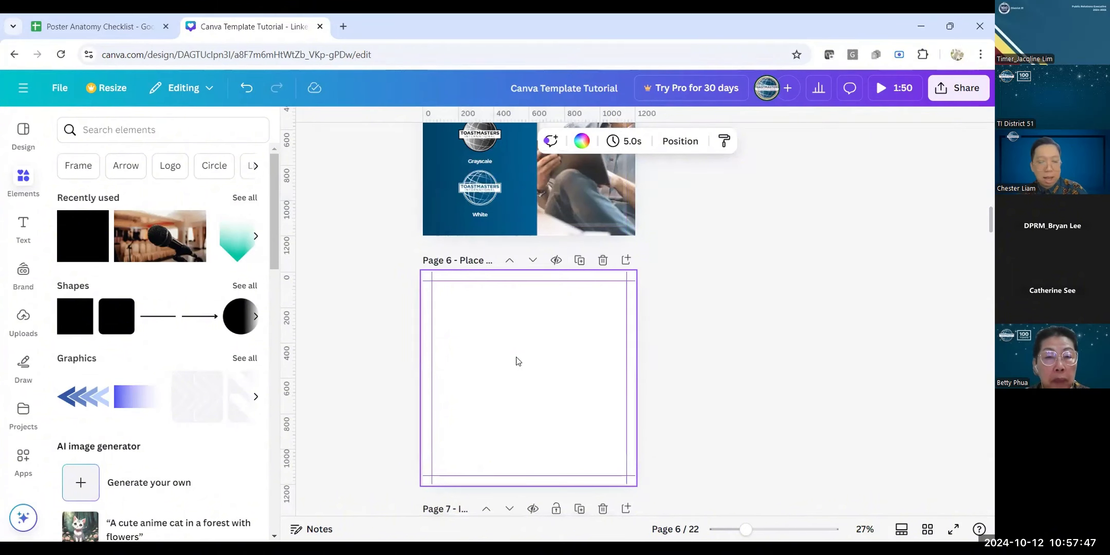
right_click(516, 359)
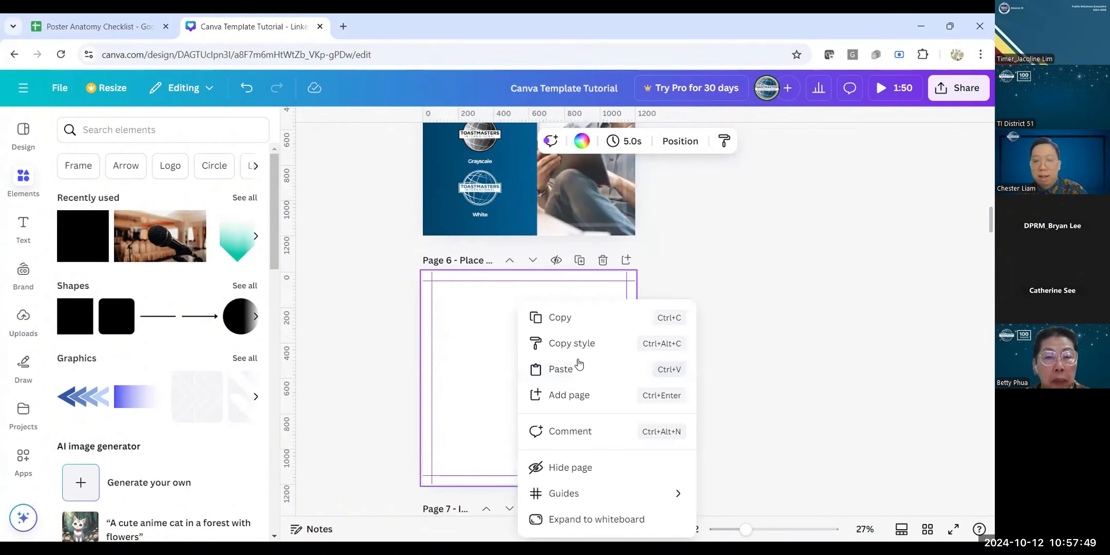
left_click(677, 374)
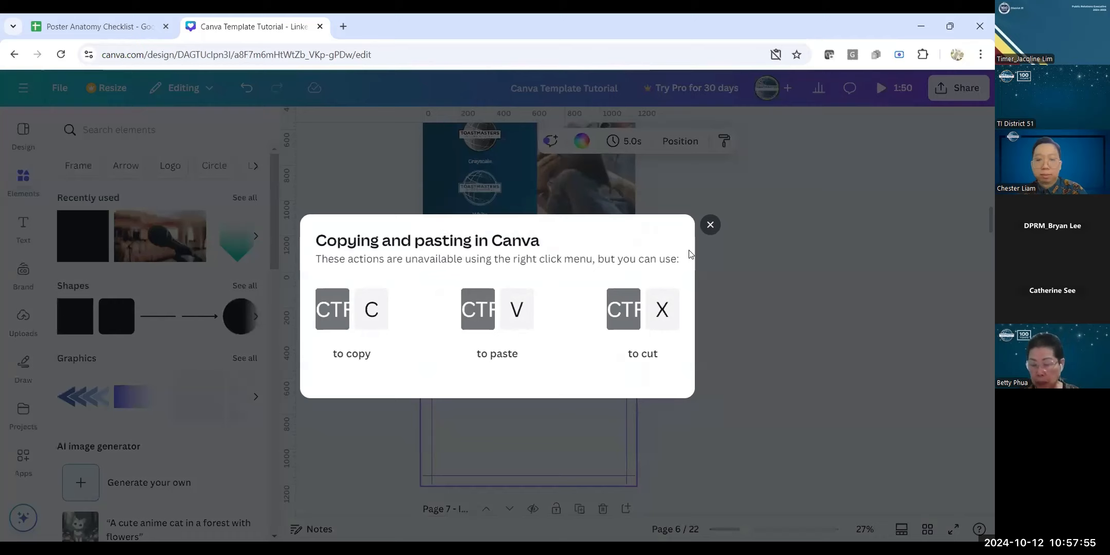
left_click(710, 225)
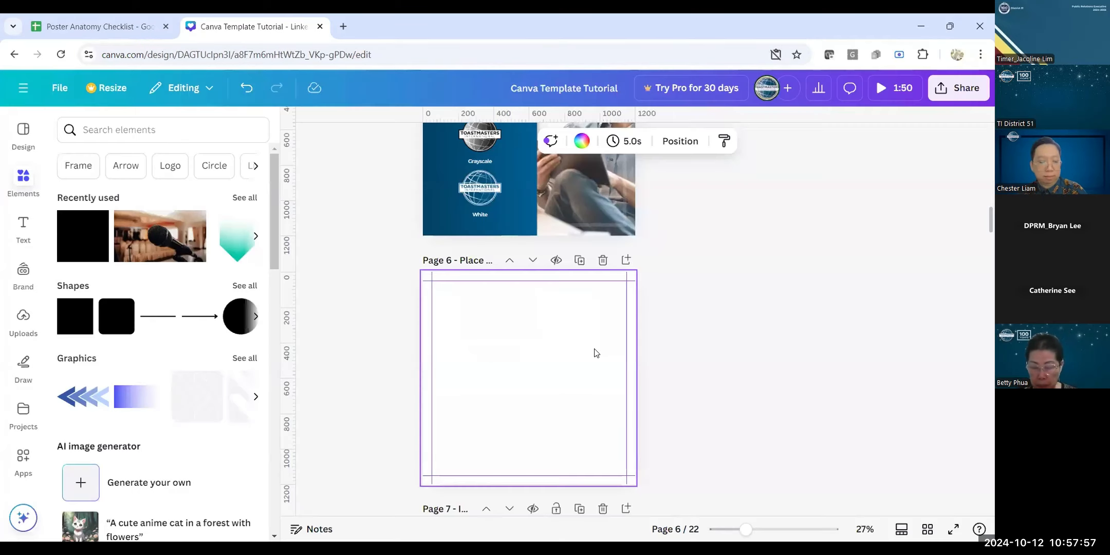
key("ctrl+v")
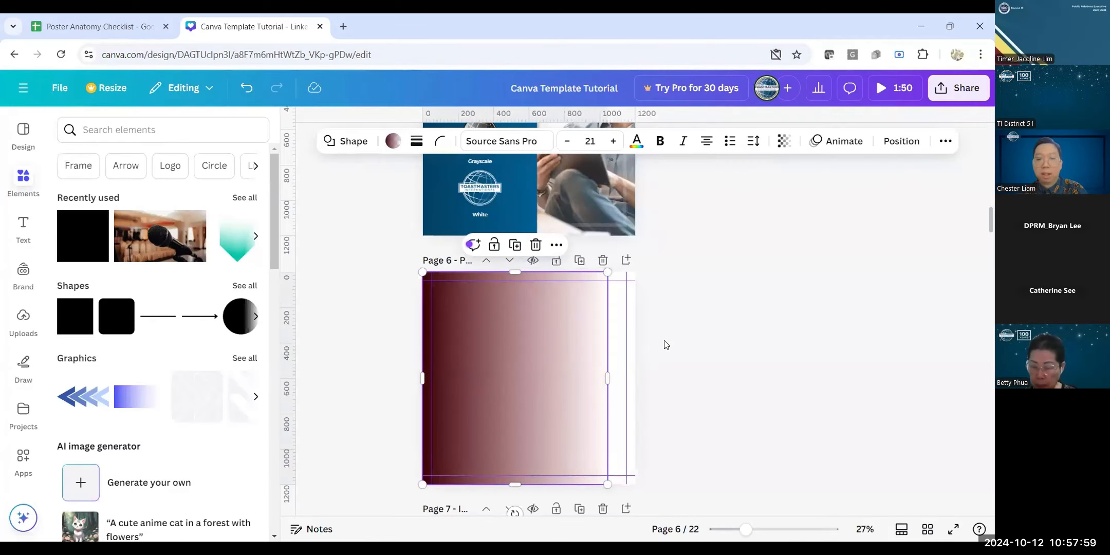
Step: Select and copy the full-page transparent microphone photo on page 4
scroll(664, 344, "up", 7)
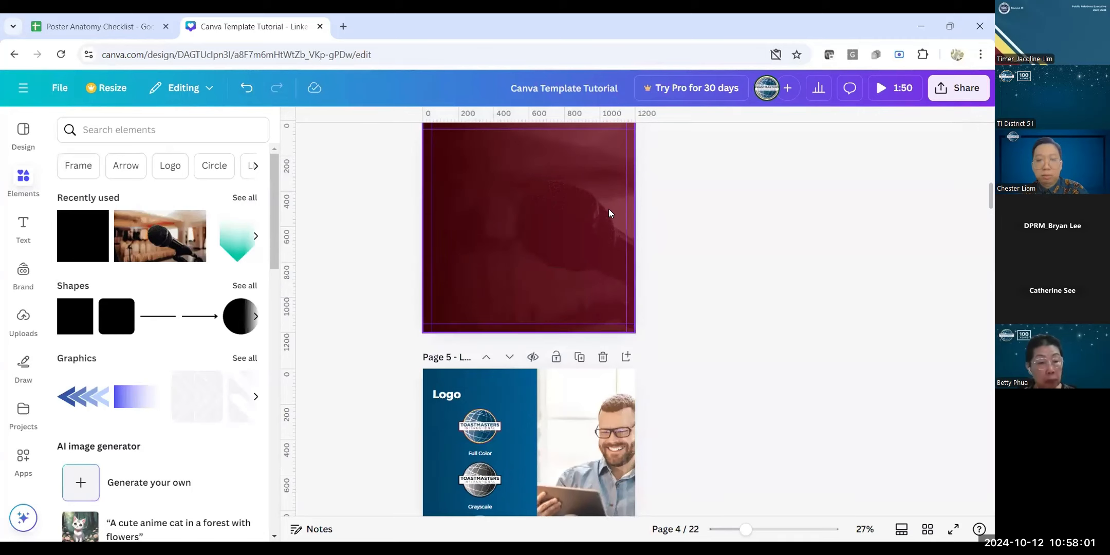
left_click(631, 295)
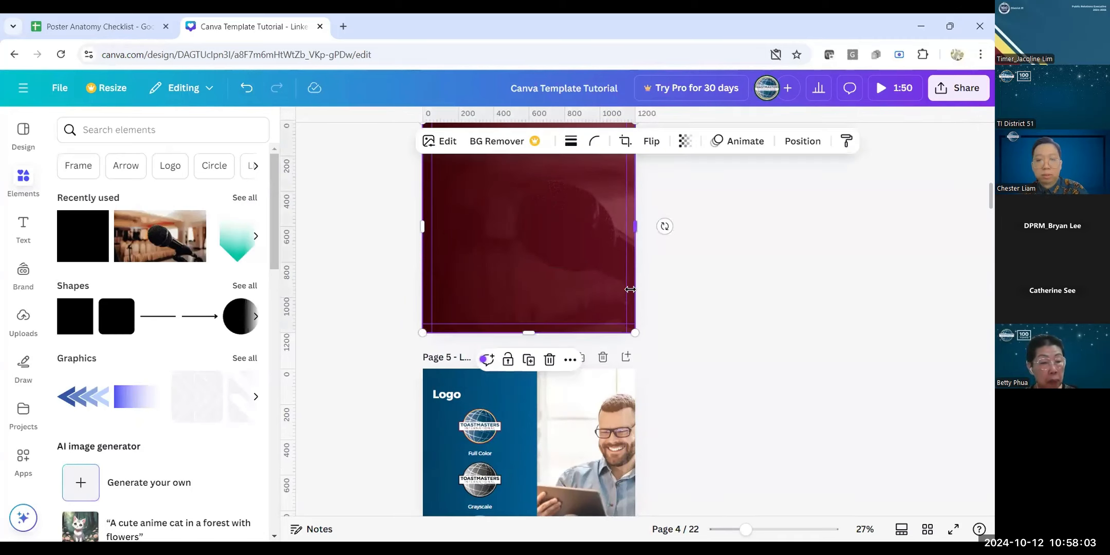
left_click(642, 334)
scroll(404, 205, "up", 2)
left_click_drag(399, 196, 668, 427)
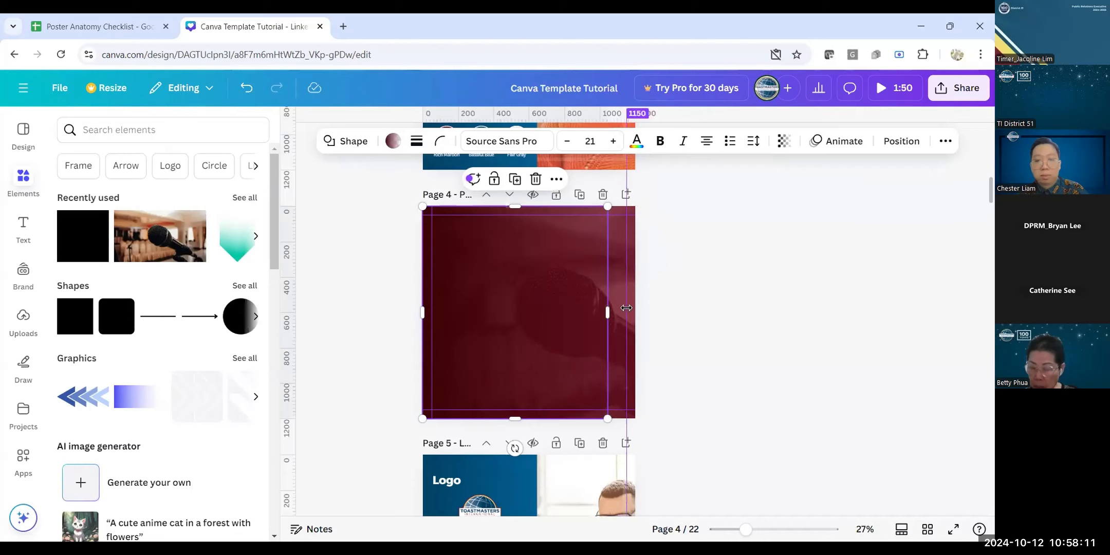
left_click_drag(610, 312, 628, 312)
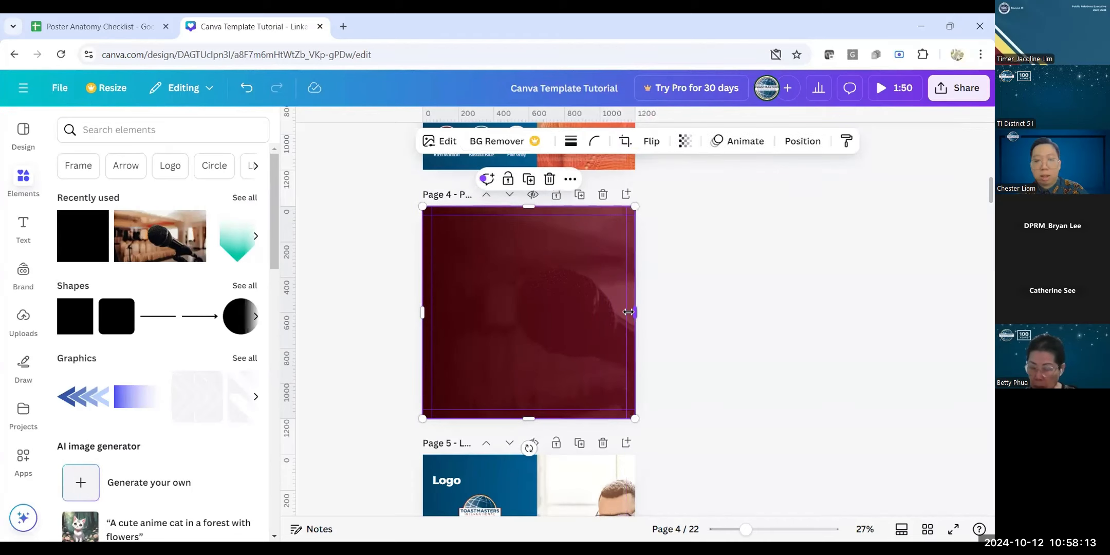
Step: Paste the transparent microphone photo onto page 6 so it fills the whole page
scroll(626, 329, "down", 10)
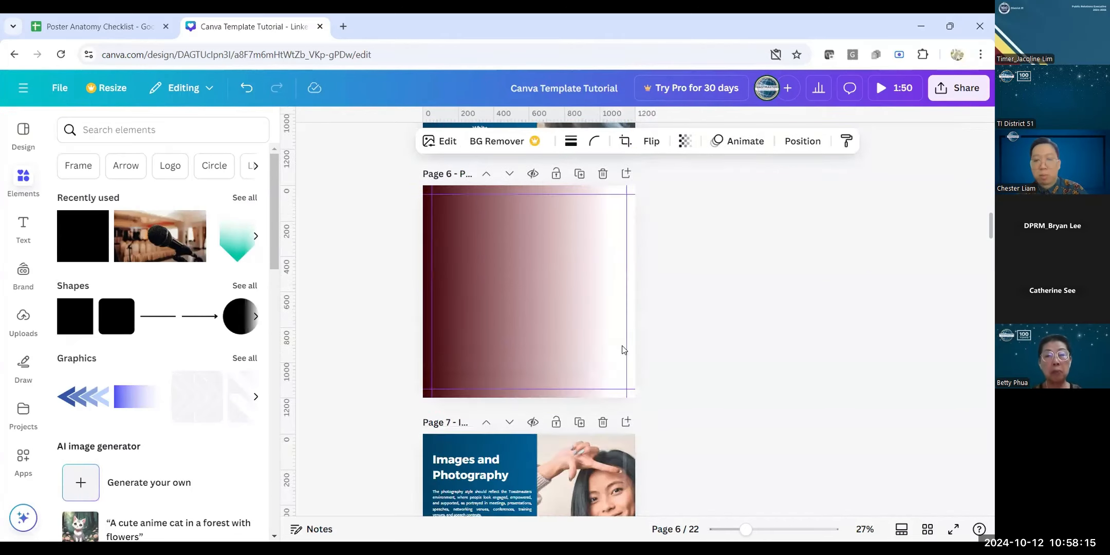
left_click(623, 349)
left_click(622, 348)
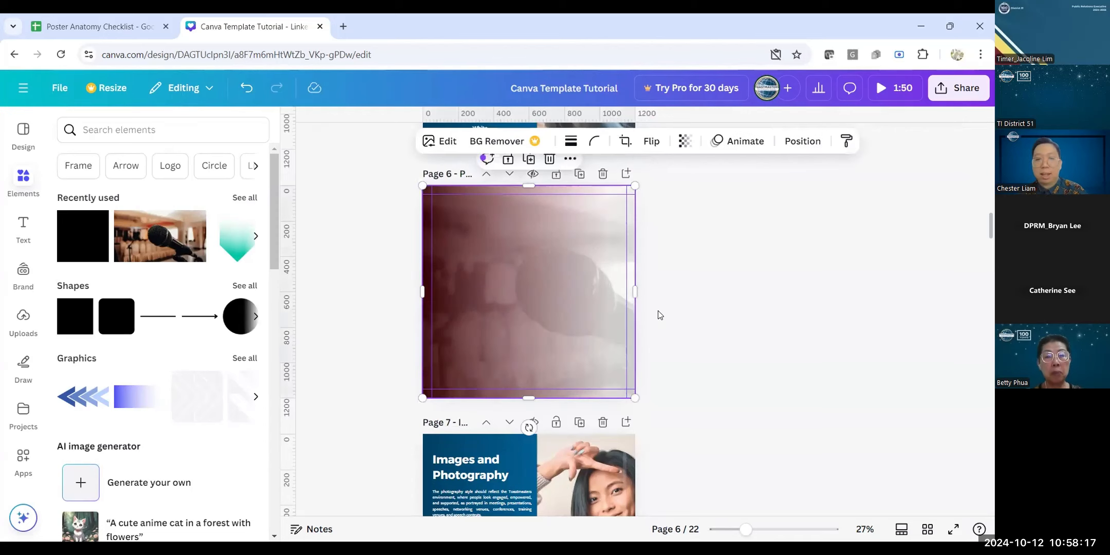
right_click(575, 299)
left_click(536, 291)
left_click(738, 281)
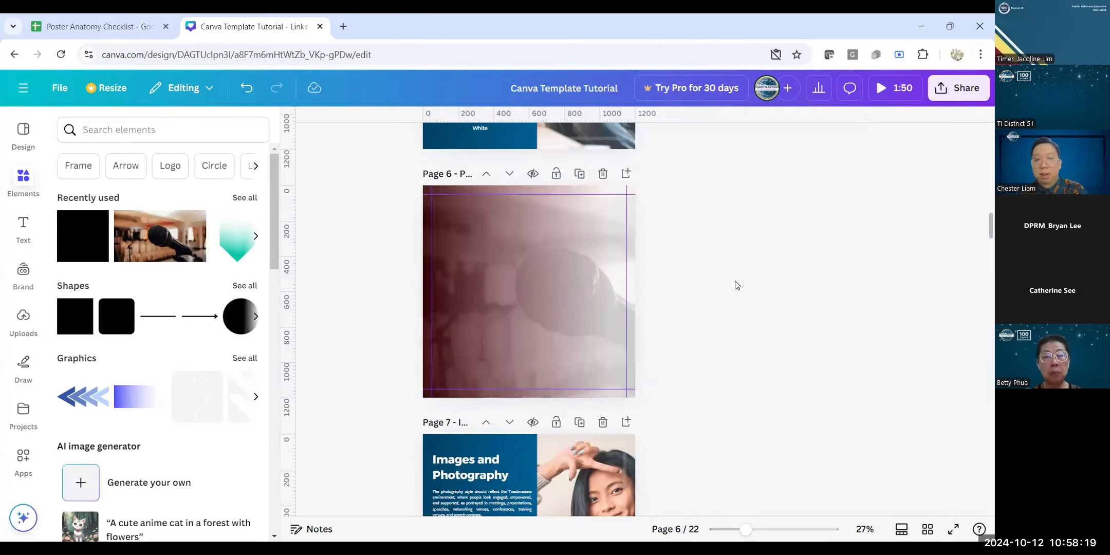
Step: Move the maroon gradient rectangle above the microphone photo in the layer order of page 6
scroll(514, 304, "up", 2)
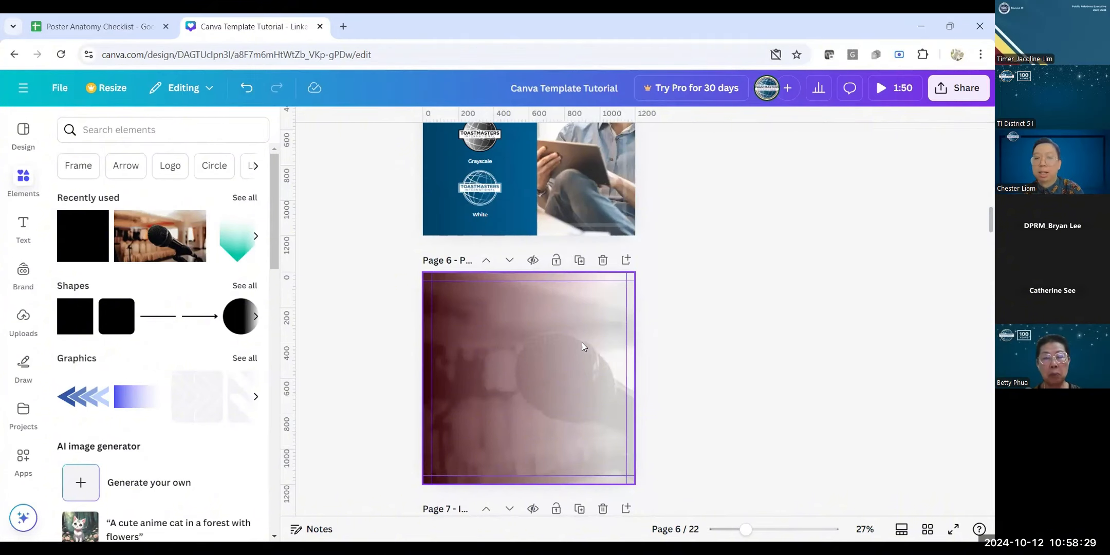
left_click(612, 355)
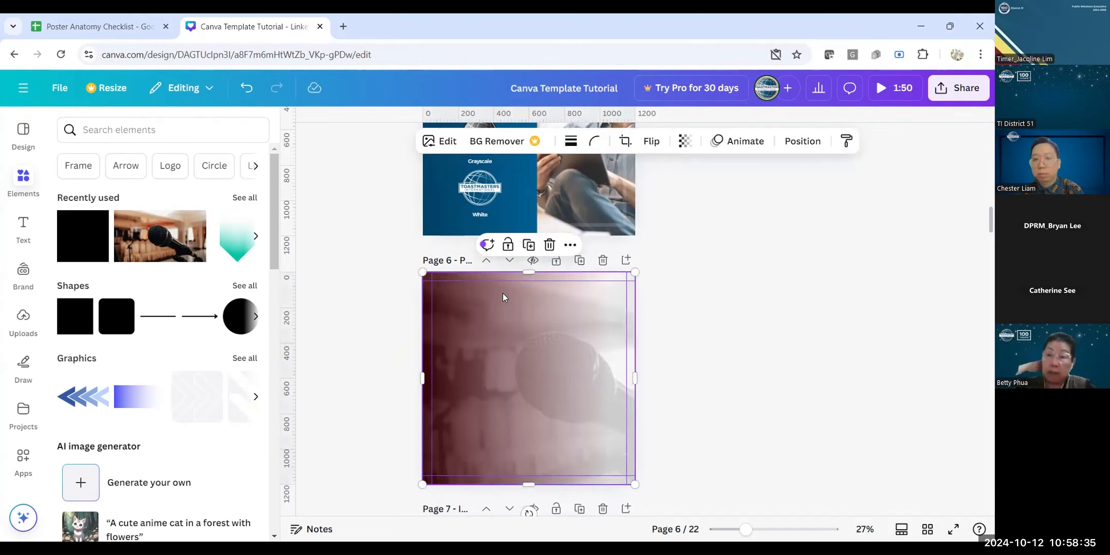
left_click(801, 143)
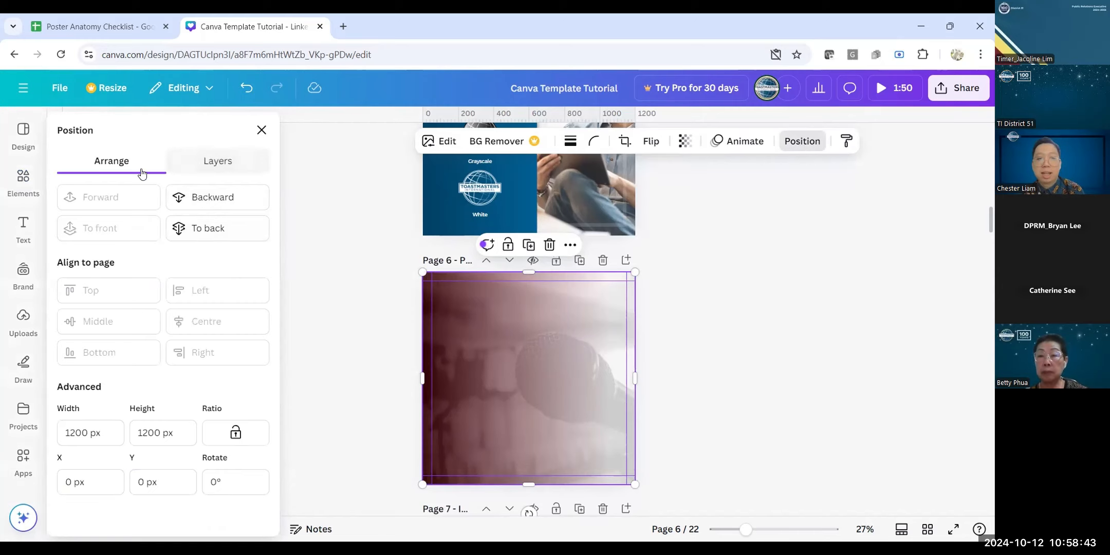
left_click(210, 163)
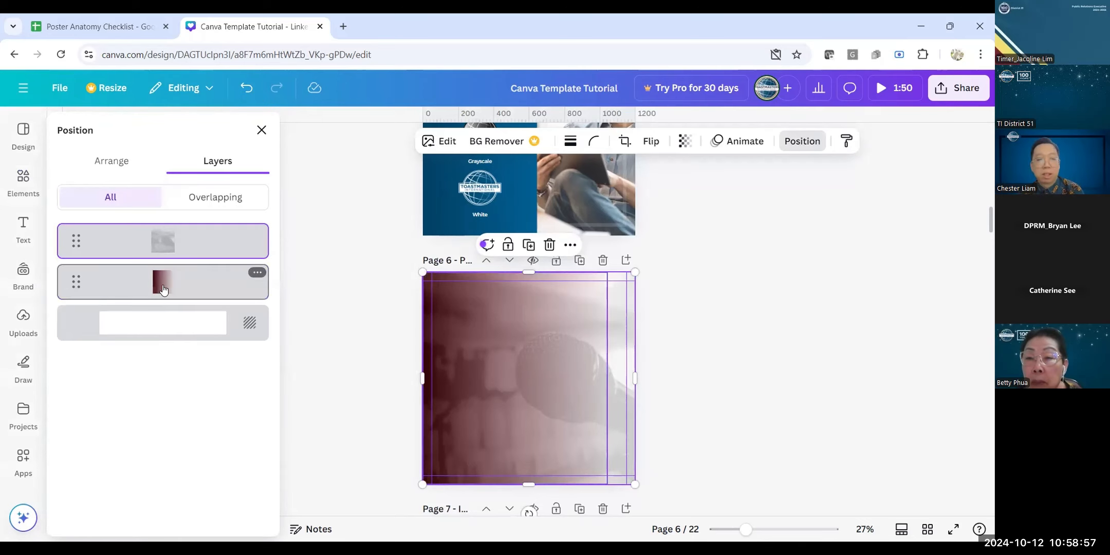
left_click_drag(163, 289, 158, 244)
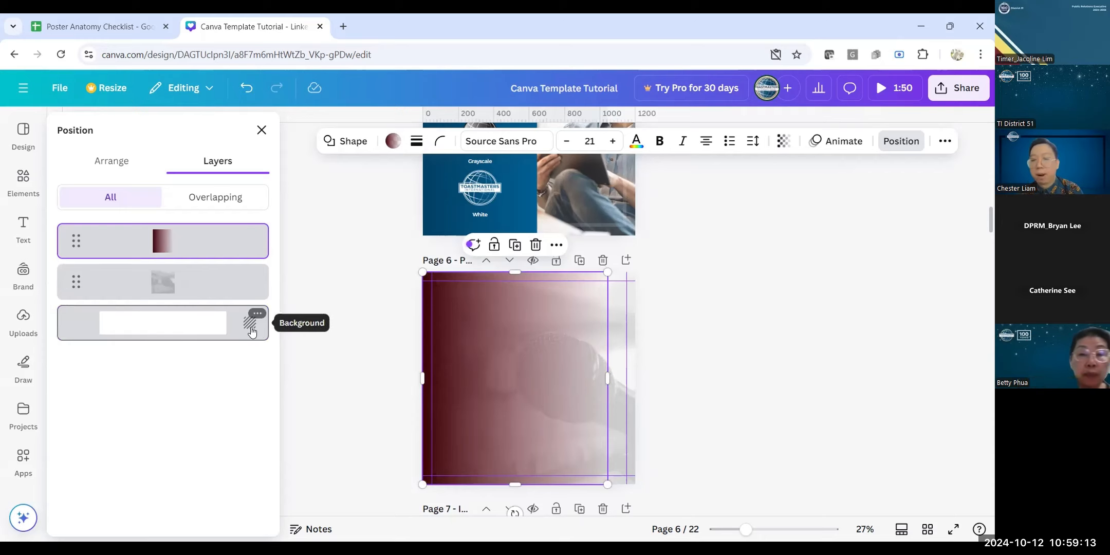
Step: Set the page 6 background to the 90° linear gradient from #3b0104 to #781327
left_click(207, 328)
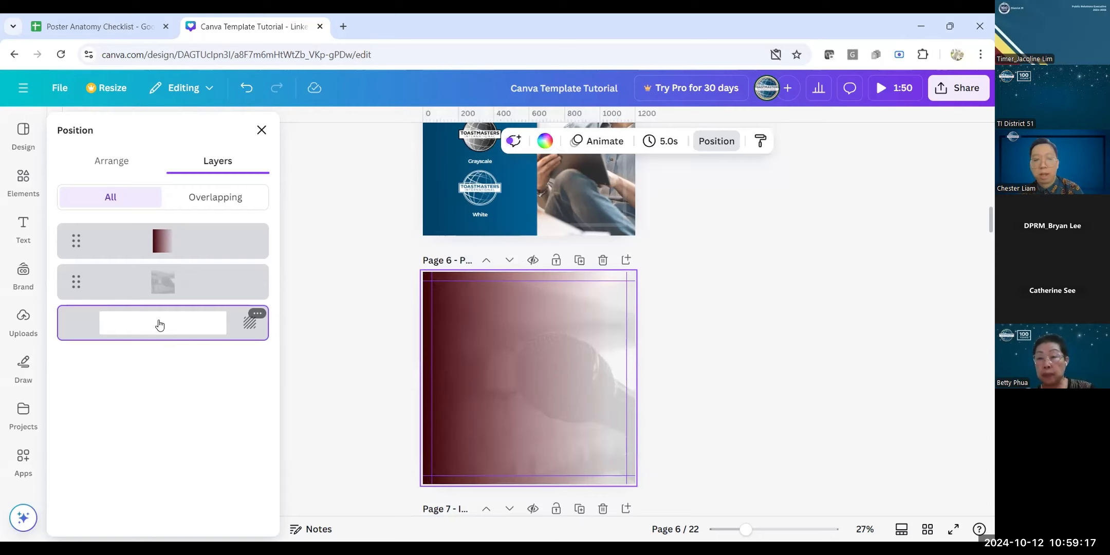
left_click(545, 141)
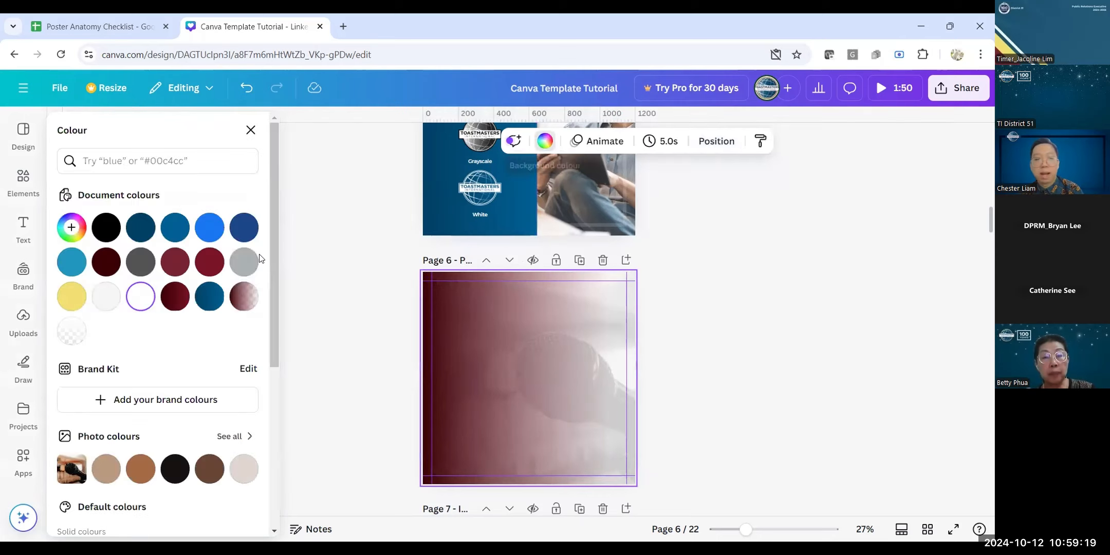
left_click(176, 303)
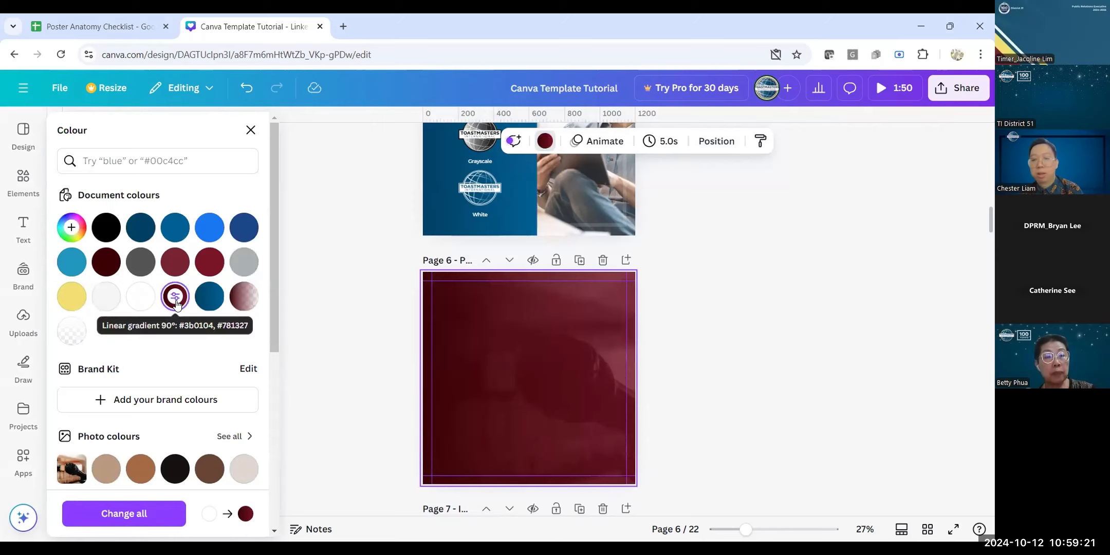
left_click(251, 131)
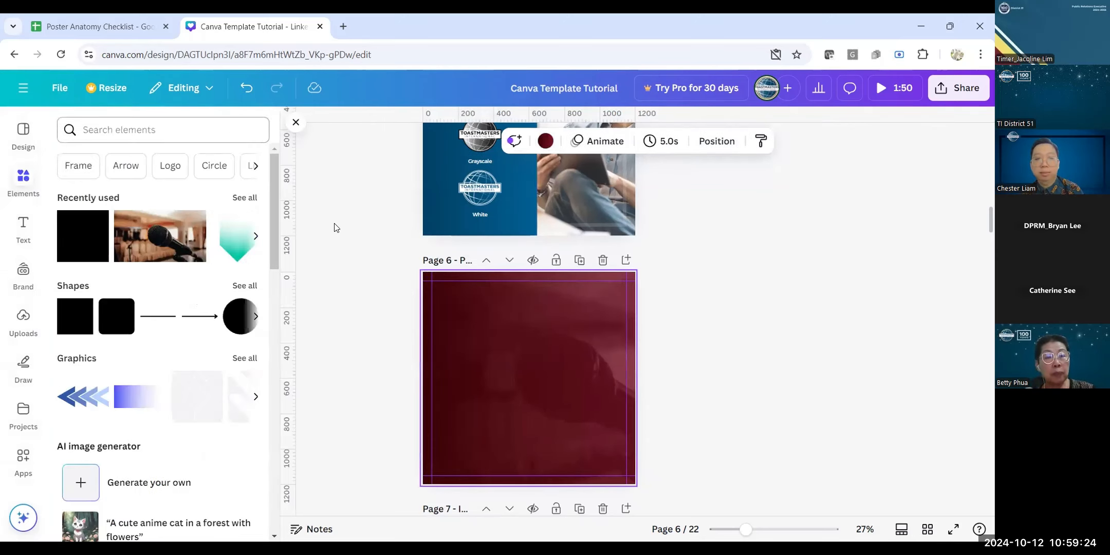
left_click(297, 123)
left_click(315, 273)
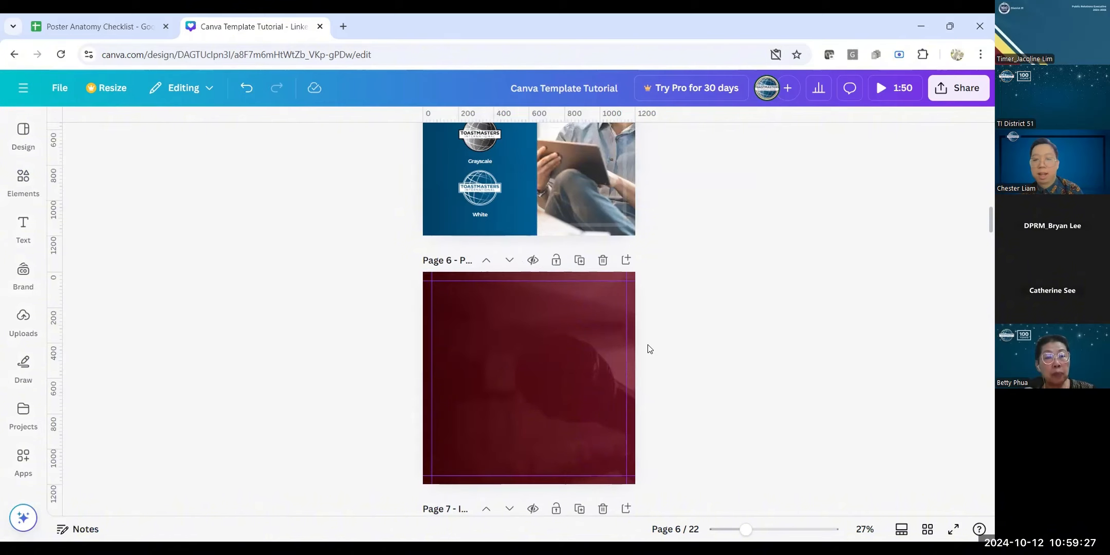
Step: Select and copy the Full Color Toastmasters logo on page 5
scroll(716, 338, "up", 2)
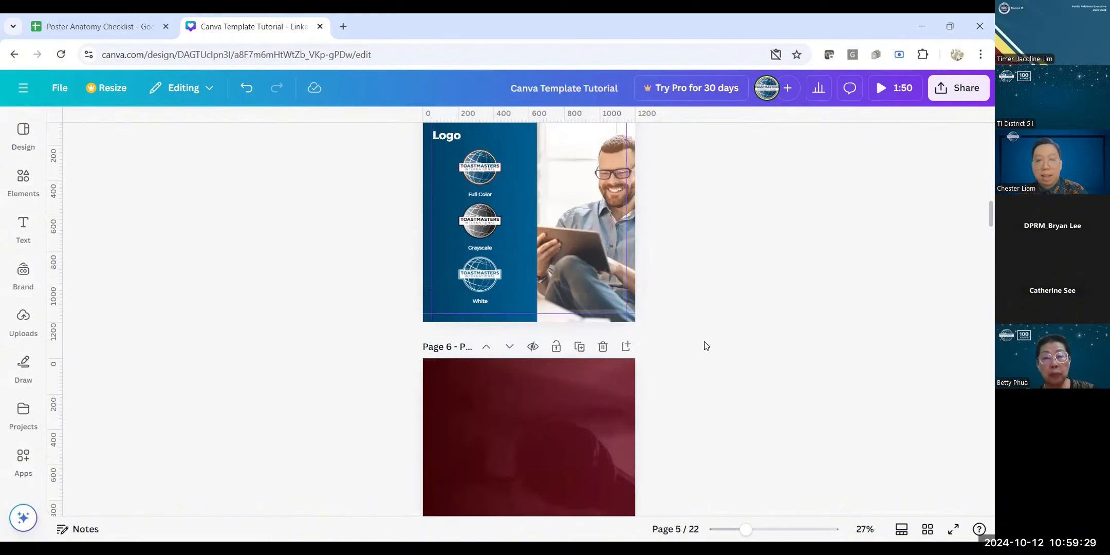
scroll(677, 394, "up", 5)
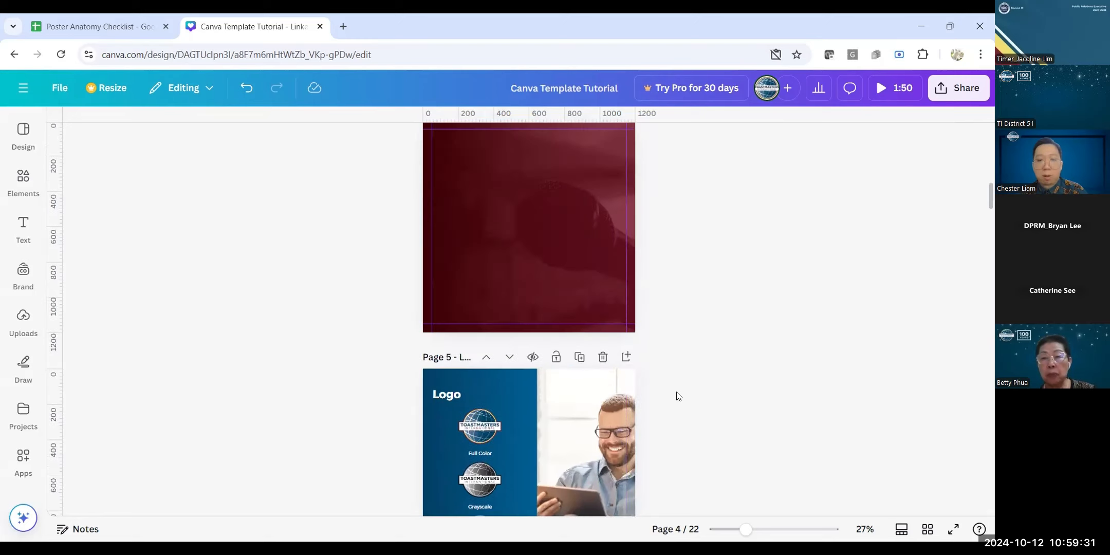
scroll(677, 392, "down", 10)
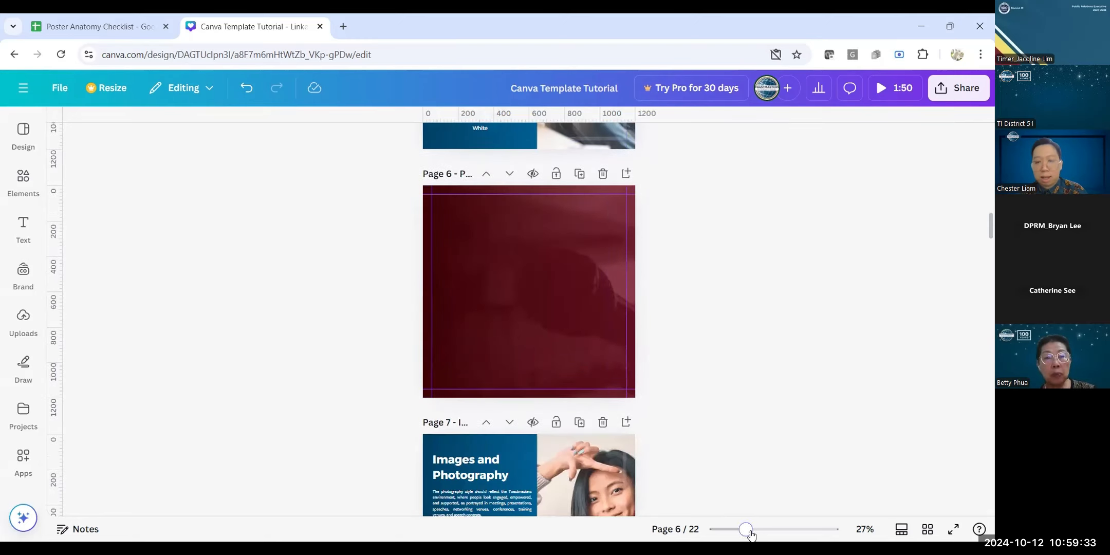
left_click_drag(751, 530, 759, 530)
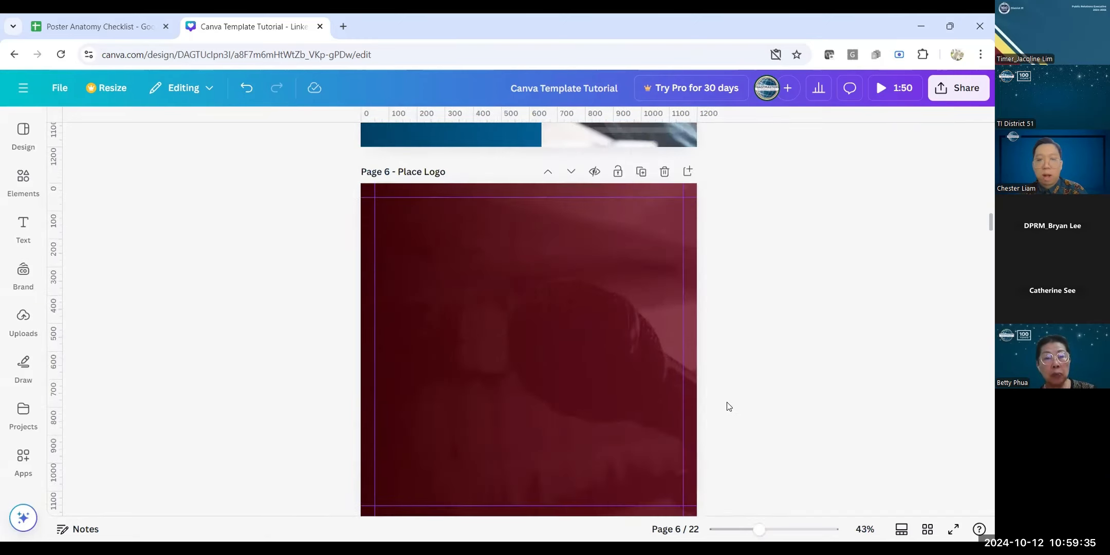
scroll(727, 406, "up", 5)
left_click(445, 250)
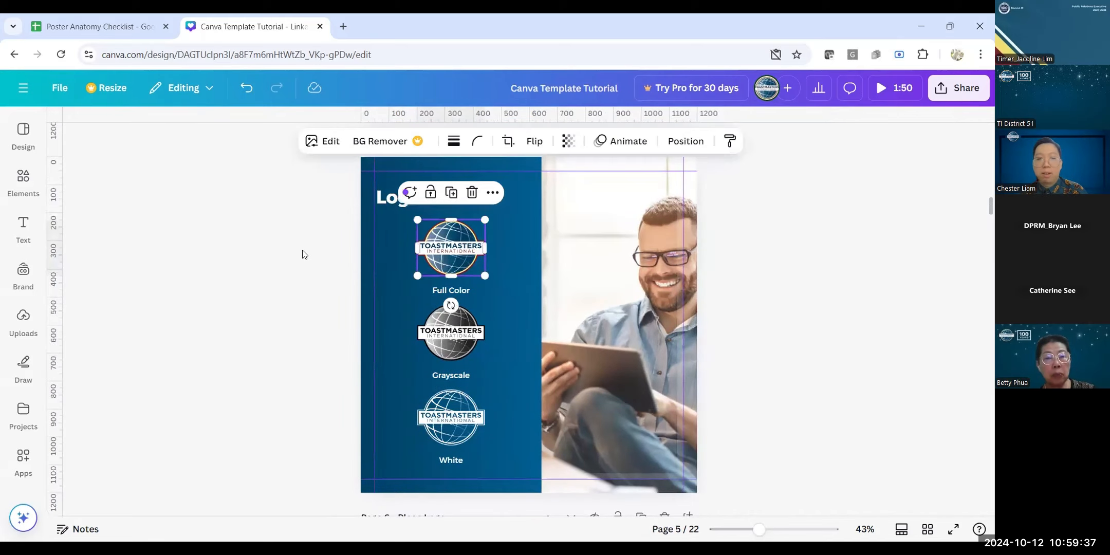
scroll(406, 224, "up", 2)
scroll(329, 260, "down", 3)
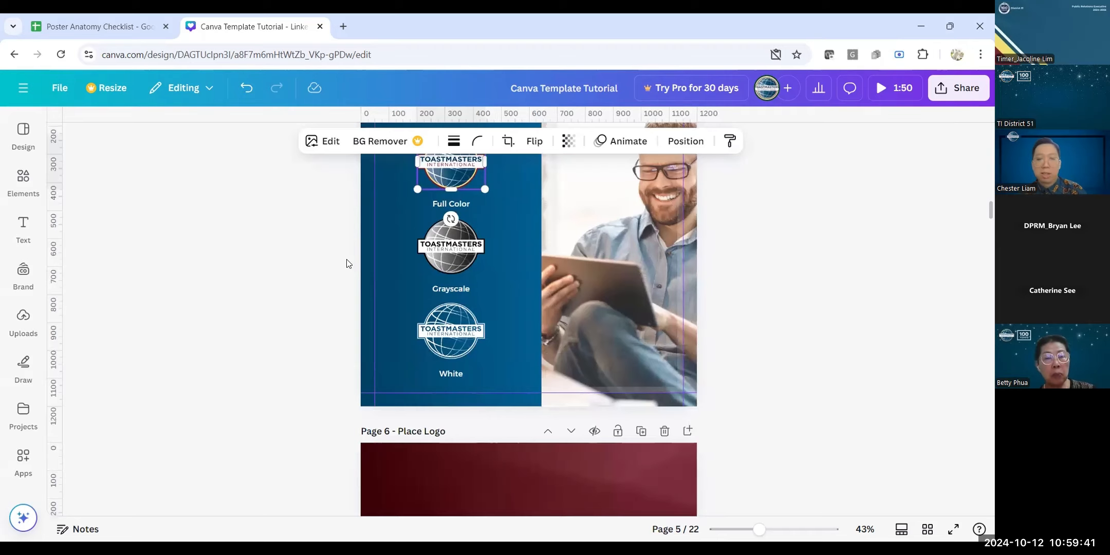
Step: Paste the Full Color logo onto page 6 and snap it to the top-left corner of the margin guides
scroll(347, 263, "down", 3)
left_click(436, 345)
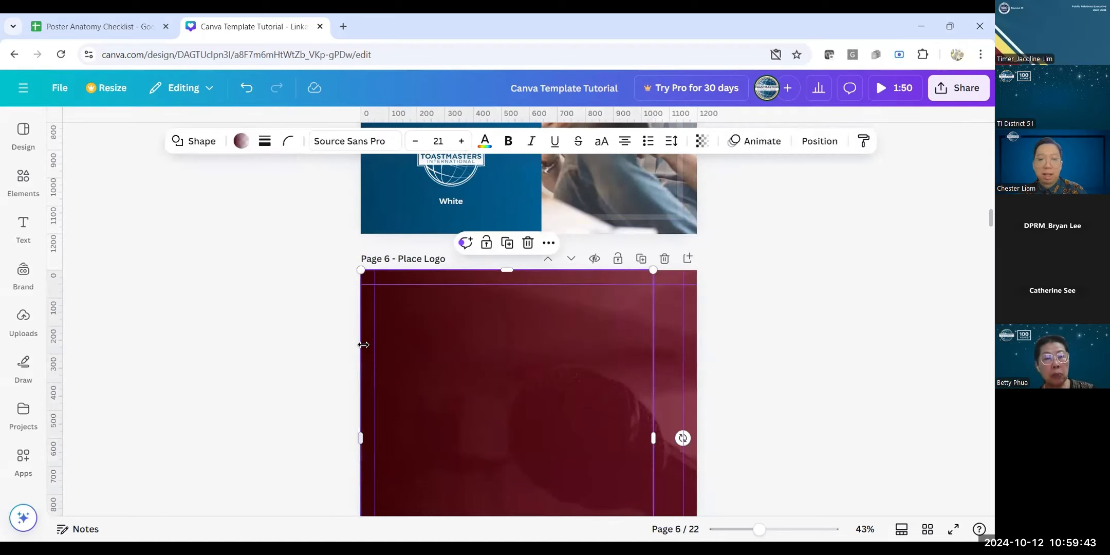
scroll(447, 308, "down", 2)
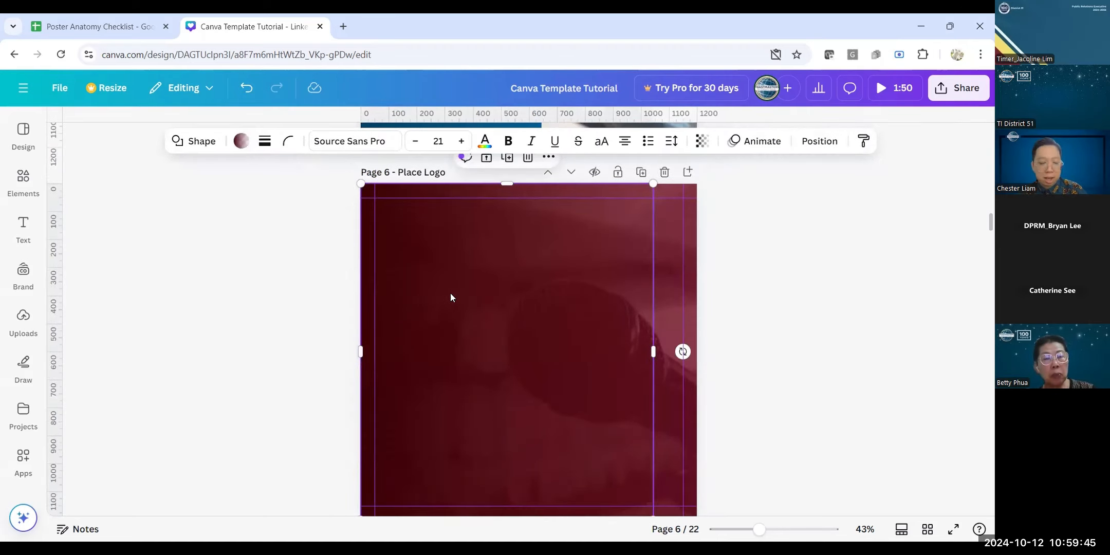
key("ctrl+v")
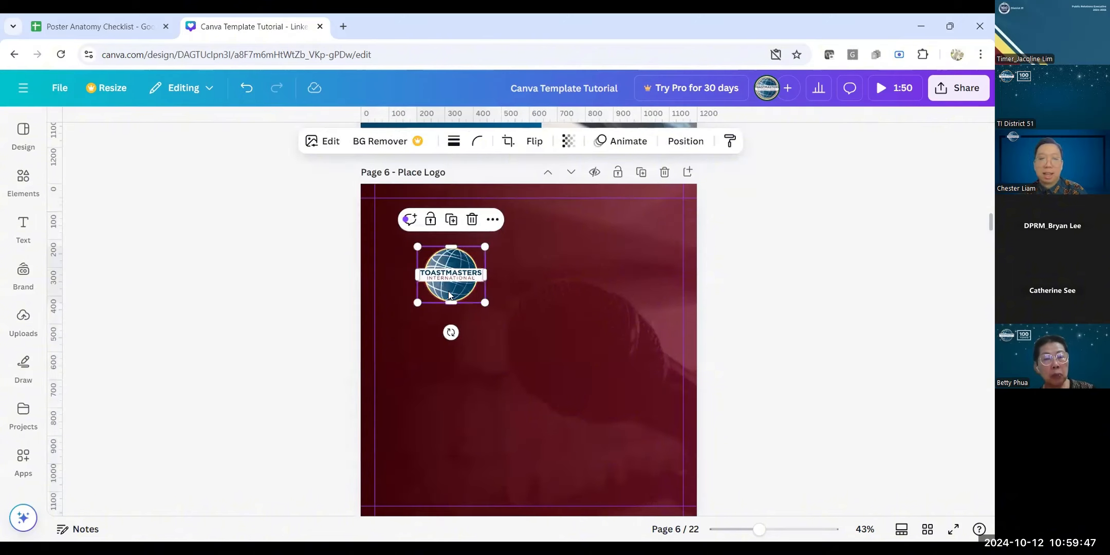
left_click_drag(448, 274, 404, 227)
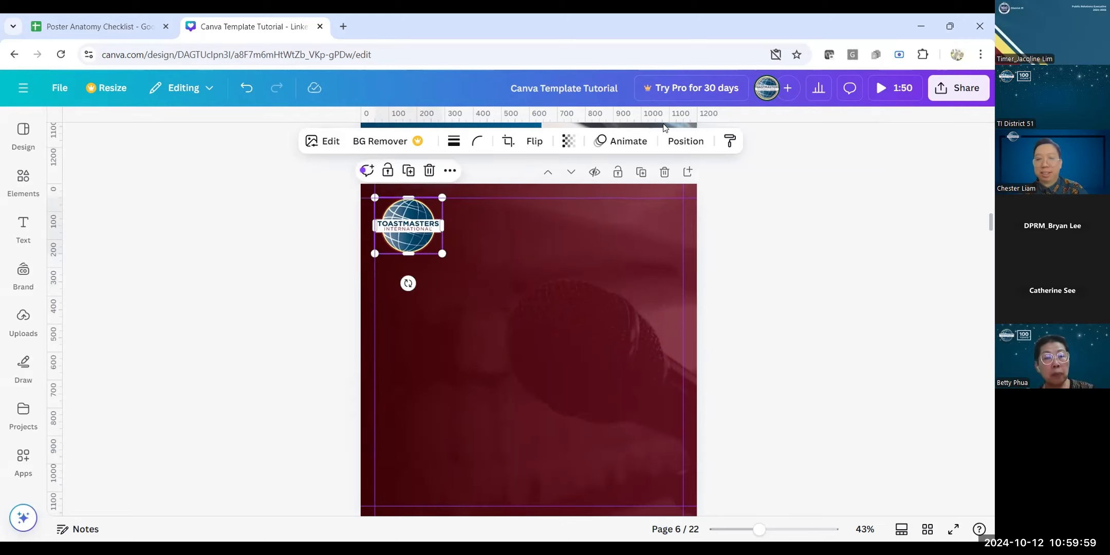
Step: Lock the page 6 logo's aspect ratio and set its height to 140 px
left_click(681, 146)
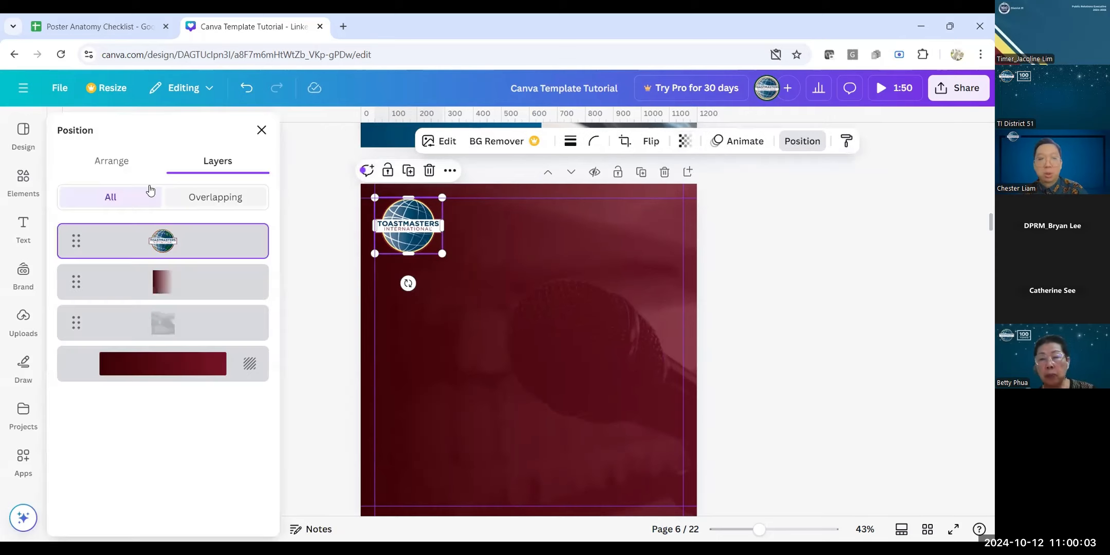
left_click(128, 168)
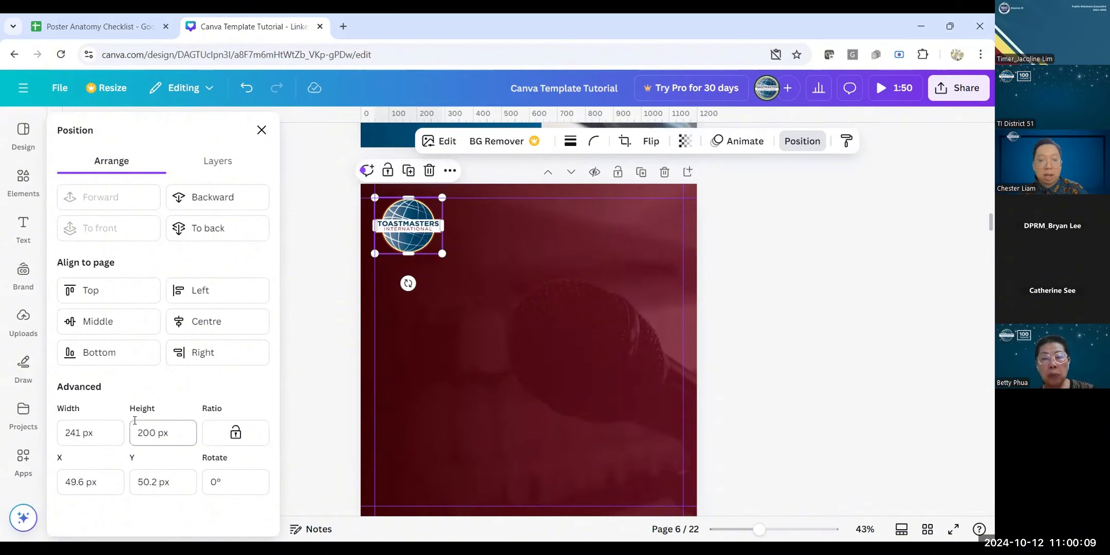
left_click(231, 436)
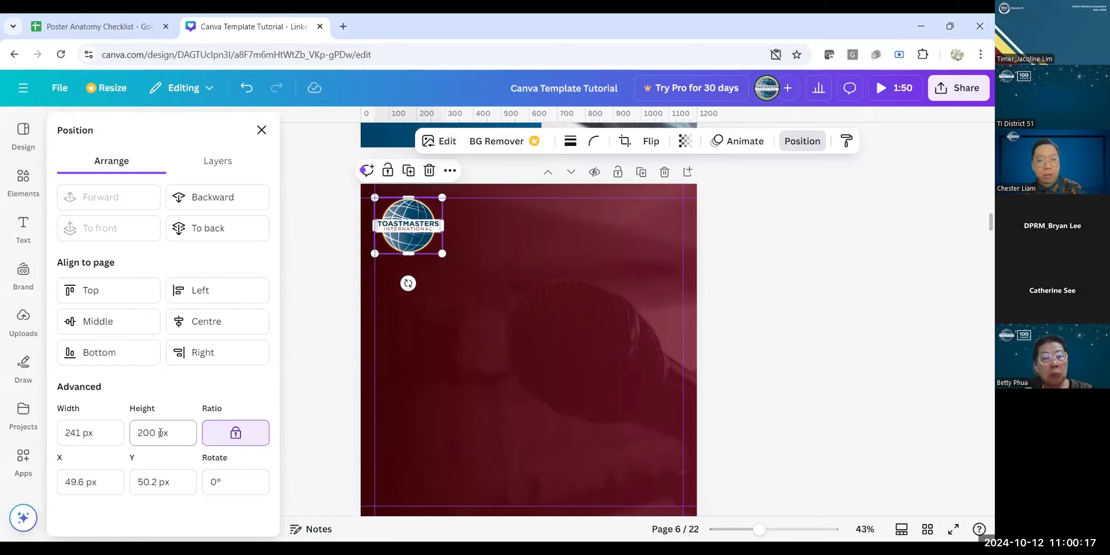
left_click_drag(154, 434, 144, 434)
type("140")
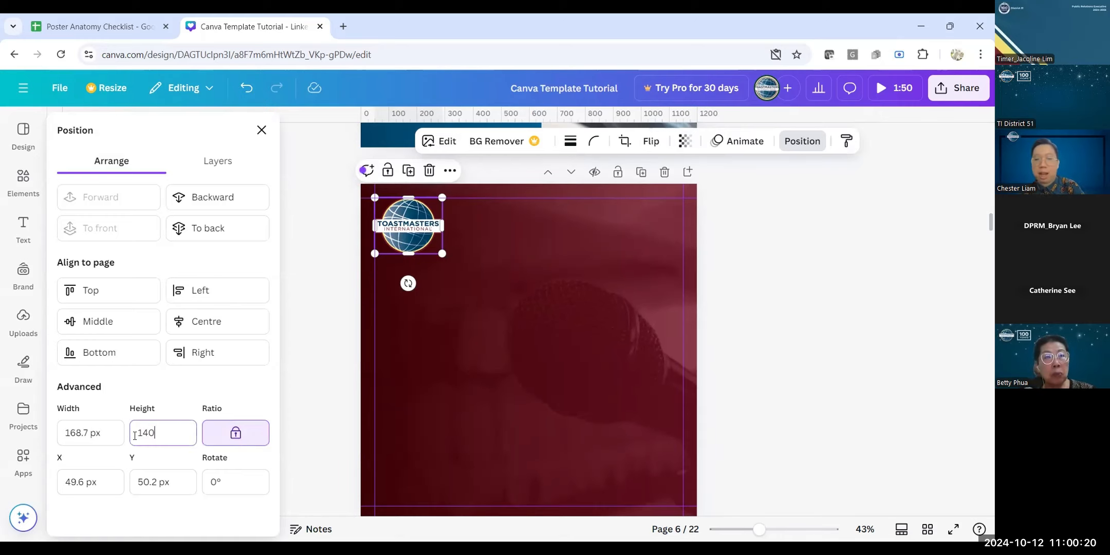
key("Return")
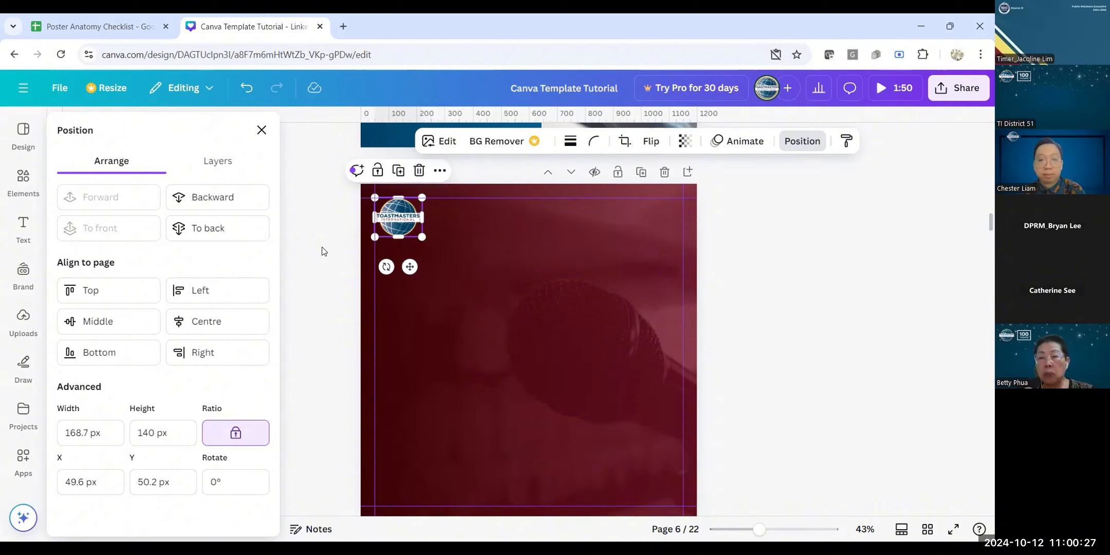
key("Escape")
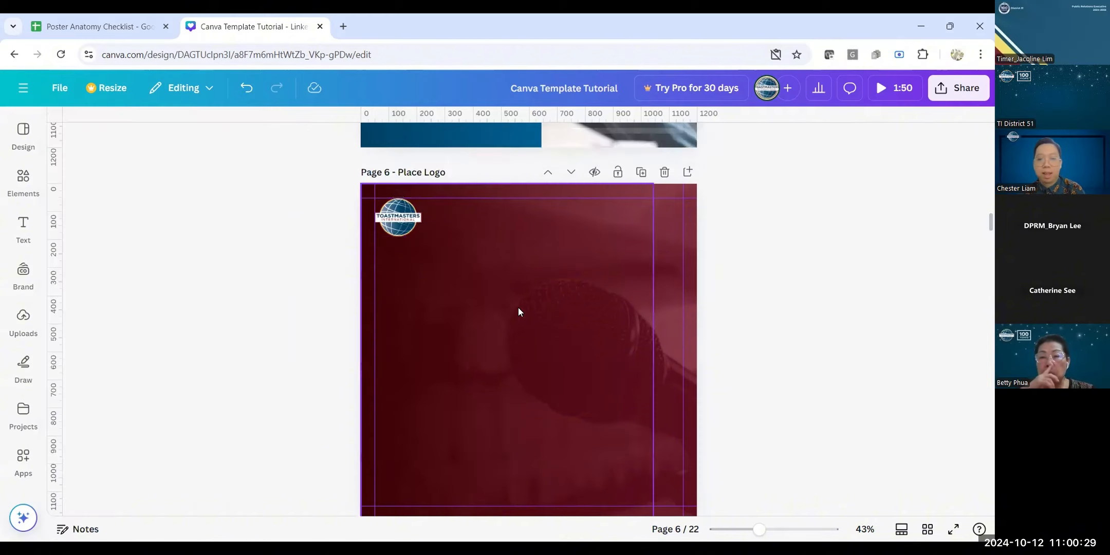
Step: Select and copy the logo together with the maroon gradient rectangle on page 6
left_click_drag(759, 530, 751, 529)
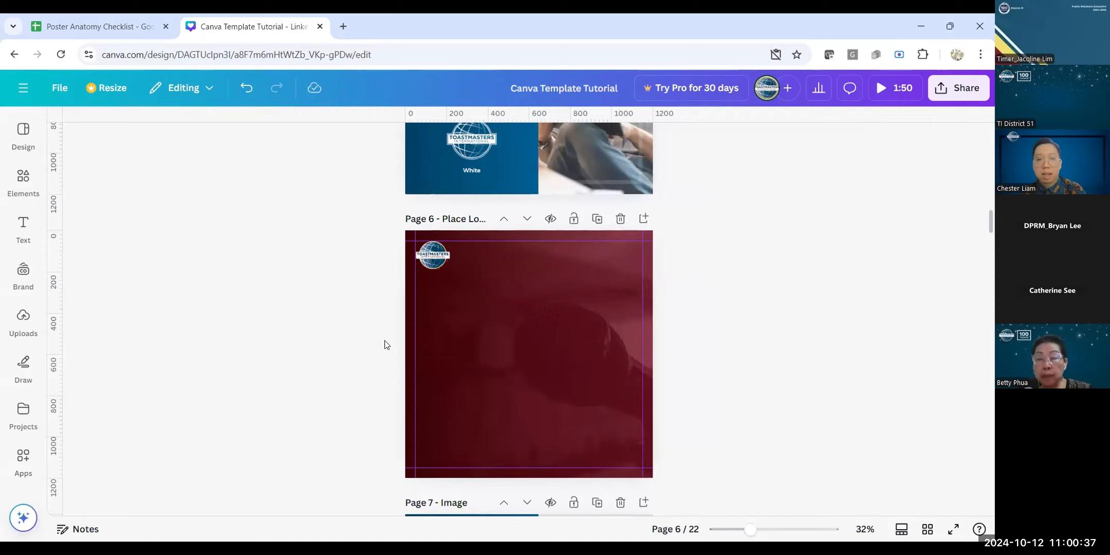
scroll(387, 344, "down", 2)
left_click_drag(381, 133, 665, 407)
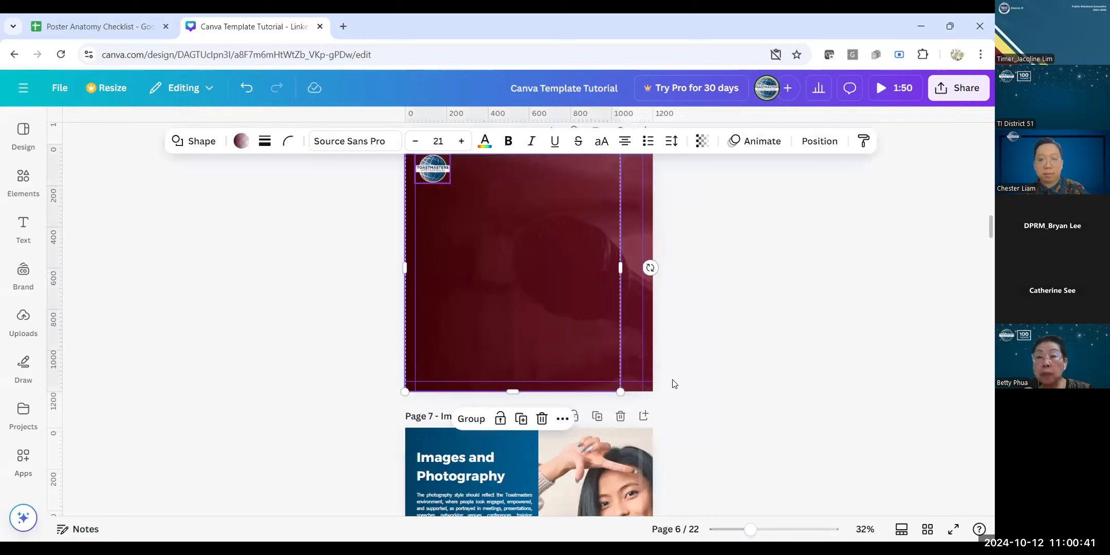
Step: Paste the logo and maroon gradient rectangle onto the blank page 8
scroll(673, 384, "down", 4)
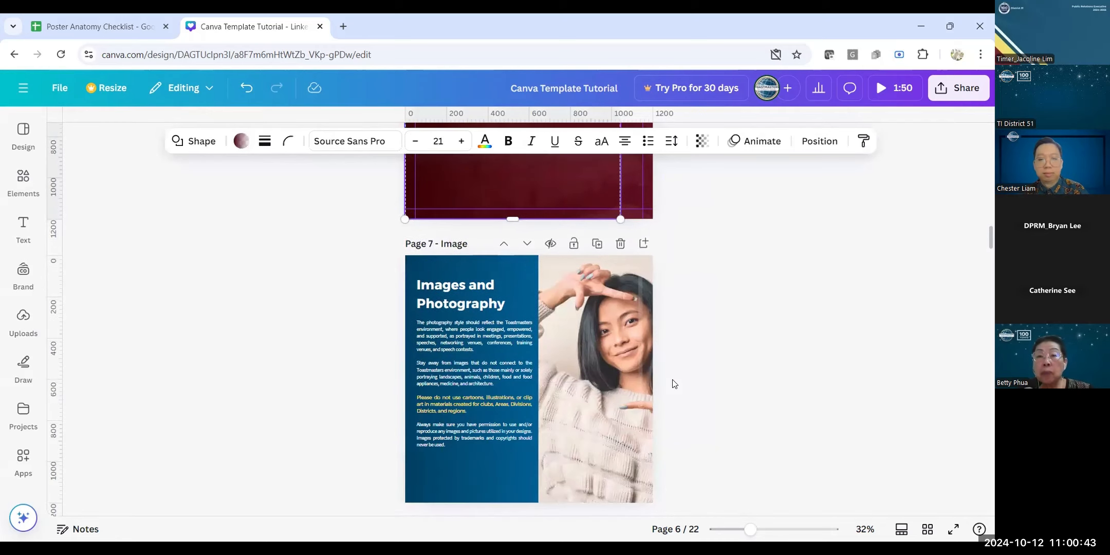
scroll(670, 383, "down", 2)
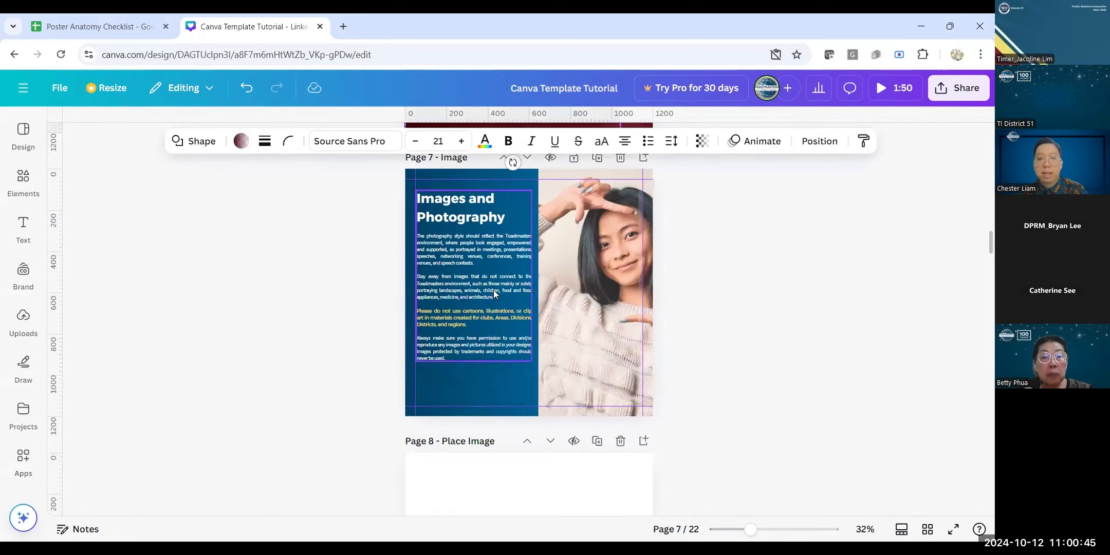
scroll(494, 314, "down", 2)
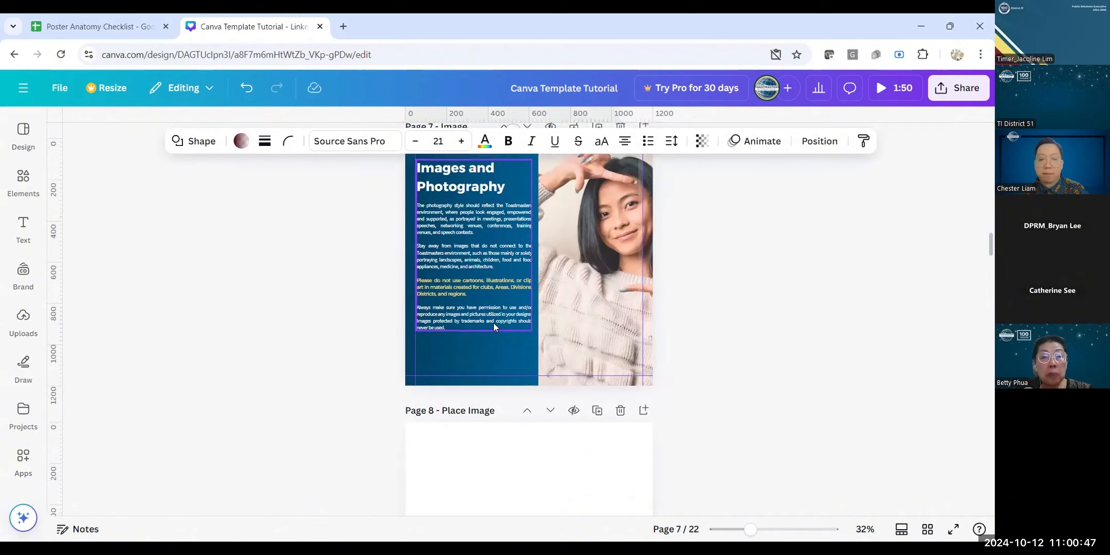
left_click(476, 434)
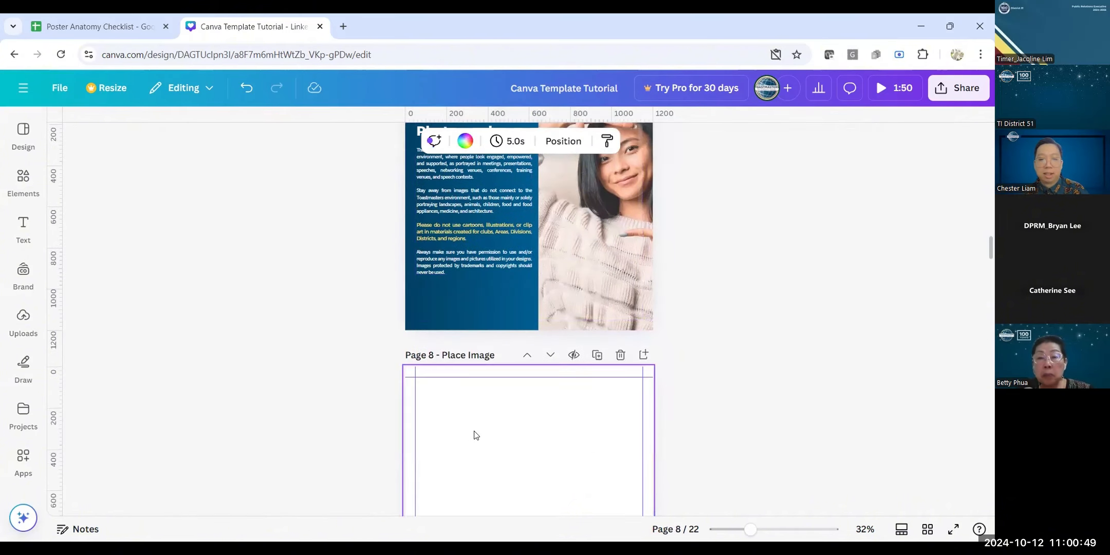
scroll(475, 435, "down", 4)
key("ctrl+v")
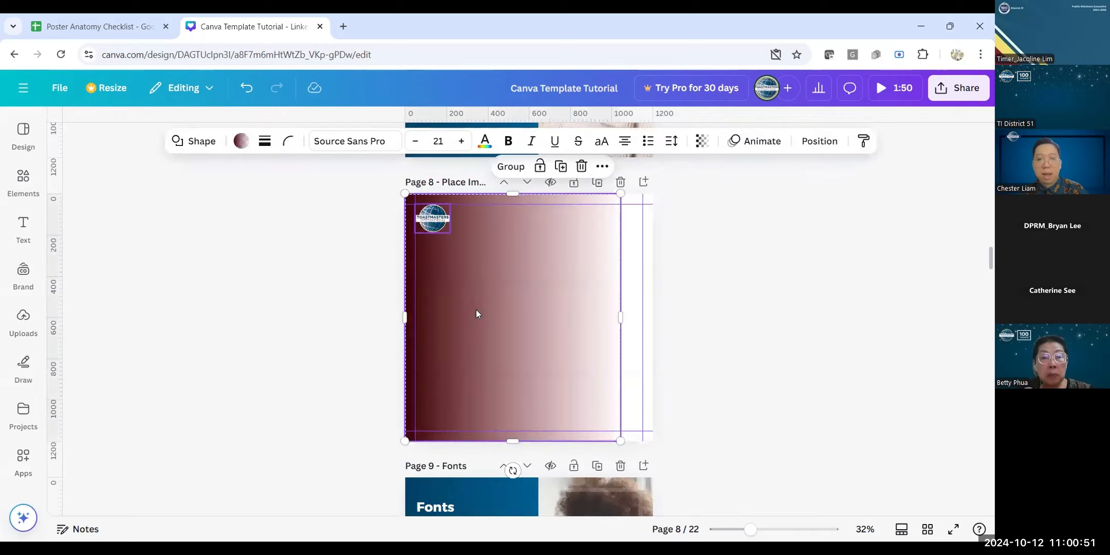
Step: Copy the transparent microphone photo from page 6 and paste it onto page 8 so it fills the page
scroll(664, 235, "up", 8)
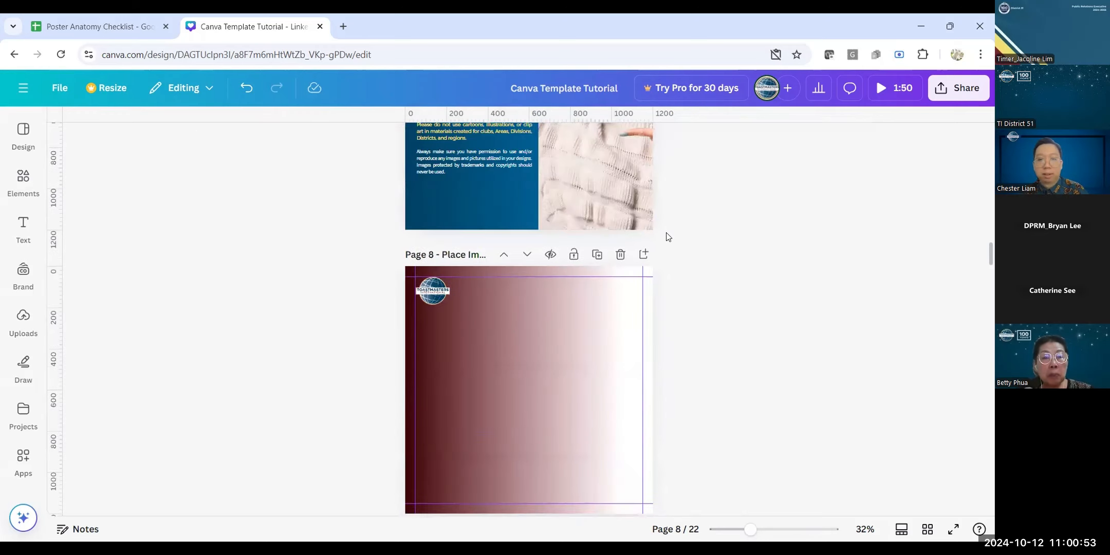
scroll(617, 265, "up", 4)
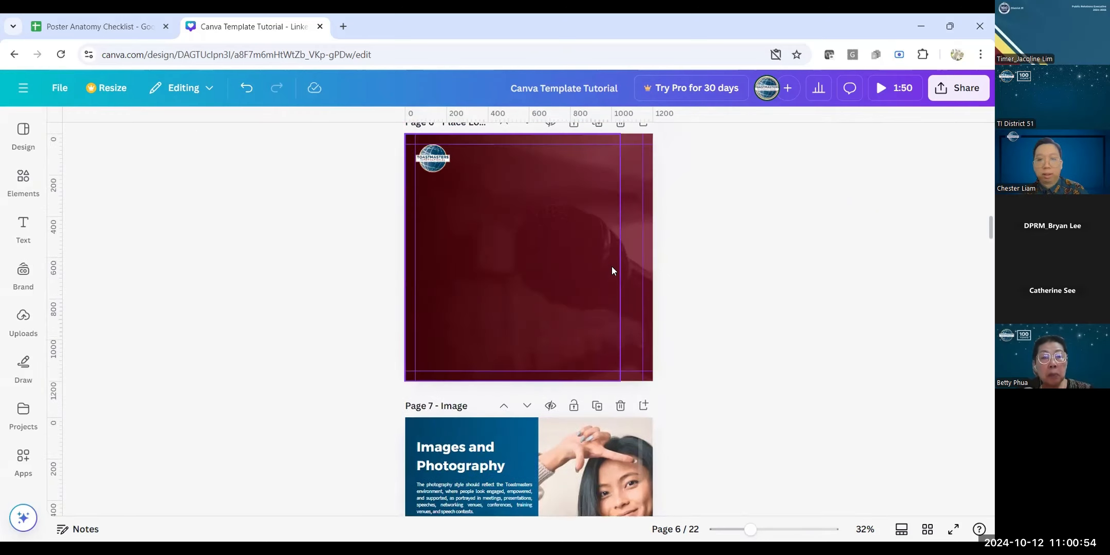
scroll(647, 277, "down", 12)
left_click(648, 281)
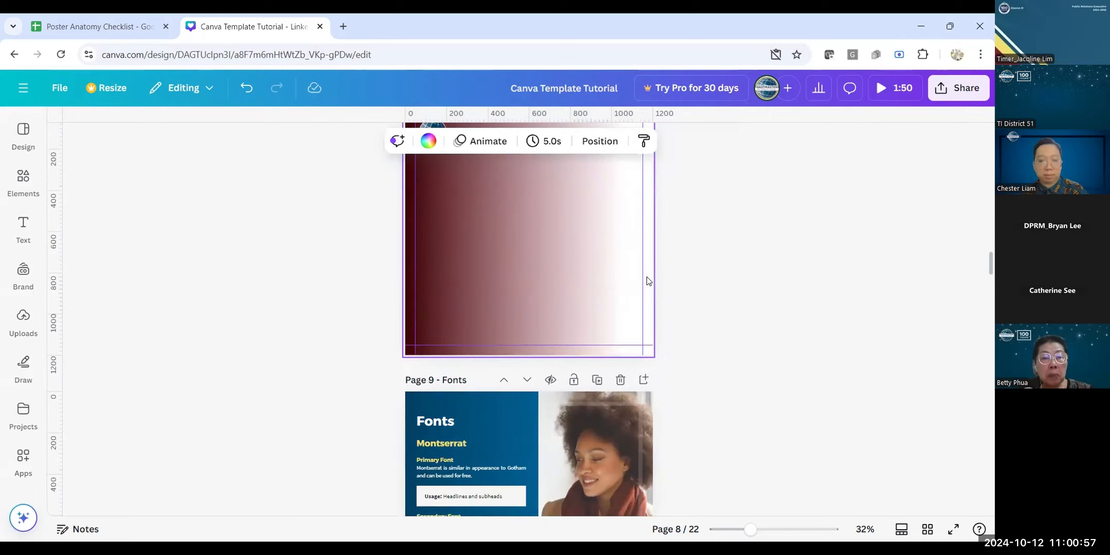
left_click(643, 278)
scroll(605, 274, "up", 2)
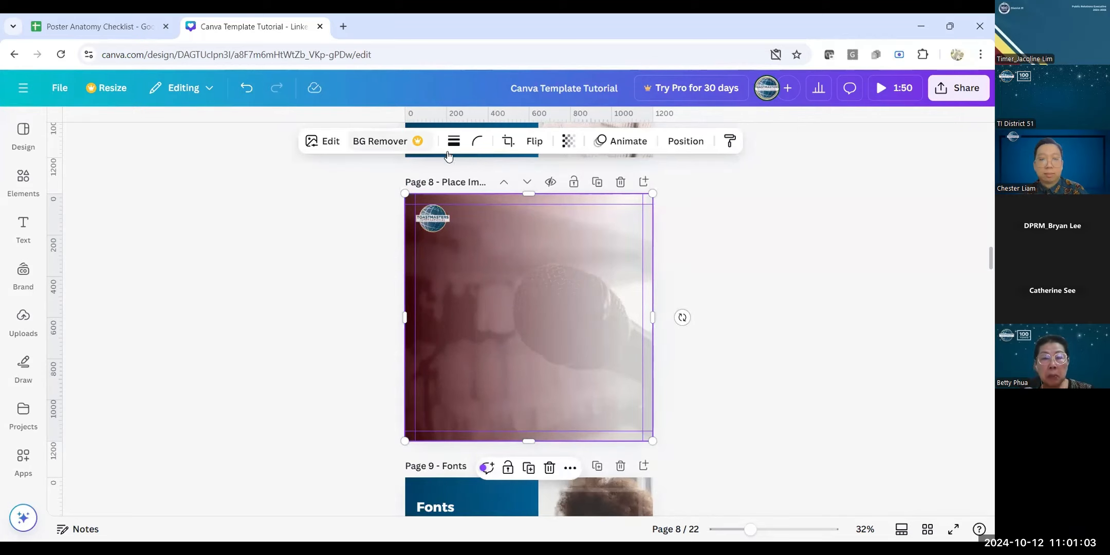
Step: Move the microphone photo below the logo and the gradient rectangle in the layer order of page 8
left_click(573, 278)
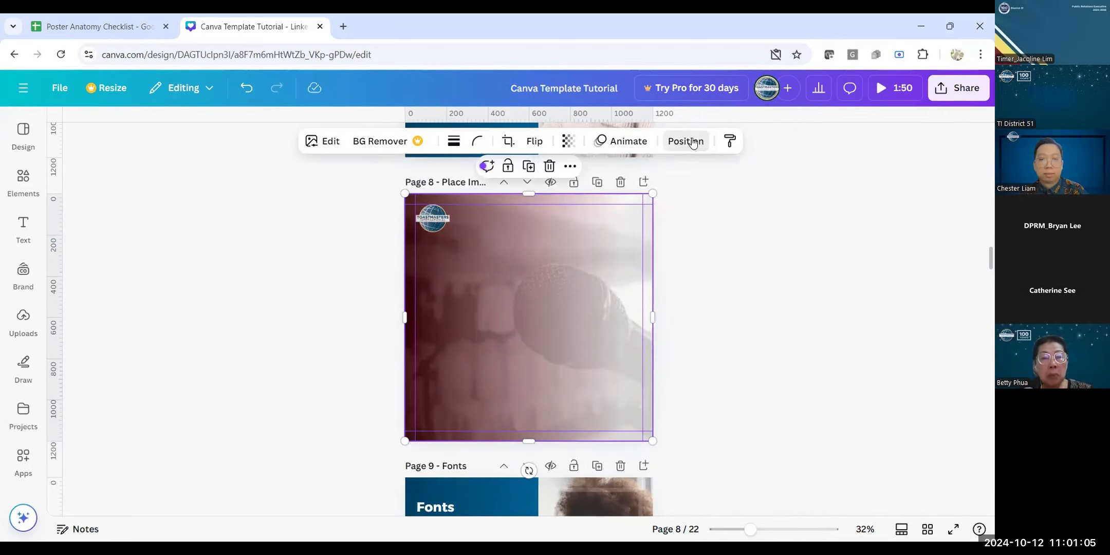
left_click(692, 143)
left_click(218, 170)
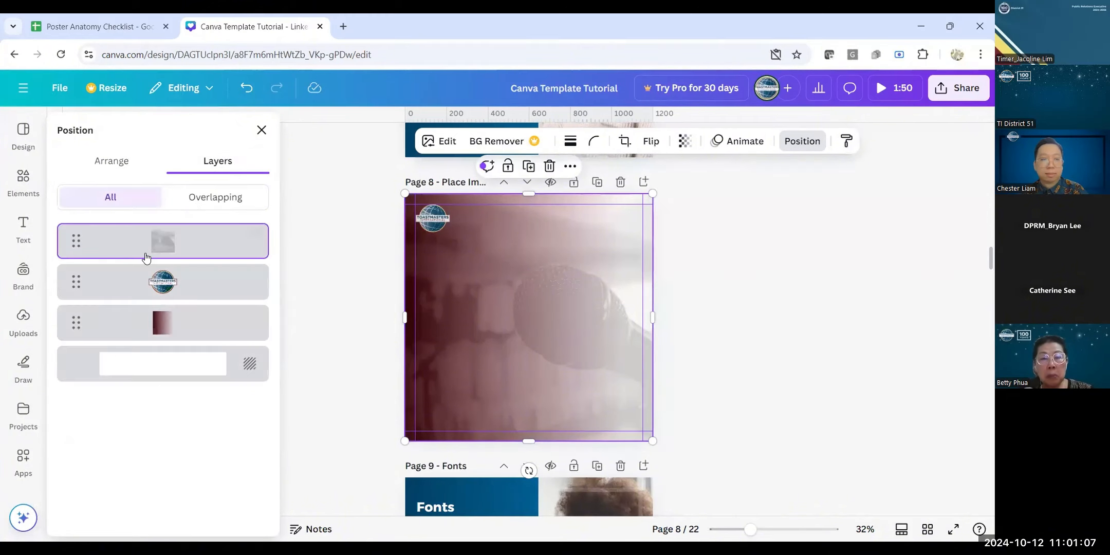
left_click_drag(154, 241, 157, 355)
Step: Set the page 8 background to the maroon linear gradient from the document colours
left_click(156, 354)
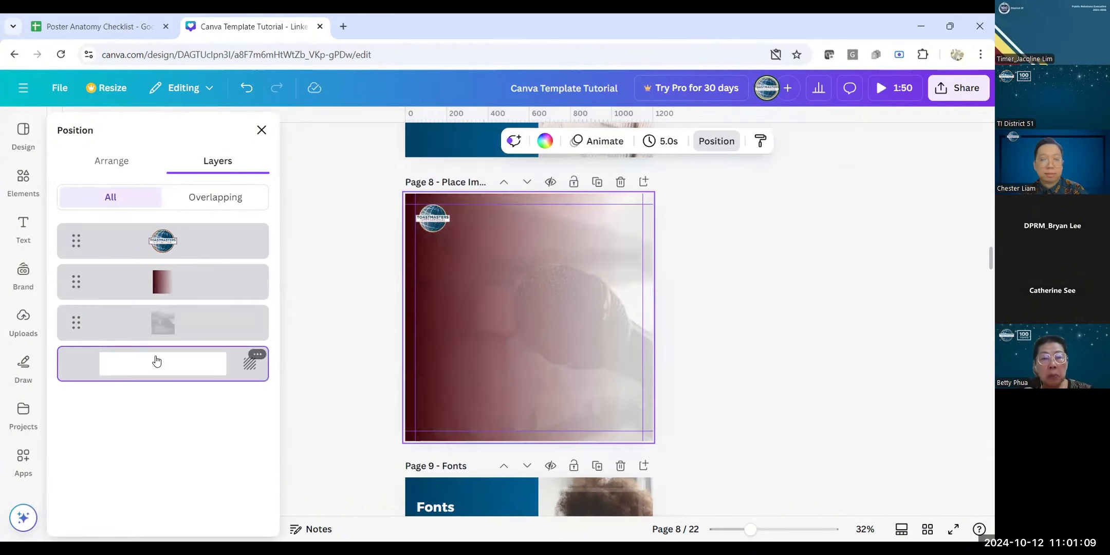
left_click(545, 141)
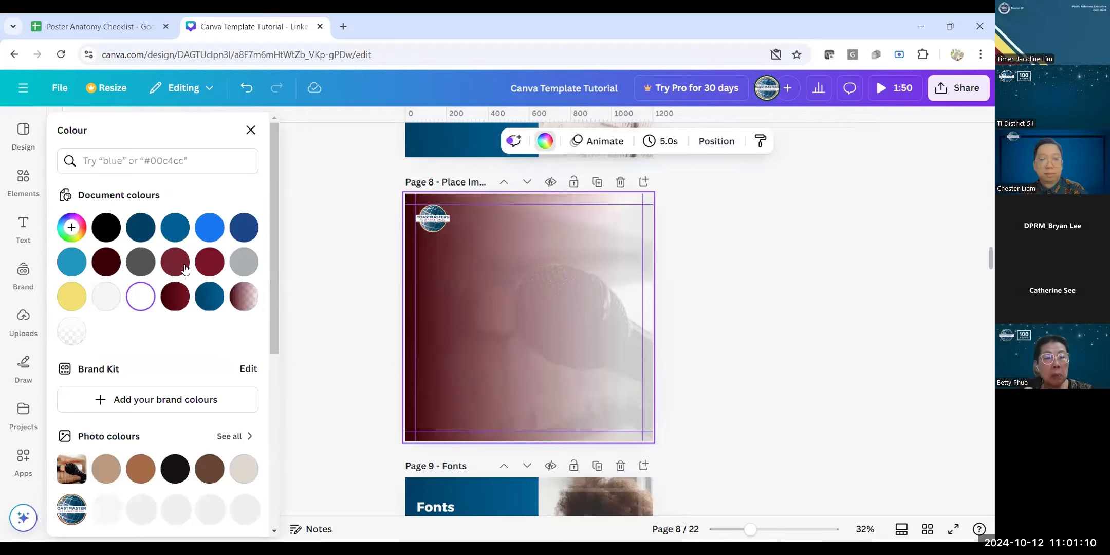
left_click(175, 296)
left_click(704, 284)
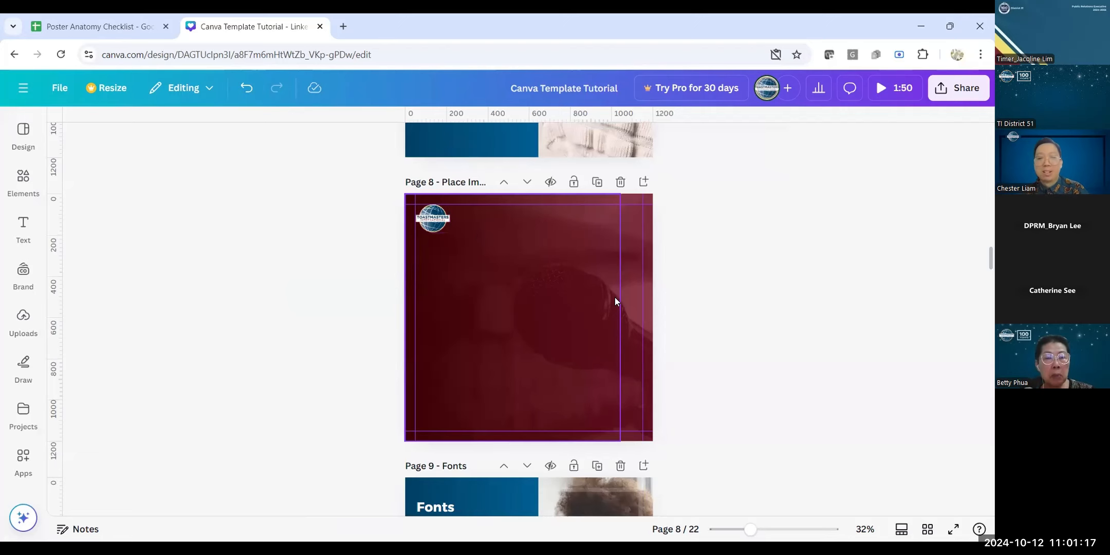
scroll(615, 298, "up", 10)
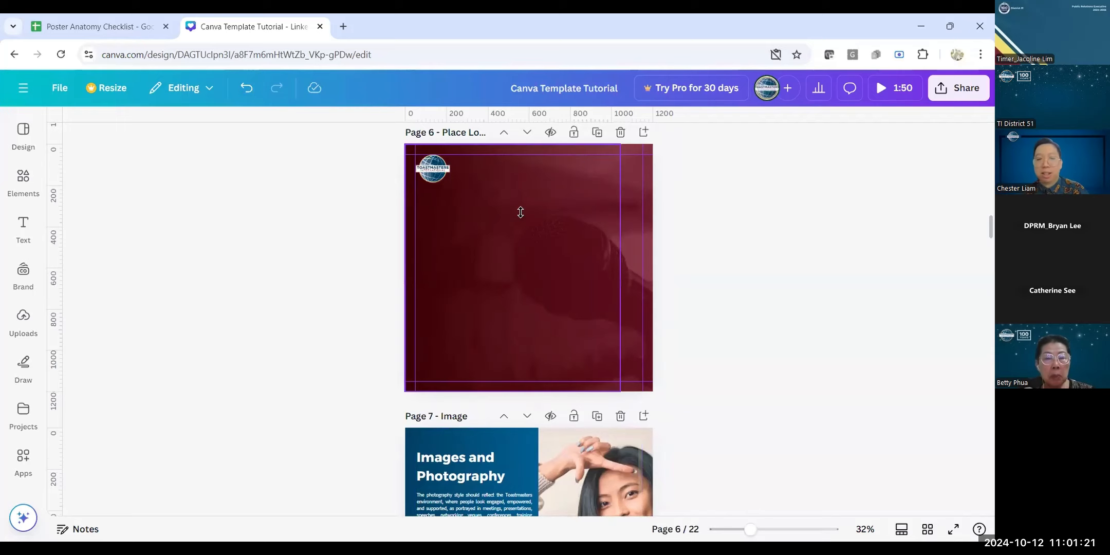
scroll(542, 252, "down", 10)
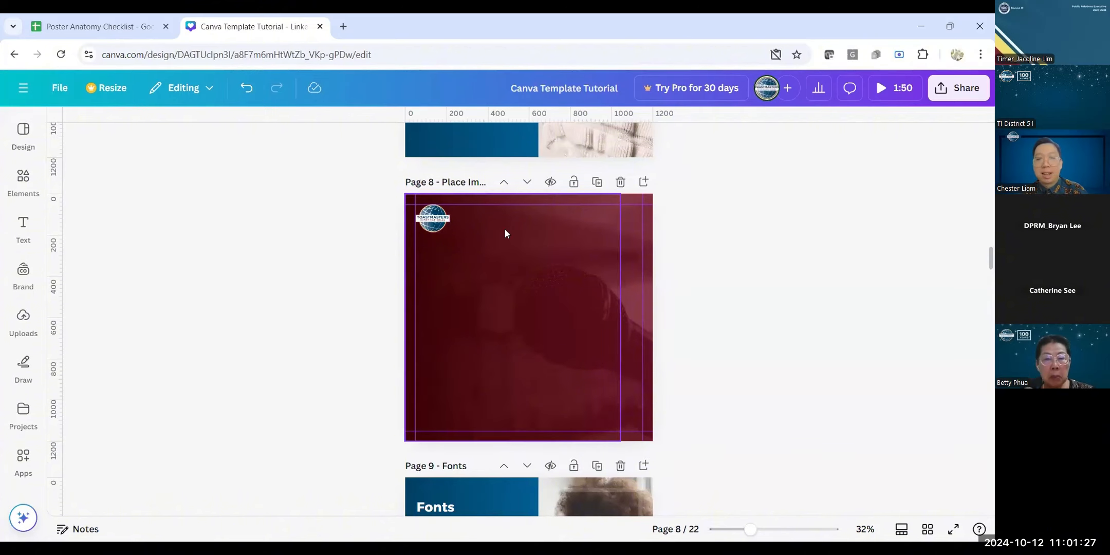
scroll(505, 229, "up", 2)
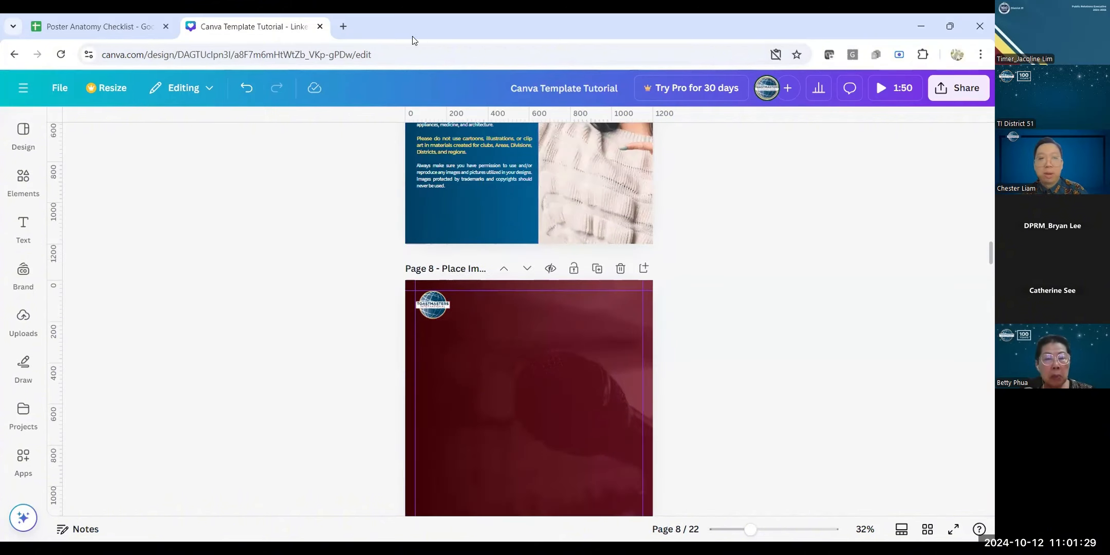
left_click(344, 27)
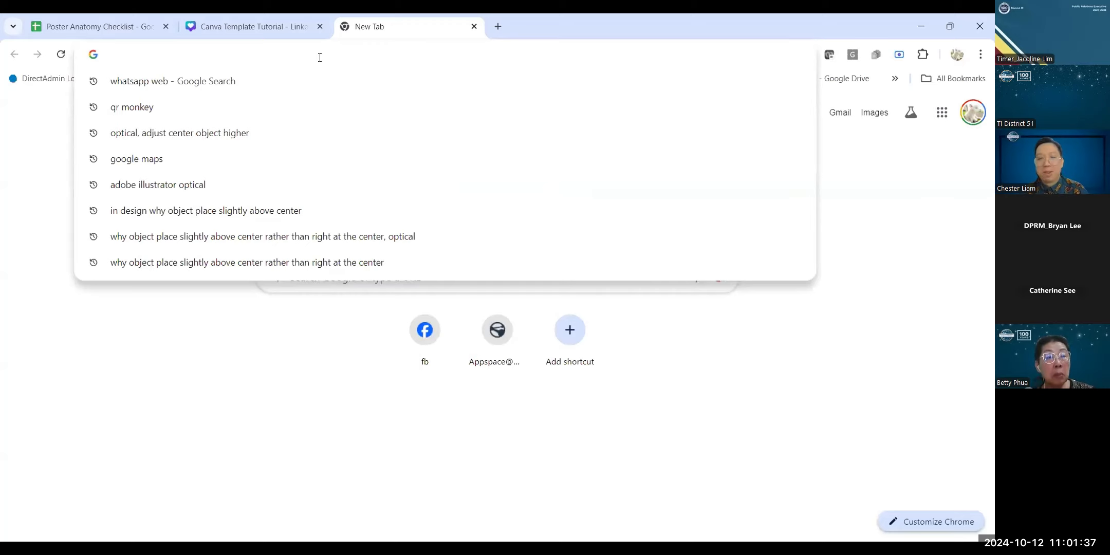
type("www")
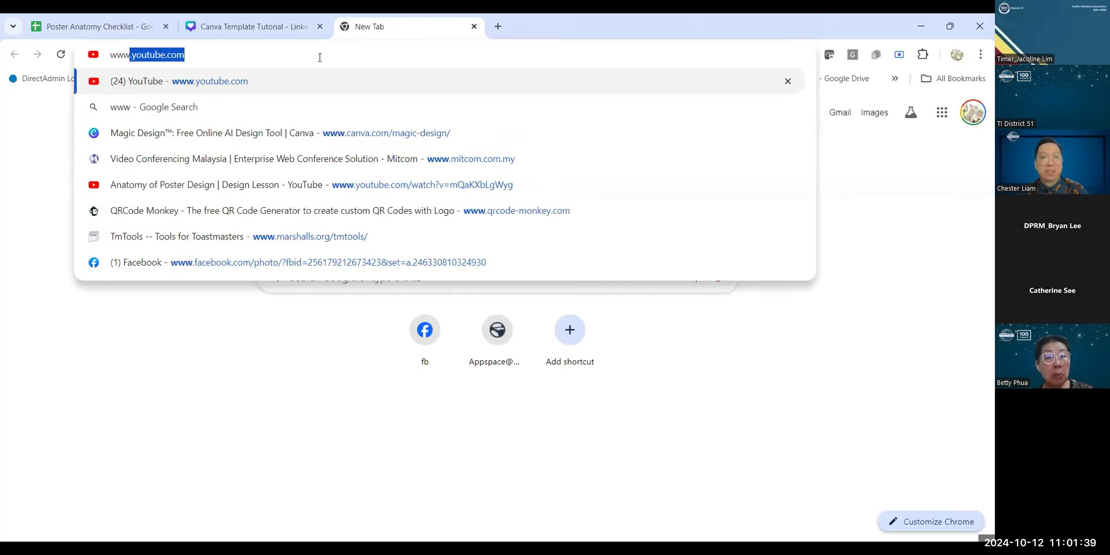
type(".freepik.com")
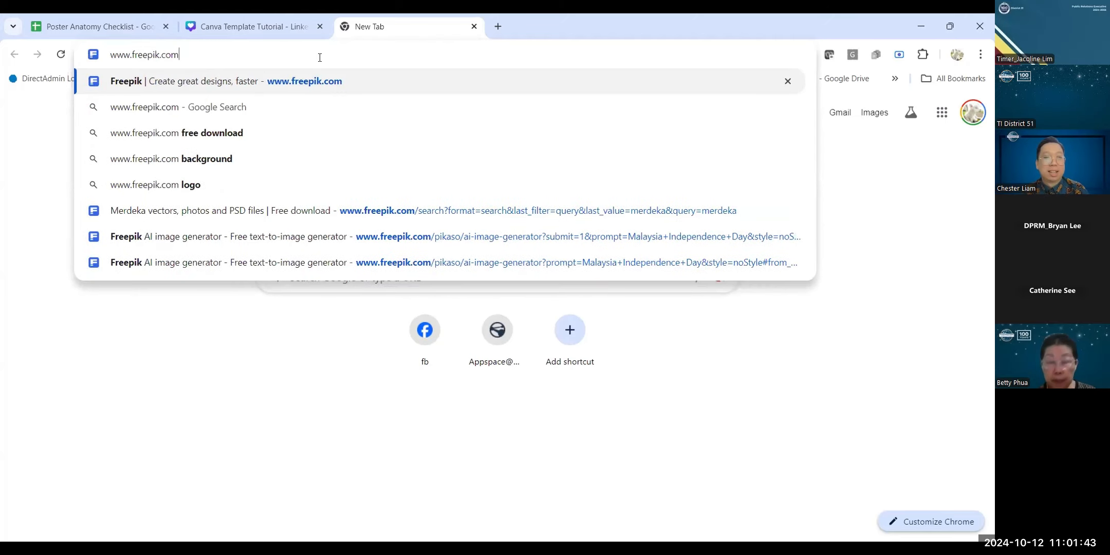
key("Return")
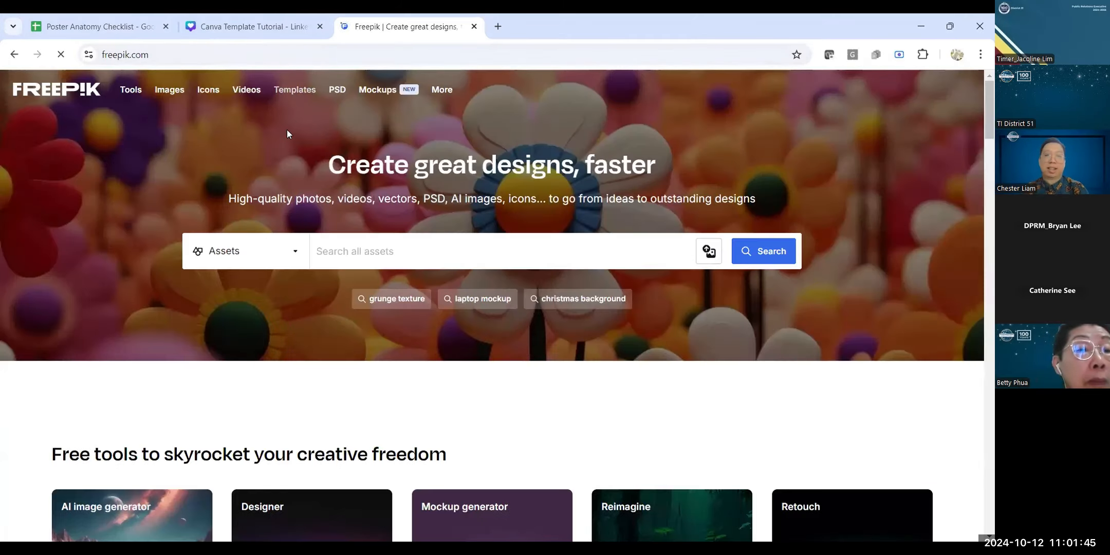
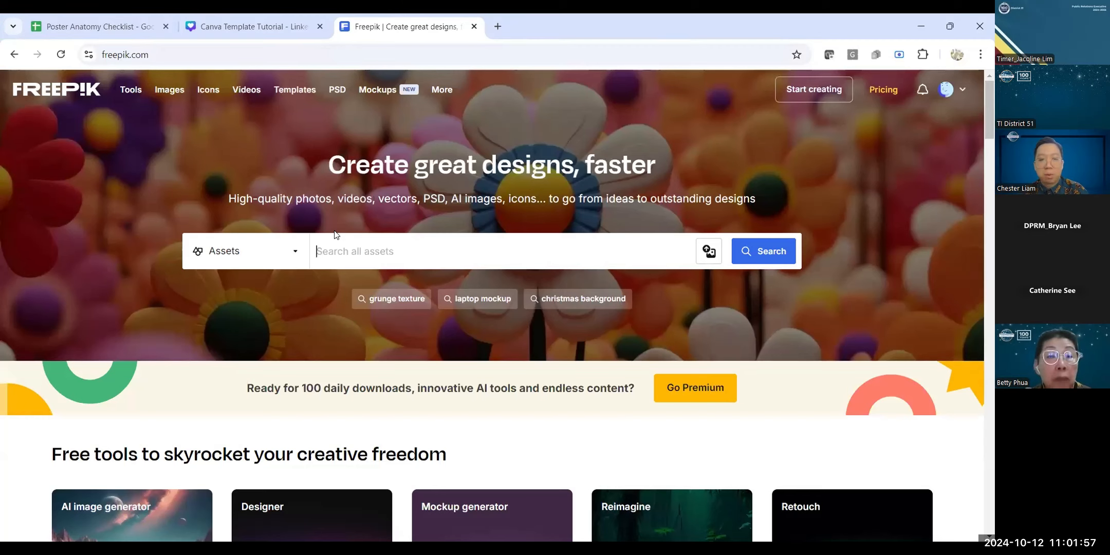
scroll(349, 242, "down", 5)
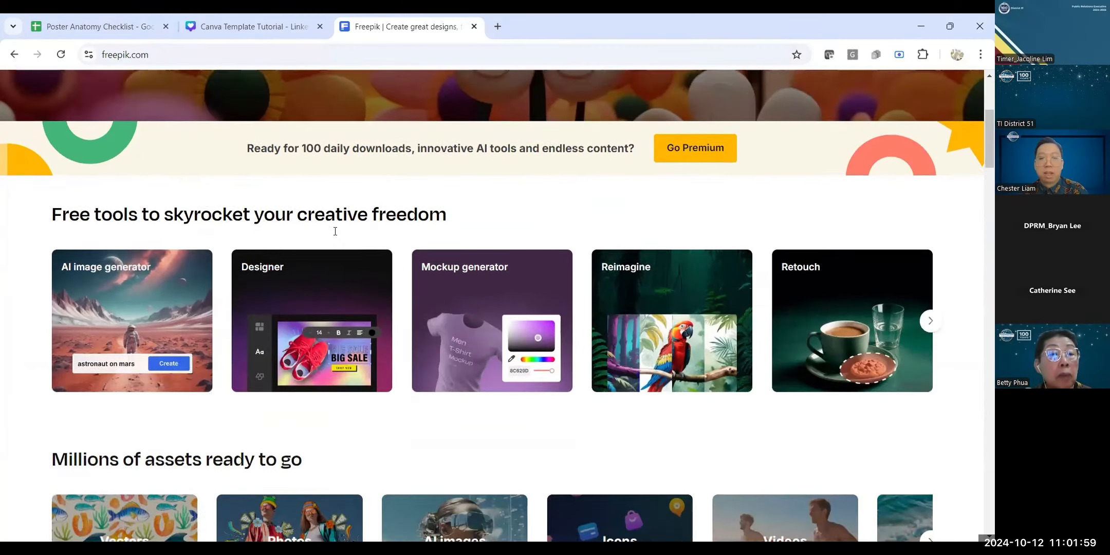
scroll(360, 246, "up", 5)
left_click(431, 258)
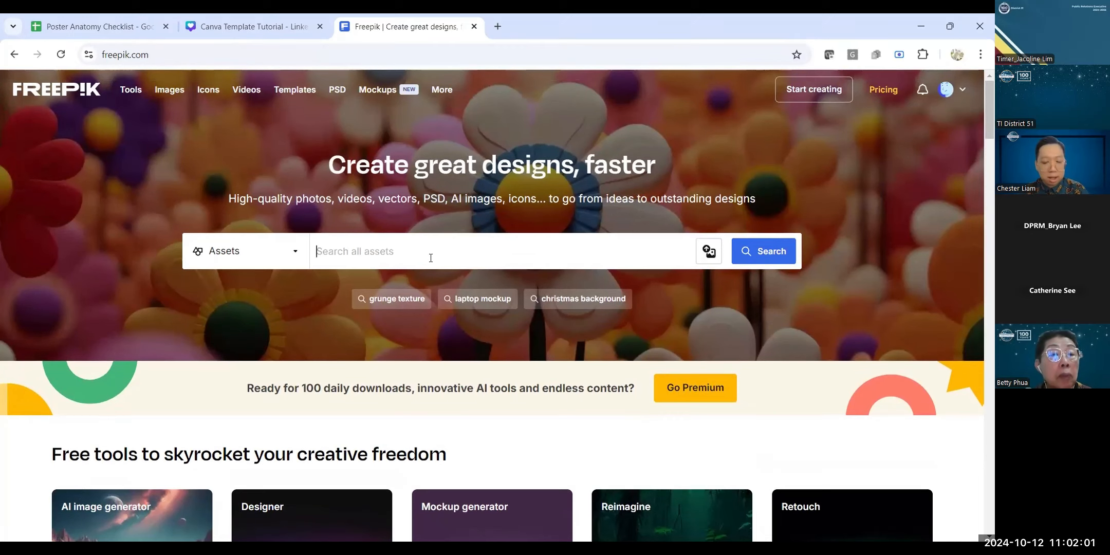
Step: Switch back to the Canva design and examine the businessman photo on the page 1 poster
left_click(299, 16)
scroll(986, 240, "up", 2)
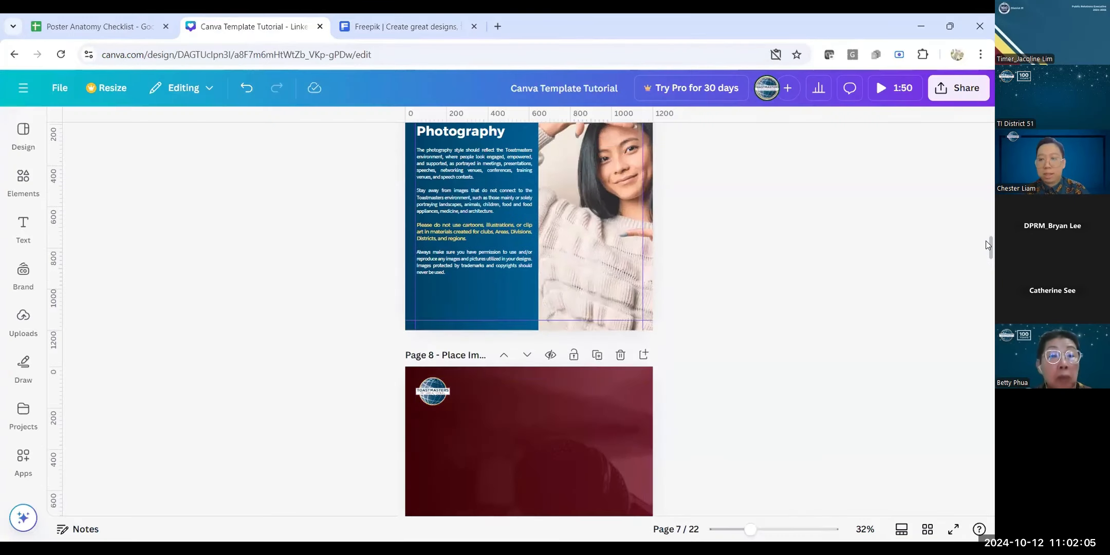
left_click_drag(987, 240, 987, 129)
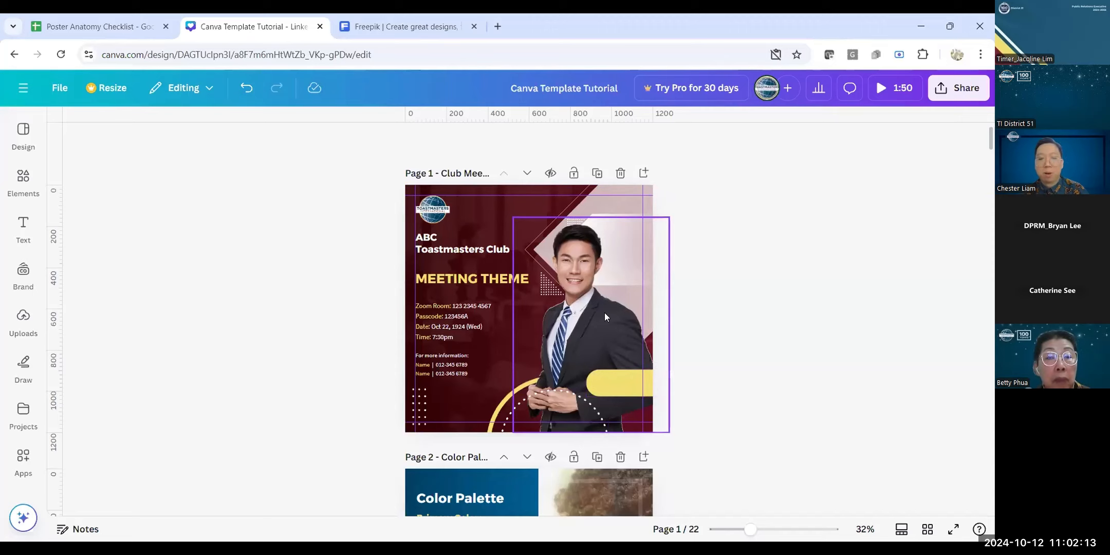
Step: Return to Freepik and search its assets for "businessman"
left_click(390, 33)
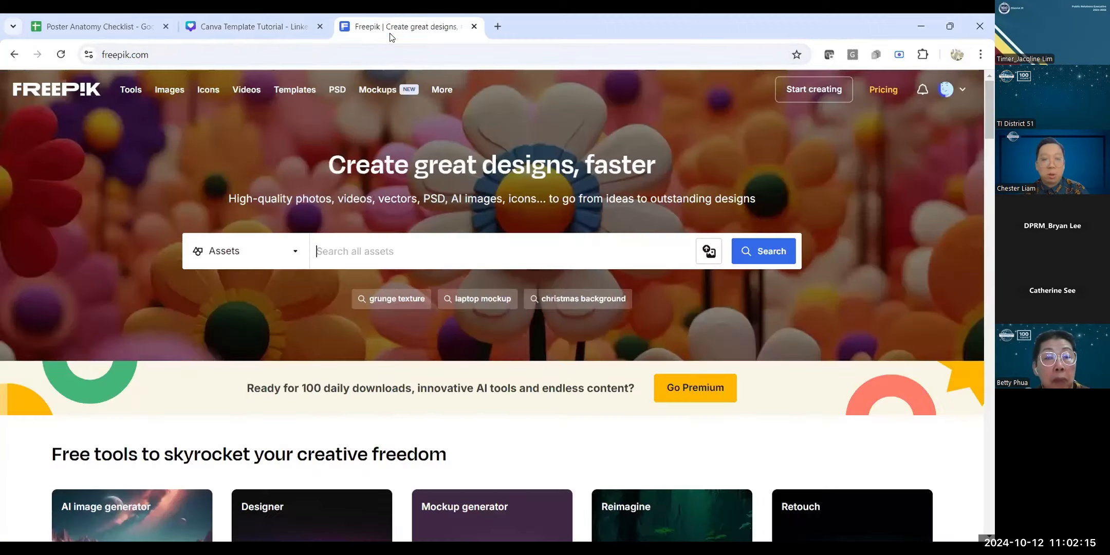
left_click(366, 251)
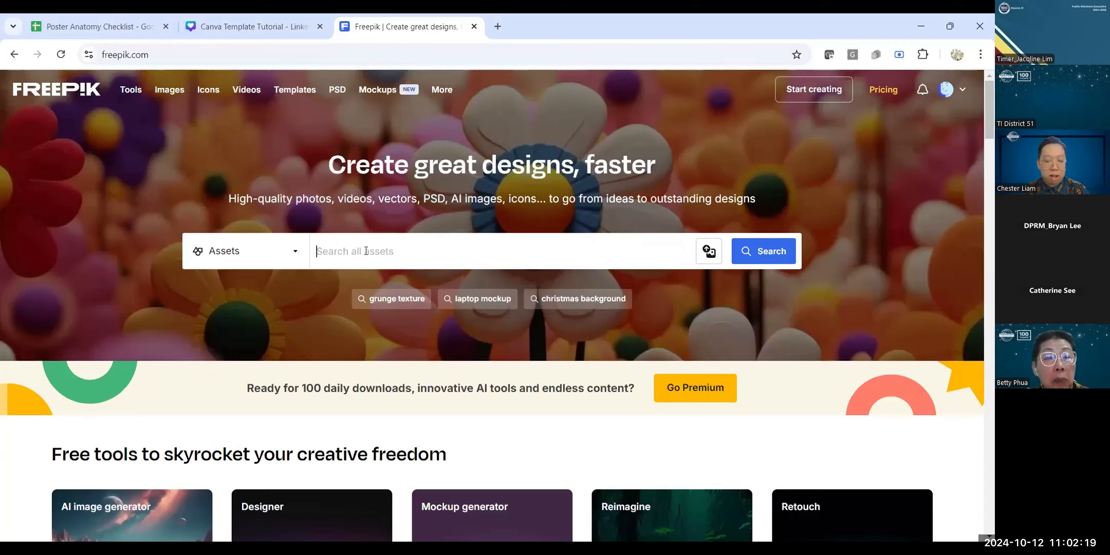
type("bus")
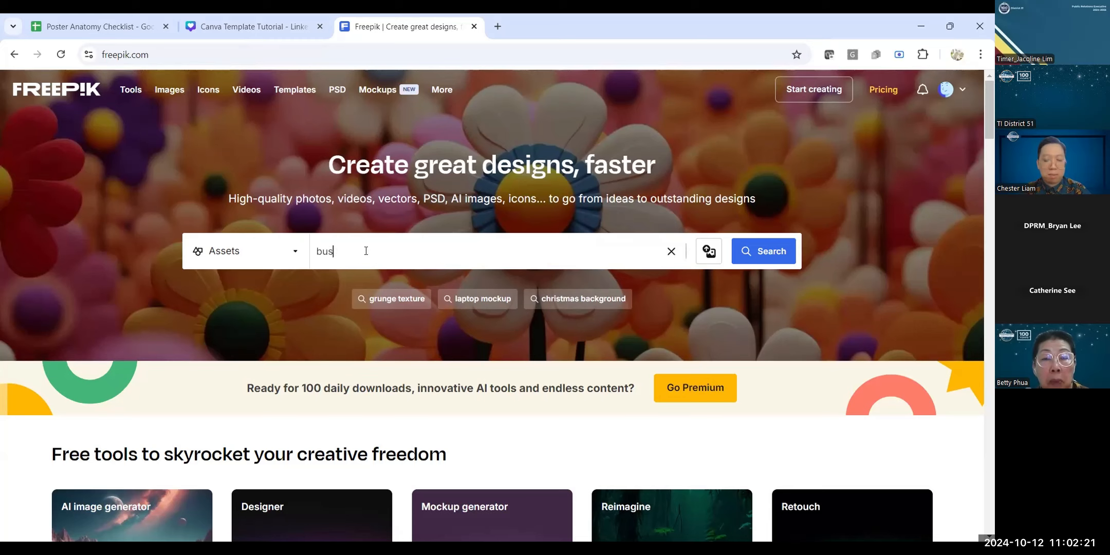
type("i")
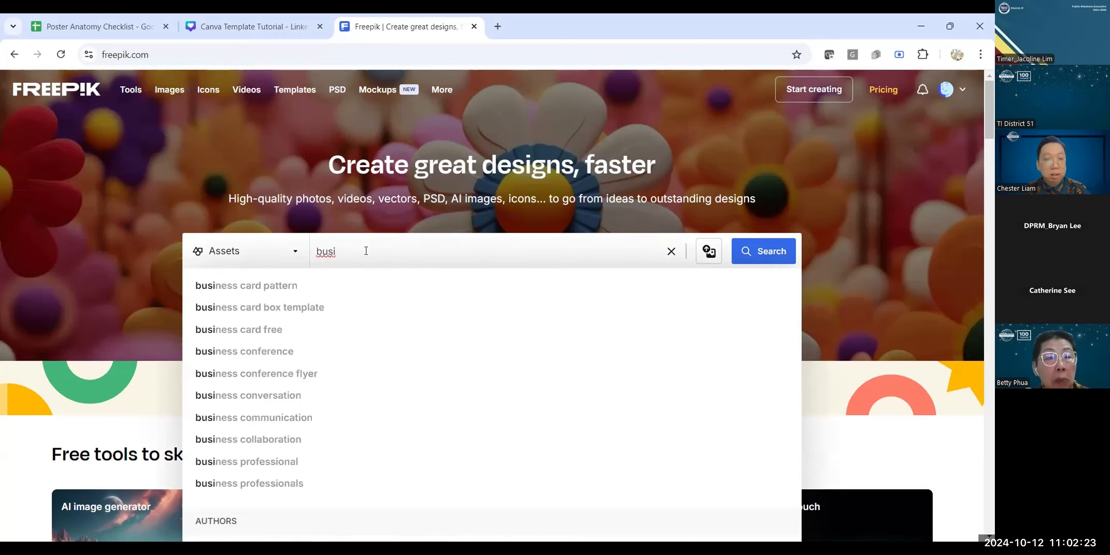
type("nessm")
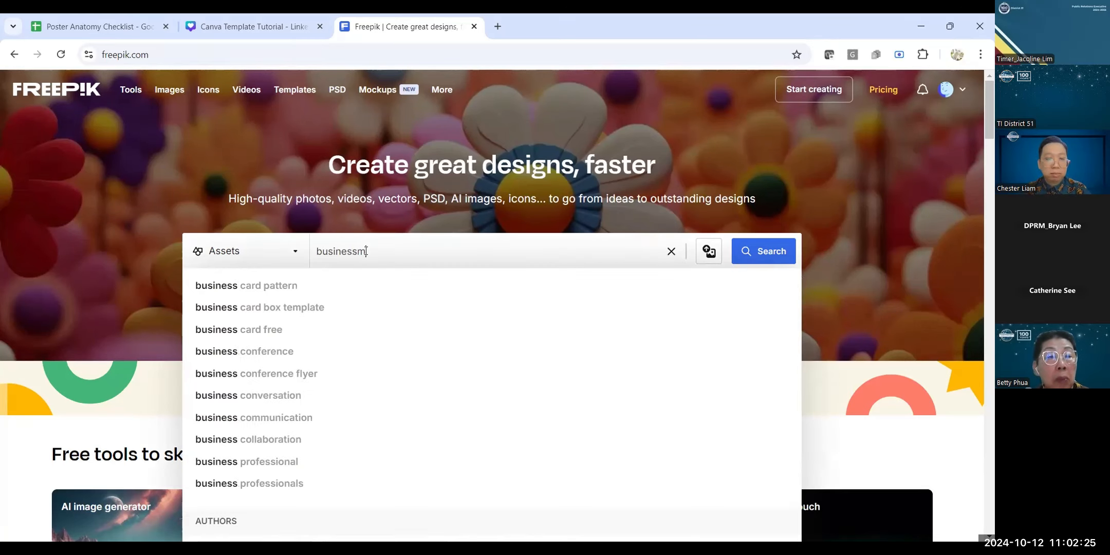
type("an")
key("Return")
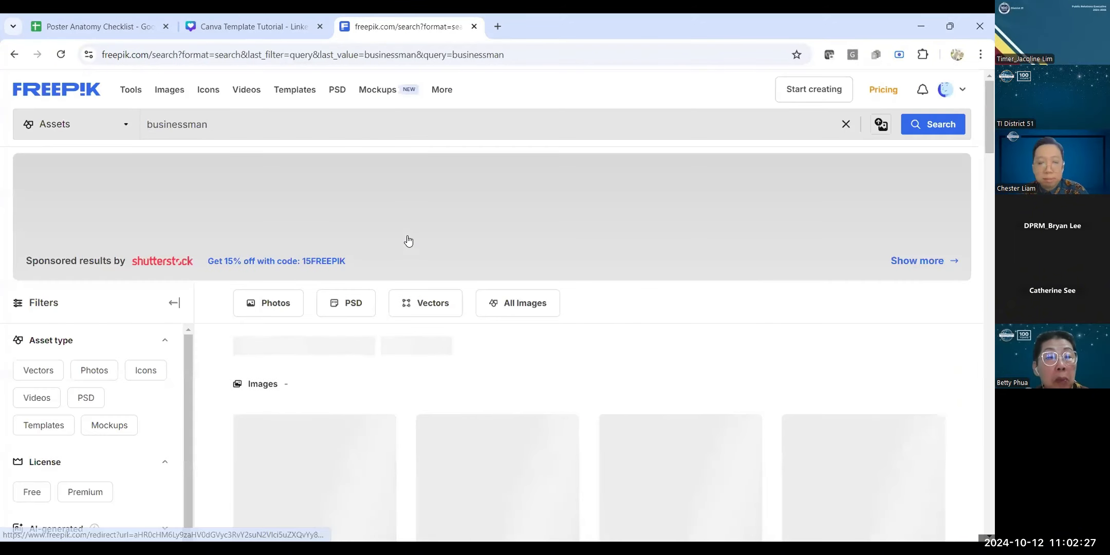
Step: Remove the background from the free photo of the Asian businessman with a striped blue tie and copy the cut-out image
scroll(517, 242, "down", 3)
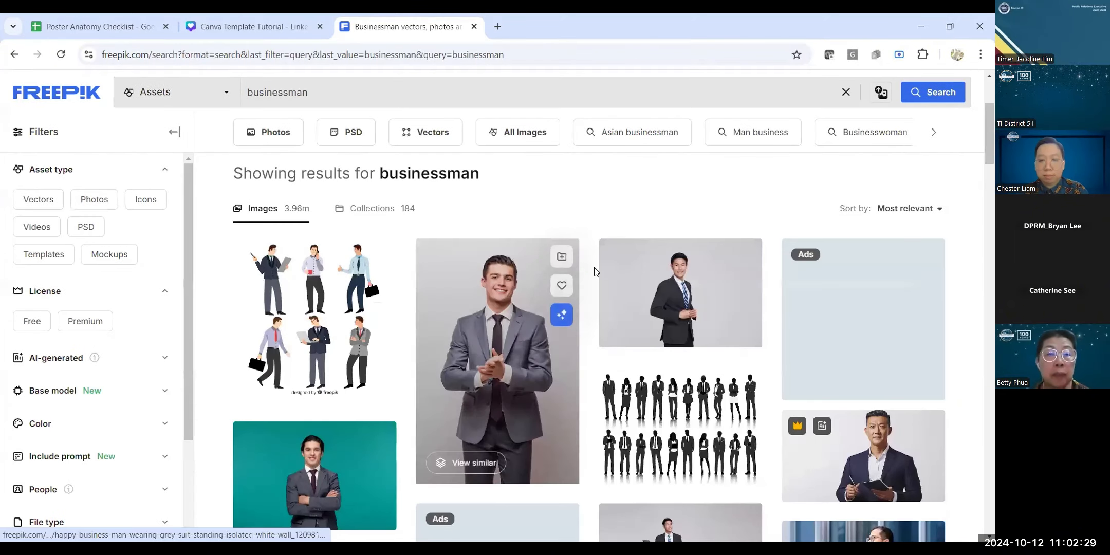
left_click(666, 276)
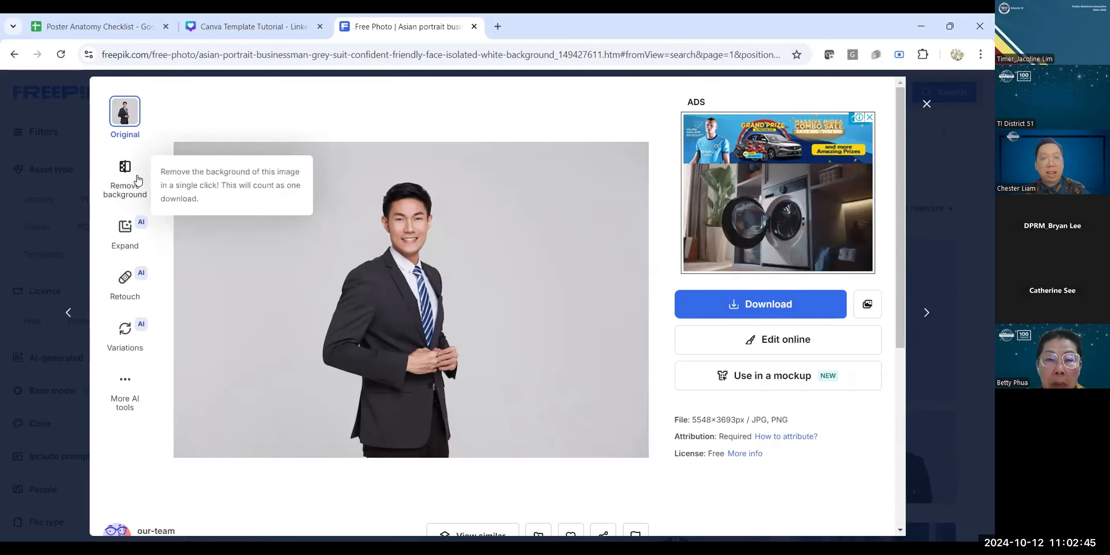
left_click(113, 186)
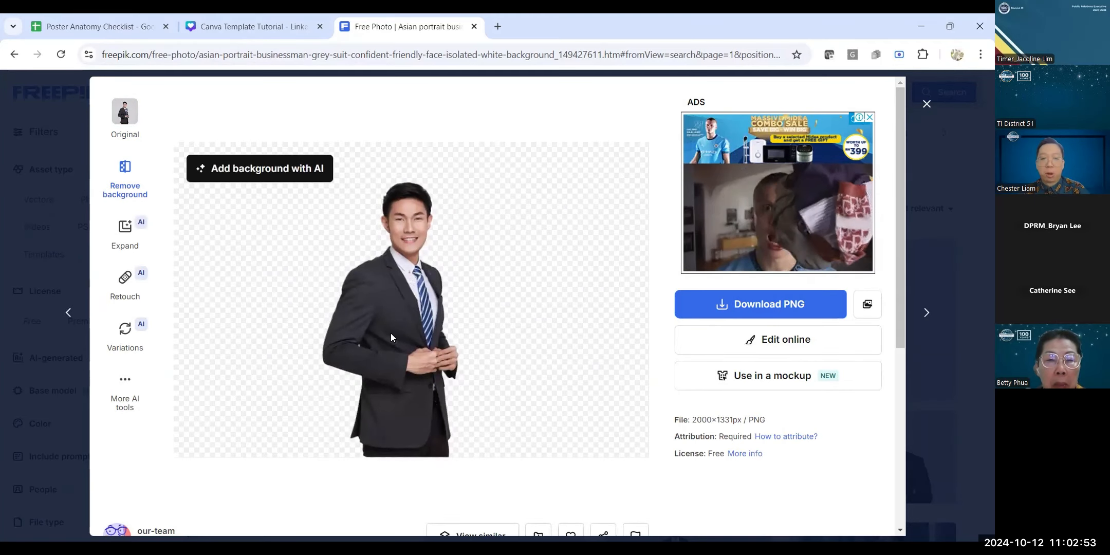
right_click(398, 294)
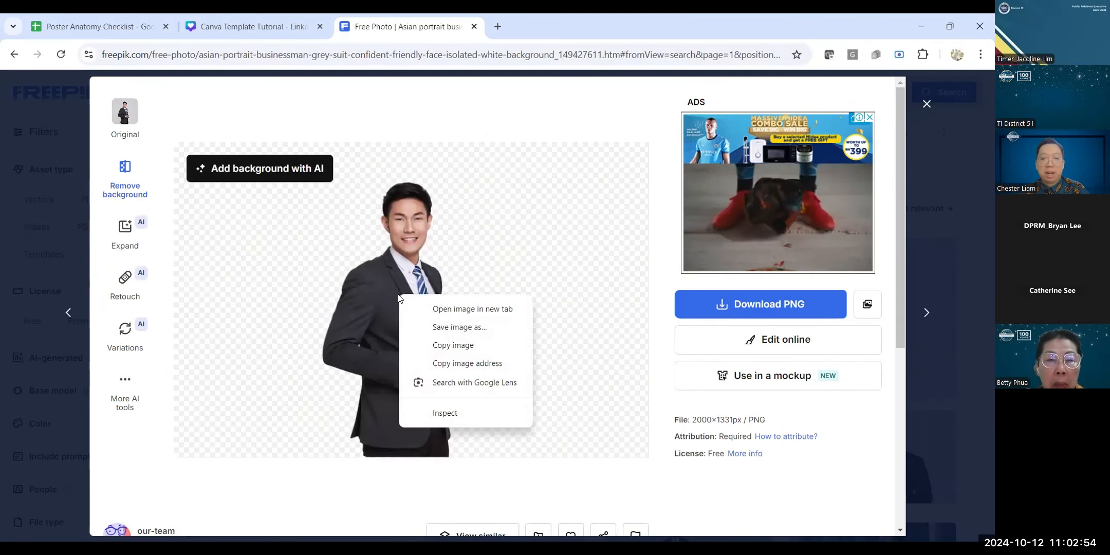
left_click(444, 346)
right_click(419, 276)
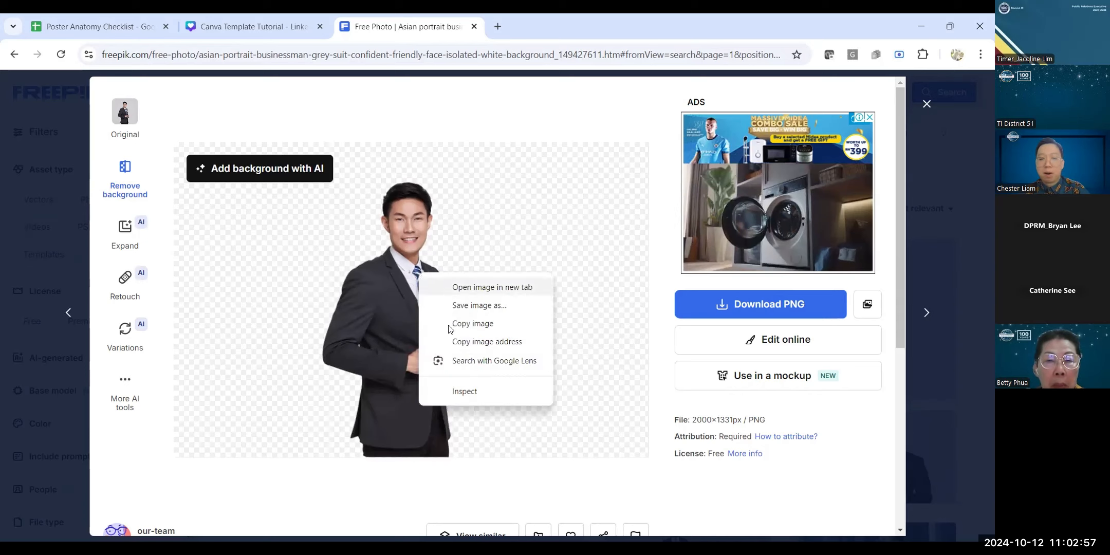
left_click(463, 324)
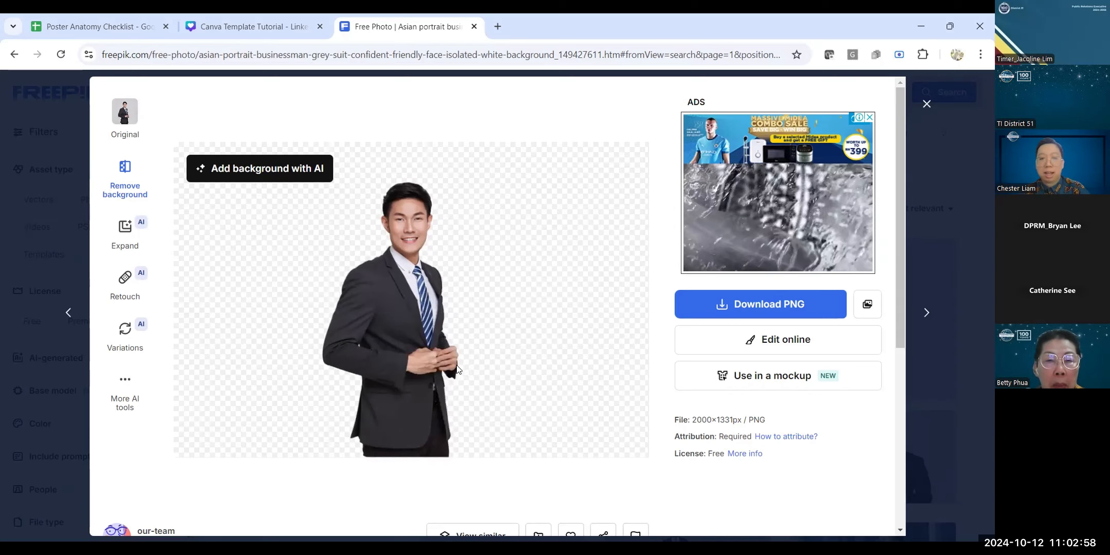
Step: Switch to the Canva design and paste the businessman cut-out onto page 6
left_click(249, 29)
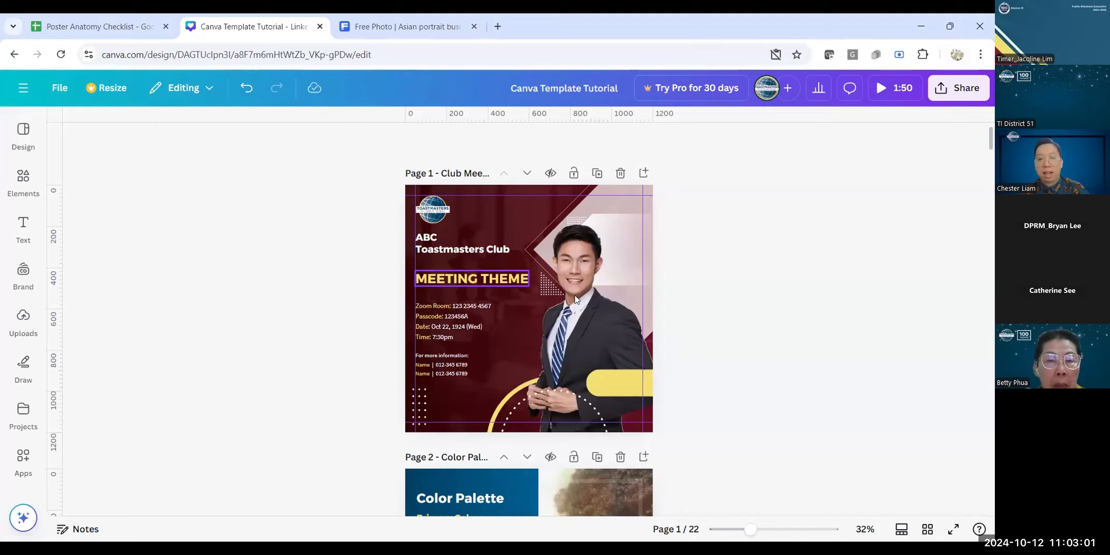
scroll(577, 289, "down", 20)
scroll(577, 291, "up", 3)
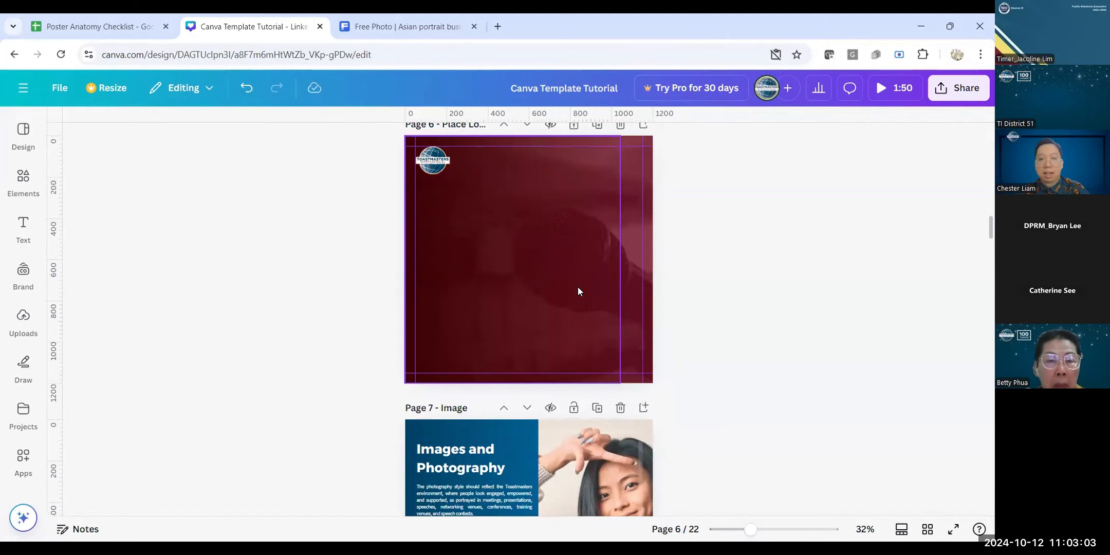
left_click(578, 291)
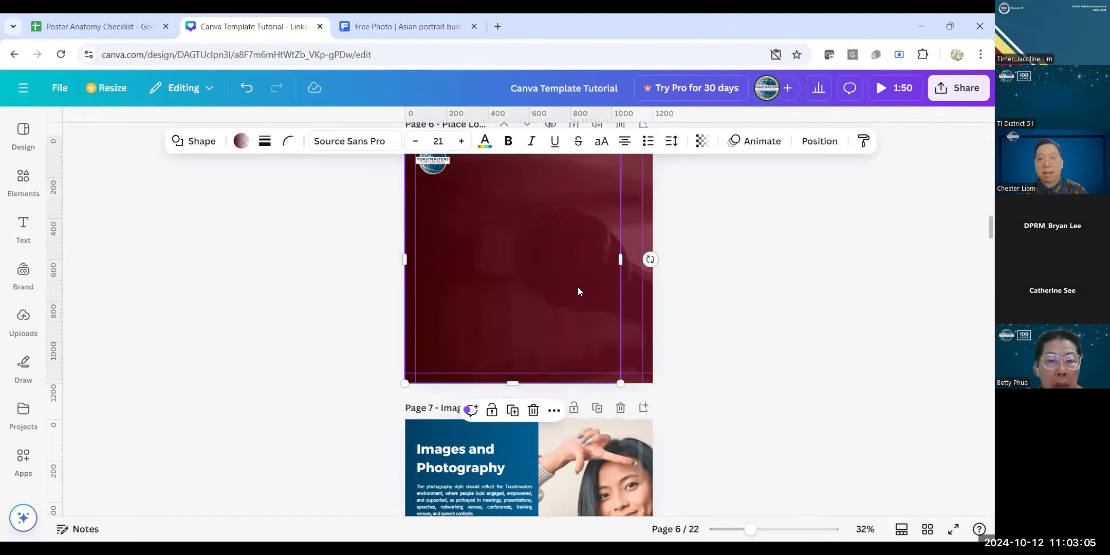
key("ctrl+v")
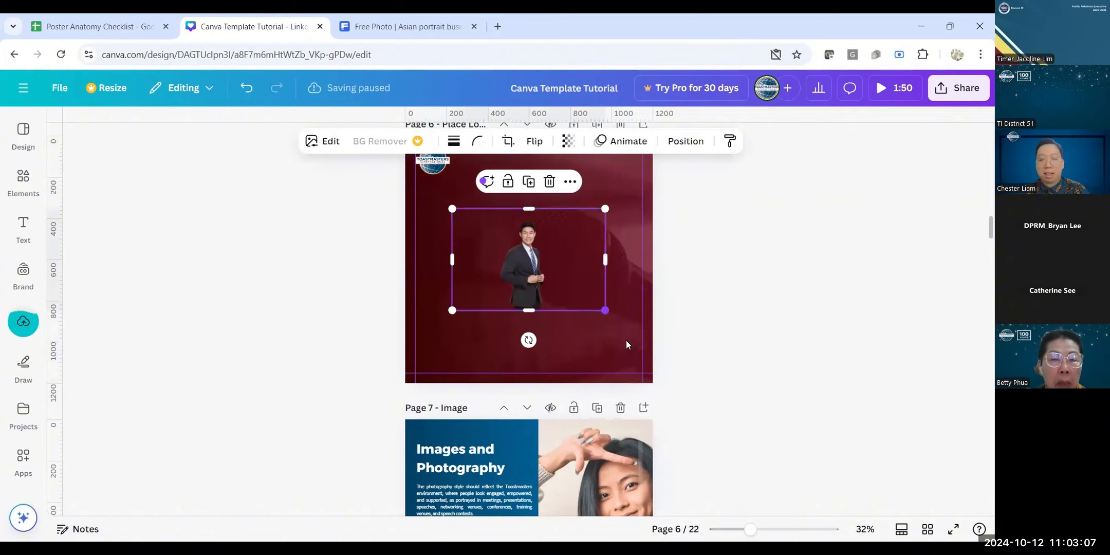
Step: Enlarge the businessman photo on page 6 until it spans nearly the full page height, with the man in the page's right half
left_click_drag(605, 312, 711, 391)
left_click_drag(713, 208, 793, 142)
scroll(466, 338, "up", 3)
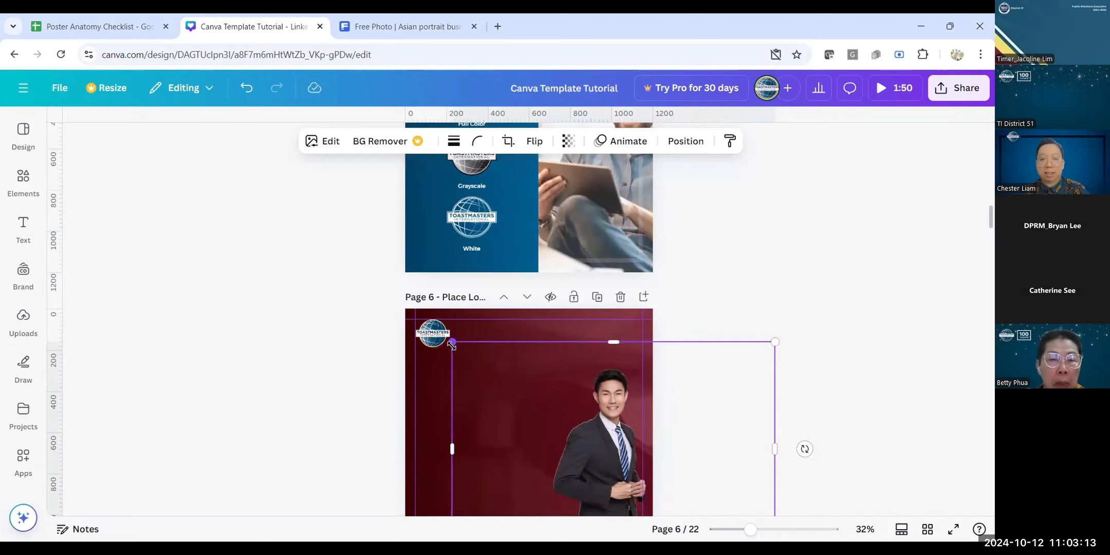
left_click_drag(453, 342, 419, 323)
scroll(610, 261, "down", 3)
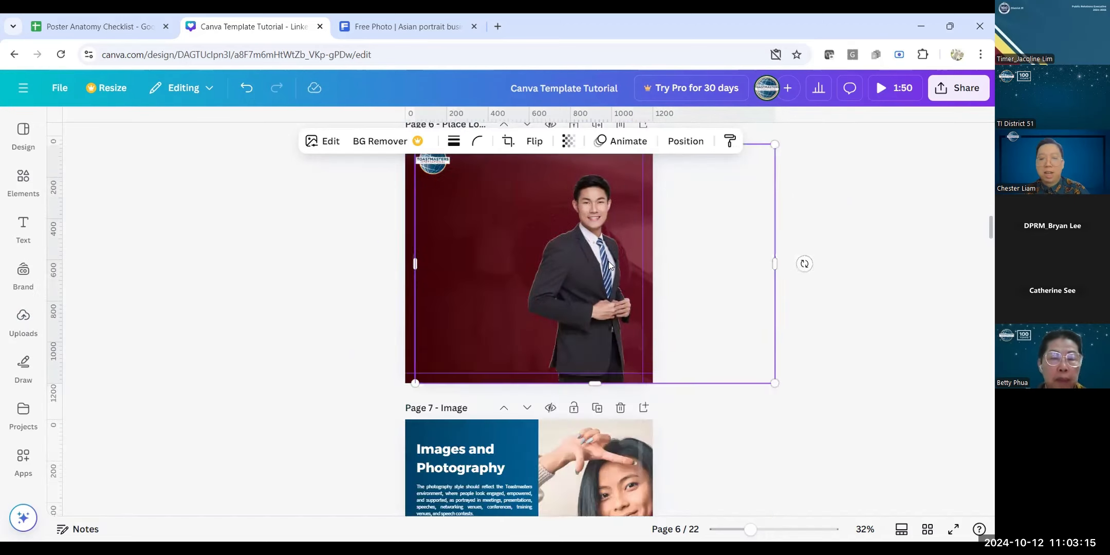
scroll(609, 261, "up", 2)
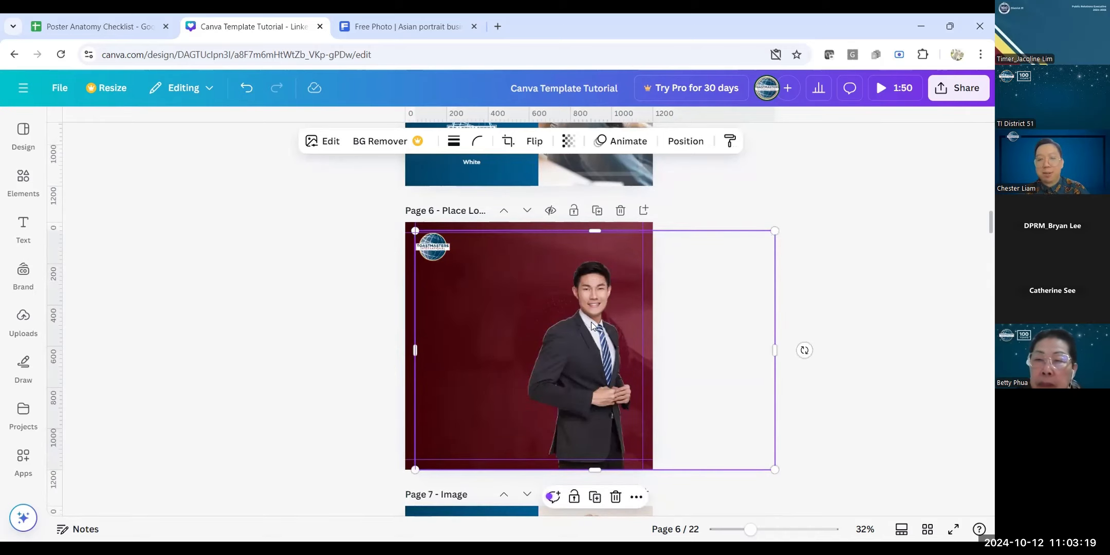
Step: Flip the businessman photo horizontally and crop its lower edge to just below his hands
left_click(535, 141)
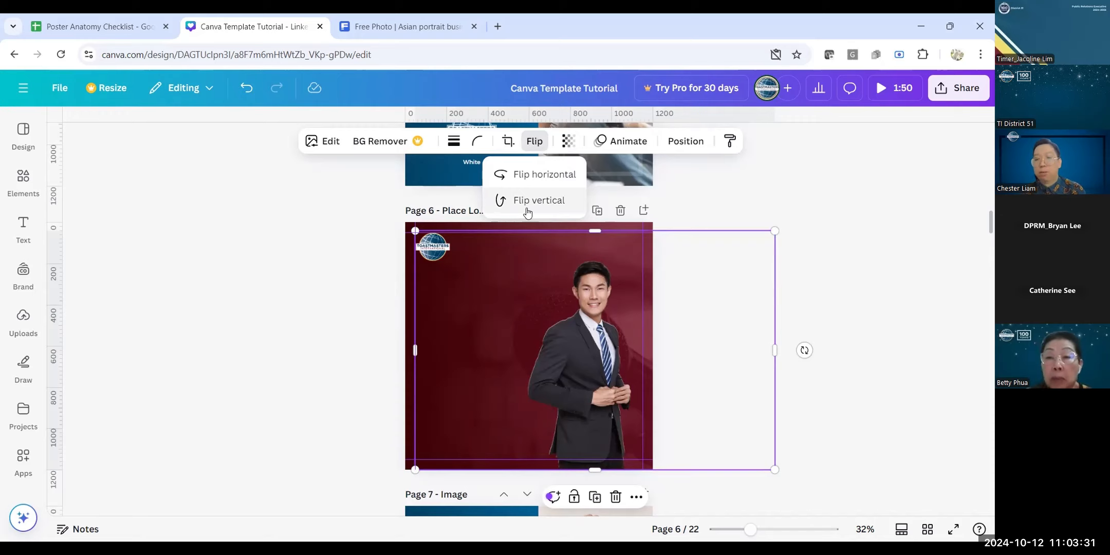
left_click(527, 175)
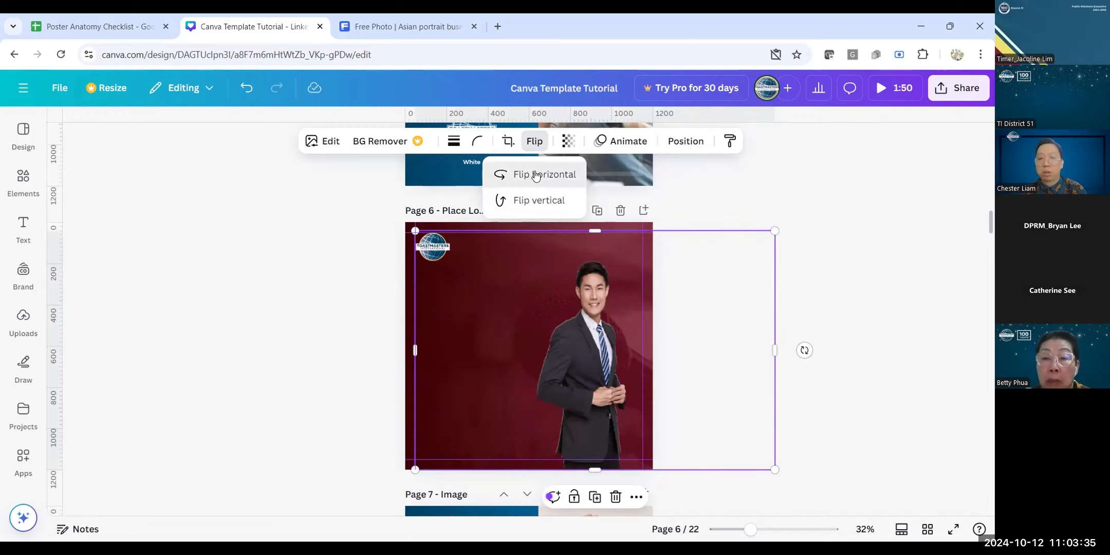
left_click(773, 279)
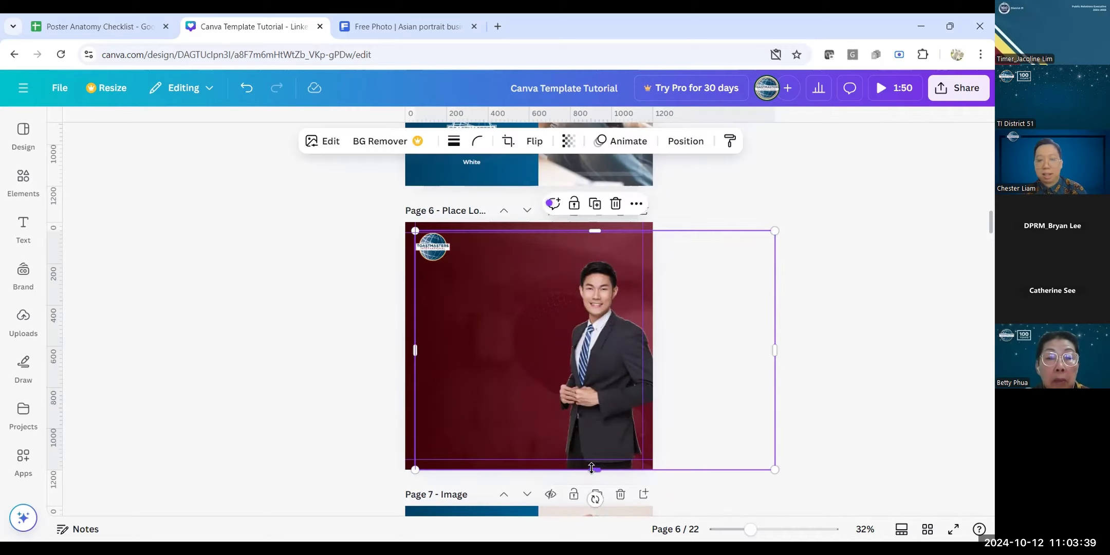
left_click_drag(594, 470, 591, 400)
left_click_drag(415, 324, 543, 328)
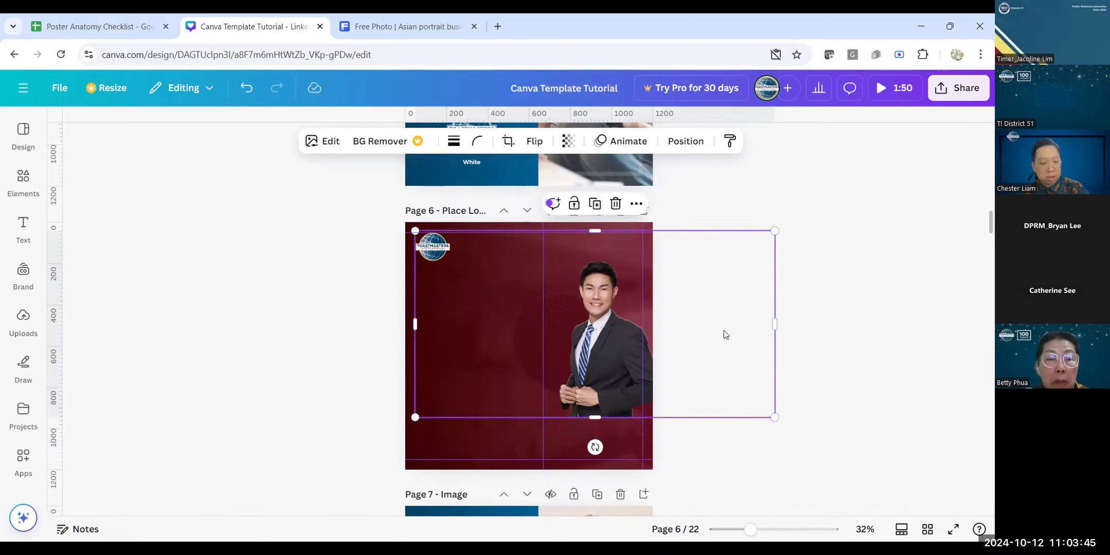
key("ctrl+z")
left_click(362, 327)
left_click(612, 315)
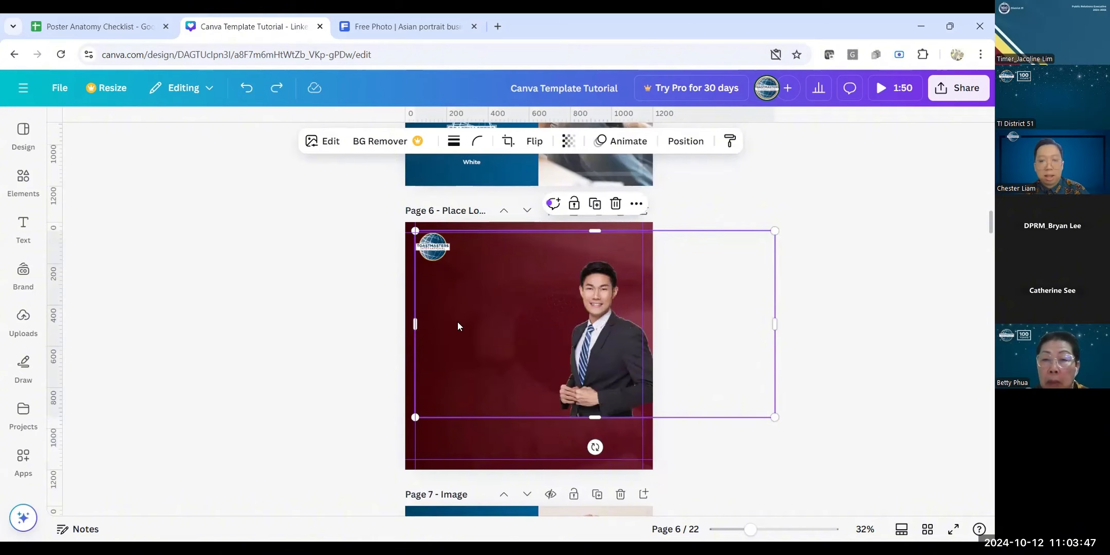
Step: Move the businessman photo slightly right and crop its empty sides to a frame 550 wide by 905 high, ending at the right margin guide
left_click_drag(590, 345, 612, 342)
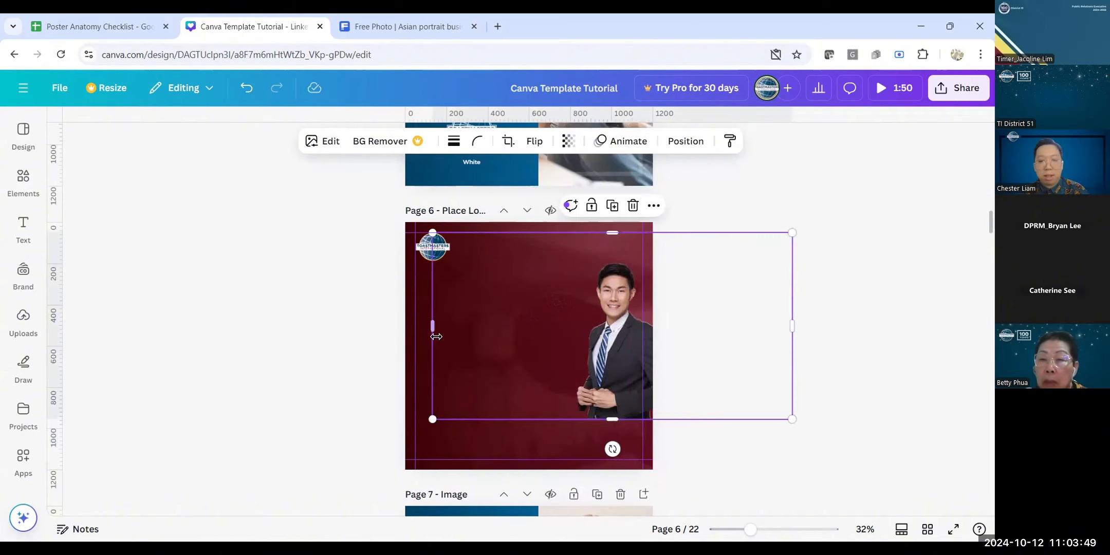
left_click_drag(433, 327, 542, 341)
left_click_drag(754, 326, 643, 337)
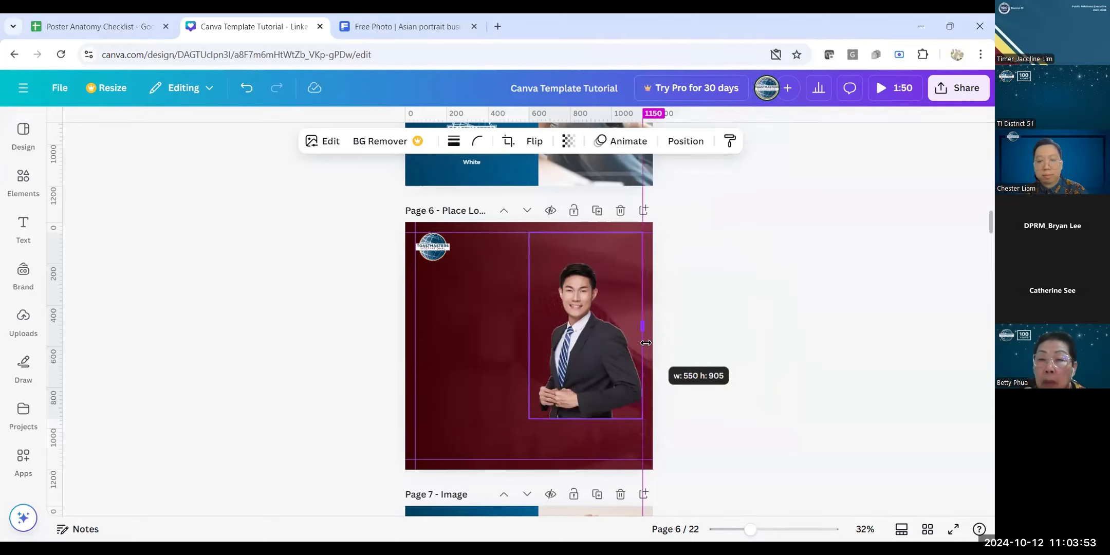
Step: Crop the businessman photo to just above his head and enlarge it to page 6's bottom edge, with its frame running past the right edge
left_click_drag(580, 237, 581, 259)
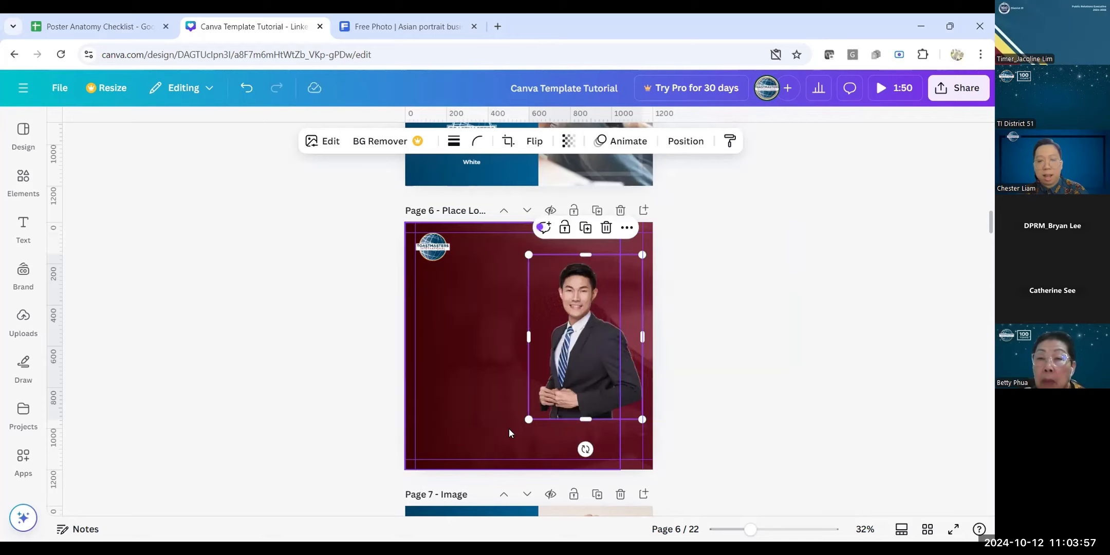
left_click_drag(497, 459, 494, 470)
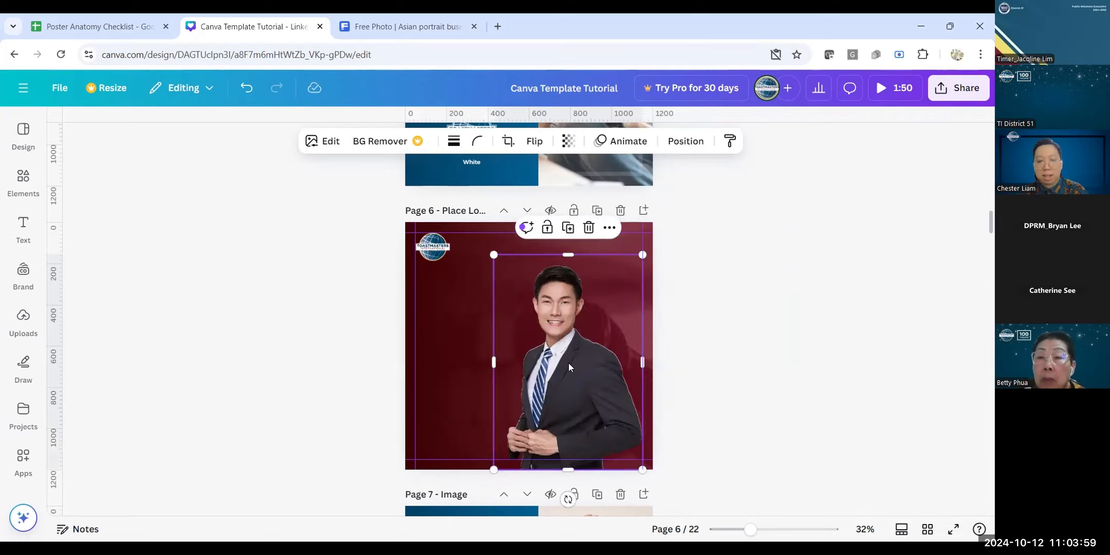
left_click_drag(568, 366, 591, 362)
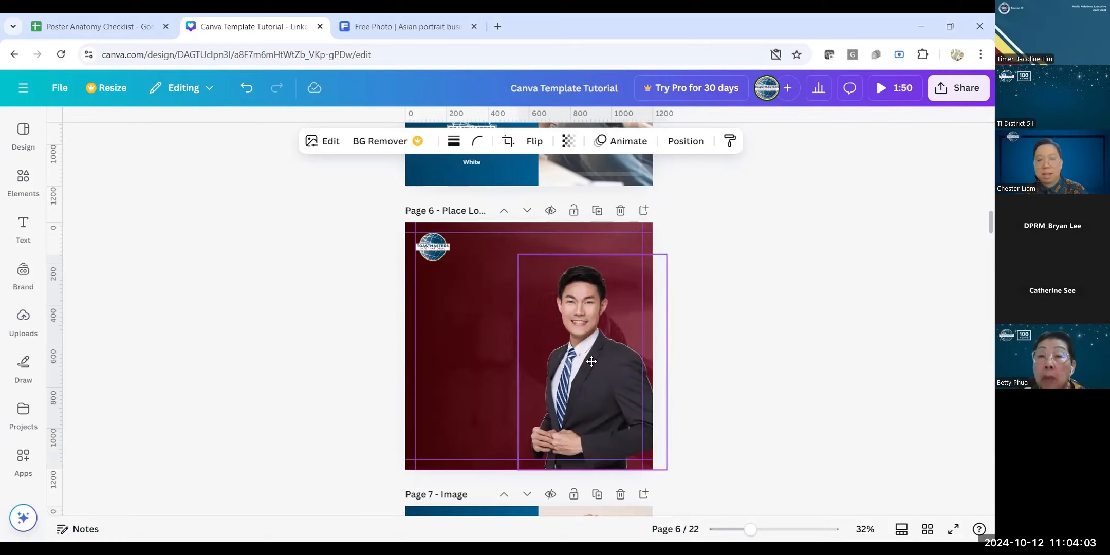
left_click_drag(517, 255, 514, 257)
left_click(731, 318)
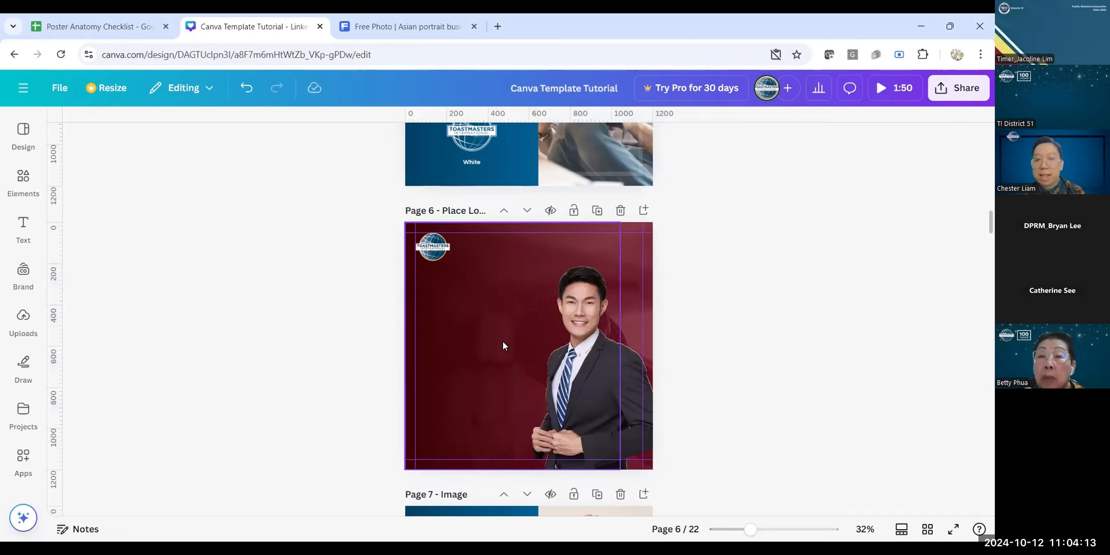
Step: Search the graphics for "Blue Dots Illustration" and add the narrow vertical grid of blue dots to page 6
scroll(540, 339, "up", 15)
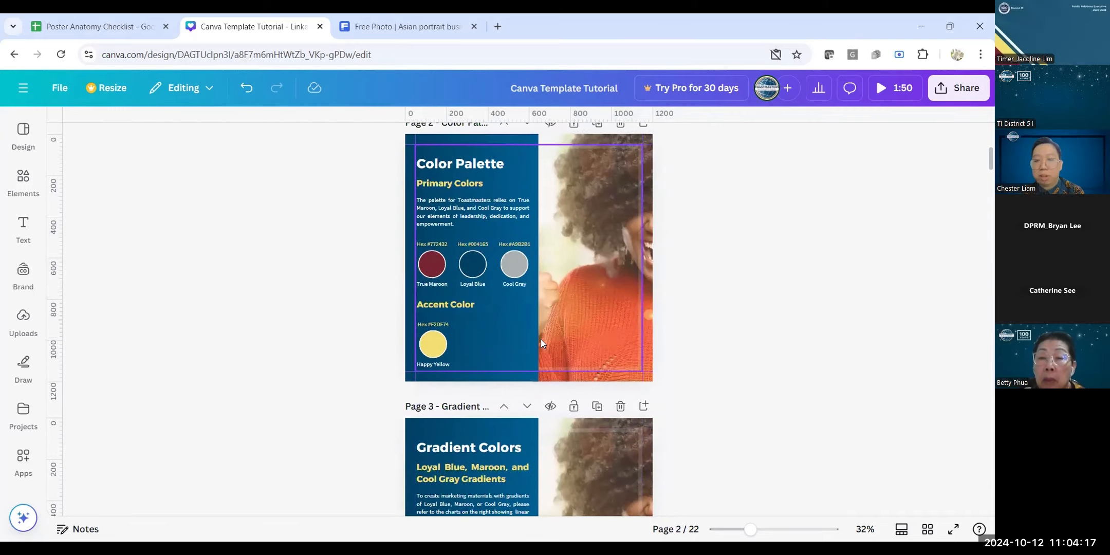
scroll(512, 411, "up", 4)
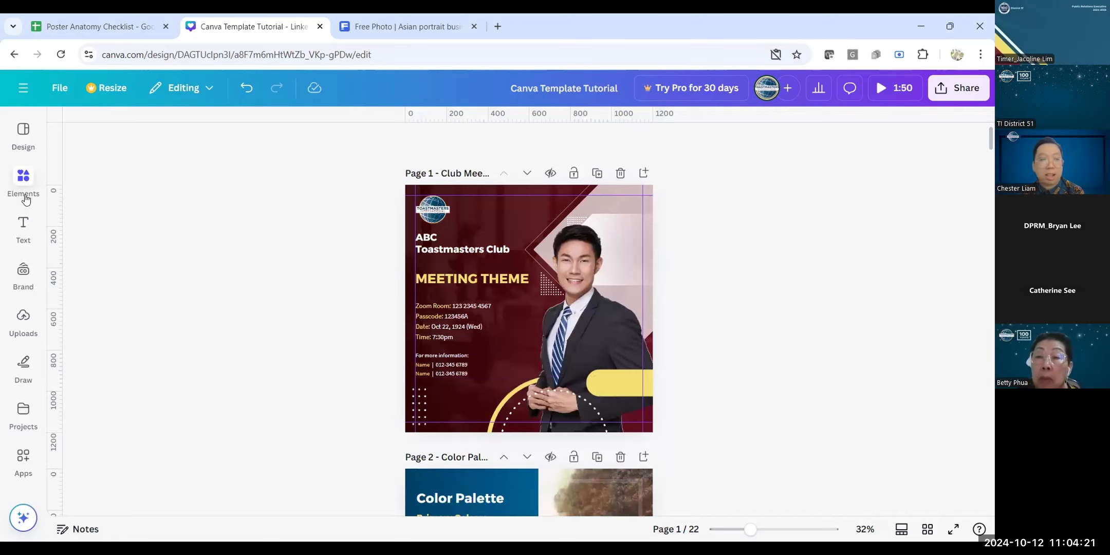
left_click(23, 178)
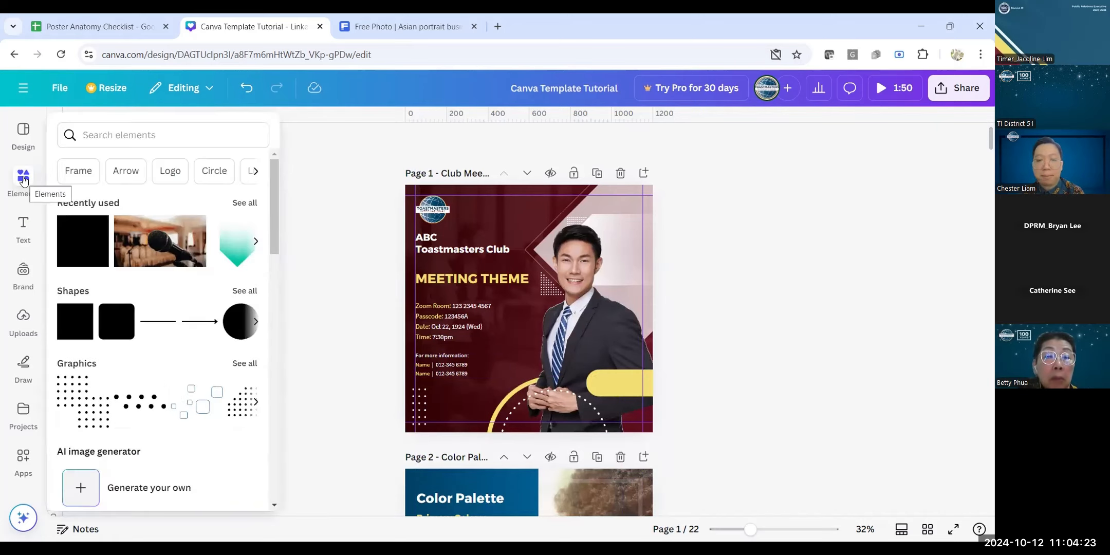
scroll(333, 283, "down", 12)
scroll(364, 280, "up", 2)
scroll(506, 280, "down", 6)
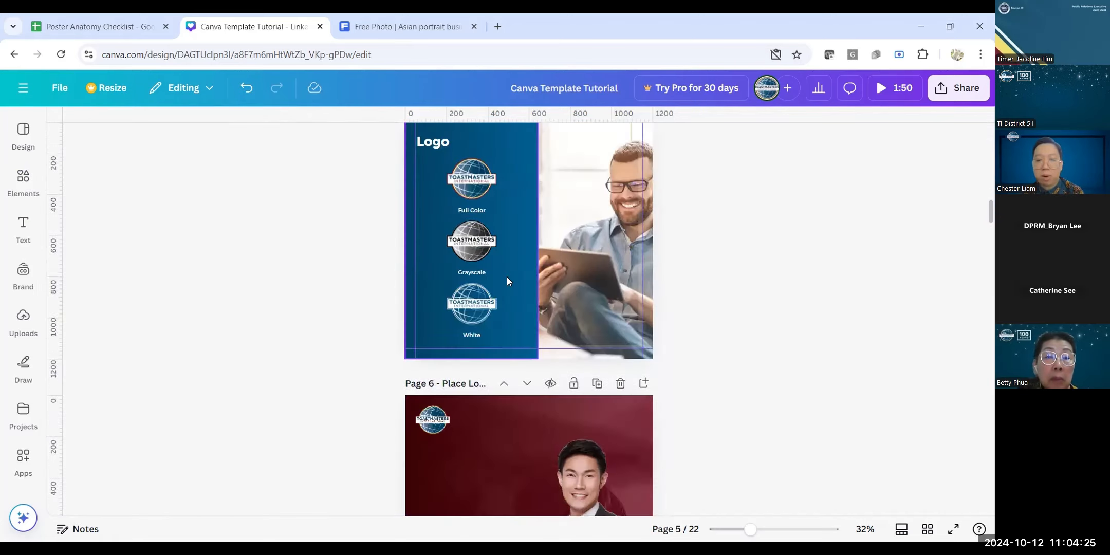
left_click(434, 341)
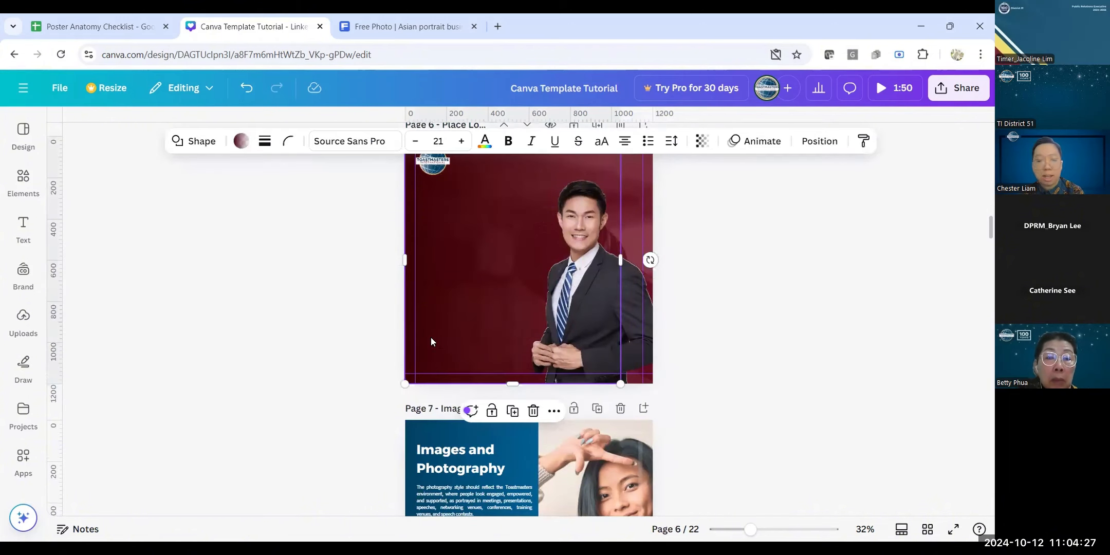
mouse_move(31, 185)
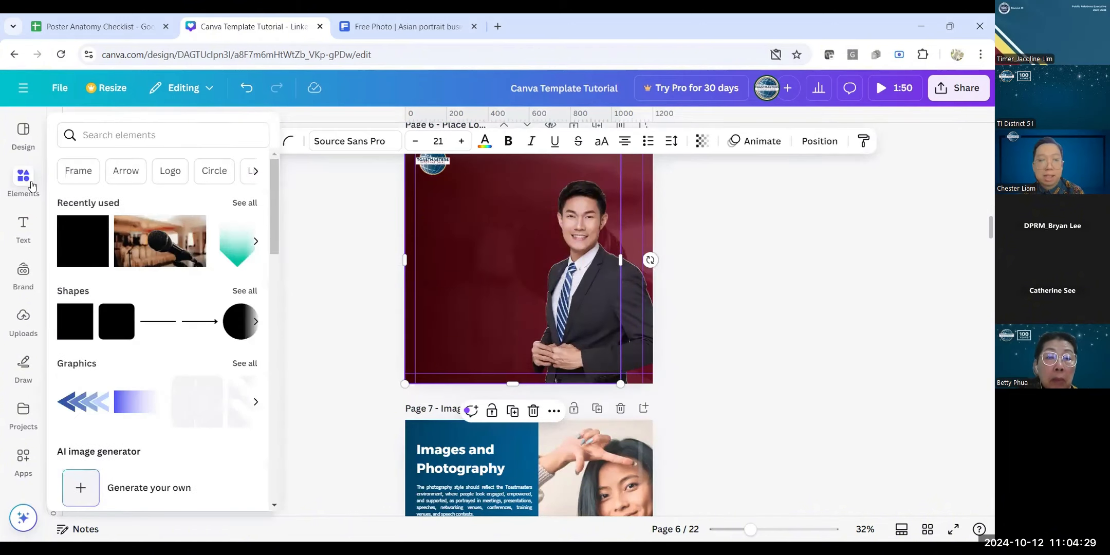
left_click(32, 185)
scroll(154, 246, "down", 2)
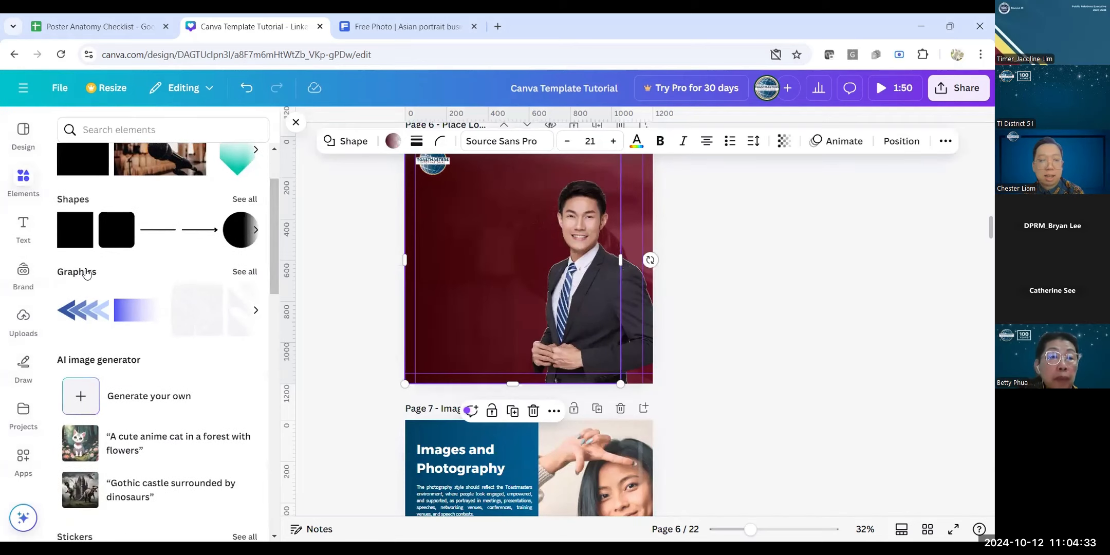
left_click(245, 272)
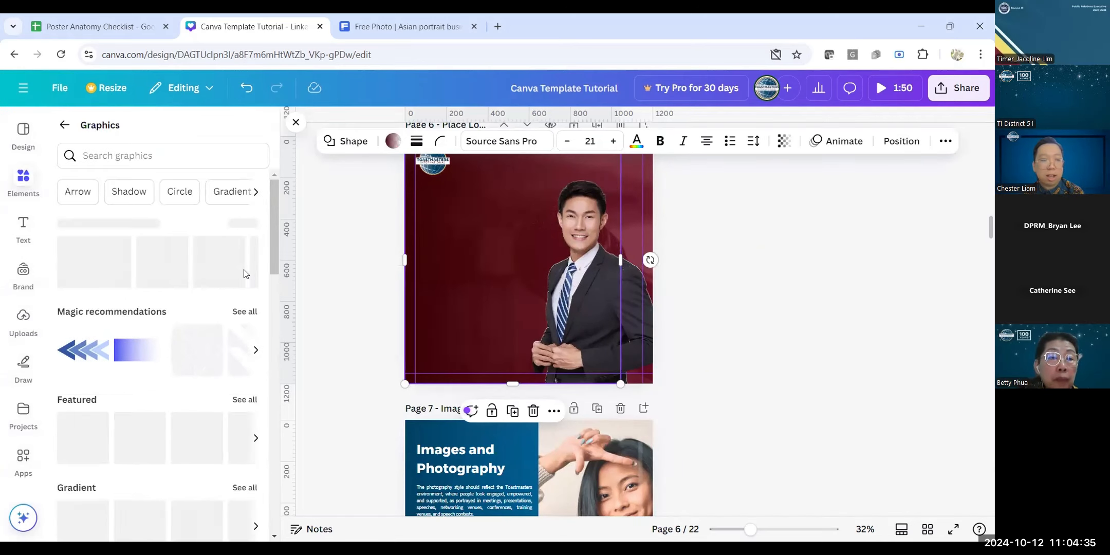
left_click(130, 157)
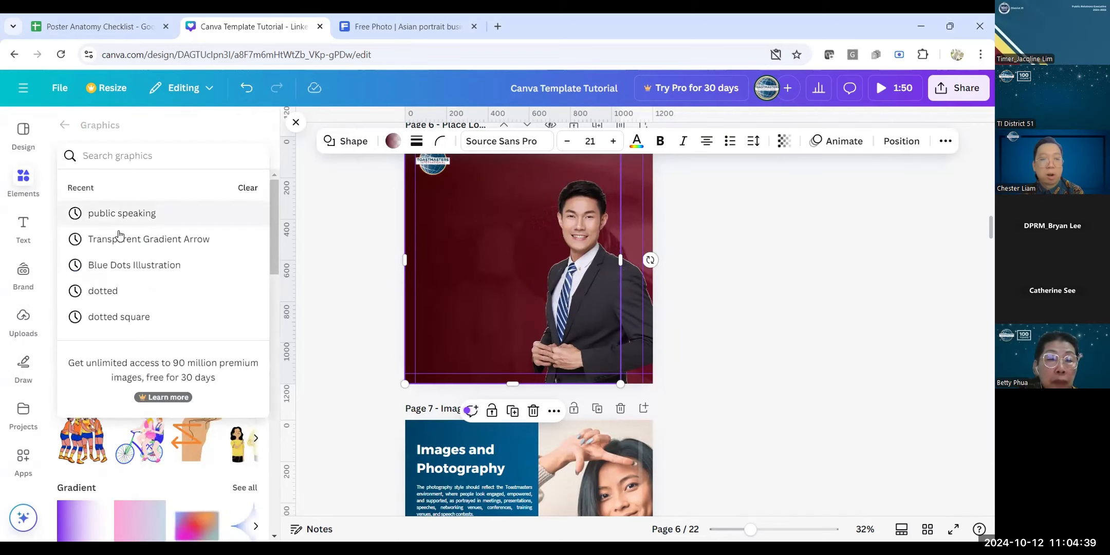
left_click(118, 266)
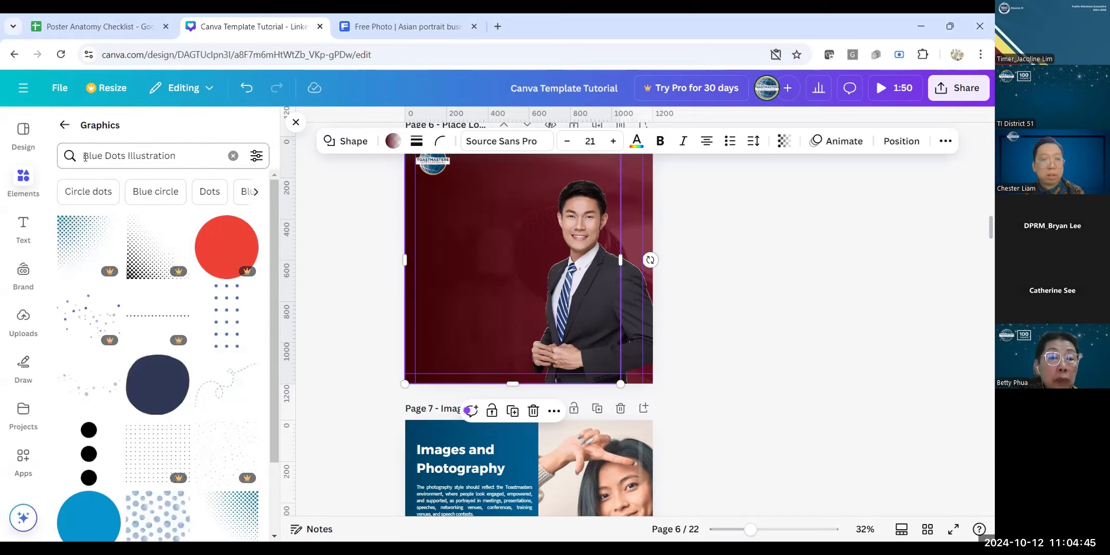
left_click(233, 319)
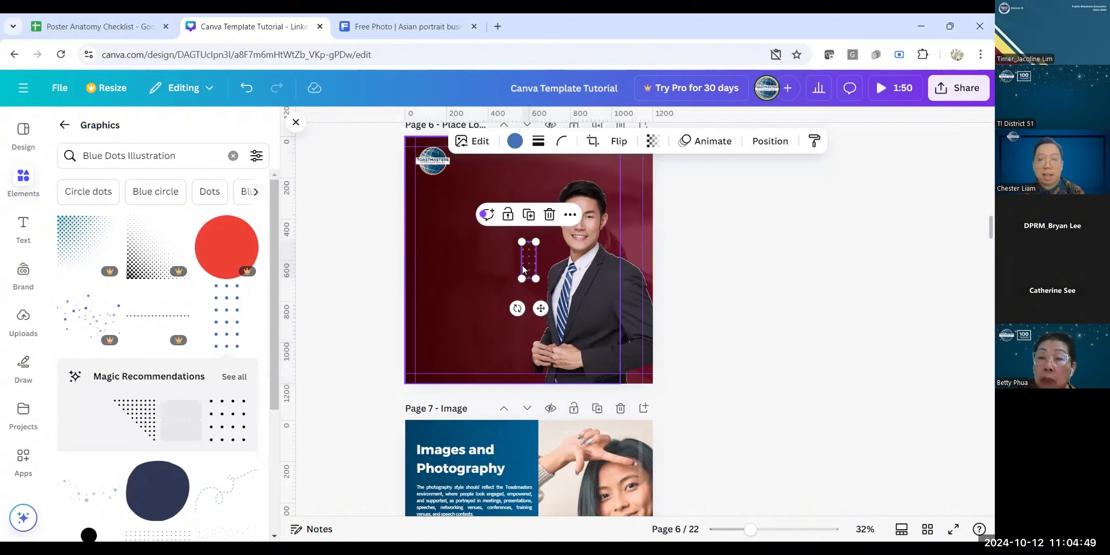
Step: Recolour the dot grid white and place it in page 6's lower-left corner, against the margin guides
left_click(515, 143)
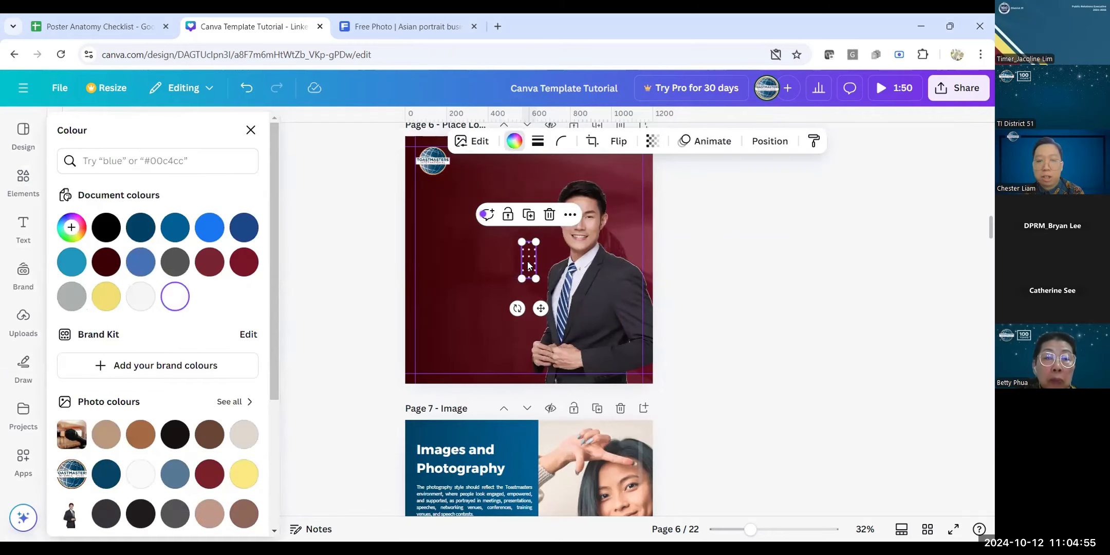
left_click_drag(528, 265, 423, 353)
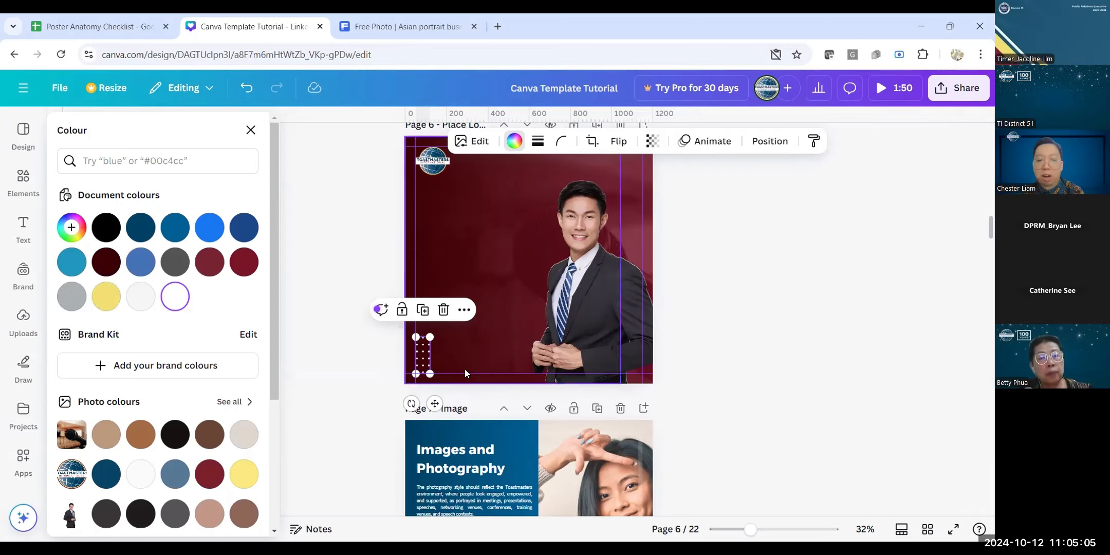
left_click(358, 337)
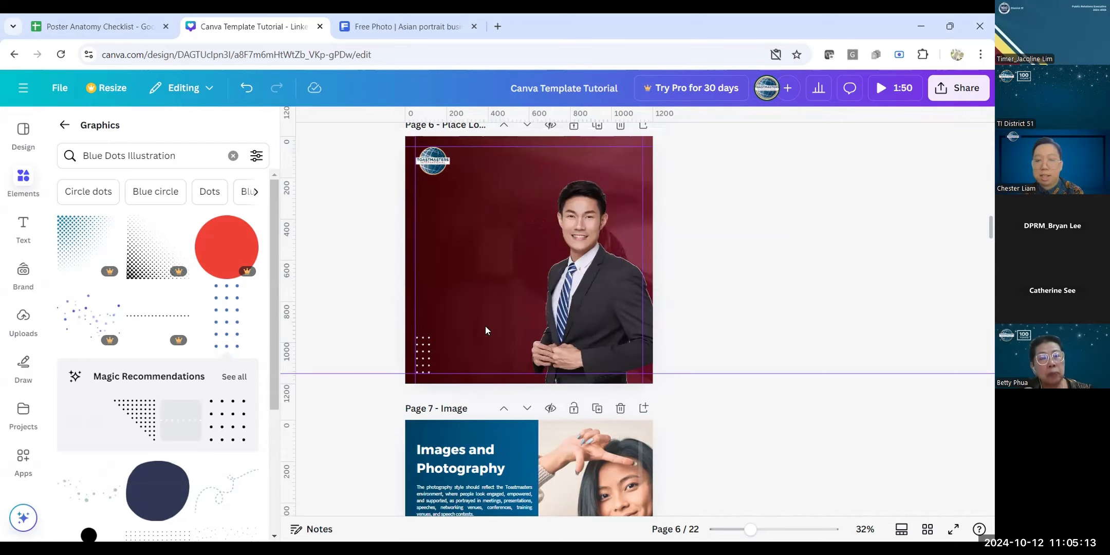
Step: Examine the decorative shapes around the businessman on the page 1 poster, and clear the graphics search back on page 6
scroll(730, 265, "up", 15)
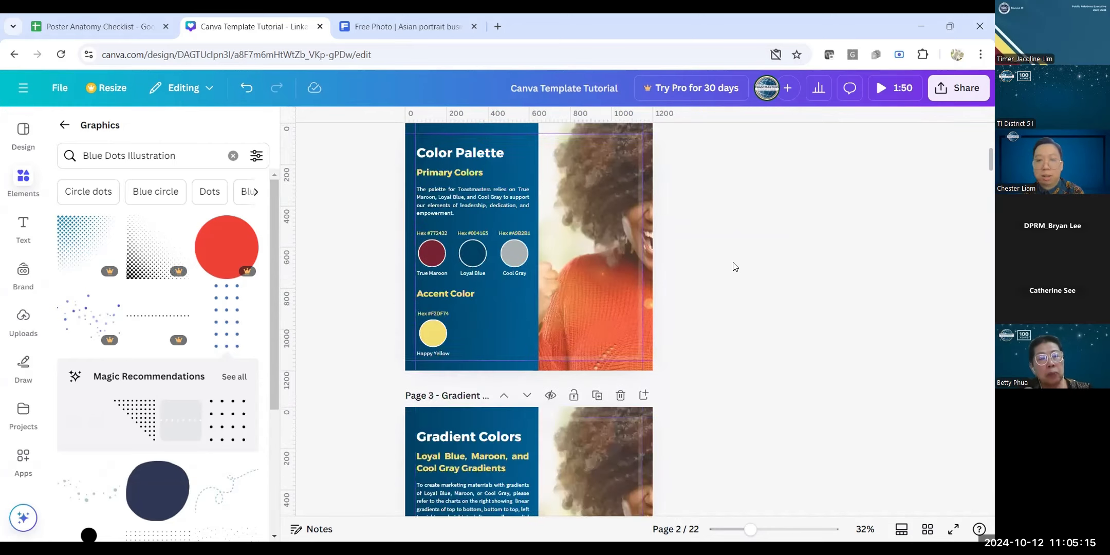
scroll(734, 264, "up", 5)
scroll(733, 263, "down", 2)
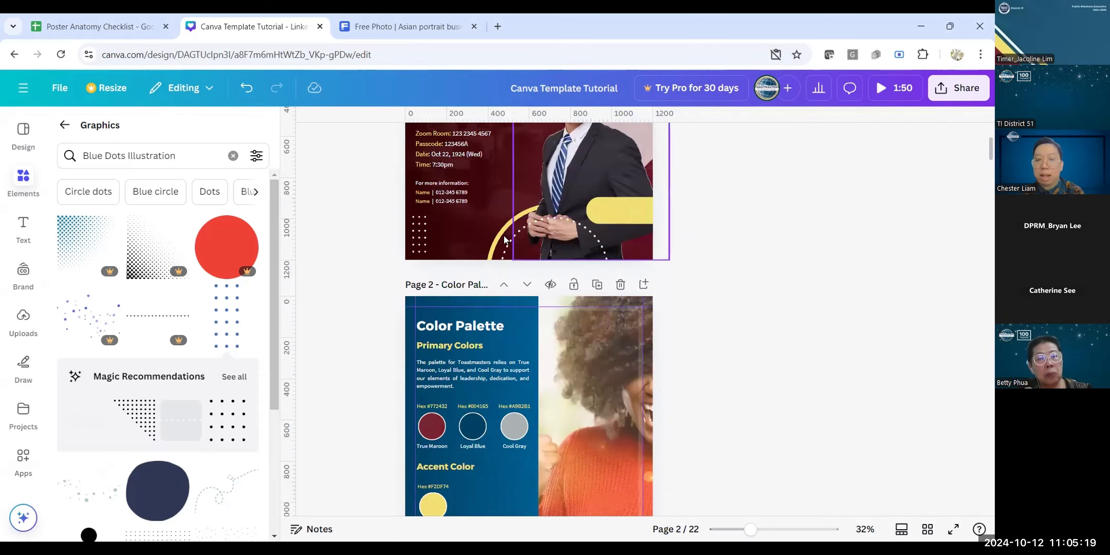
scroll(560, 263, "down", 3)
scroll(560, 263, "up", 2)
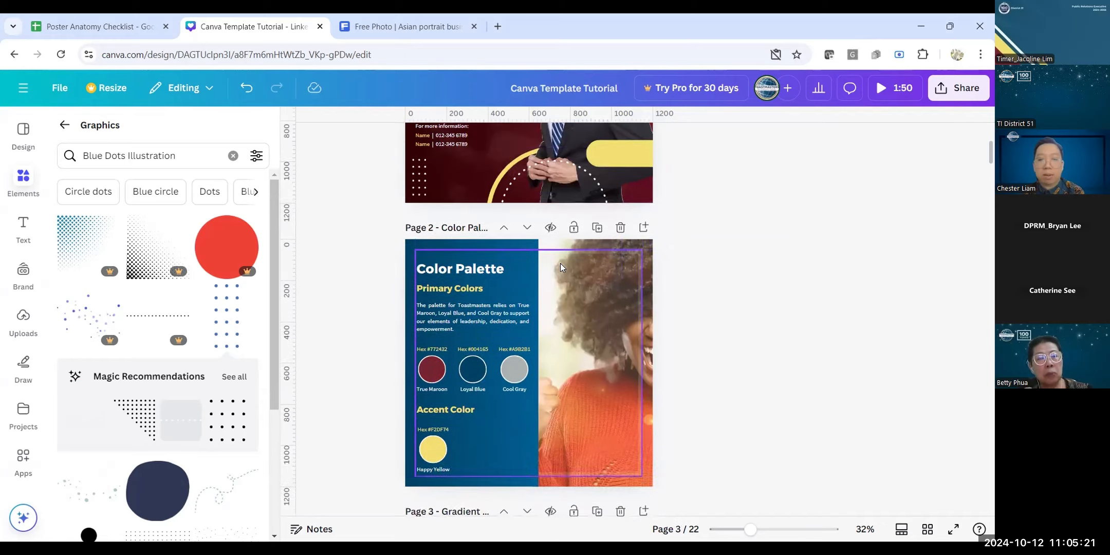
scroll(560, 263, "up", 1)
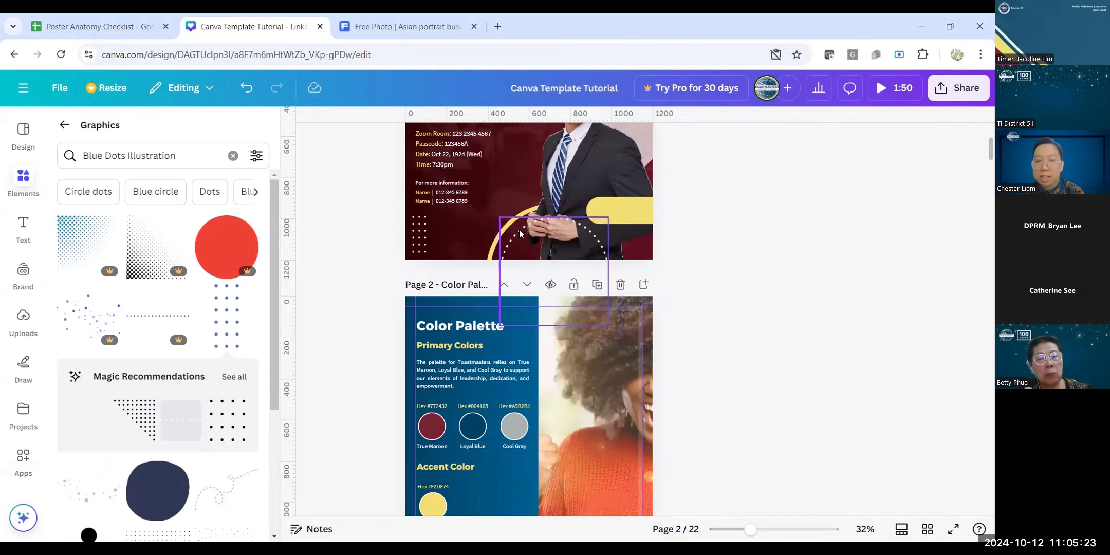
scroll(476, 255, "down", 20)
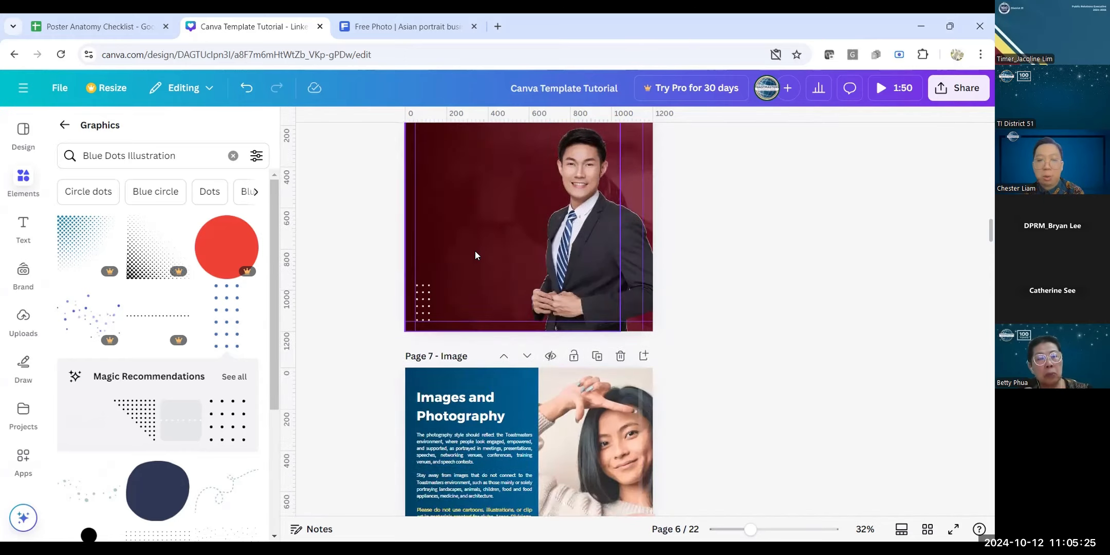
scroll(475, 256, "up", 1)
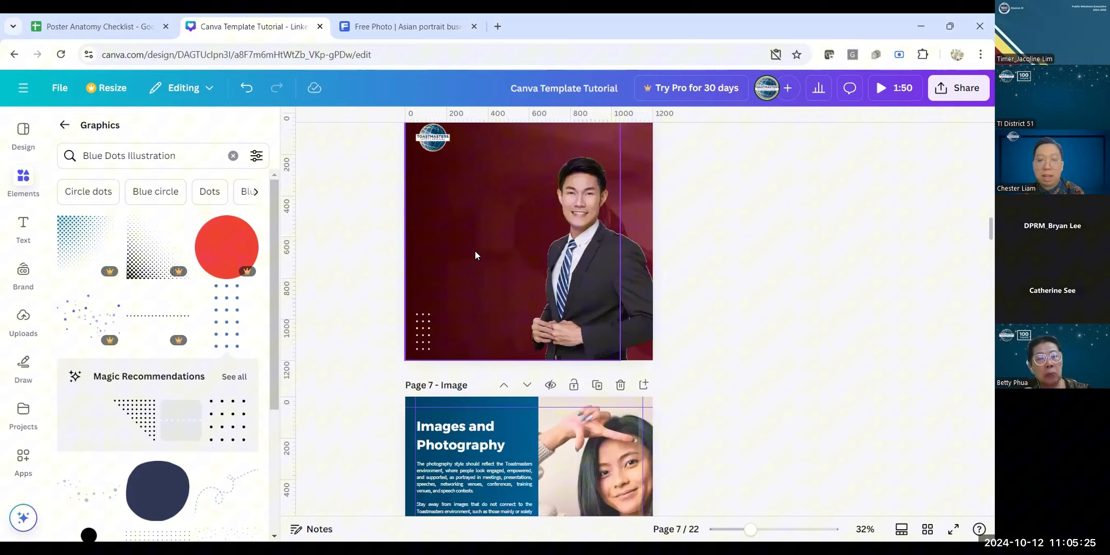
left_click(233, 156)
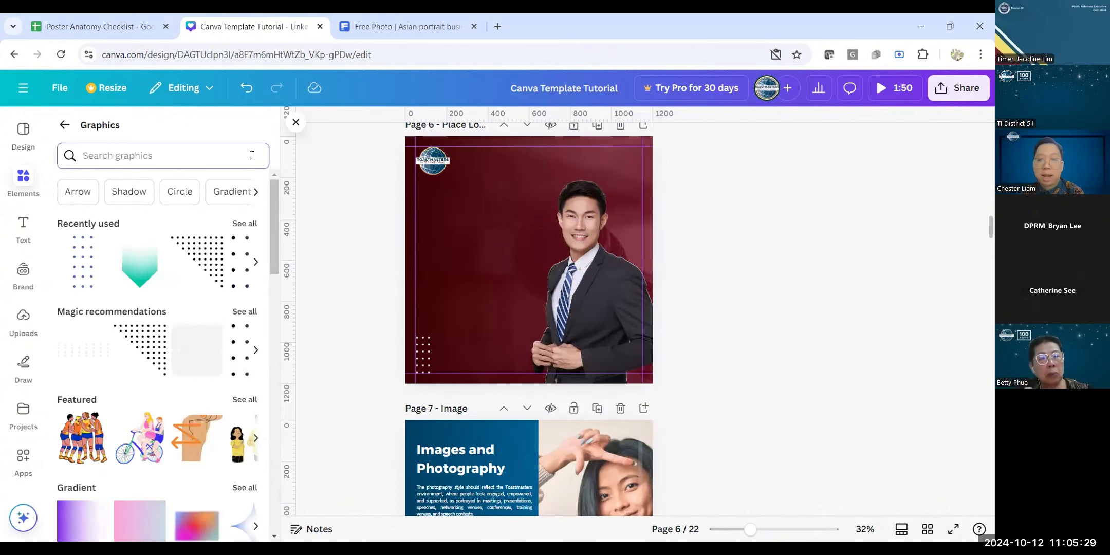
Step: Add a circle from the basic shapes to page 6 and select it
left_click(65, 126)
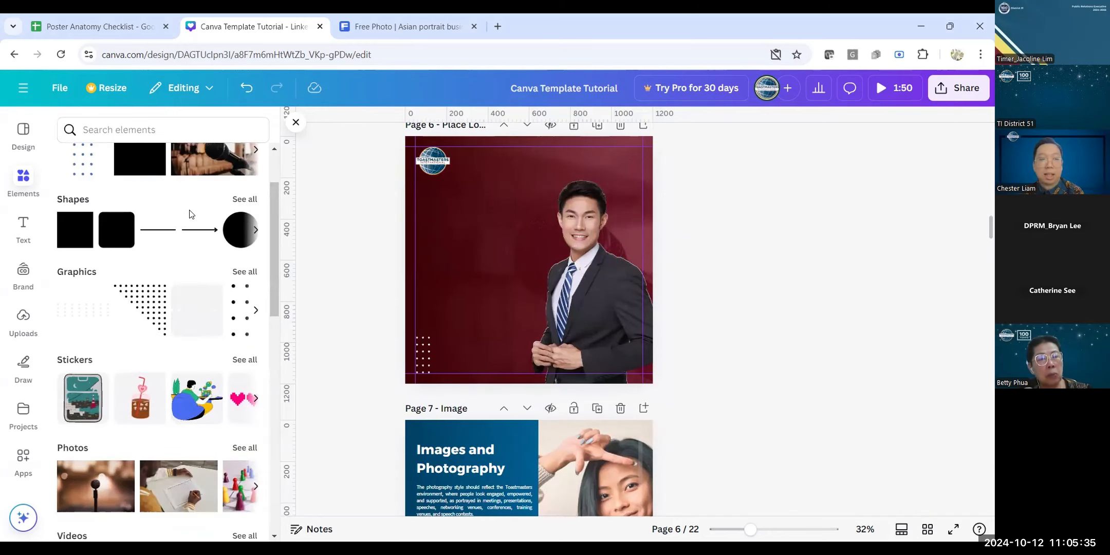
left_click(244, 199)
scroll(138, 251, "down", 2)
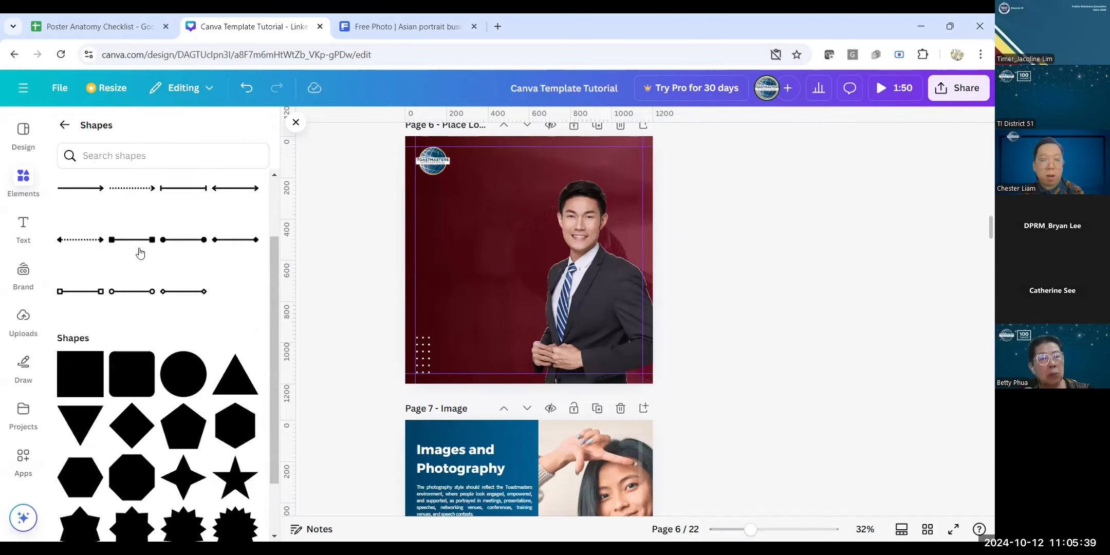
left_click(177, 377)
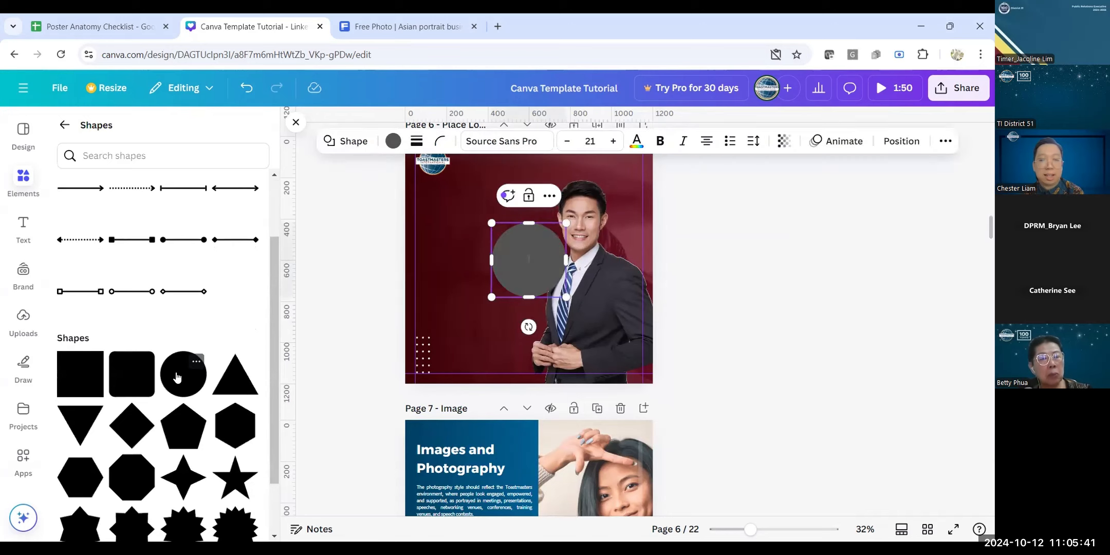
left_click(369, 257)
left_click(546, 266)
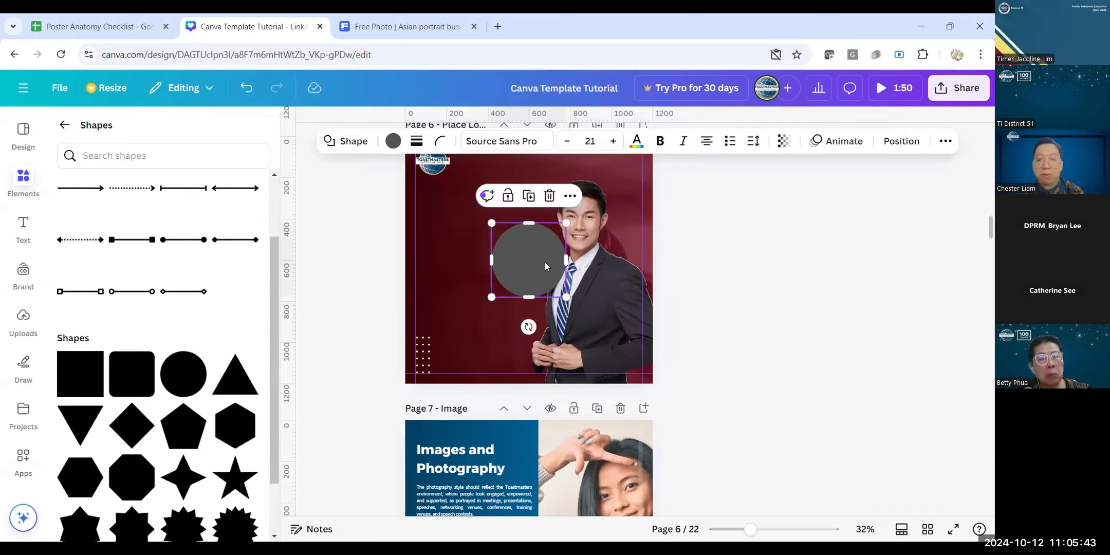
Step: Remove the circle's fill and give it a solid border with a weight of 20
left_click(394, 143)
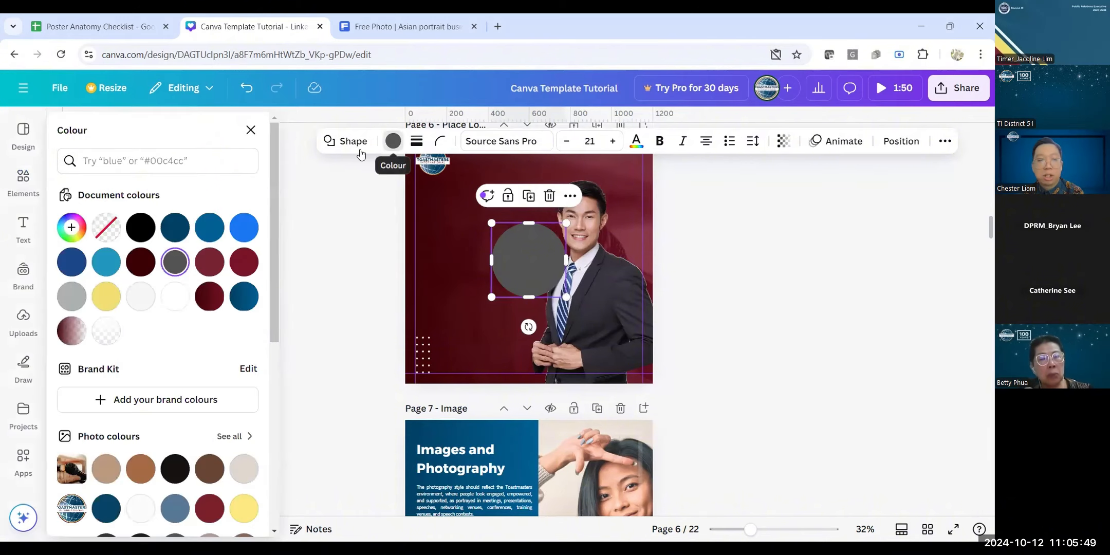
left_click(104, 226)
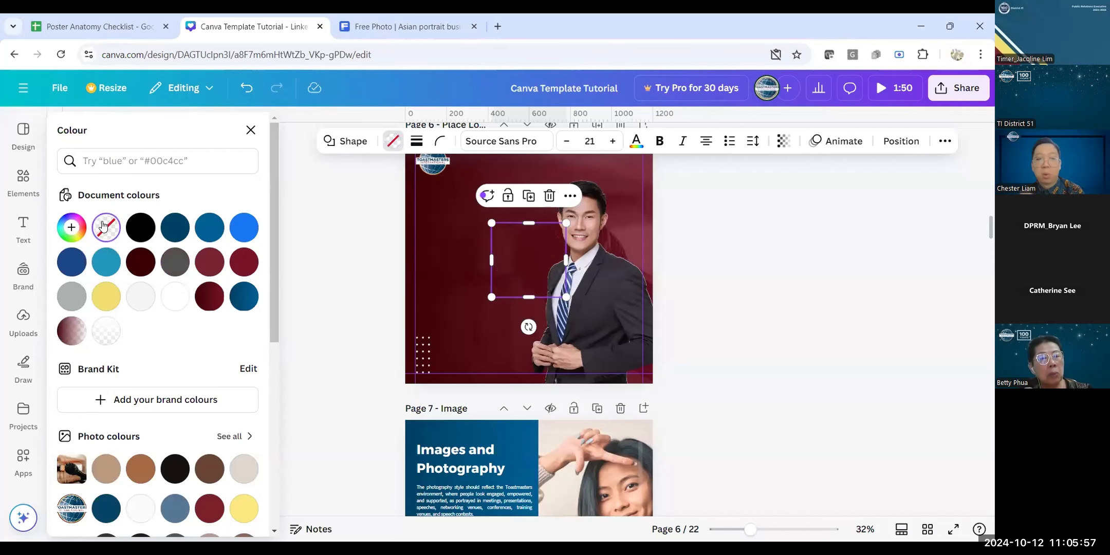
left_click(417, 142)
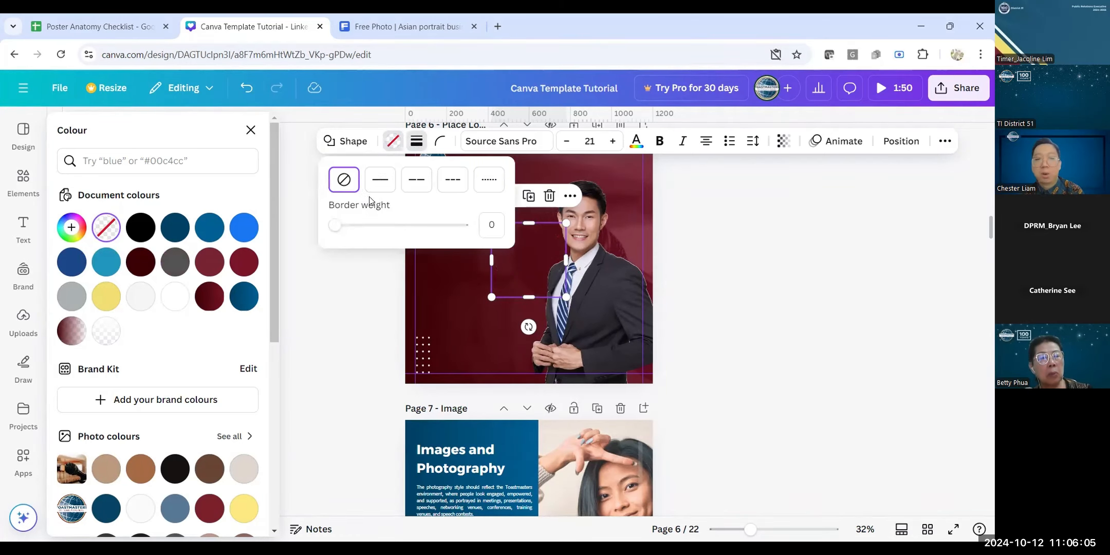
left_click(379, 182)
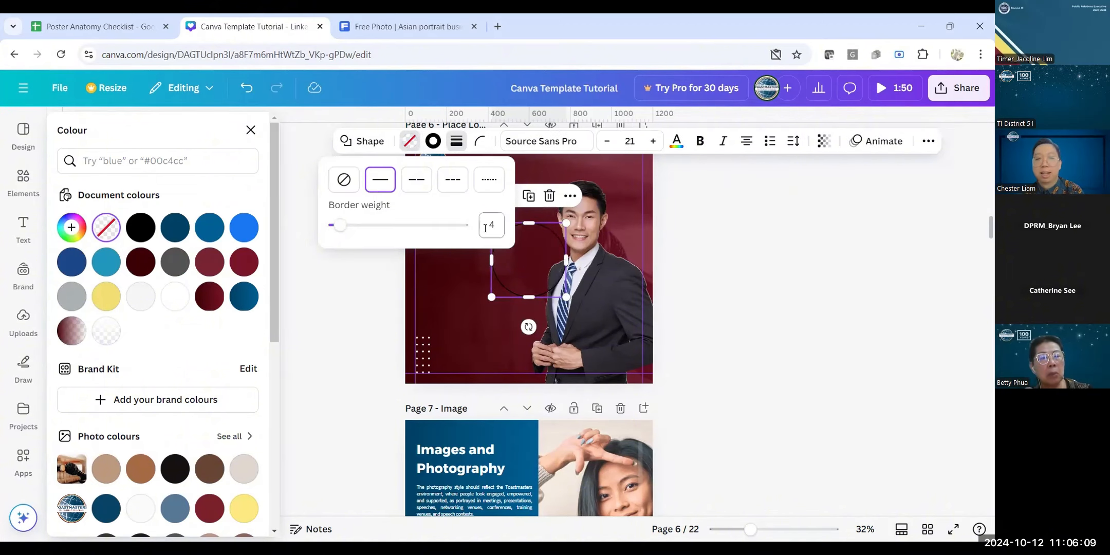
left_click_drag(339, 227, 360, 229)
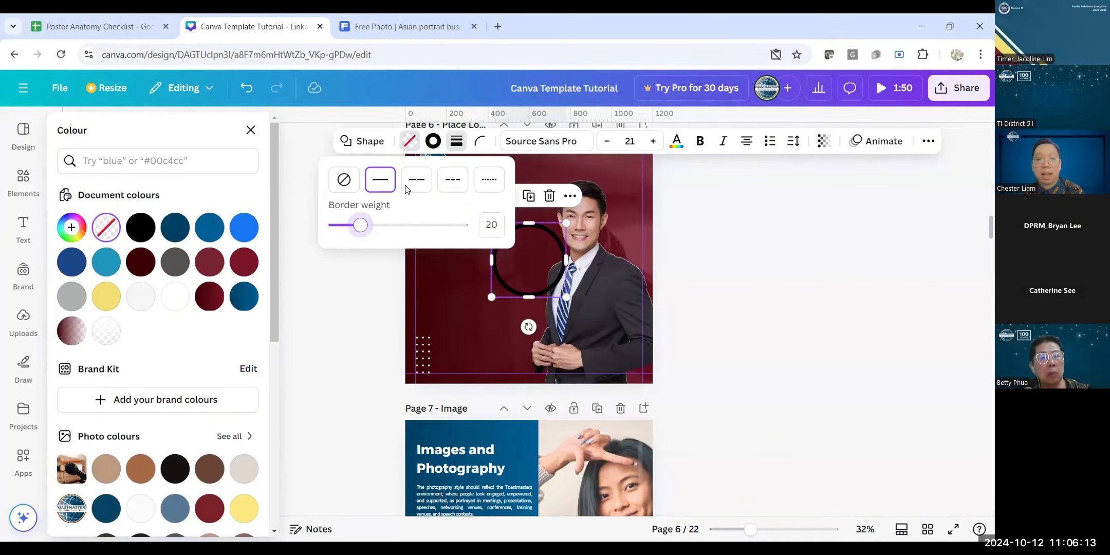
Step: Set the circle's border colour to the yellow from the document colours
left_click(428, 144)
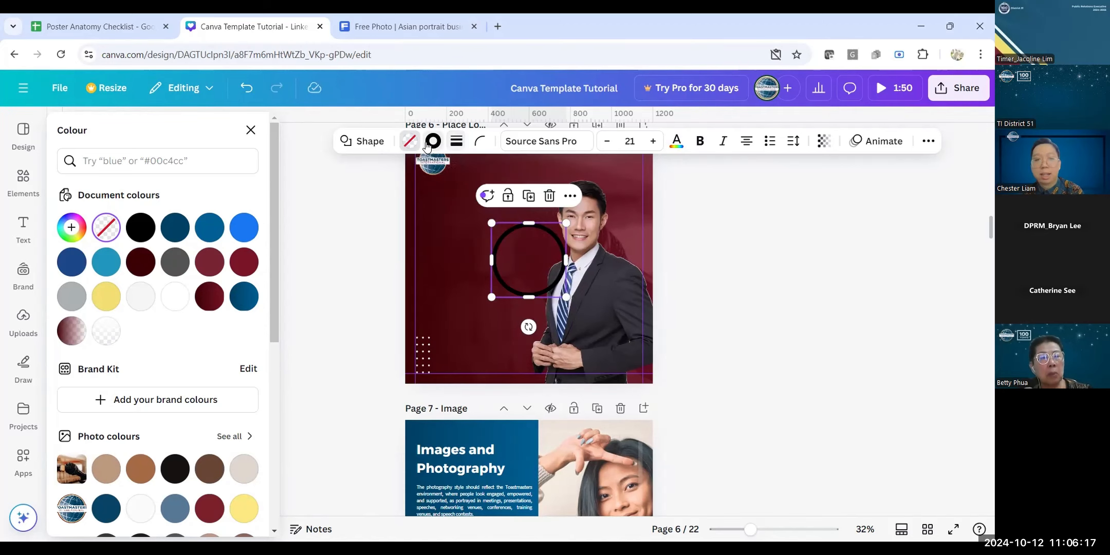
left_click(434, 142)
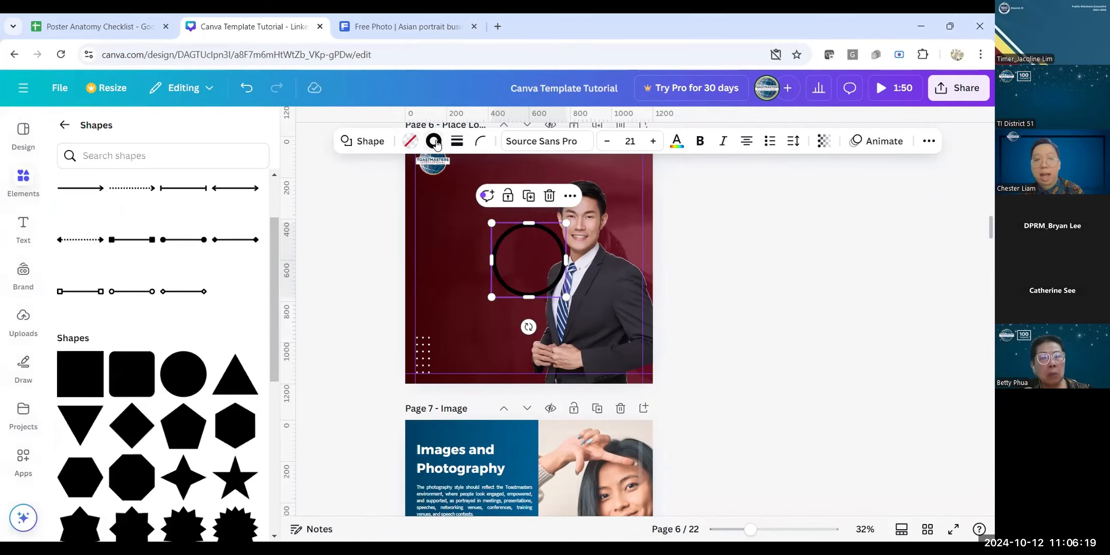
left_click(430, 145)
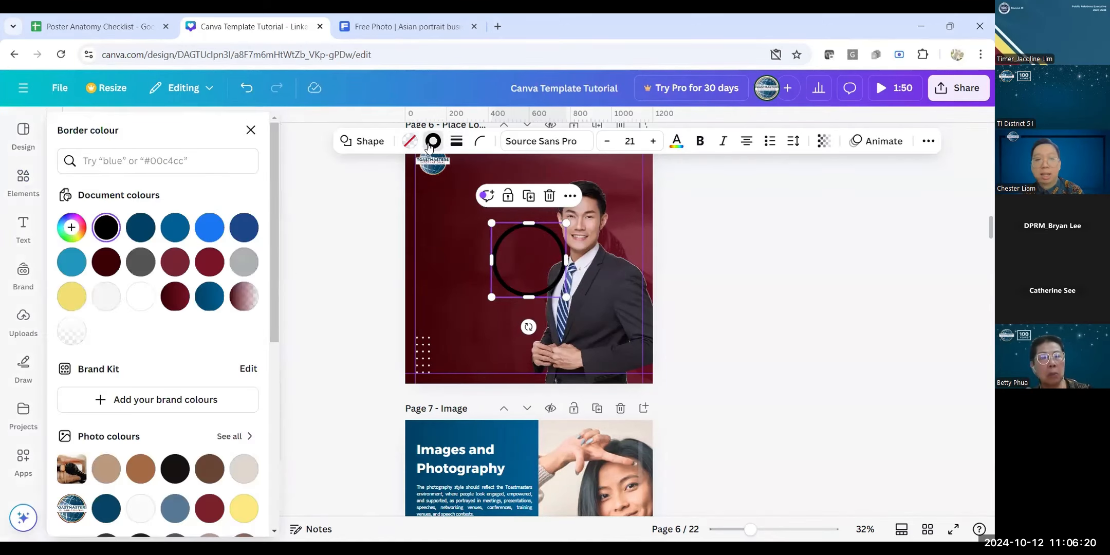
left_click(72, 296)
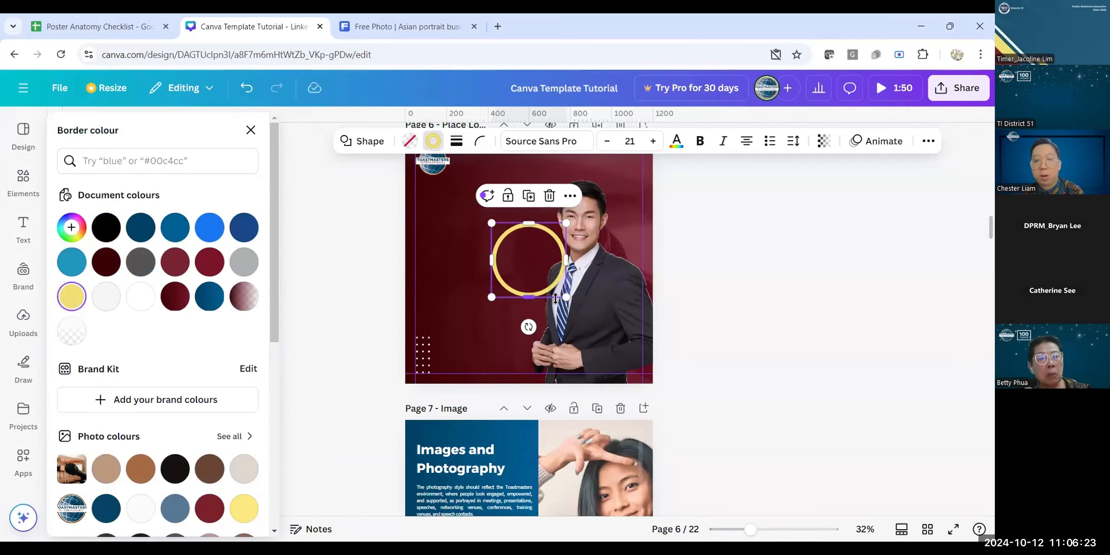
Step: Enlarge the yellow ring, set it half below the page's bottom edge around the man's hands, and raise its border weight to 30
left_click_drag(566, 297, 624, 354)
left_click_drag(512, 240, 500, 347)
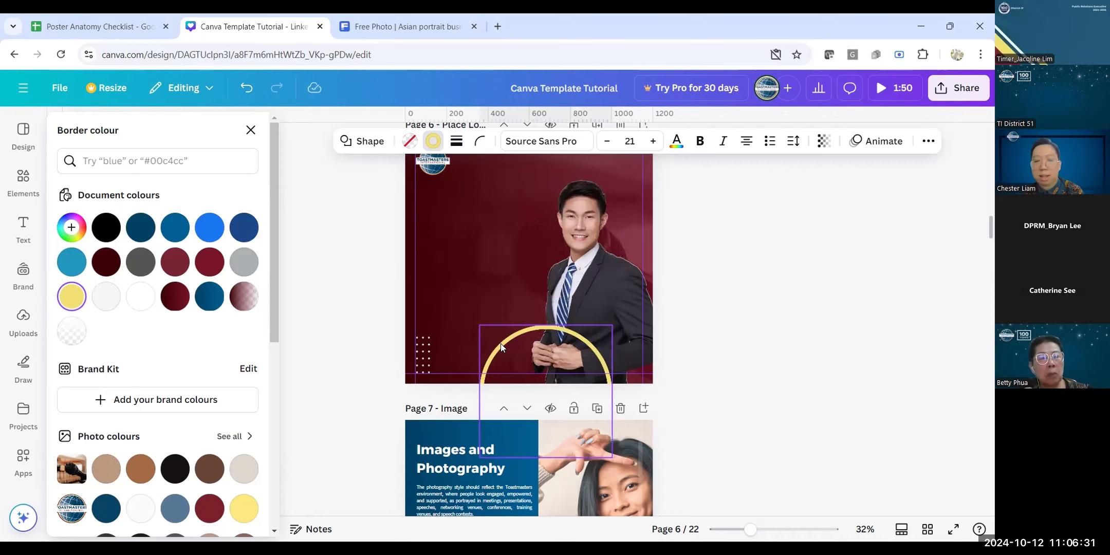
left_click(456, 141)
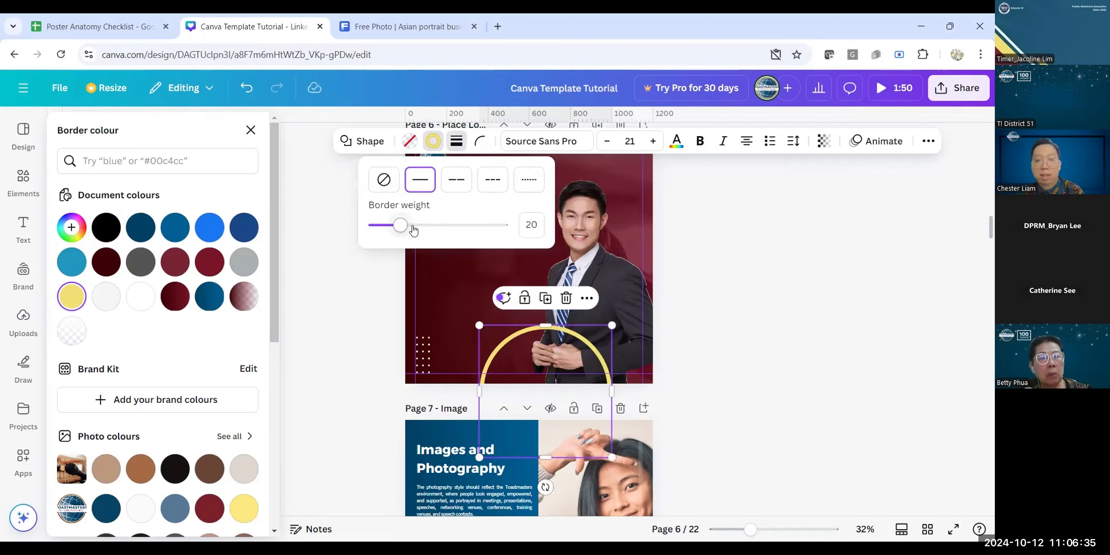
left_click_drag(414, 230, 414, 229)
left_click_drag(563, 330, 565, 322)
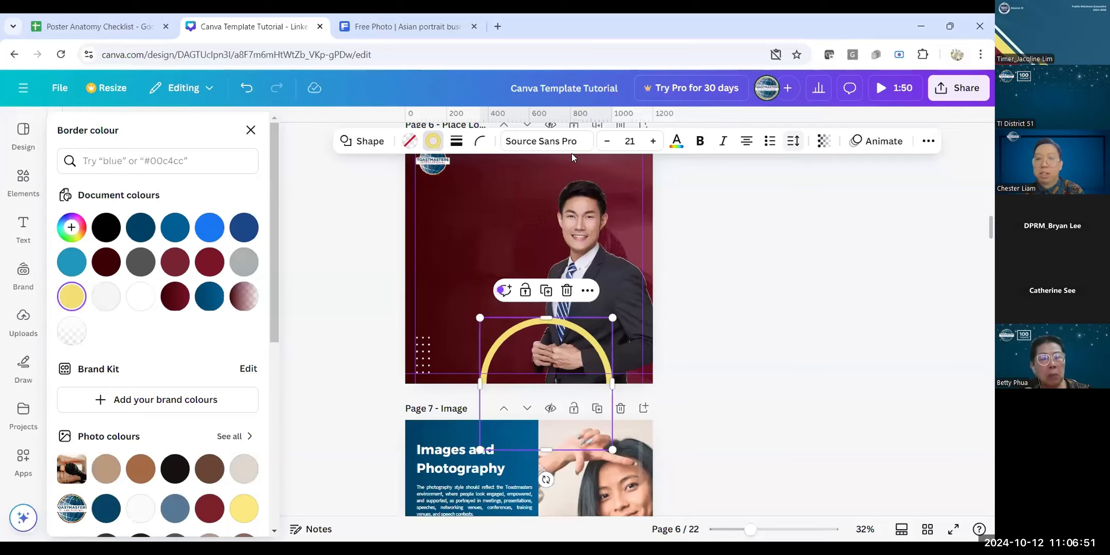
Step: Move the yellow ring's layer directly beneath the cut-out photo of the man
left_click(929, 146)
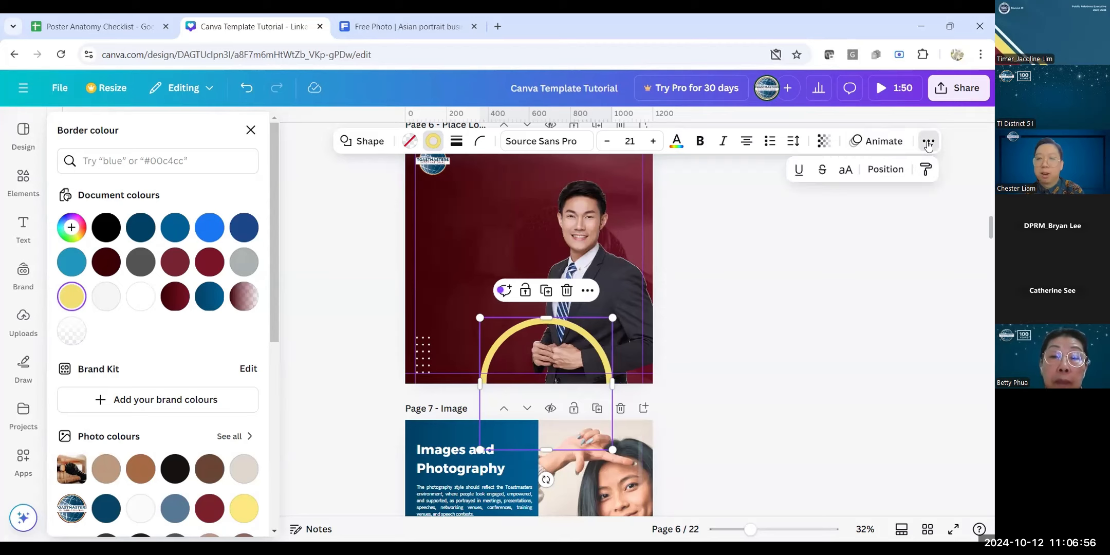
left_click(883, 171)
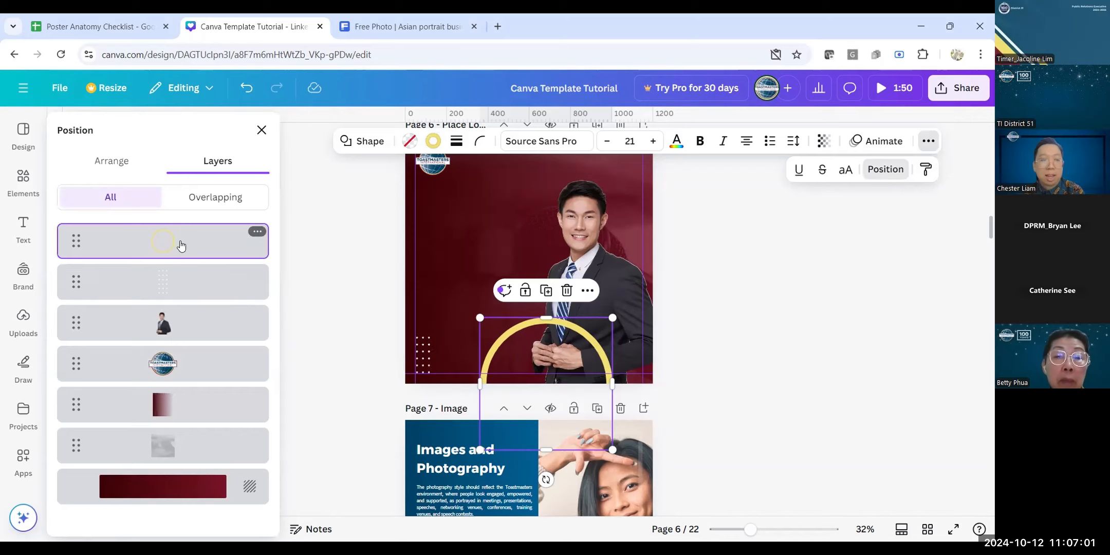
left_click_drag(181, 245, 170, 340)
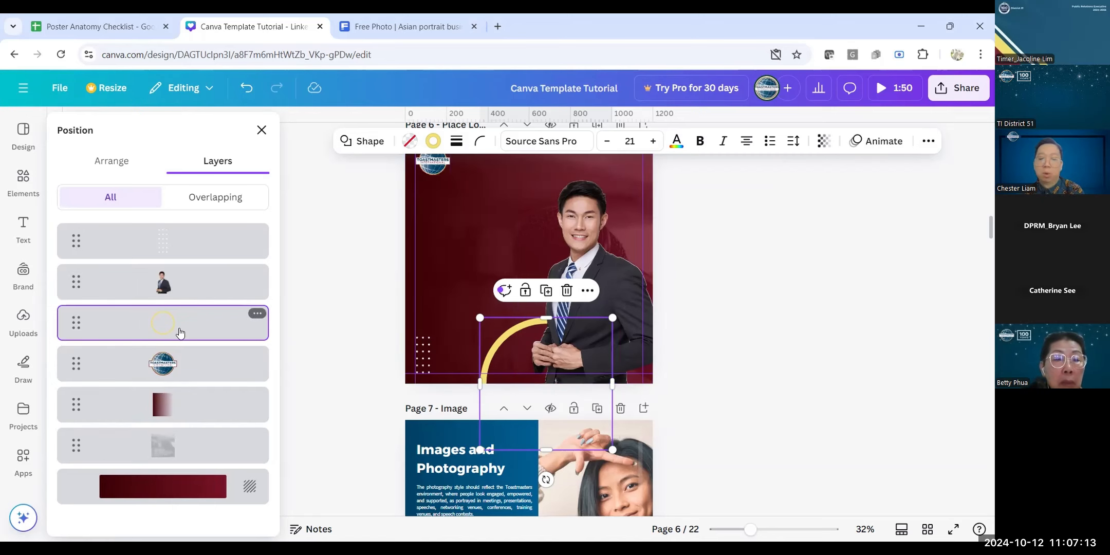
left_click(745, 303)
left_click(745, 302)
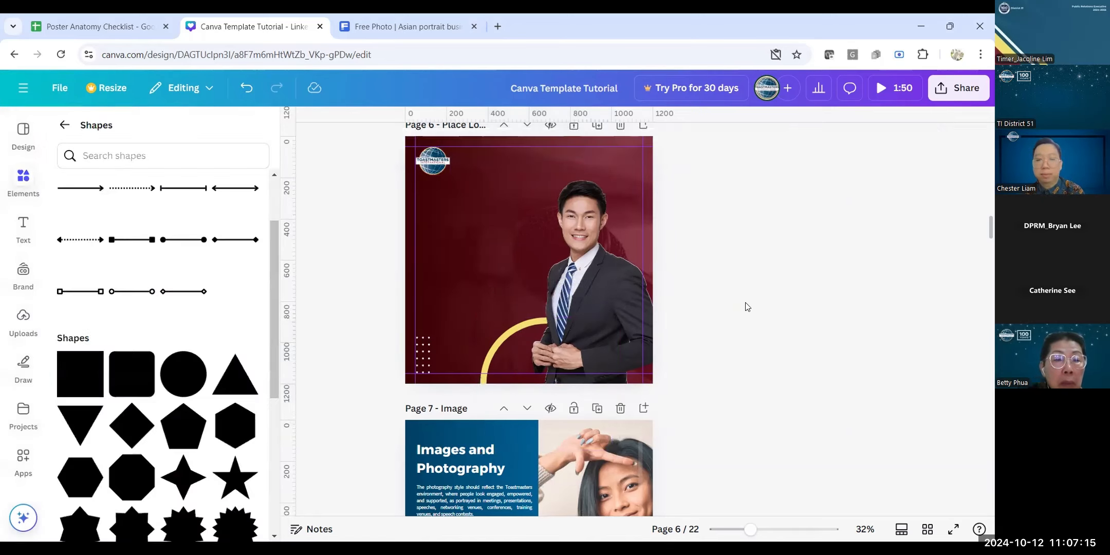
Step: Duplicate the yellow ring with a slight offset and set the copy's border colour to white
left_click(487, 355)
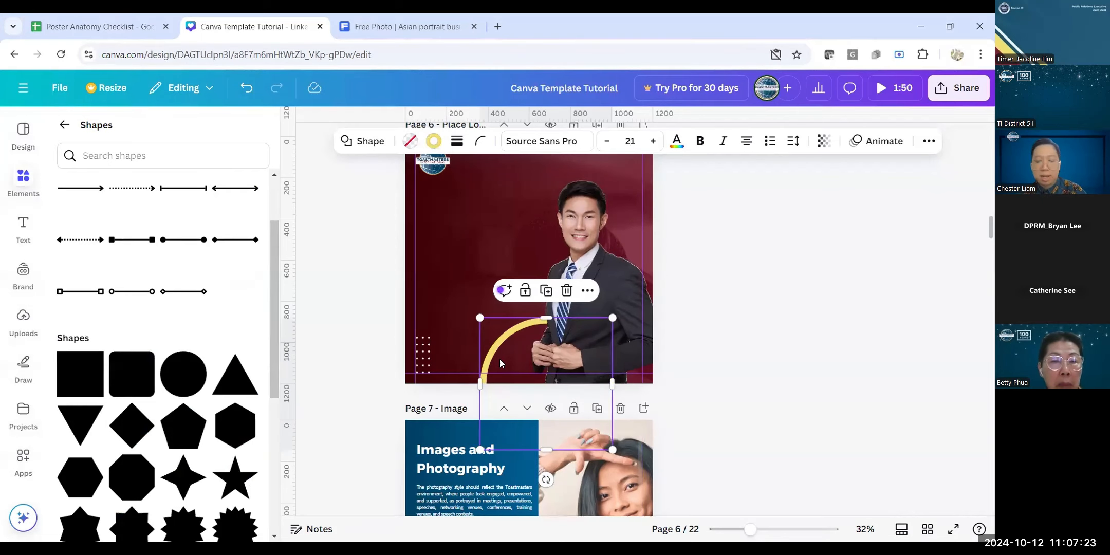
key("ctrl+v")
left_click_drag(515, 338, 523, 333)
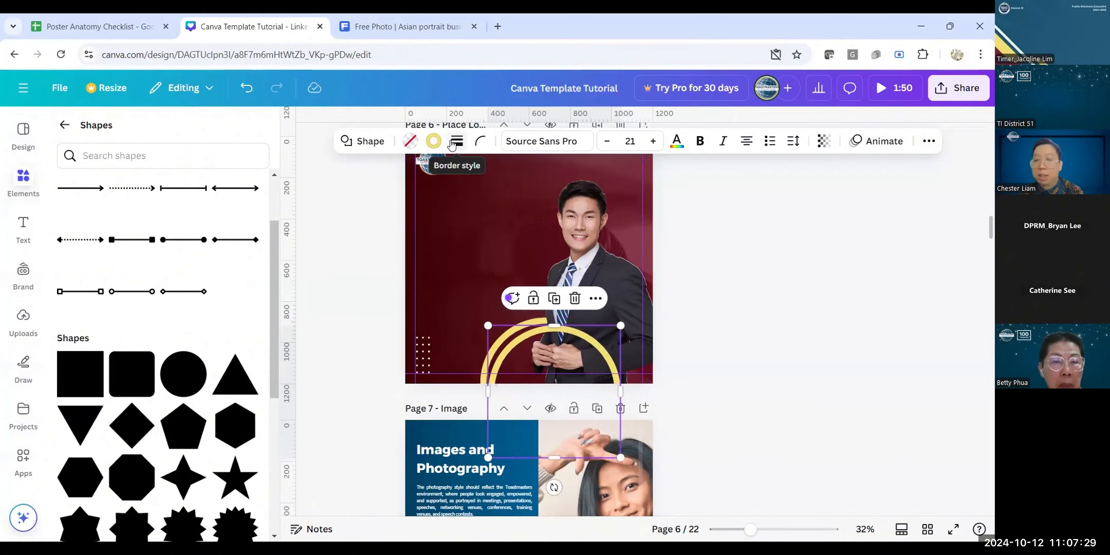
left_click(435, 142)
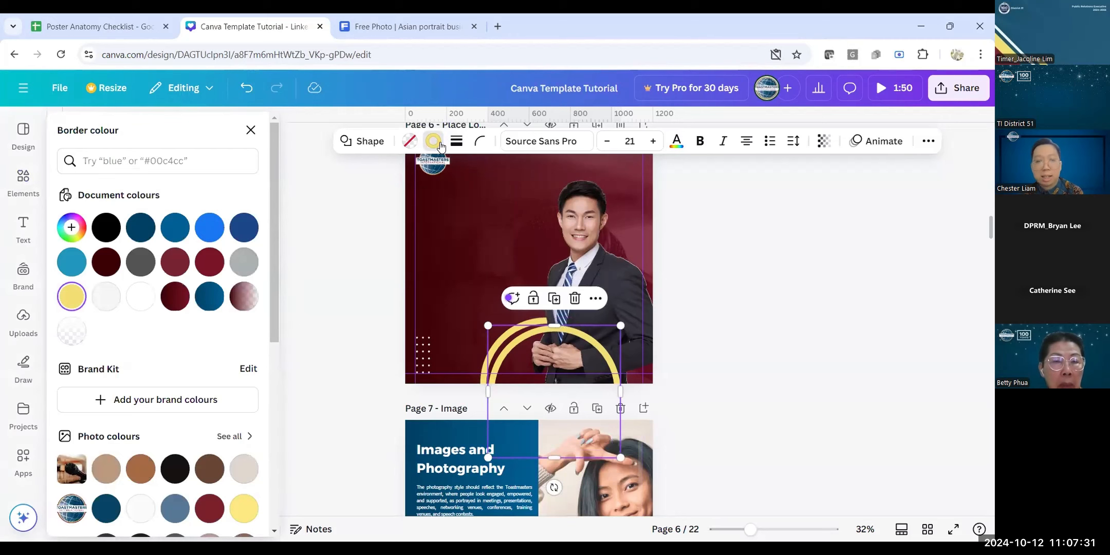
left_click(143, 299)
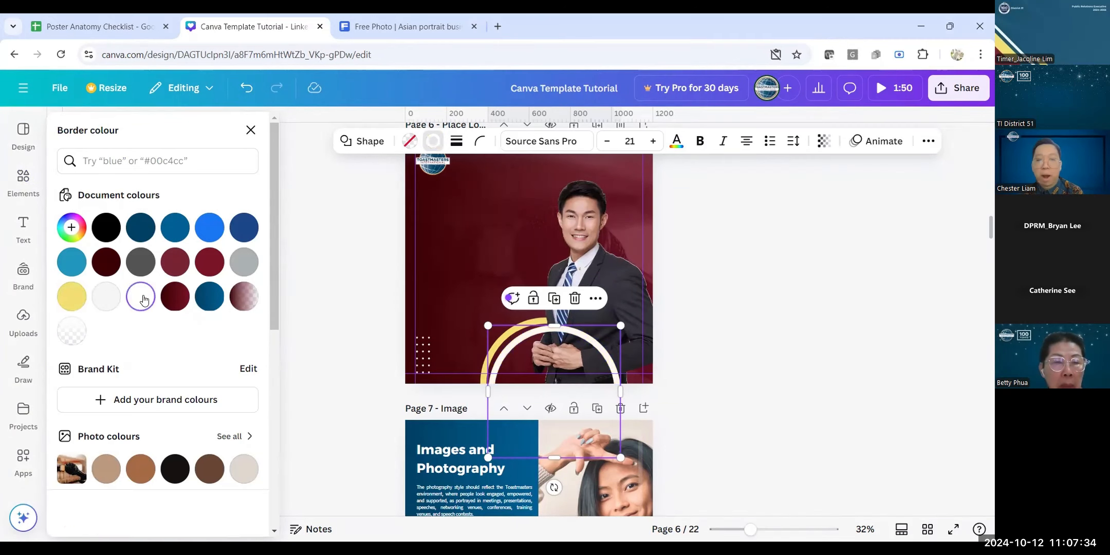
Step: Change the white ring's border to the dotted style with a weight of 6
left_click(455, 144)
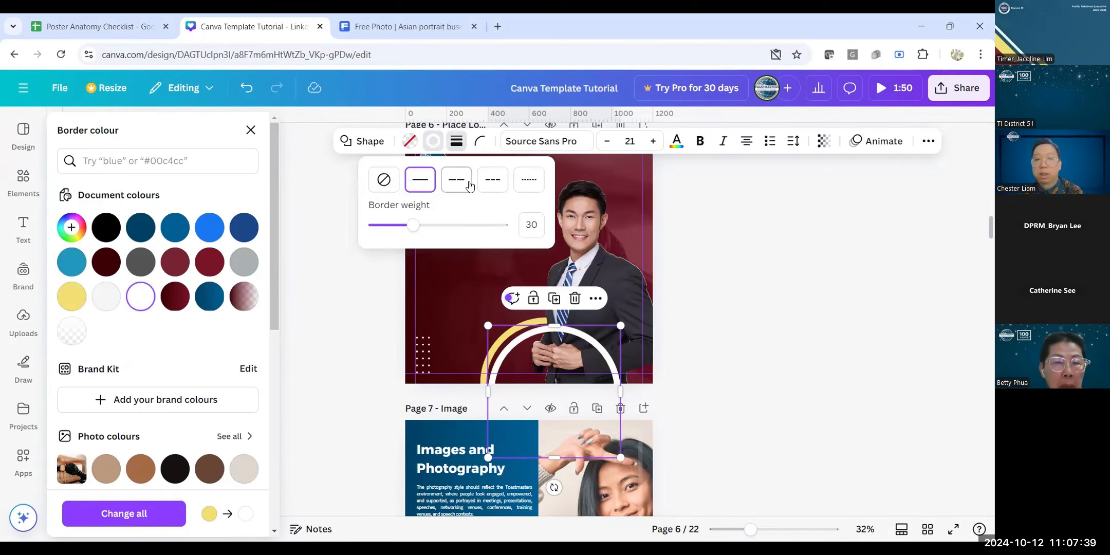
left_click(534, 183)
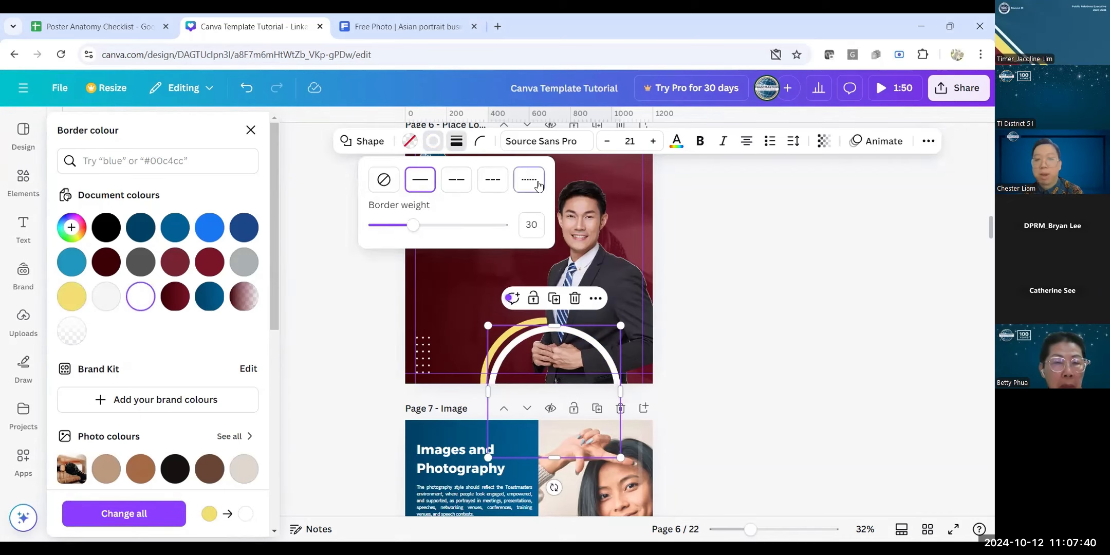
left_click(493, 180)
left_click(456, 180)
left_click(498, 183)
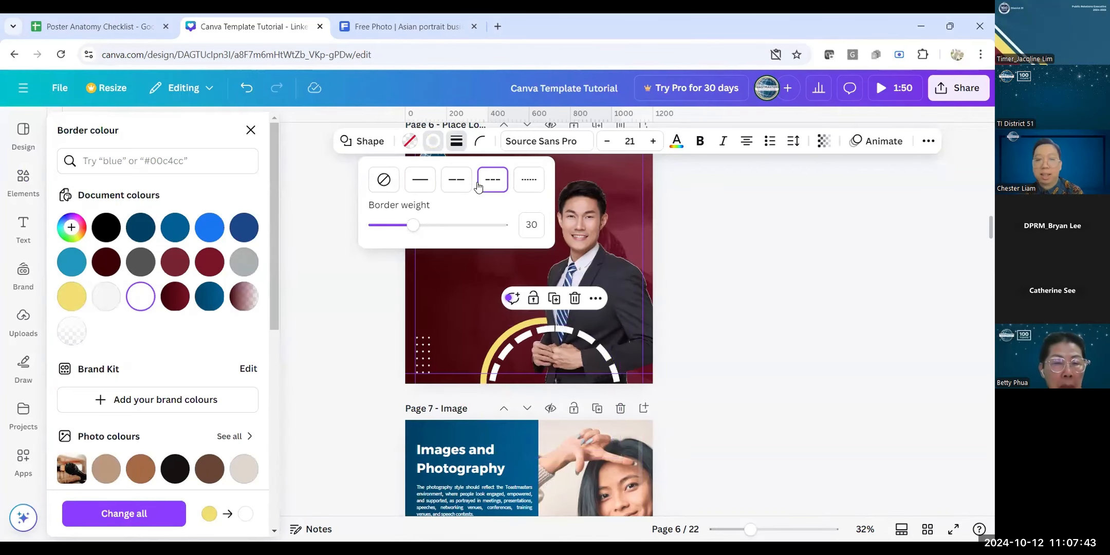
left_click_drag(412, 225, 380, 227)
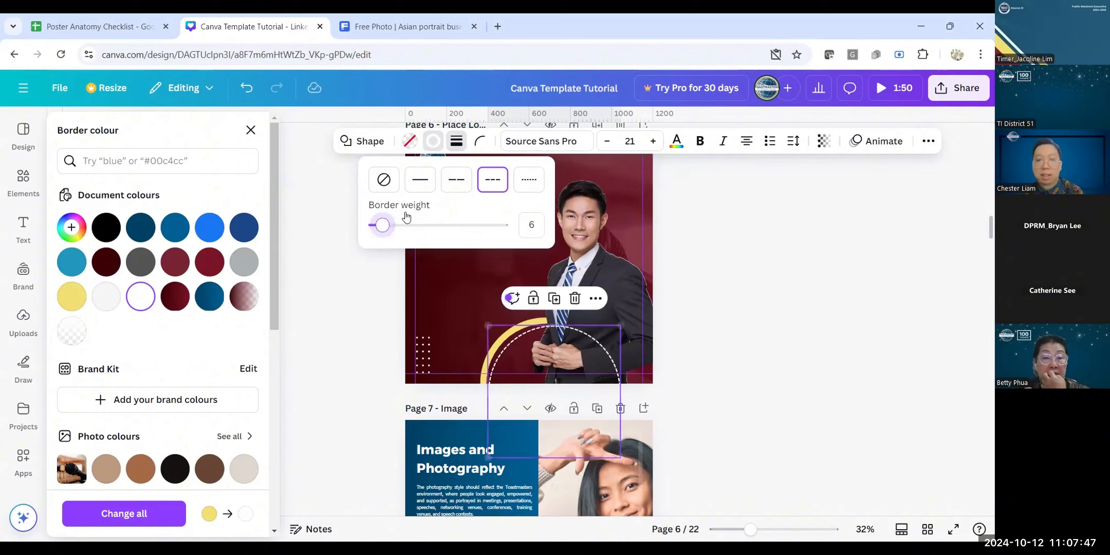
left_click(529, 180)
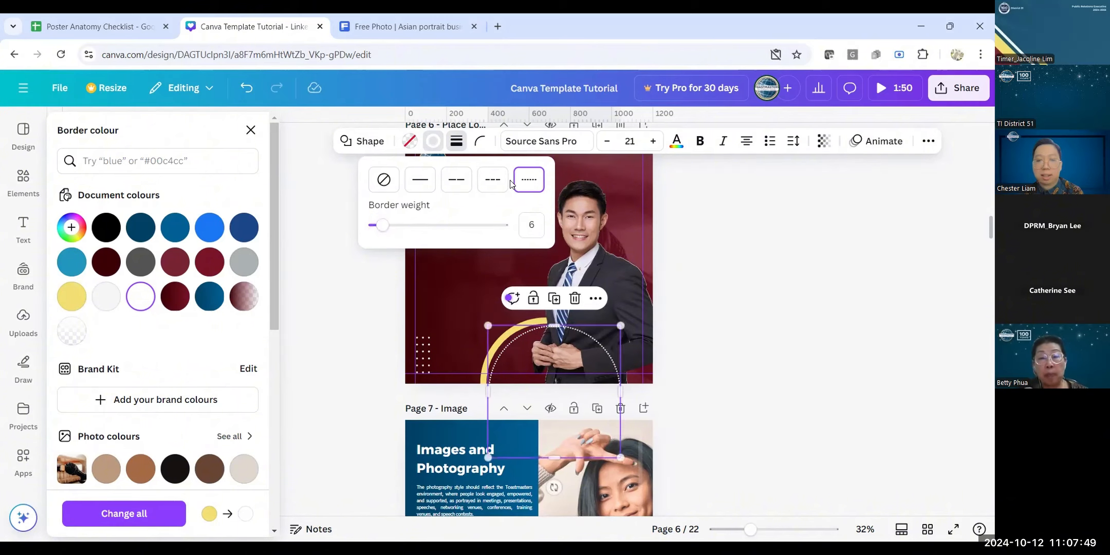
mouse_move(381, 225)
left_mouse_down()
mouse_move(394, 230)
mouse_move(382, 228)
left_mouse_up()
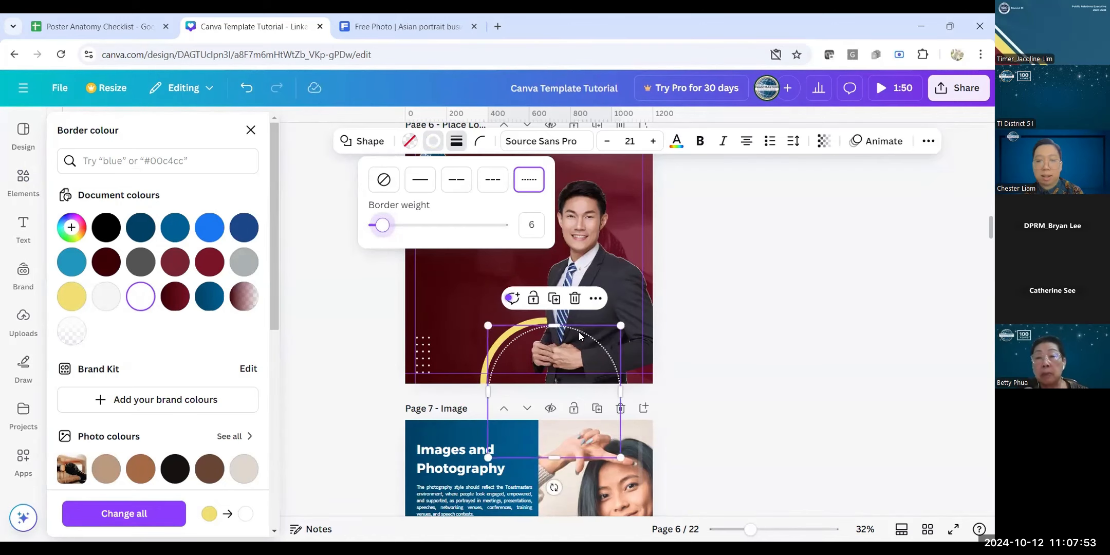
Step: Shrink the dotted white ring and centre it inside the yellow ring
left_click_drag(621, 457, 585, 431)
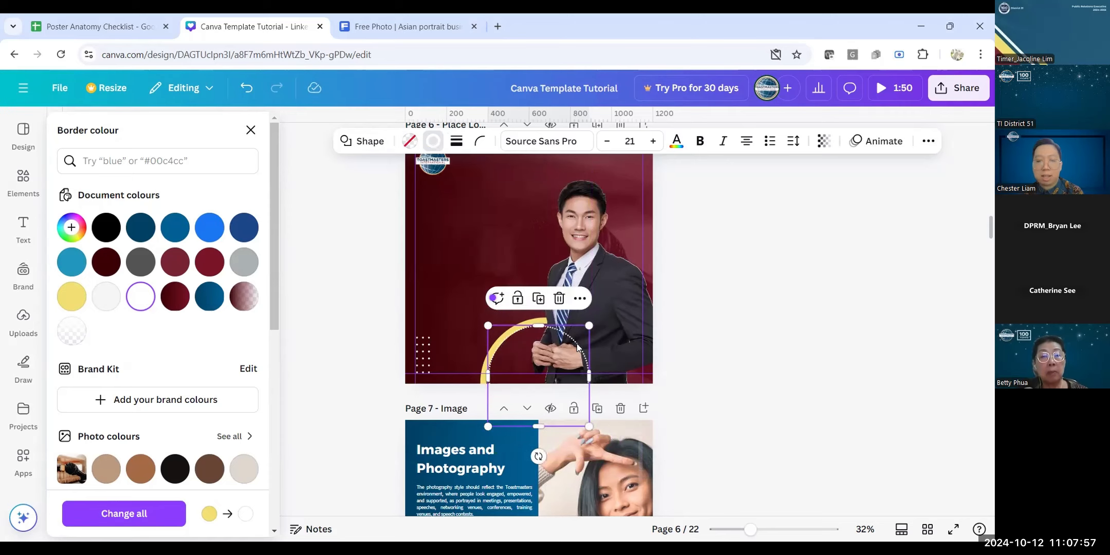
left_click_drag(577, 346, 587, 350)
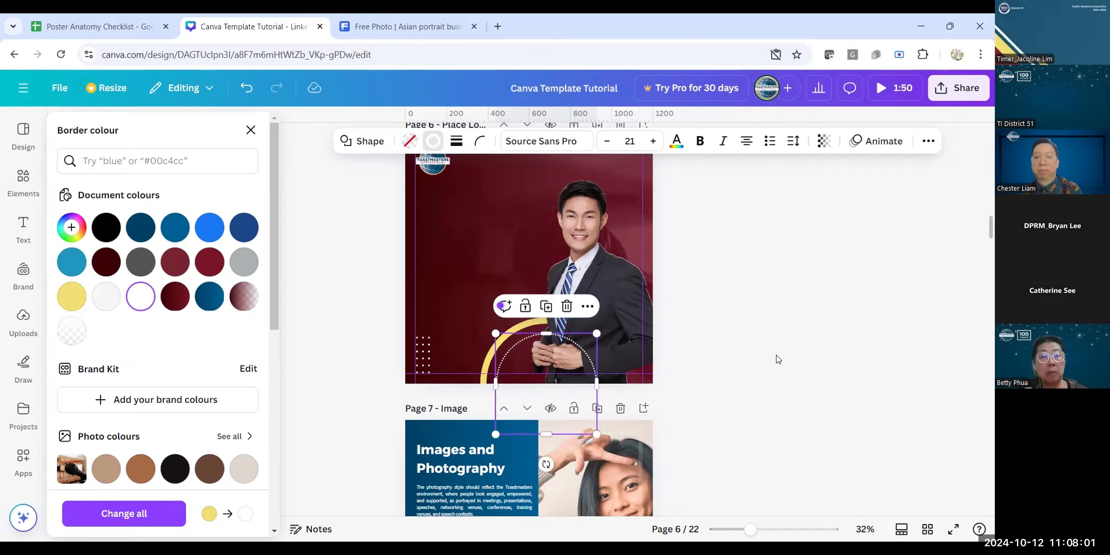
key("Escape")
key("Escape")
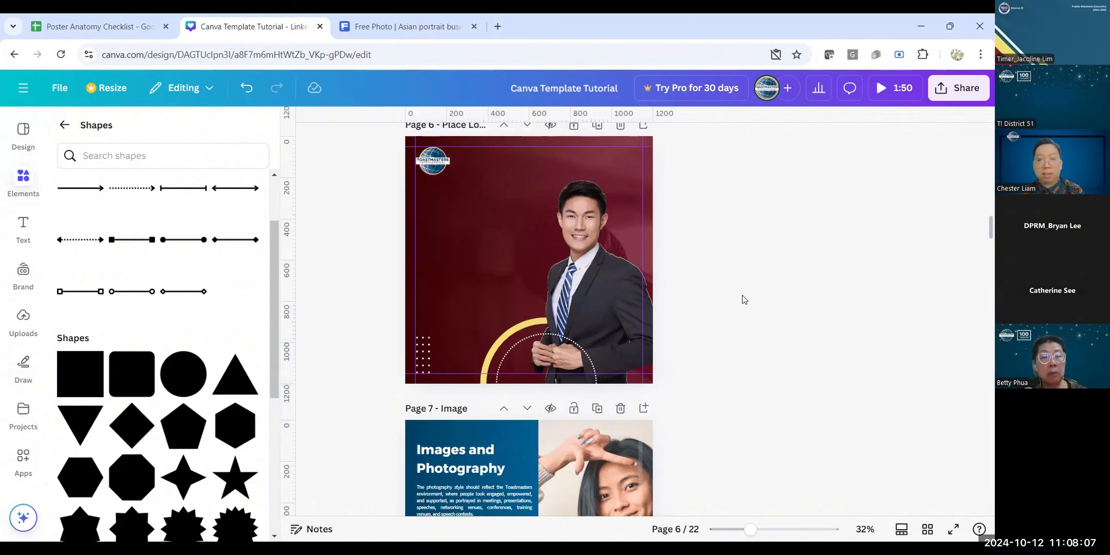
Step: Check the finished poster on page 1 for reference, and add a square shape to page 4
scroll(742, 300, "up", 20)
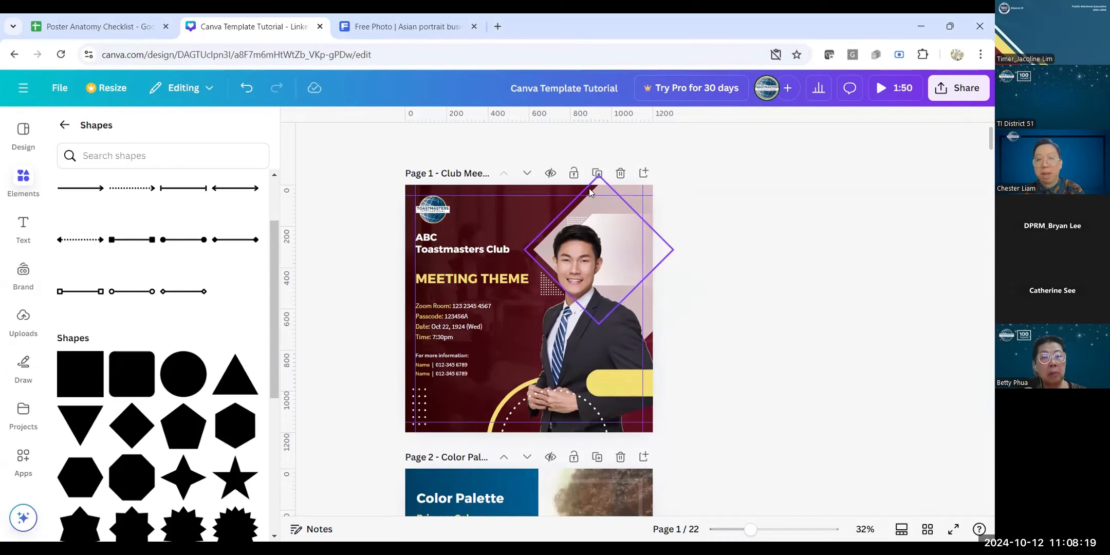
scroll(621, 187, "down", 10)
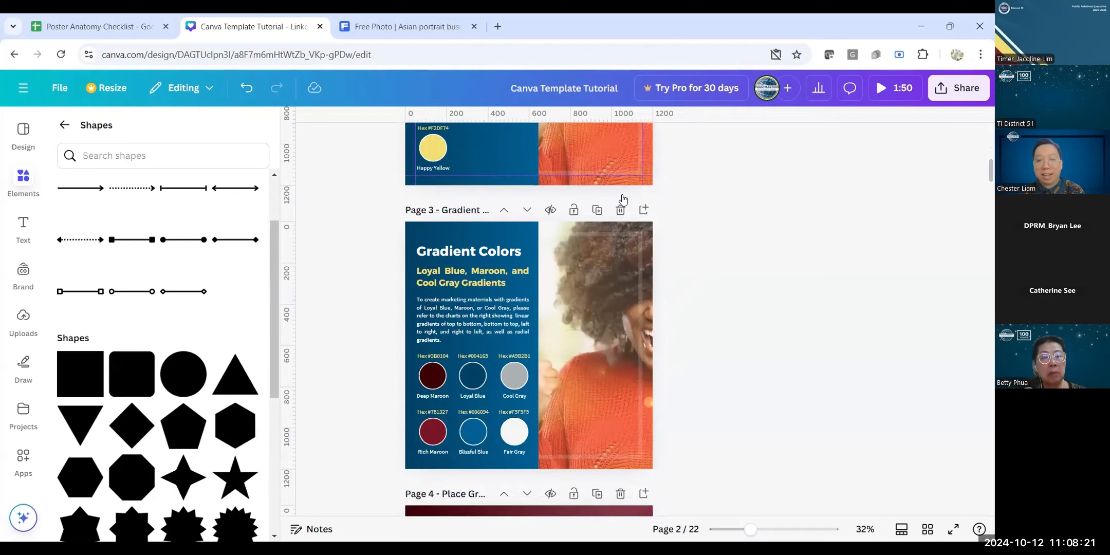
scroll(620, 233, "down", 6)
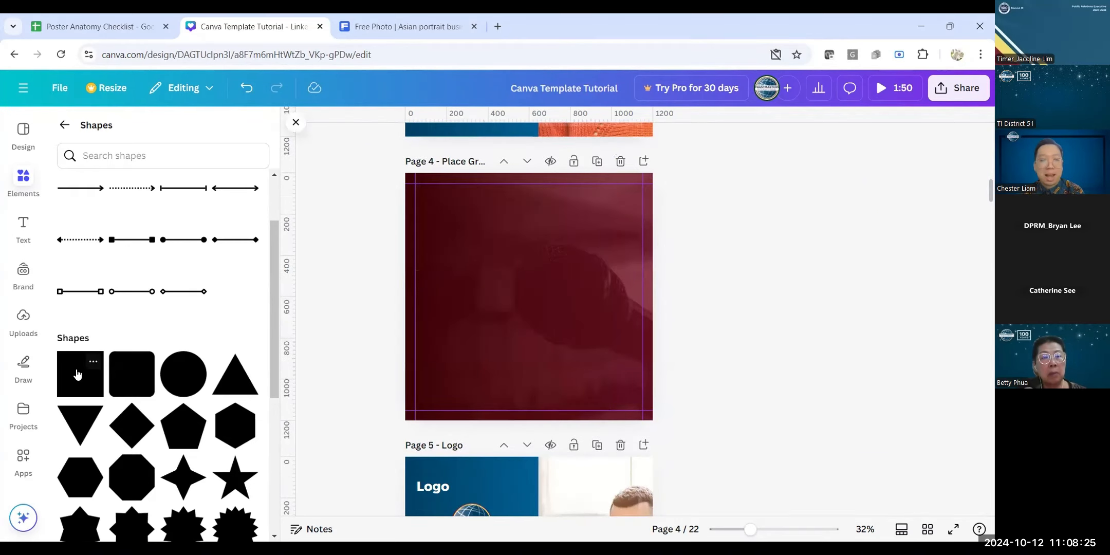
left_click(78, 374)
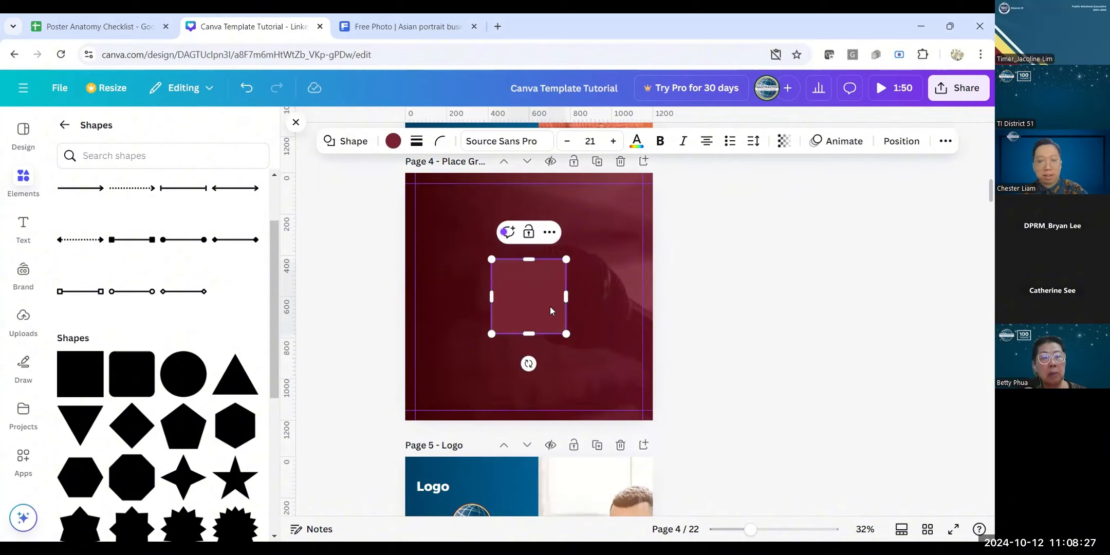
Step: Transfer the new square from page 4 to page 6 and place it over the man's face
left_click(717, 322)
left_click(535, 300)
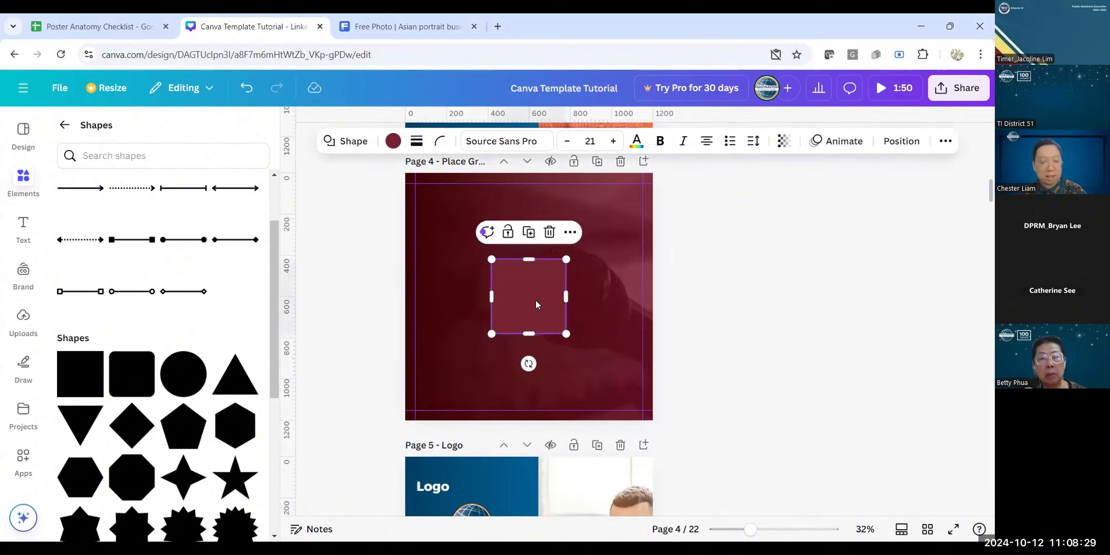
scroll(535, 300, "down", 10)
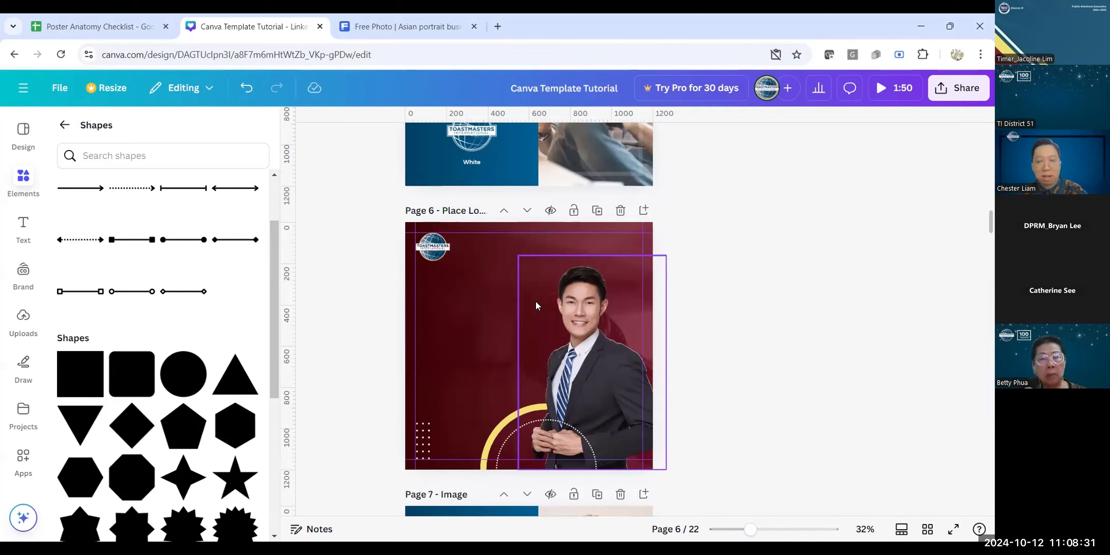
left_click(535, 301)
left_click(533, 333)
left_click_drag(539, 328, 576, 281)
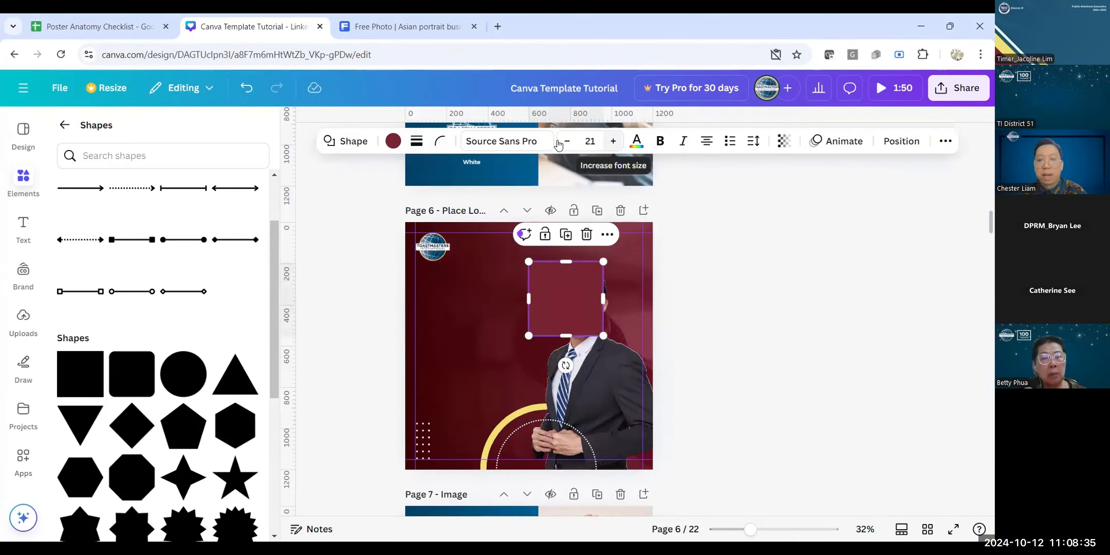
Step: Fill the square with white (#ffffff) and rotate it into a diamond
left_click(393, 140)
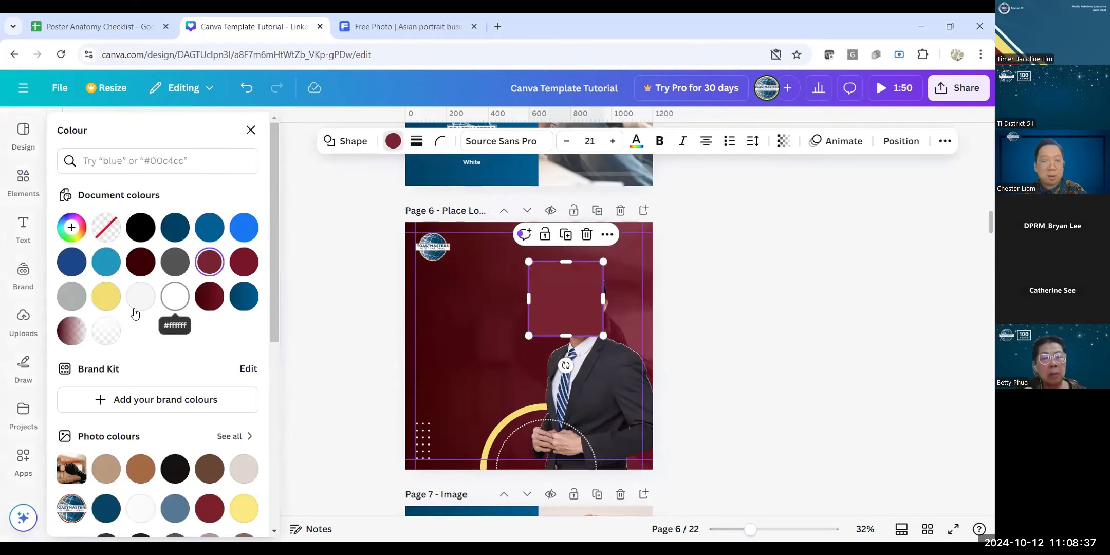
left_click(174, 297)
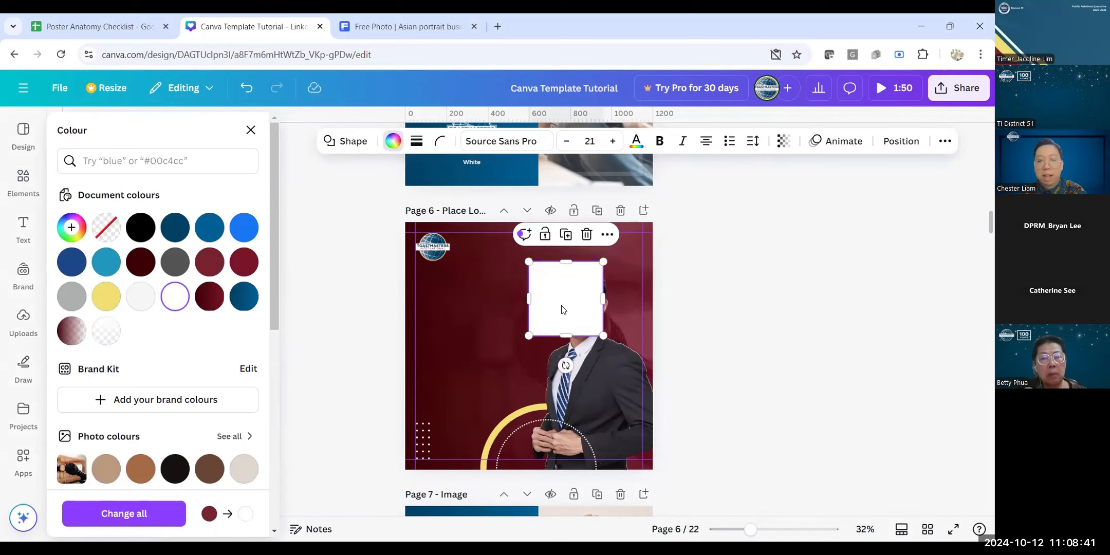
left_click_drag(579, 275, 579, 261)
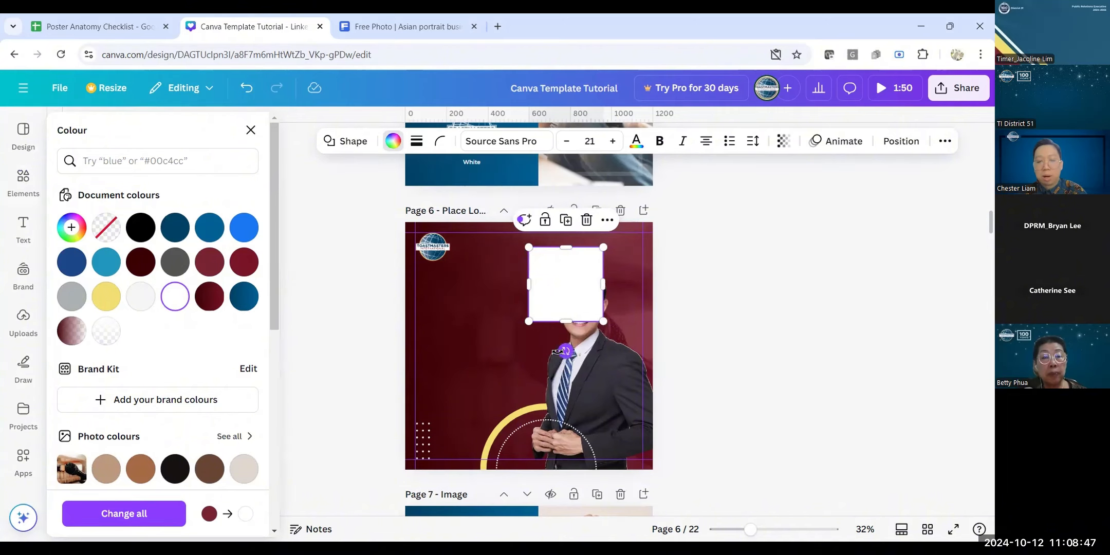
left_click_drag(557, 351, 511, 343)
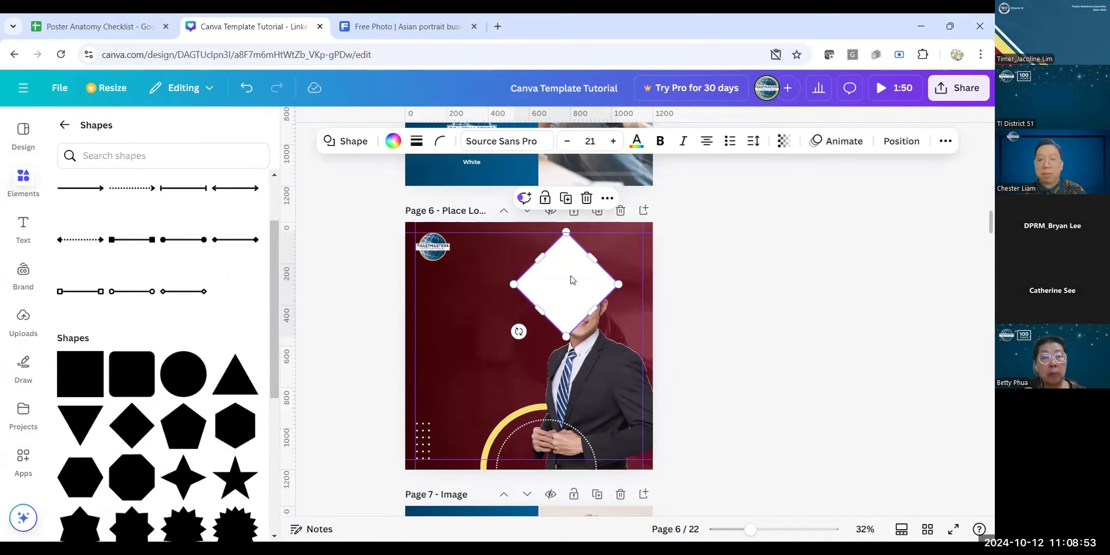
Step: Enlarge the white diamond and position it beside the man's head so it extends past the page's right edge
left_click_drag(572, 280, 700, 290)
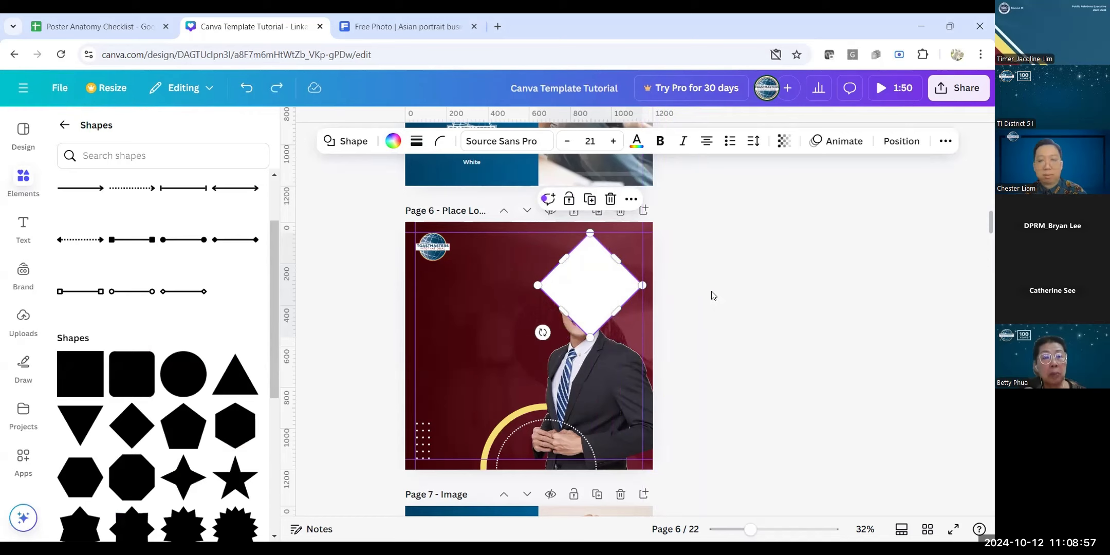
left_click(710, 292)
left_click_drag(591, 281, 567, 295)
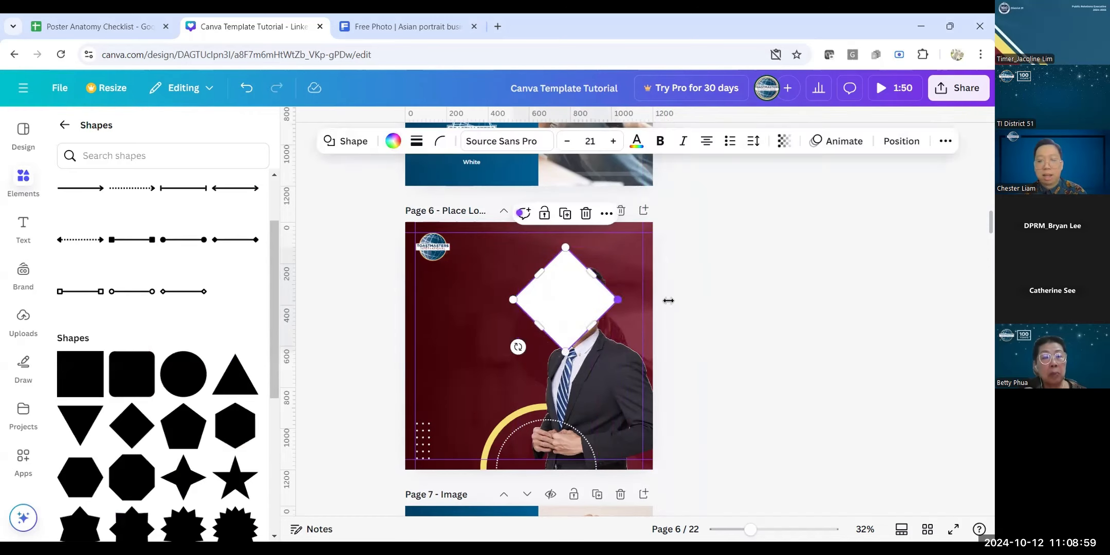
left_click_drag(668, 300, 701, 300)
left_click_drag(577, 300, 631, 303)
Step: Set the white diamond's transparency to 70
left_click(784, 141)
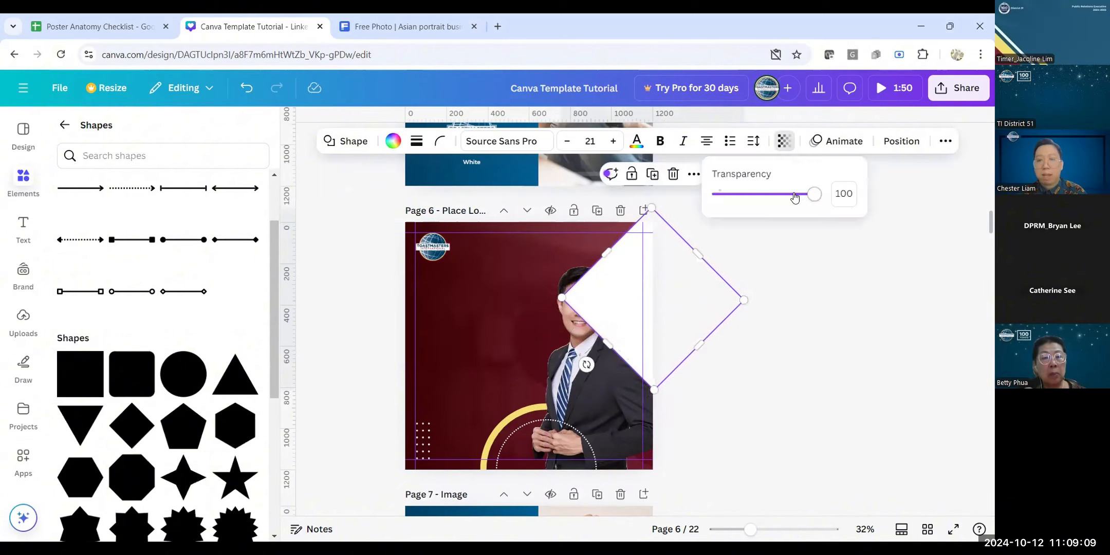
left_click_drag(811, 196, 782, 197)
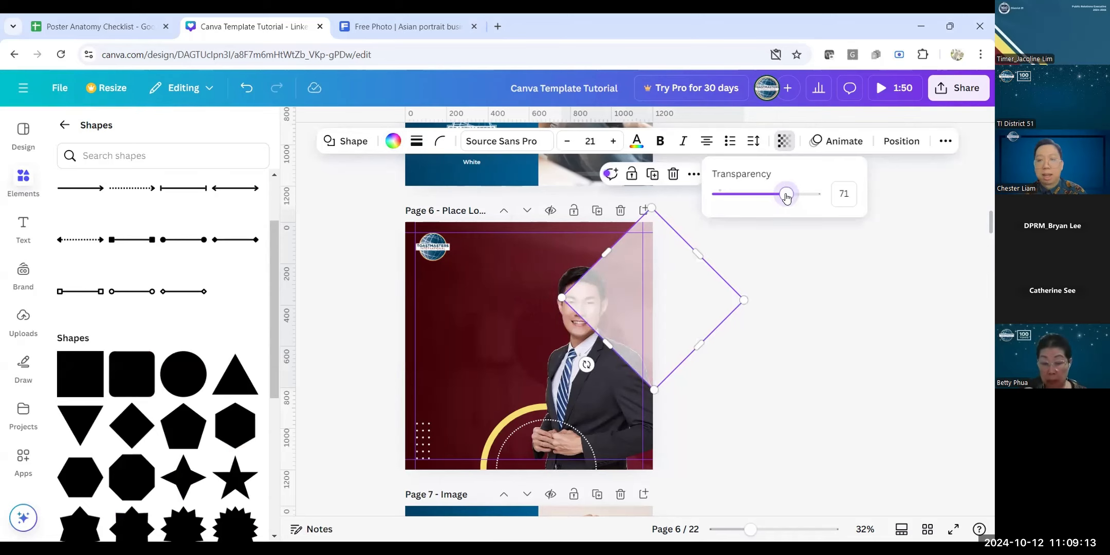
left_click(844, 191)
type("70")
left_click(770, 332)
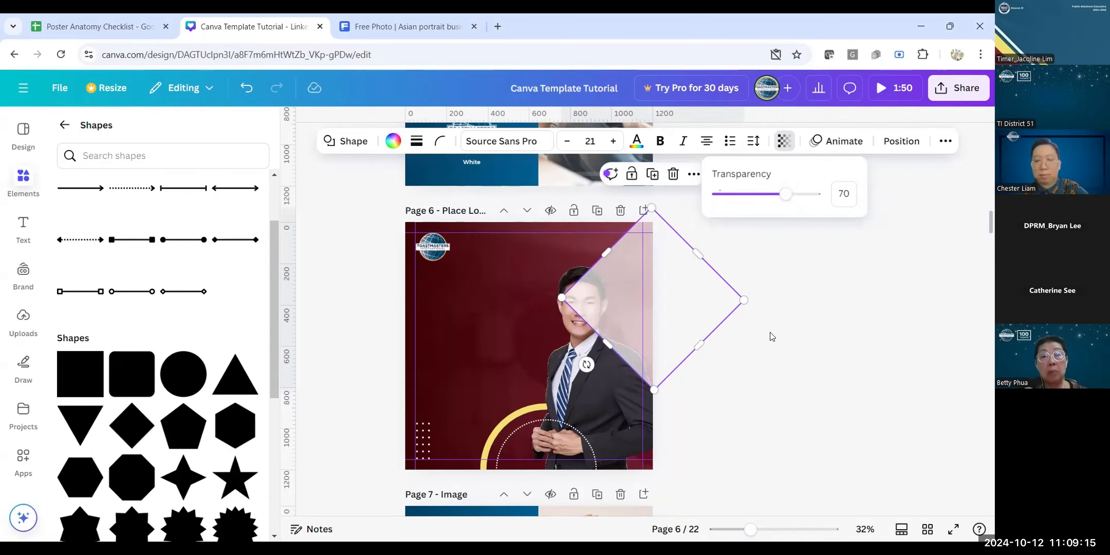
Step: Nudge the translucent diamond slightly upward and move its layer directly beneath the cut-out photo of the man
left_click(782, 328)
mouse_move(623, 291)
left_mouse_down()
mouse_move(624, 274)
mouse_move(625, 286)
left_mouse_up()
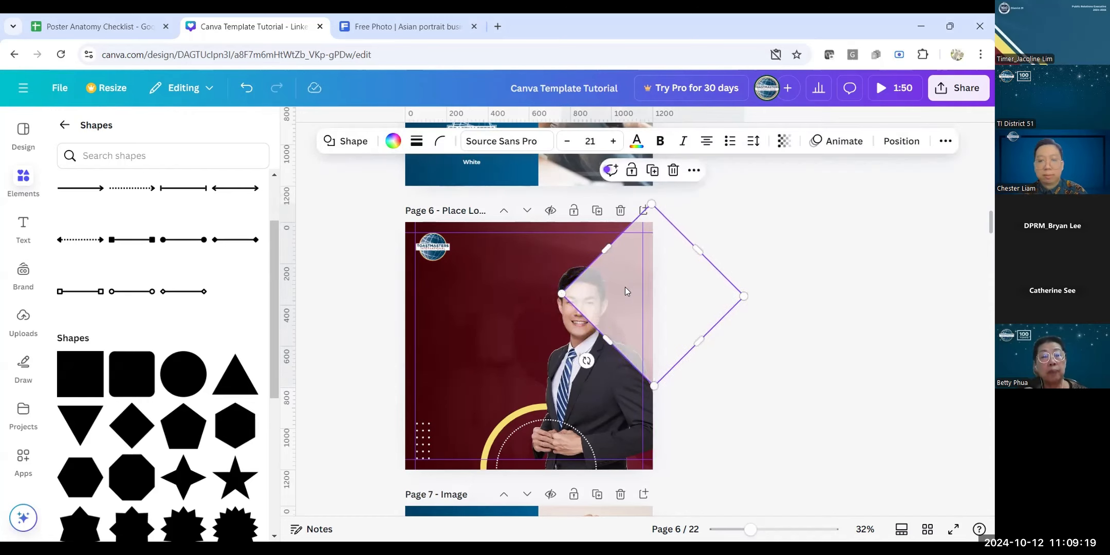
left_click(901, 141)
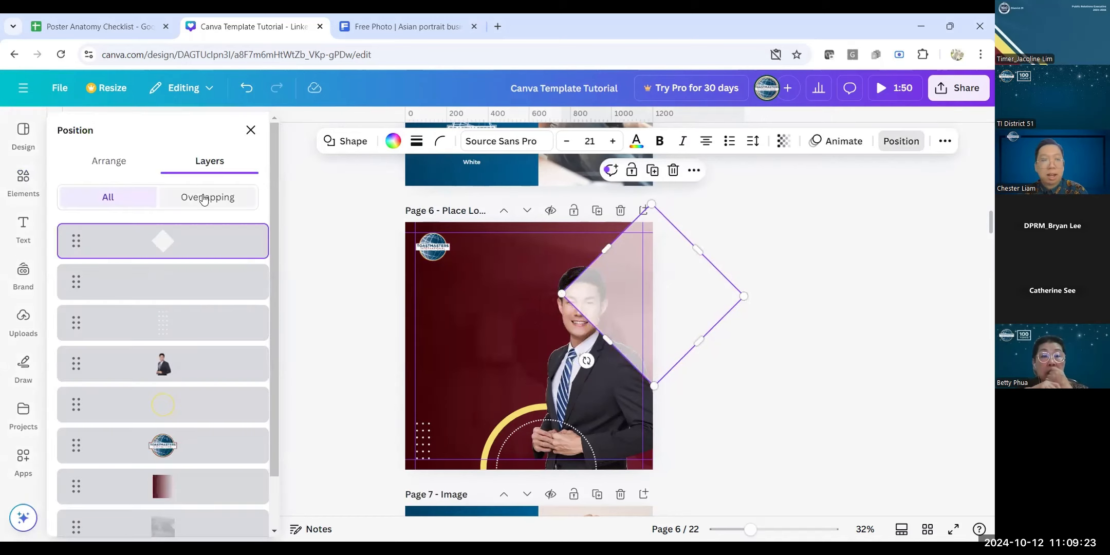
left_click_drag(170, 241, 183, 372)
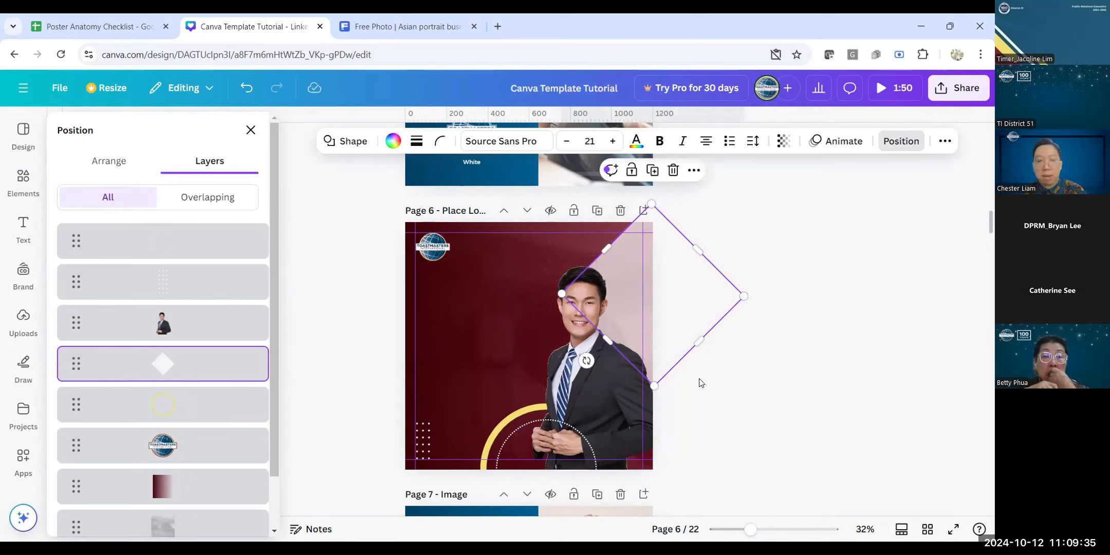
left_click(767, 337)
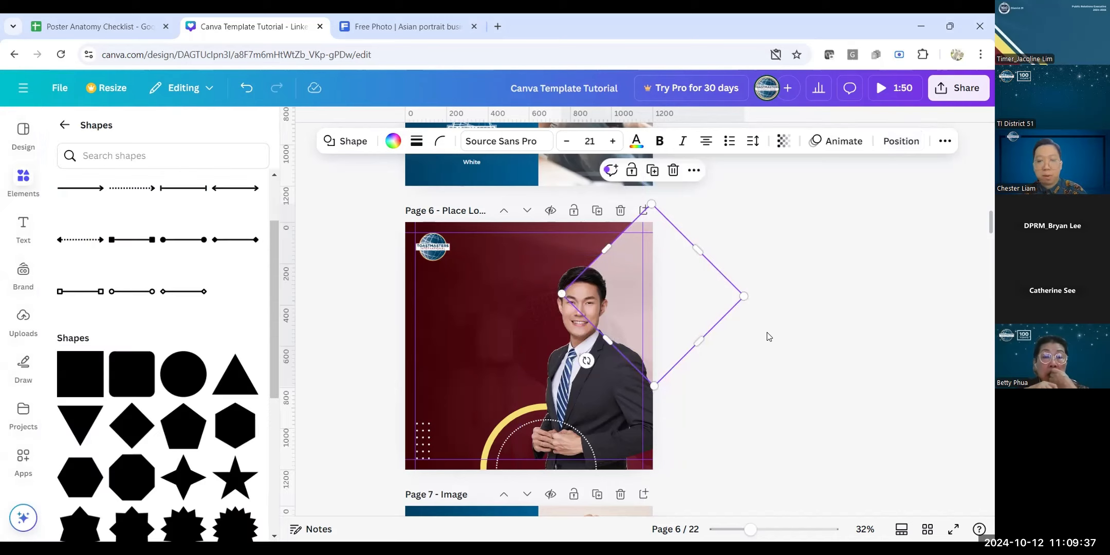
Step: Duplicate the translucent diamond, offset the copy slightly to the left of the original, and remove the copy's fill colour
left_click(653, 309)
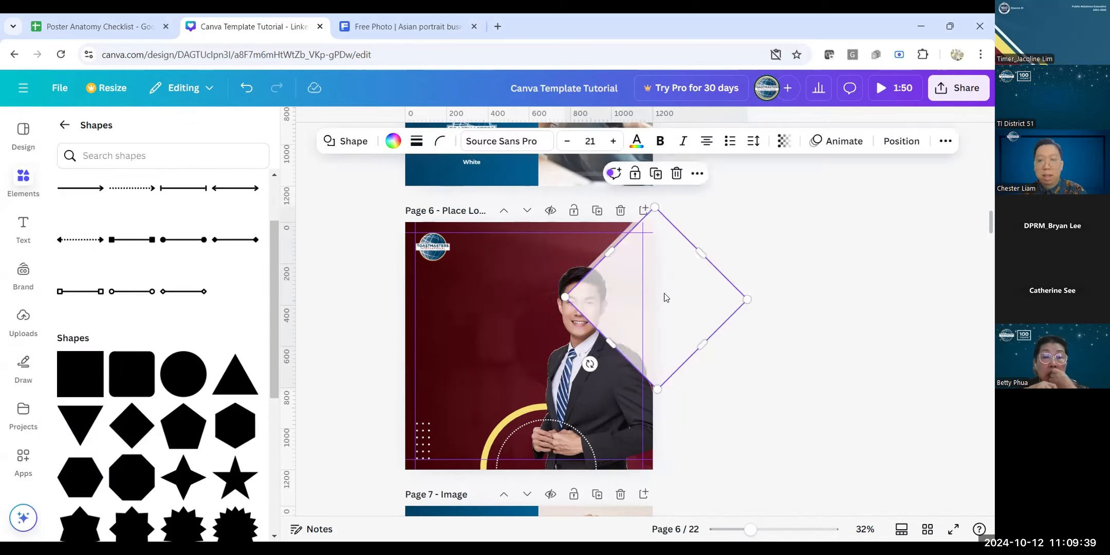
left_click_drag(665, 297, 665, 289)
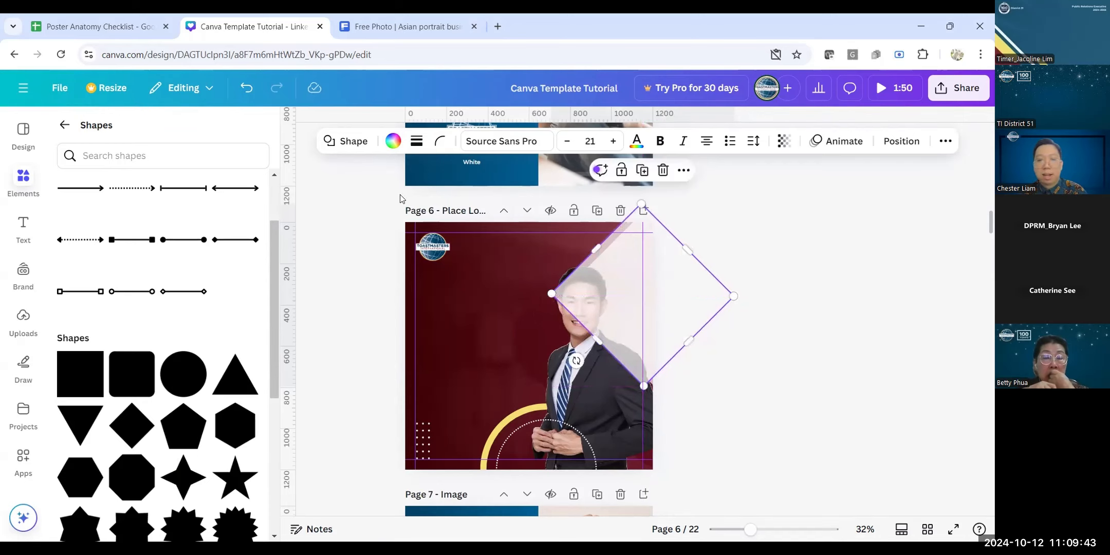
left_click(392, 141)
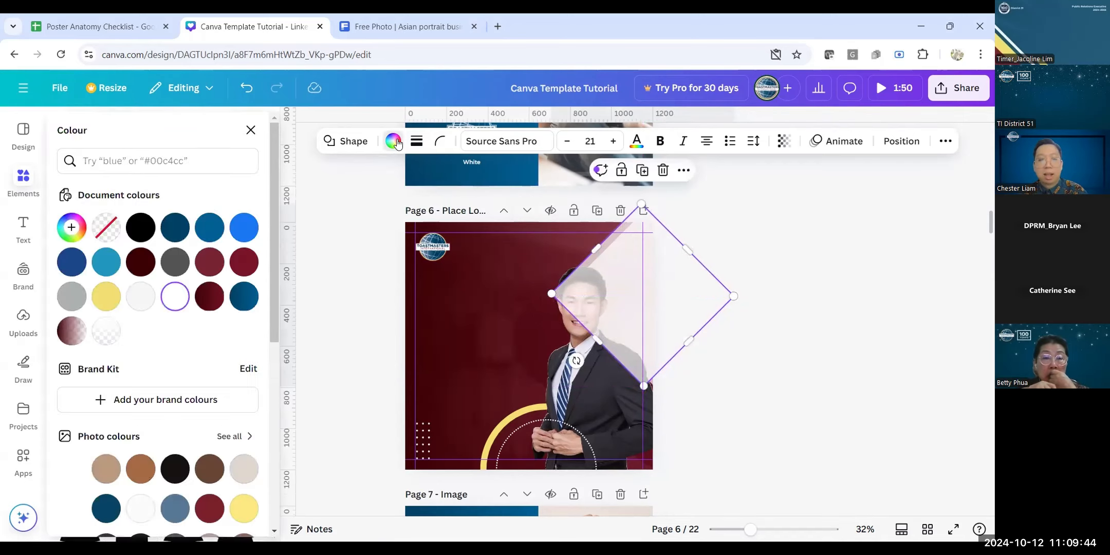
left_click(106, 236)
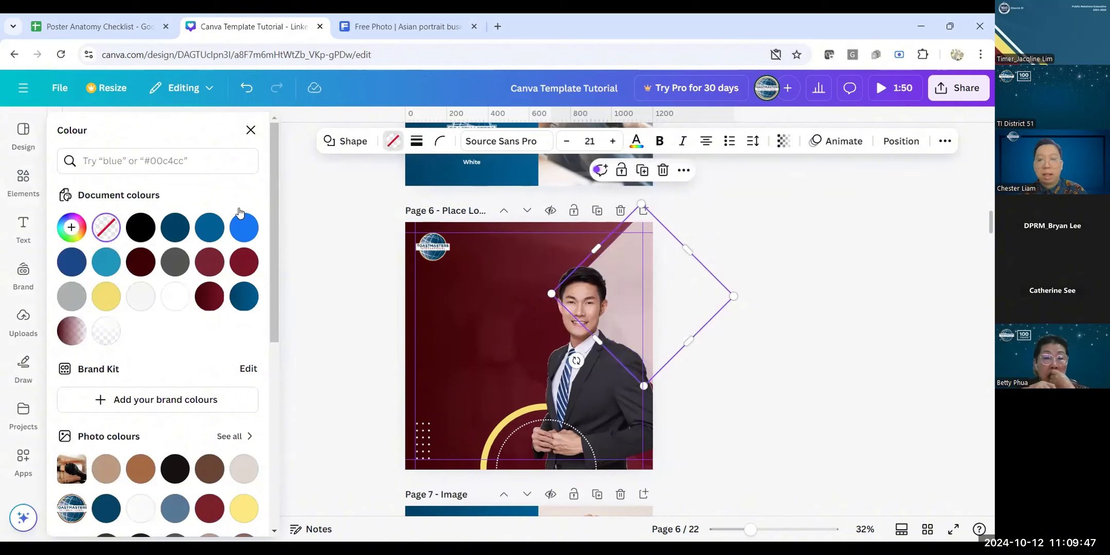
Step: Give the unfilled diamond a solid border with a weight of 4 in yellow
left_click(415, 150)
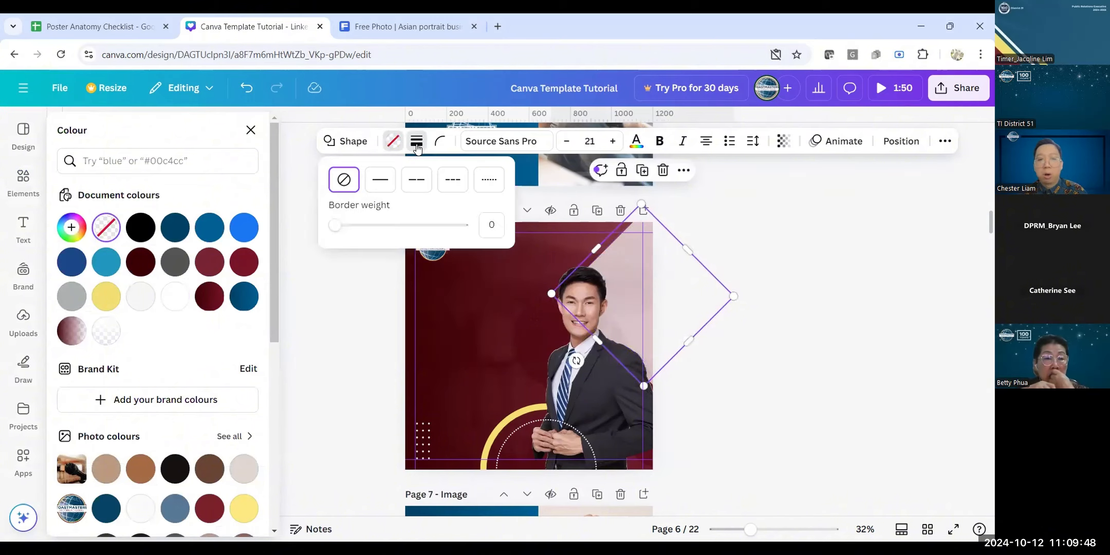
left_click(370, 188)
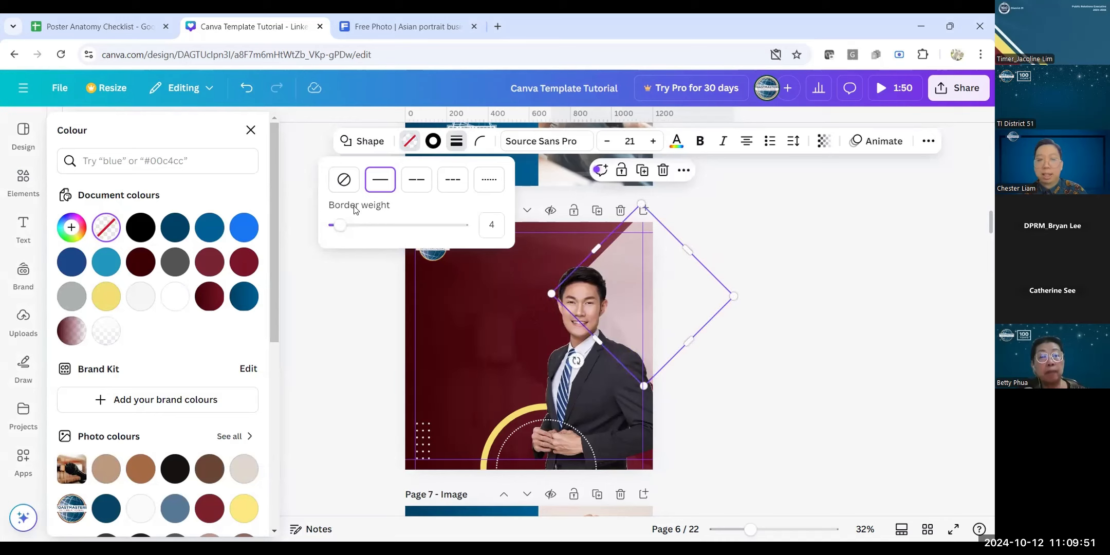
left_click(435, 142)
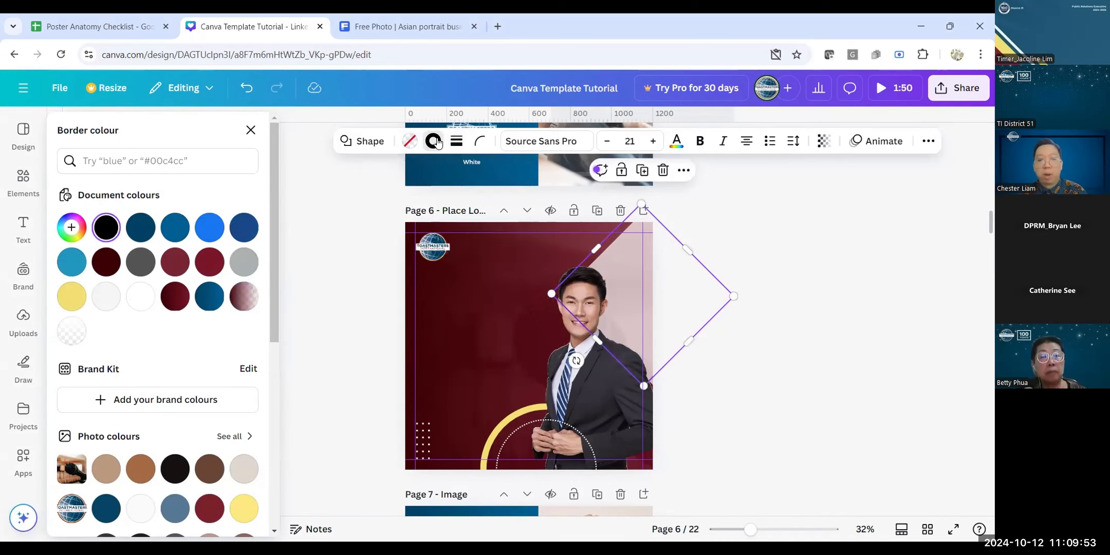
left_click(71, 296)
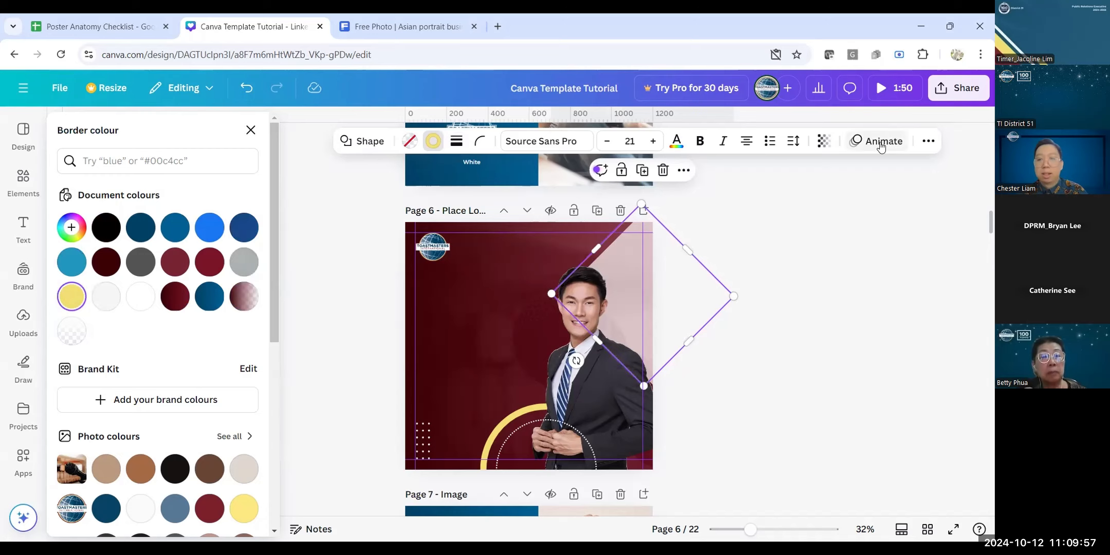
Step: Move the yellow diamond outline's layer directly beneath the cut-out photo of the man
left_click(928, 141)
left_click(886, 170)
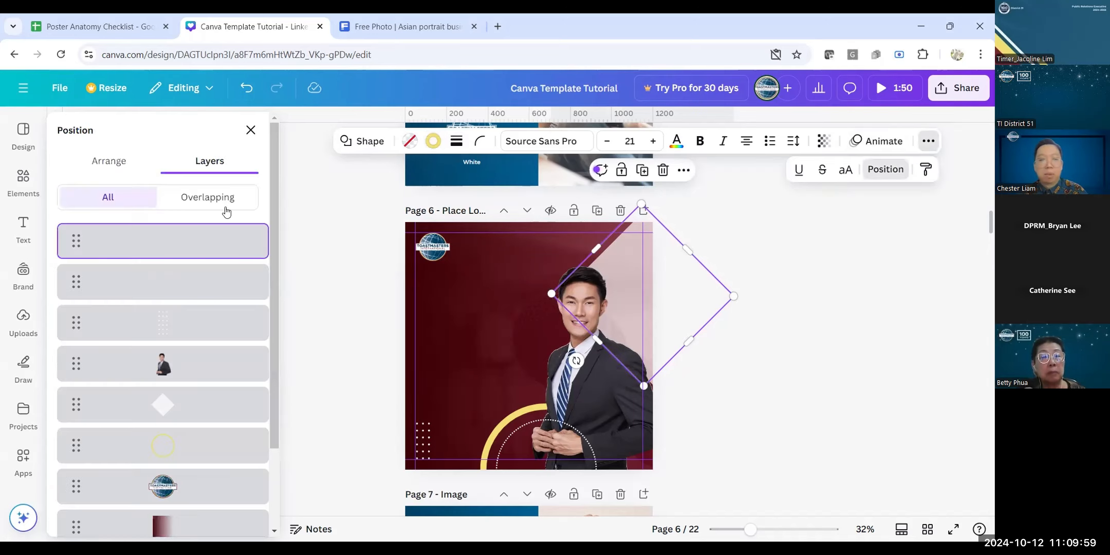
left_click_drag(195, 259, 188, 383)
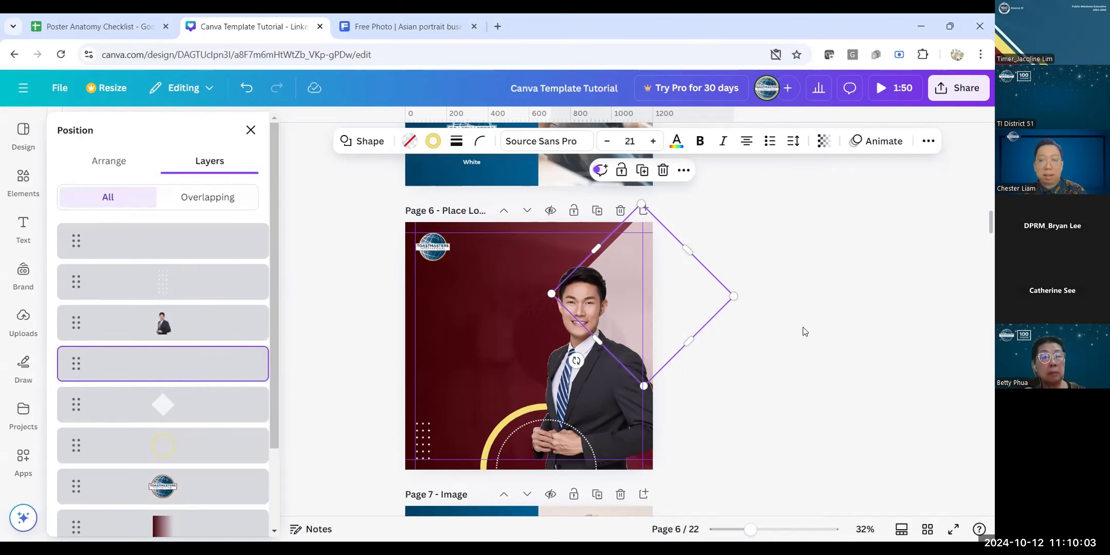
left_click(790, 348)
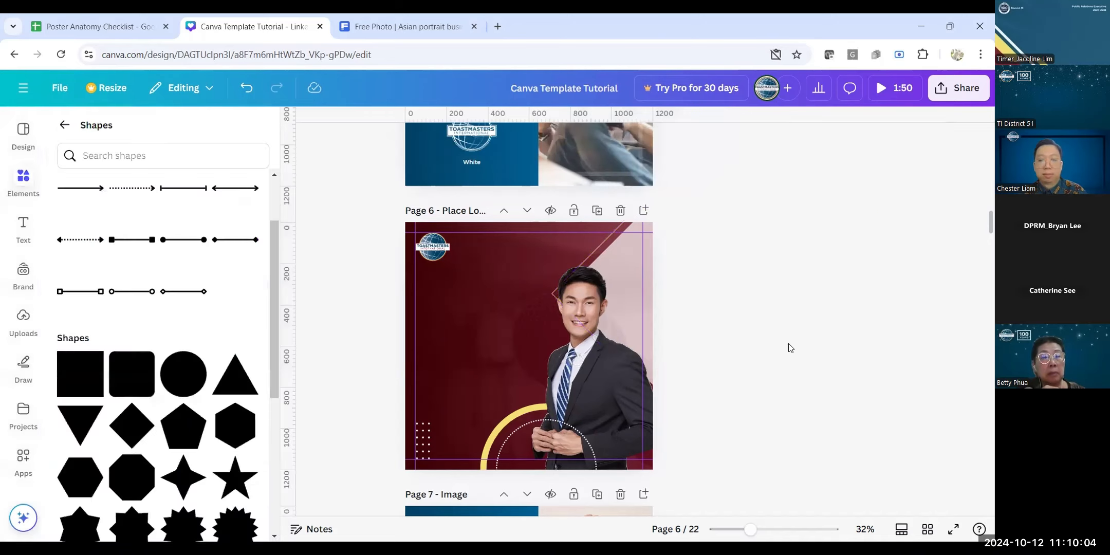
Step: Resize the yellow diamond outline so its left corner sits slightly outside the white diamond beside the man's head
left_click(605, 237)
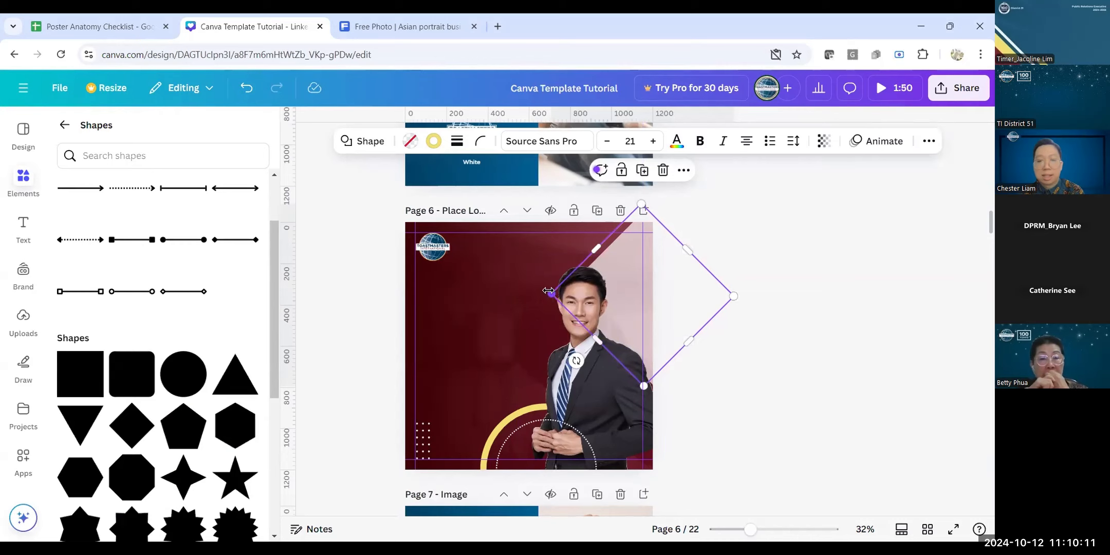
left_click_drag(548, 290, 538, 294)
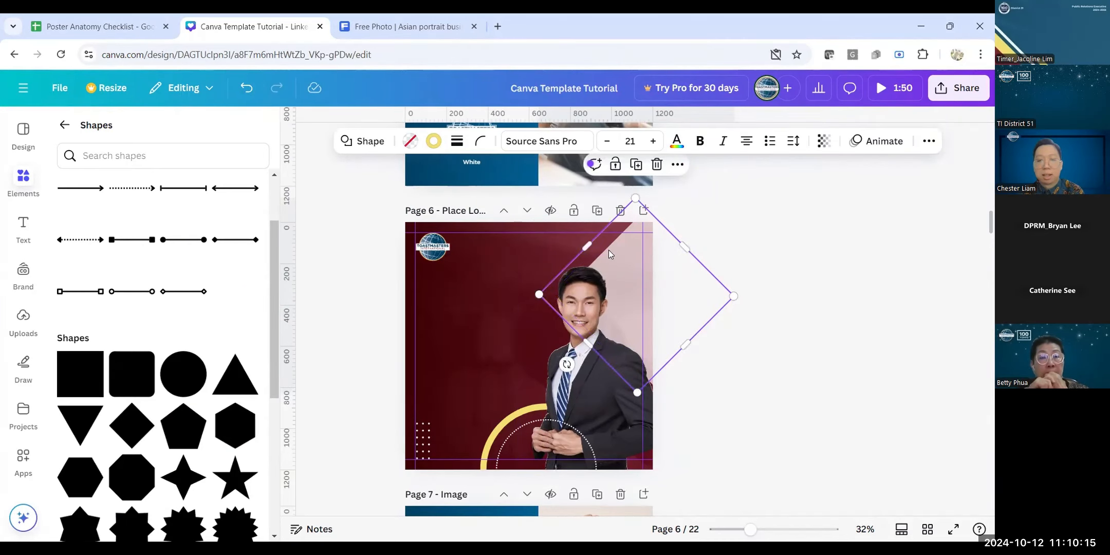
left_click_drag(754, 535, 764, 534)
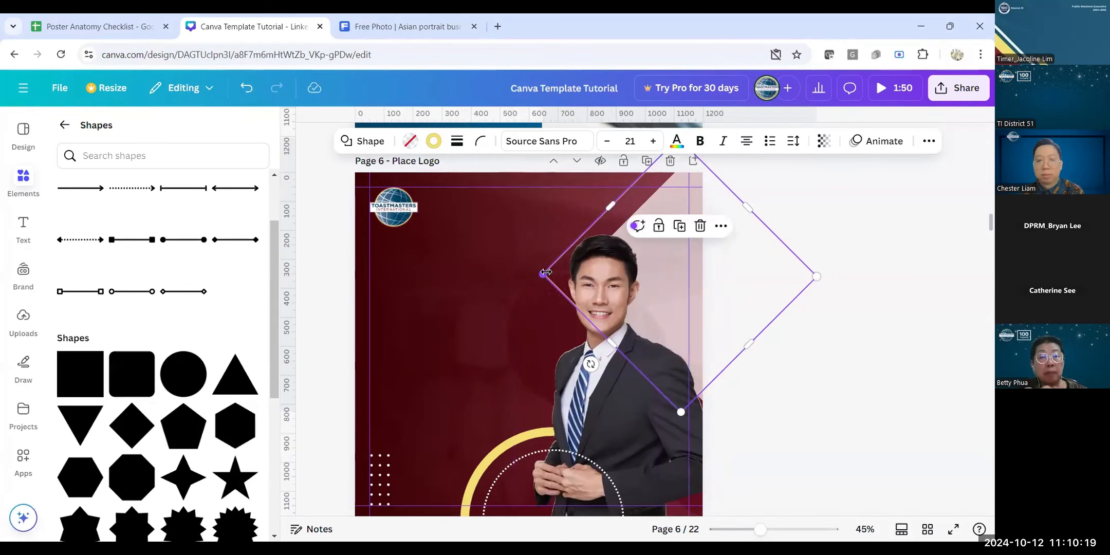
left_click_drag(543, 274, 607, 312)
left_click(882, 413)
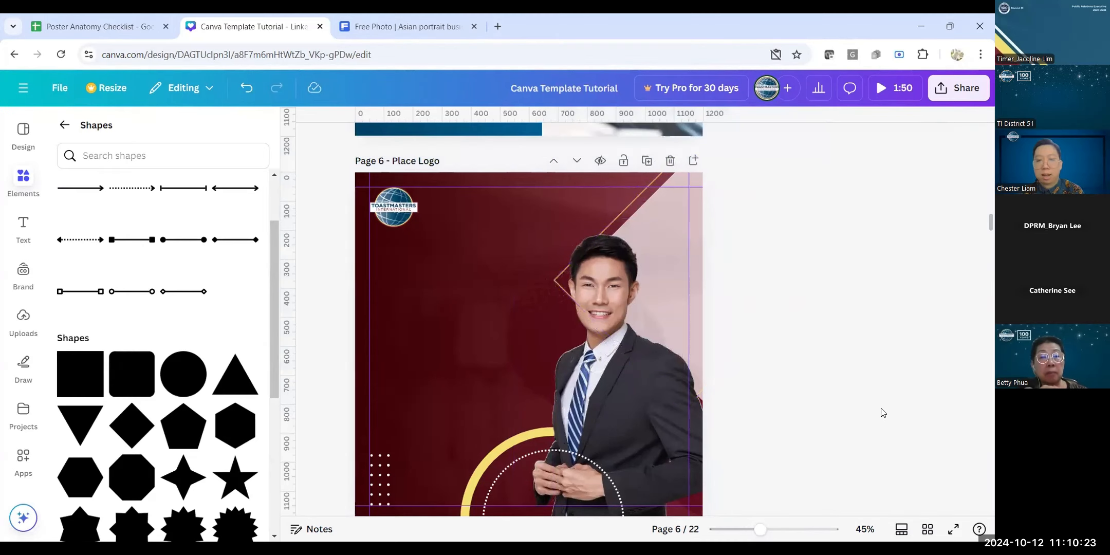
Step: Enlarge the yellow diamond outline slightly so it extends further beyond the white diamond beside the man's head
left_click(629, 201)
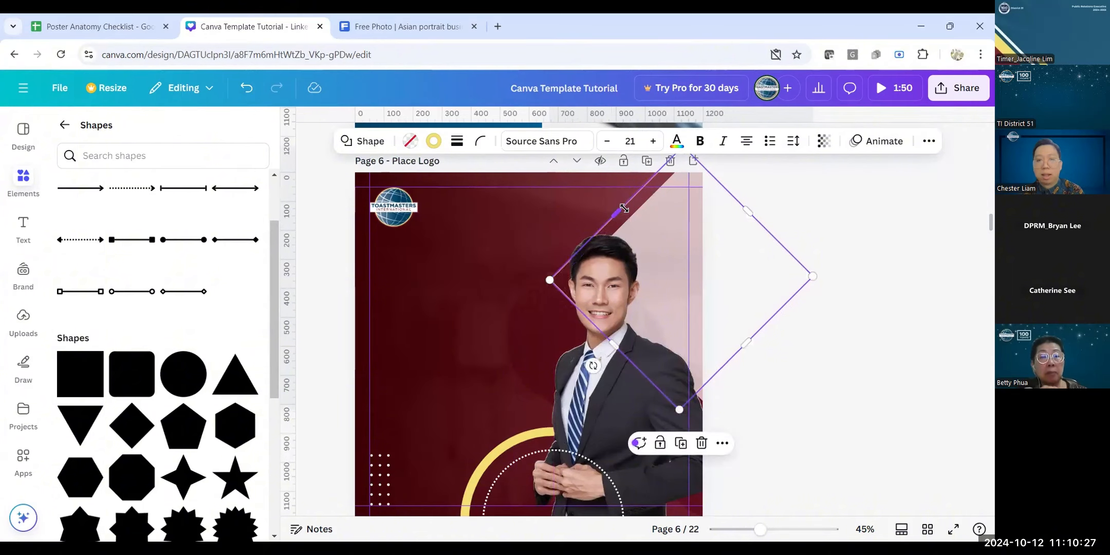
left_click_drag(550, 280, 546, 281)
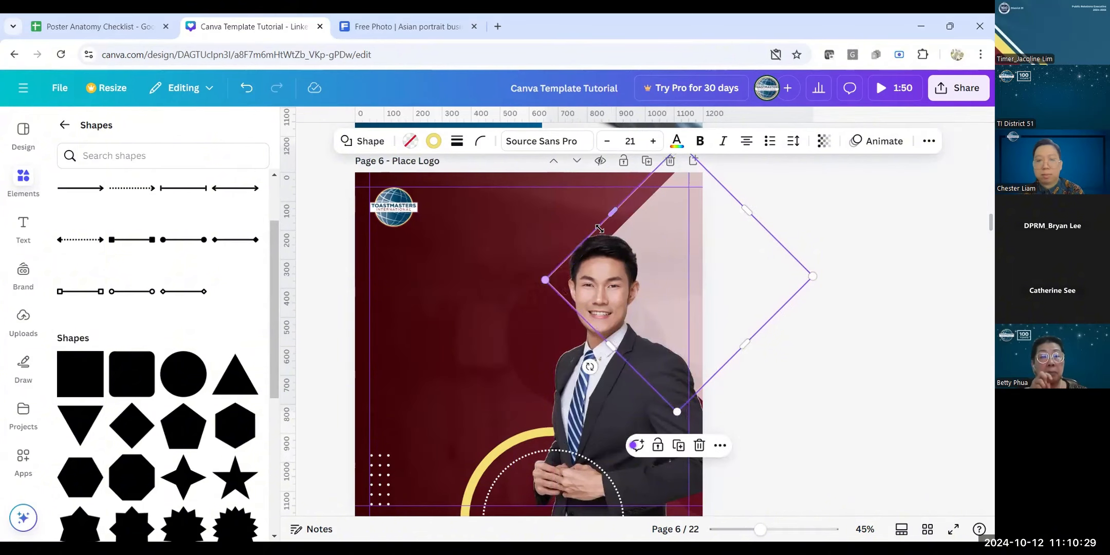
left_click_drag(624, 210, 626, 211)
left_click_drag(612, 346, 606, 352)
left_click_drag(745, 349, 758, 364)
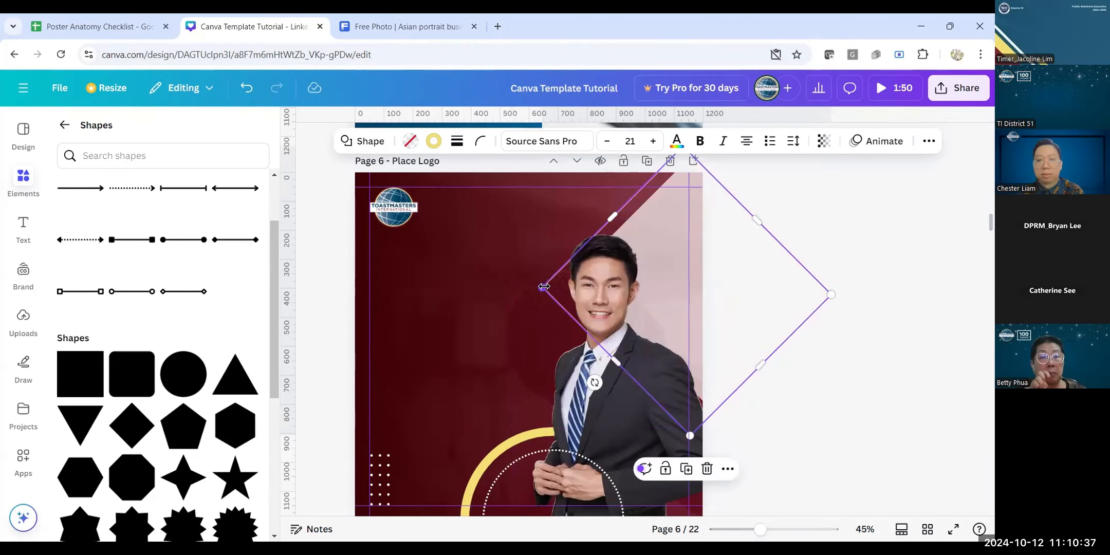
left_click_drag(552, 291, 557, 290)
left_click(783, 483)
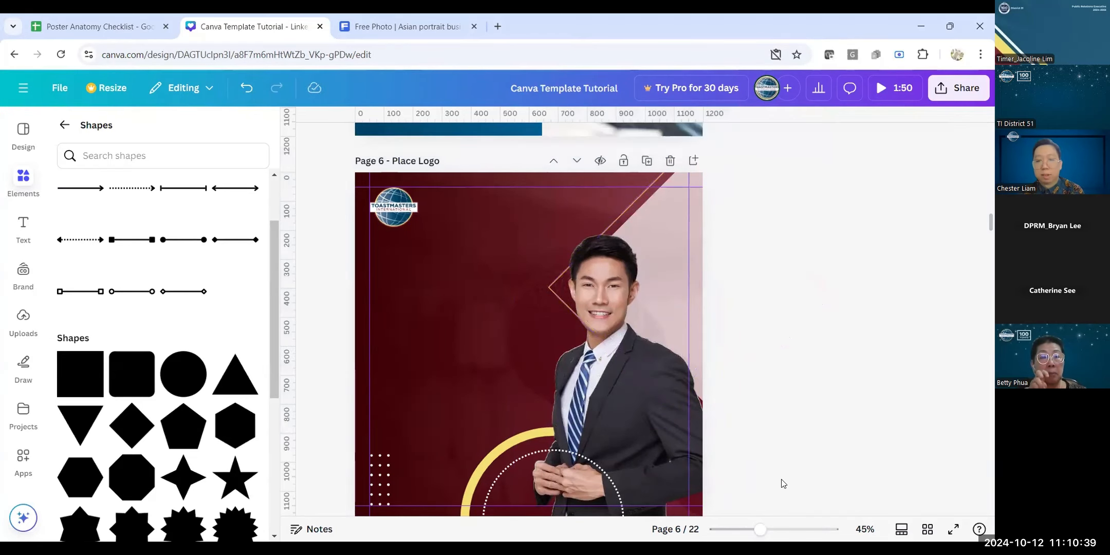
left_click_drag(752, 532, 743, 529)
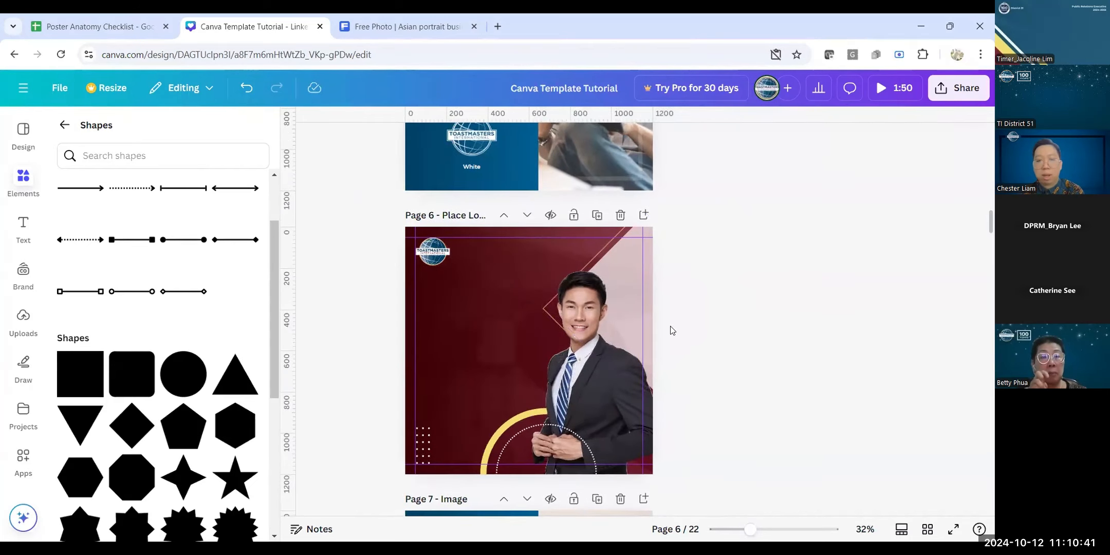
left_click(621, 235)
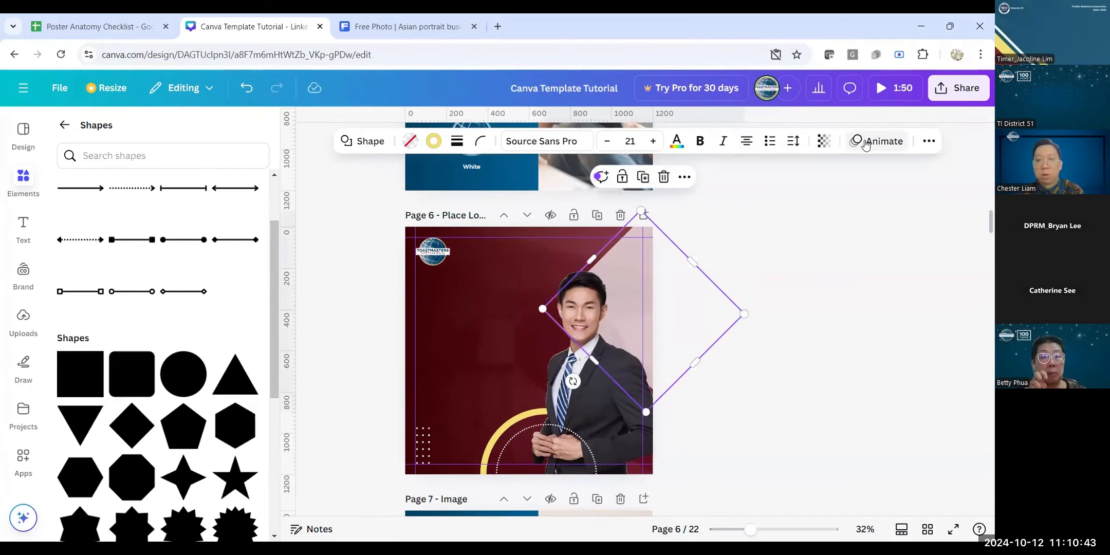
left_click(820, 146)
left_click(789, 306)
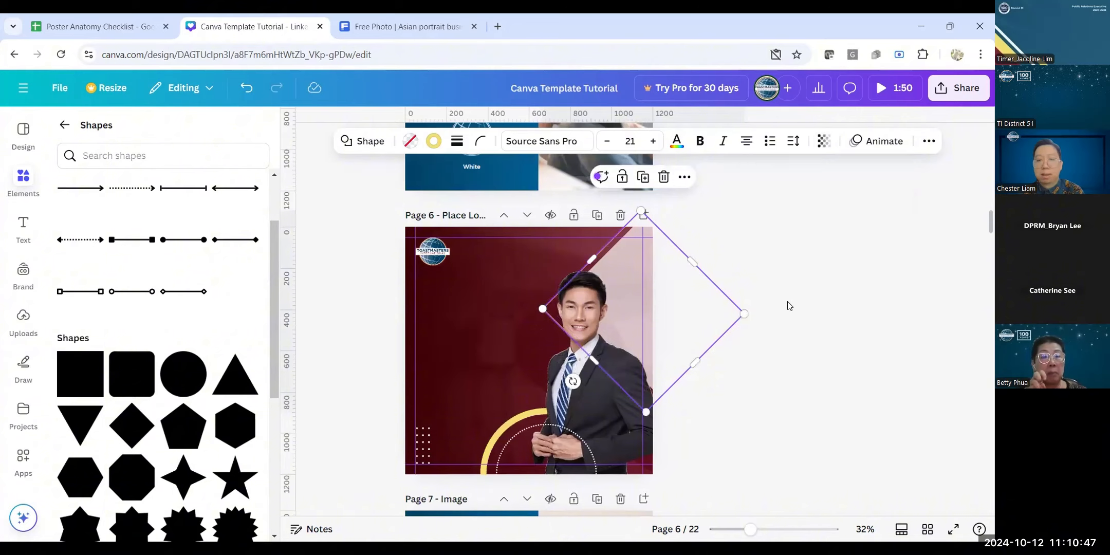
left_click(788, 306)
Step: Examine the translucent arrow behind the man on the finished page 1 poster and return to page 6
scroll(709, 263, "up", 10)
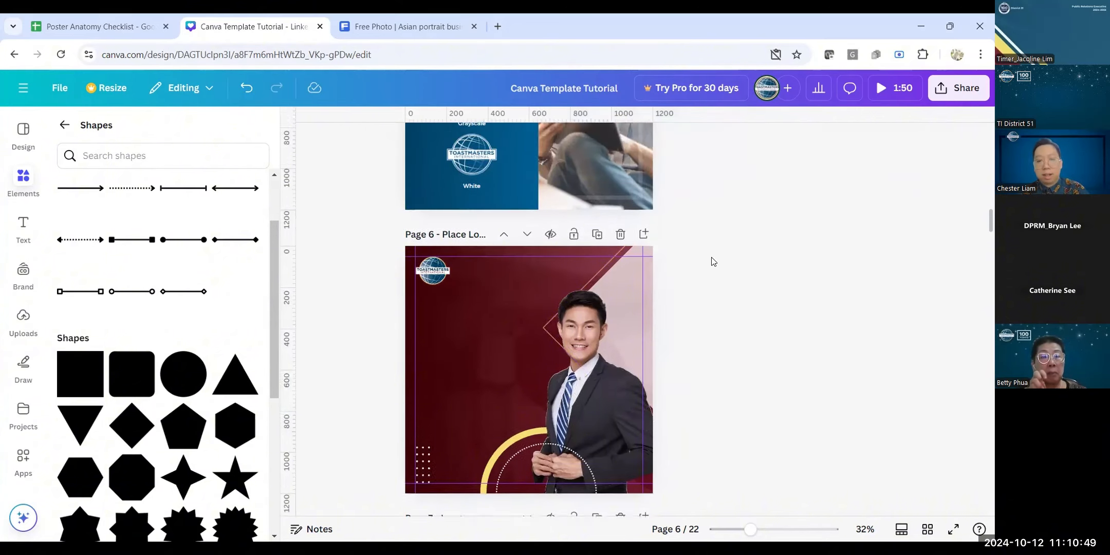
scroll(713, 261, "up", 6)
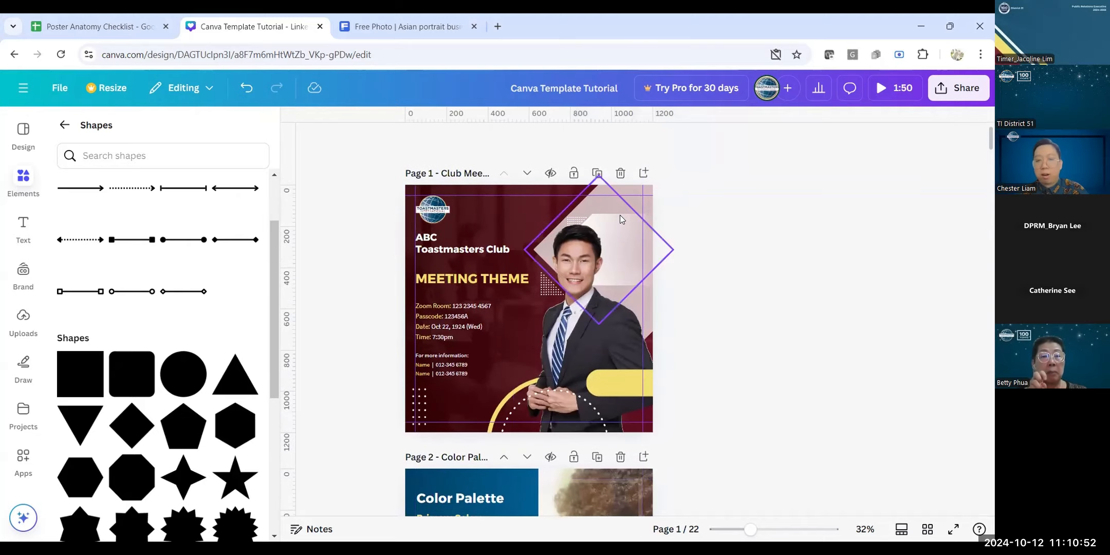
left_click(648, 215)
scroll(698, 248, "down", 14)
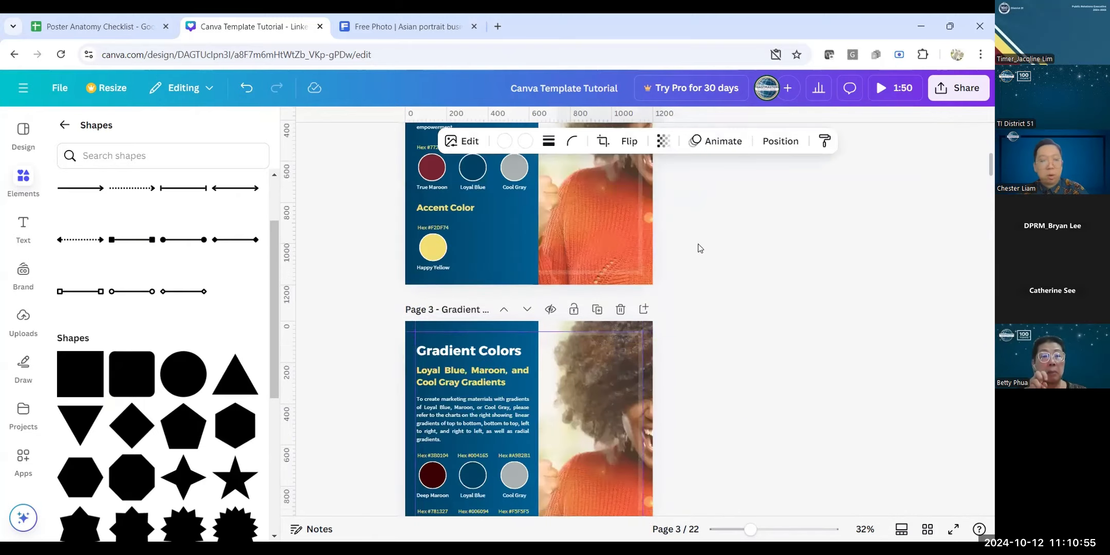
scroll(698, 249, "down", 3)
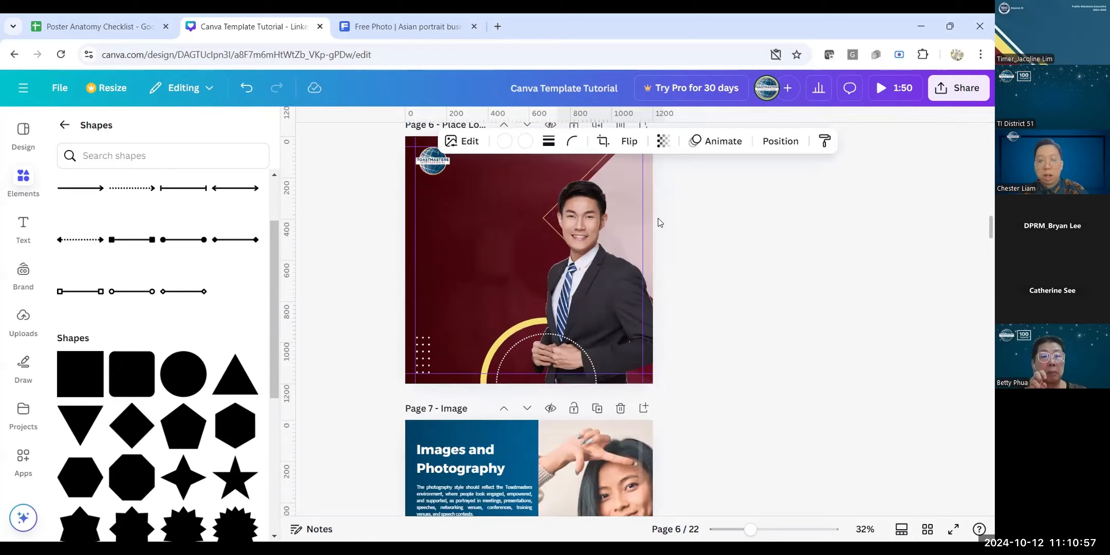
scroll(645, 245, "up", 4)
Step: Search the graphics for "Transparent Gradient Arrow" and add the green downward-pointing gradient arrow to page 6
left_click(205, 162)
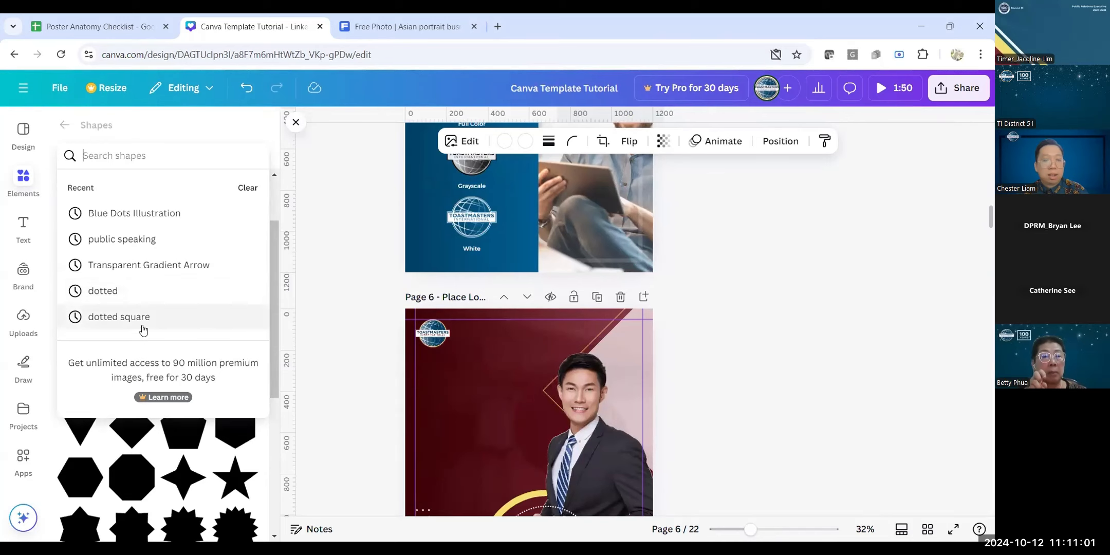
left_click(129, 265)
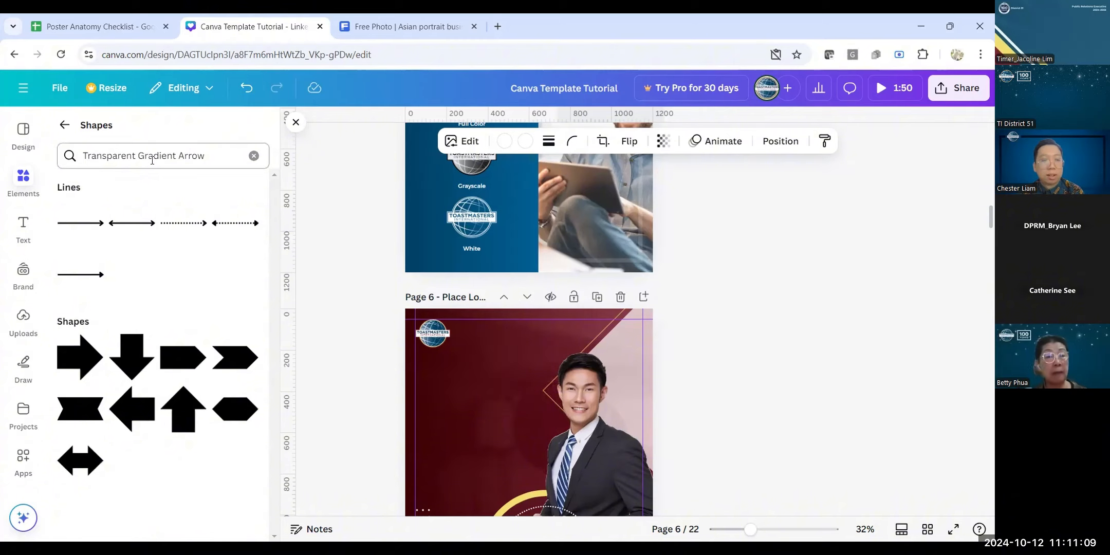
left_click(65, 125)
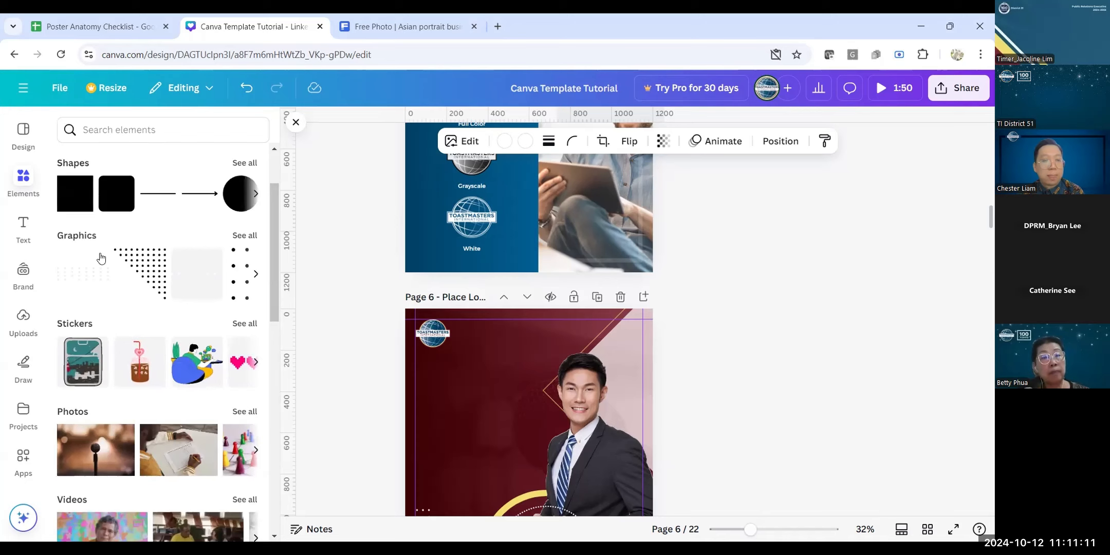
left_click(240, 237)
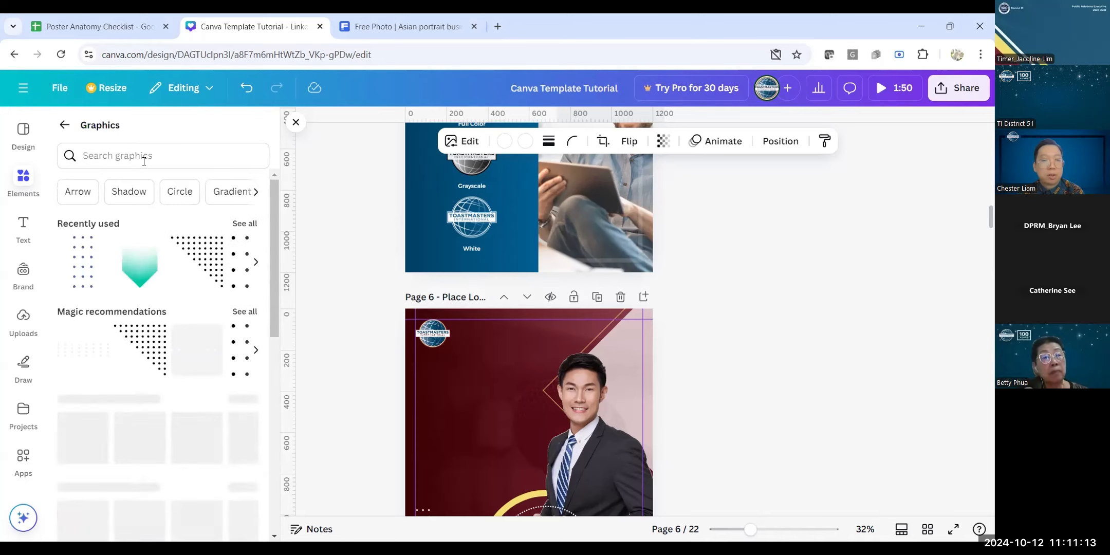
left_click(144, 161)
left_click(143, 213)
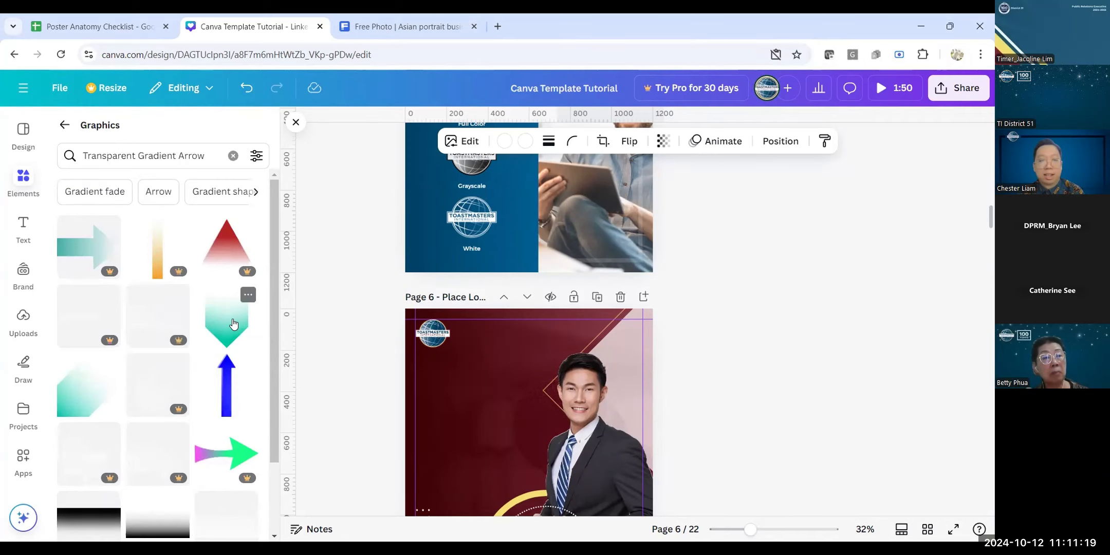
left_click(233, 323)
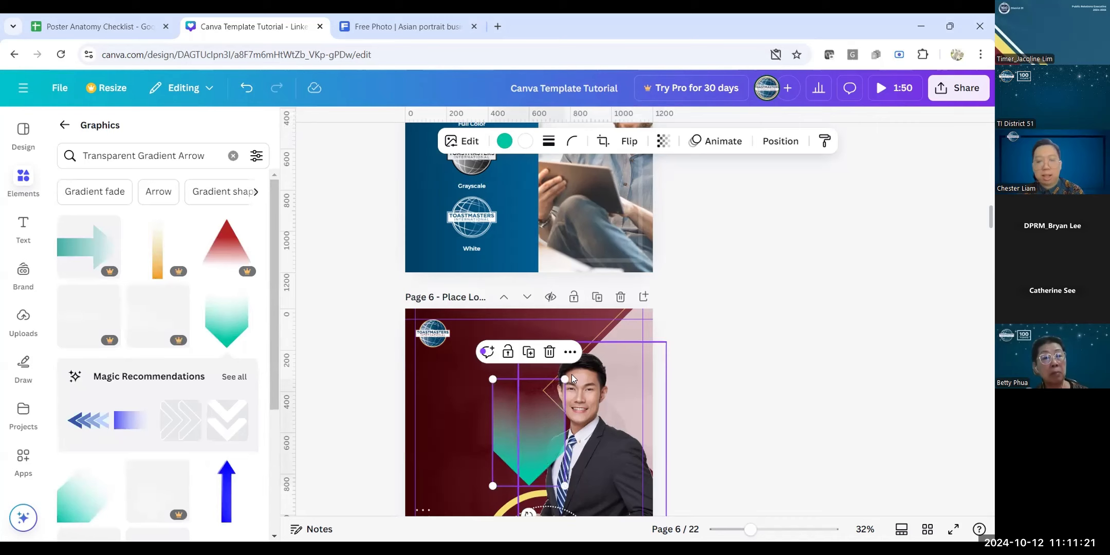
Step: Rotate the gradient arrow to point left, place it beside the man's head at the poster's right edge, and recolour it maroon
scroll(572, 373, "down", 3)
left_click_drag(528, 342, 609, 217)
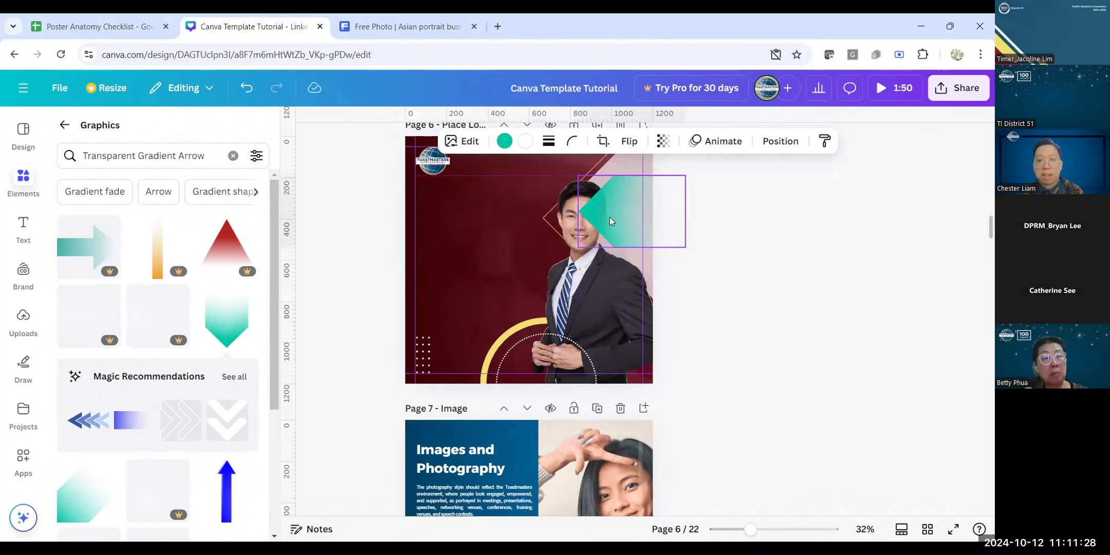
left_click(504, 146)
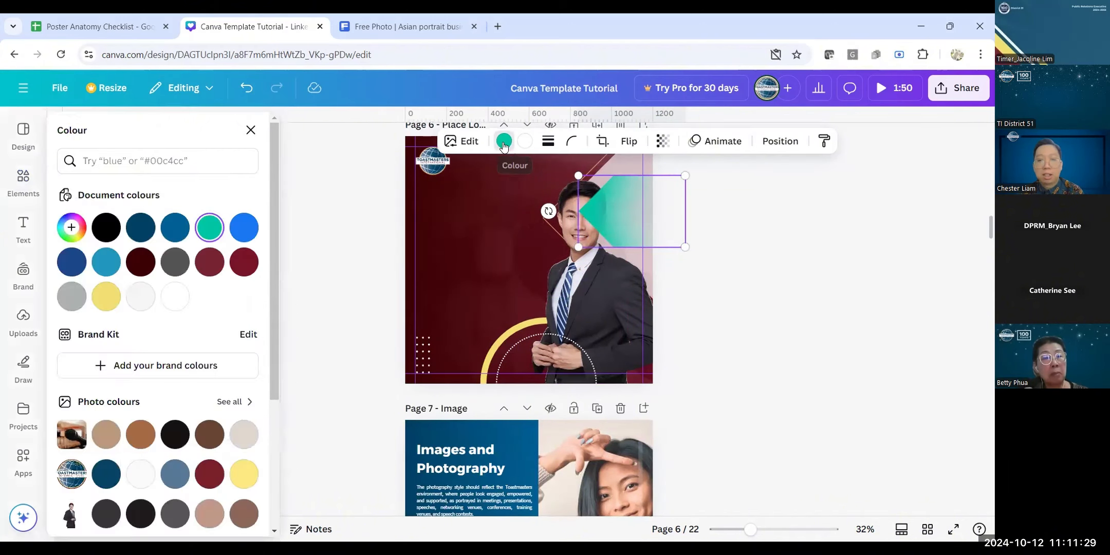
left_click(219, 265)
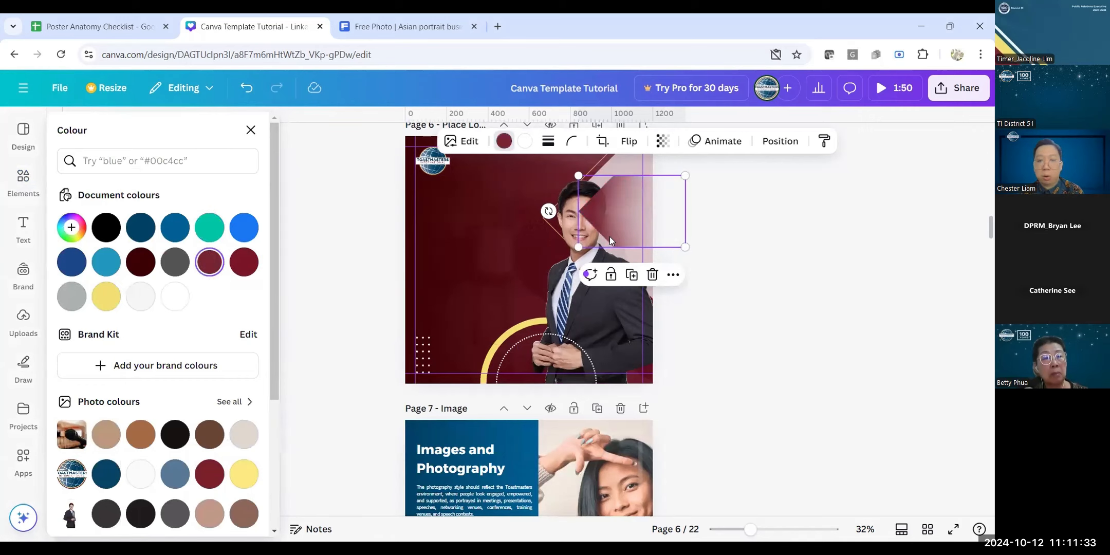
Step: Set the gradient arrow's transparency to 70 and move its layer directly beneath the cut-out photo of the man
left_click(792, 142)
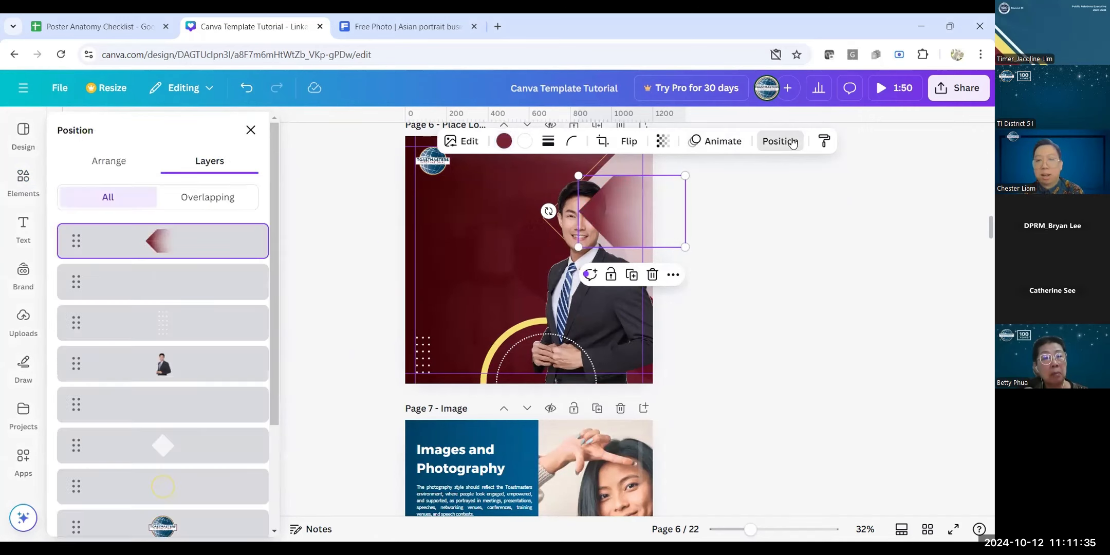
left_click(662, 141)
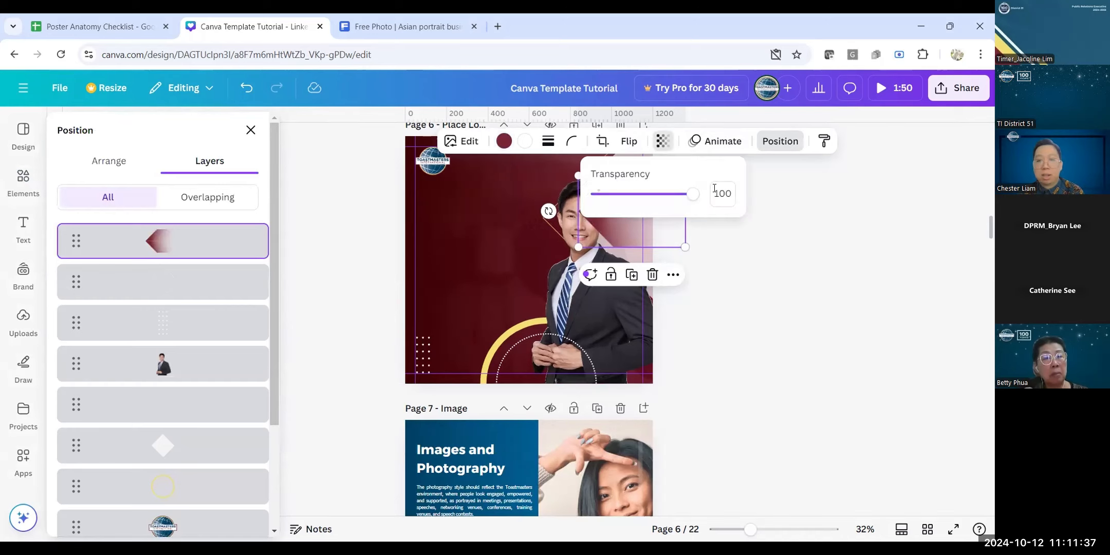
double_click(723, 194)
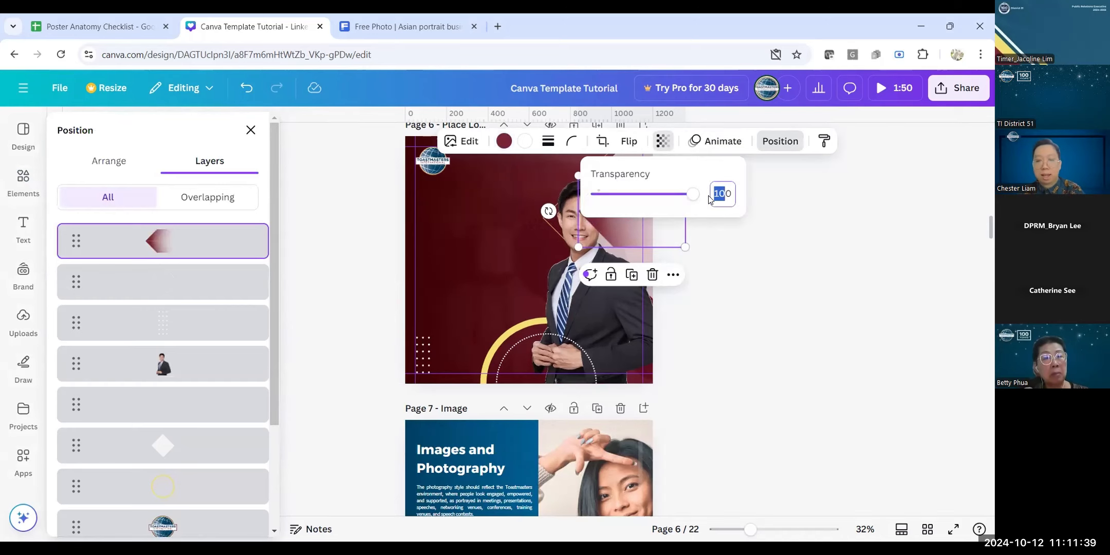
type("70")
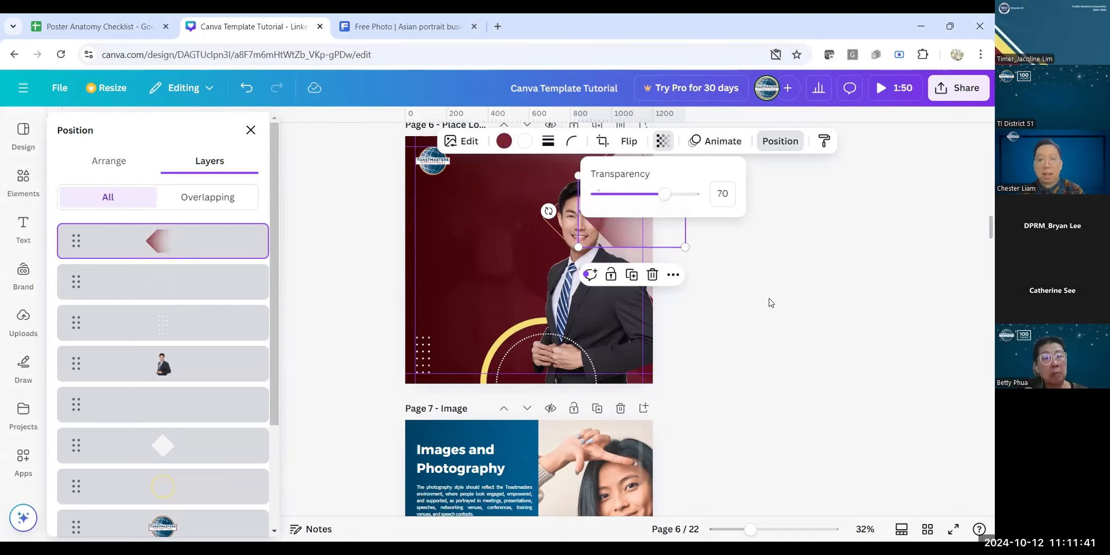
left_click_drag(220, 245, 205, 396)
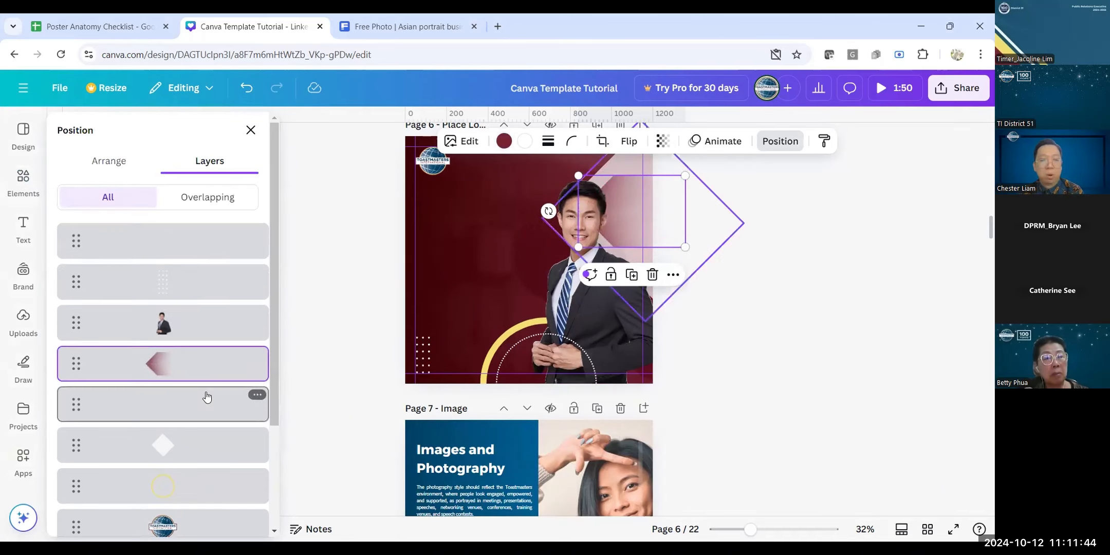
left_click(765, 338)
scroll(696, 300, "up", 2)
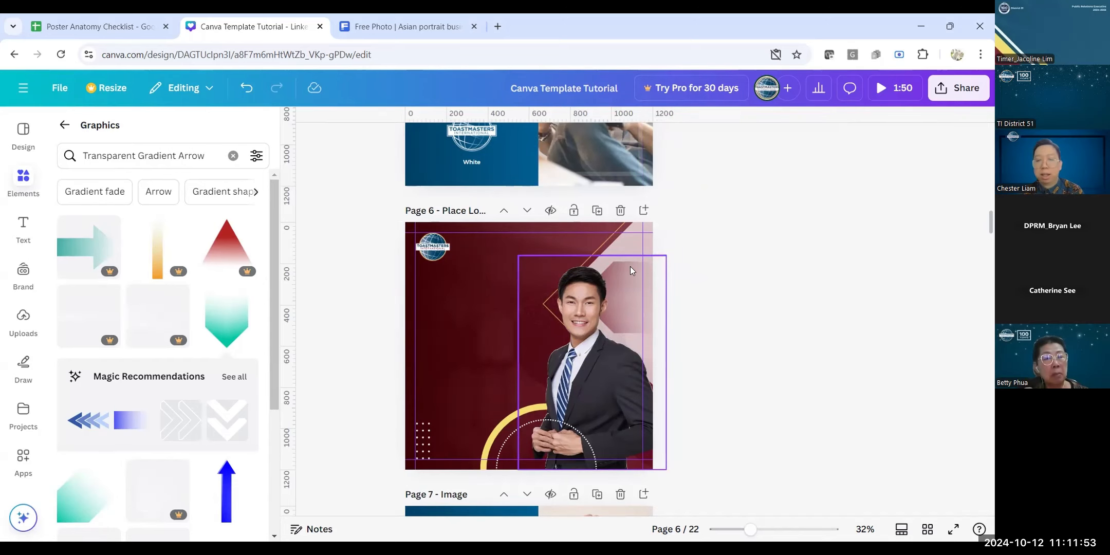
Step: Check the layer order of the man's photo, the gradient arrow and the yellow diamond outline on page 6
left_click(593, 270)
left_click(803, 140)
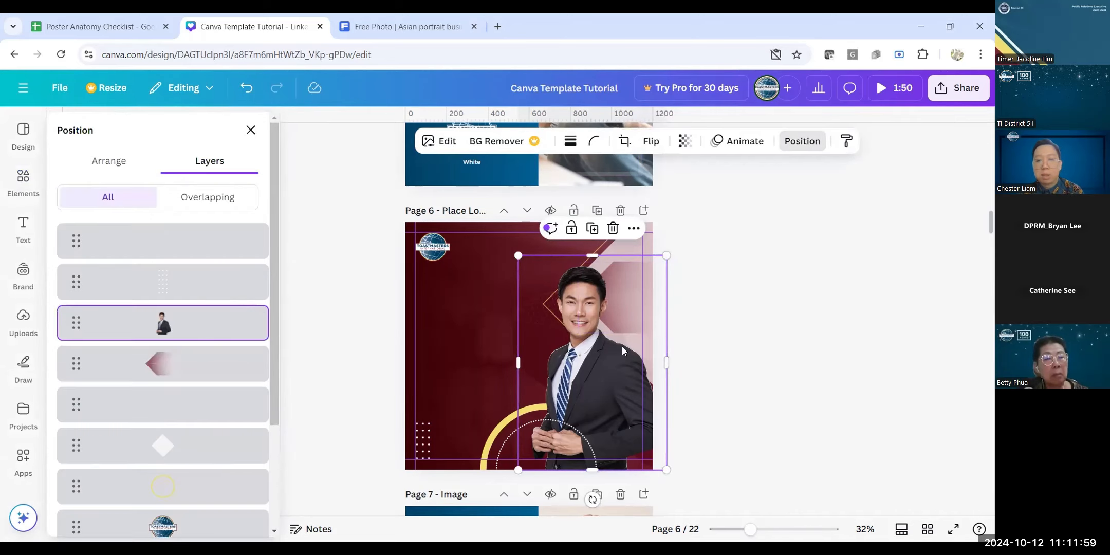
left_click(691, 248)
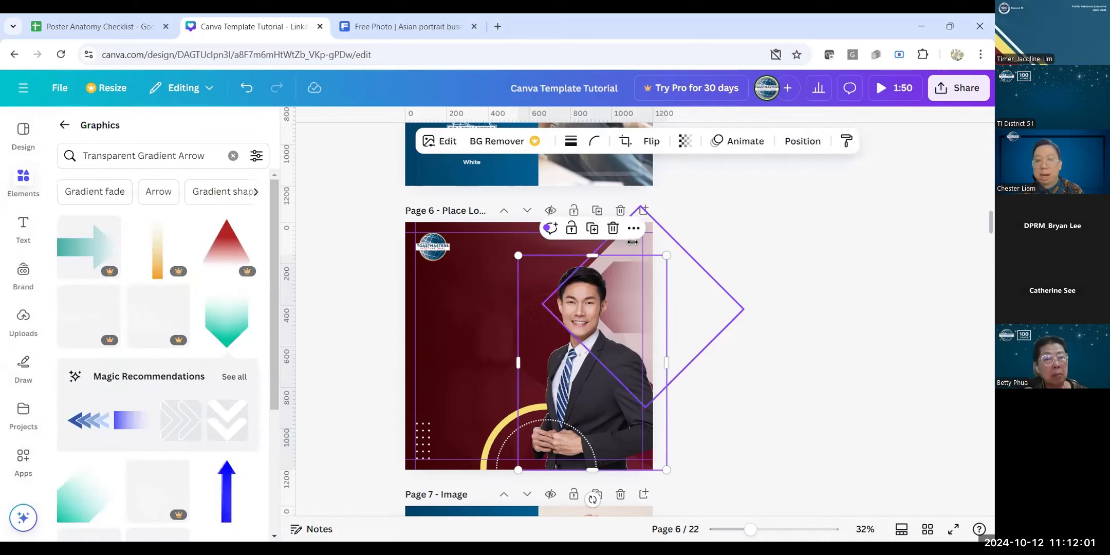
left_click(632, 242)
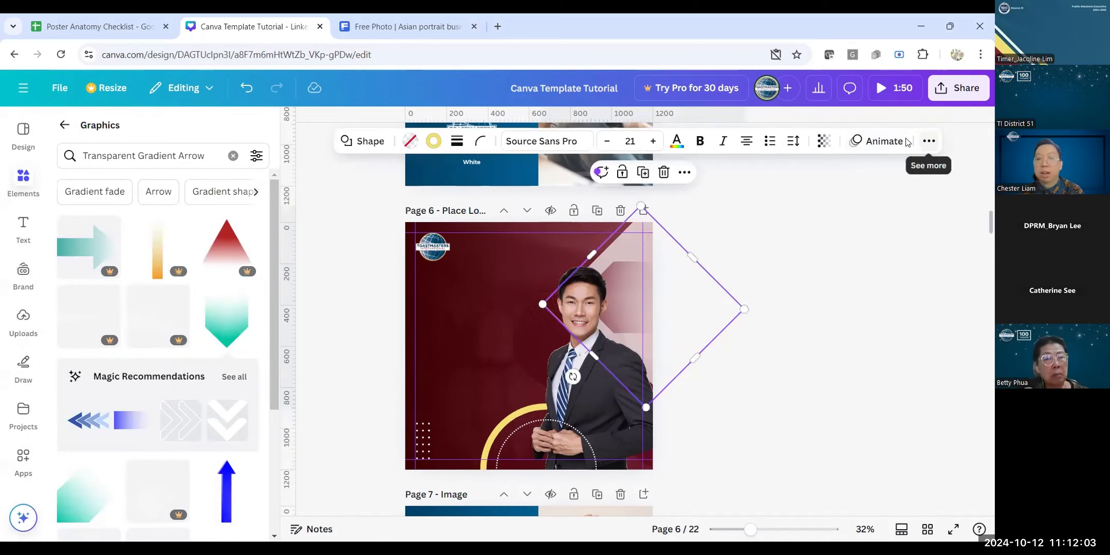
left_click(929, 141)
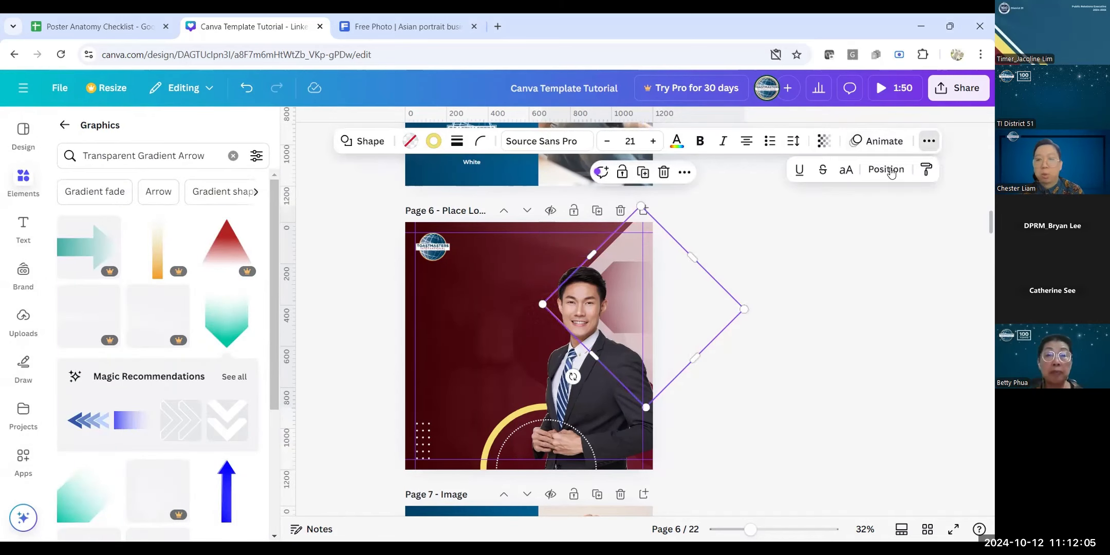
left_click(888, 171)
left_click(159, 323)
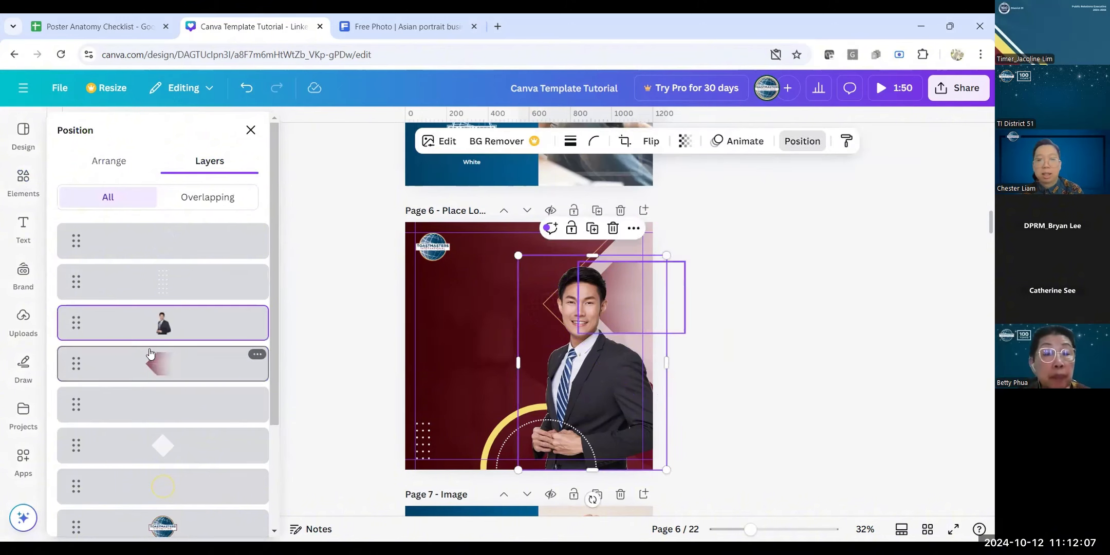
Step: Recolour the gradient arrow behind the man's head white
left_click(155, 358)
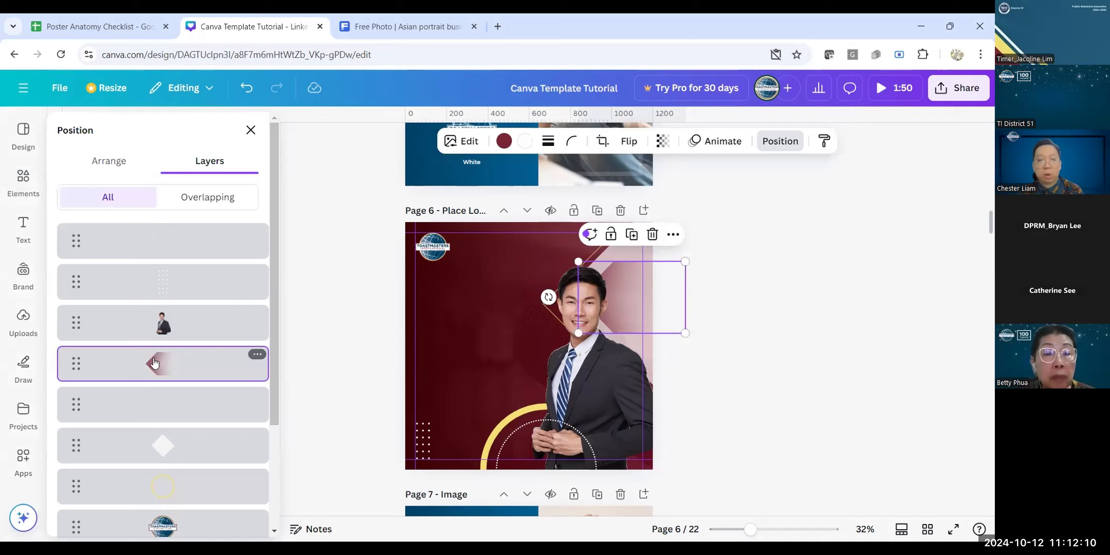
left_click(506, 140)
left_click(140, 298)
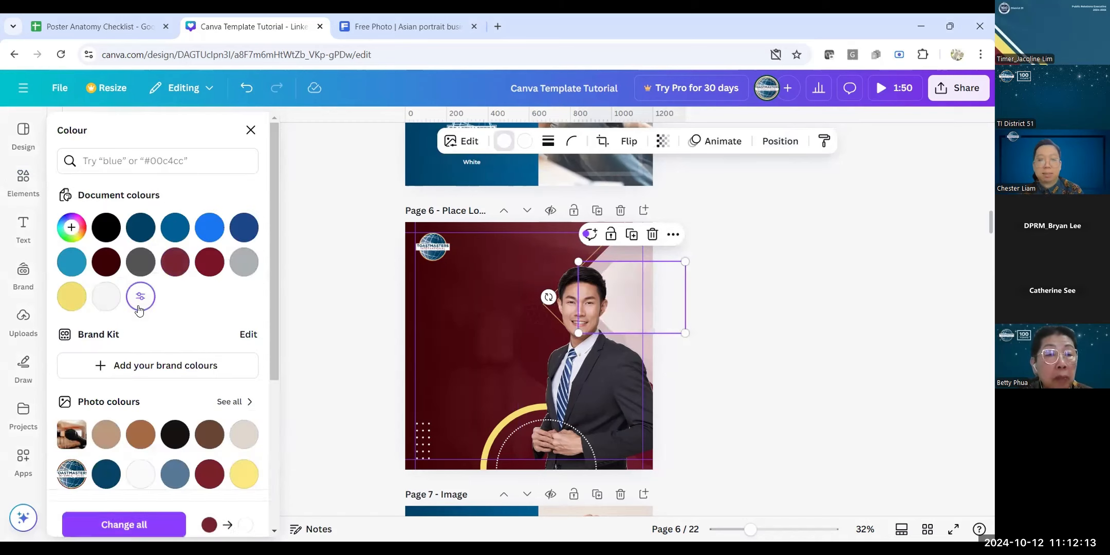
left_click(757, 351)
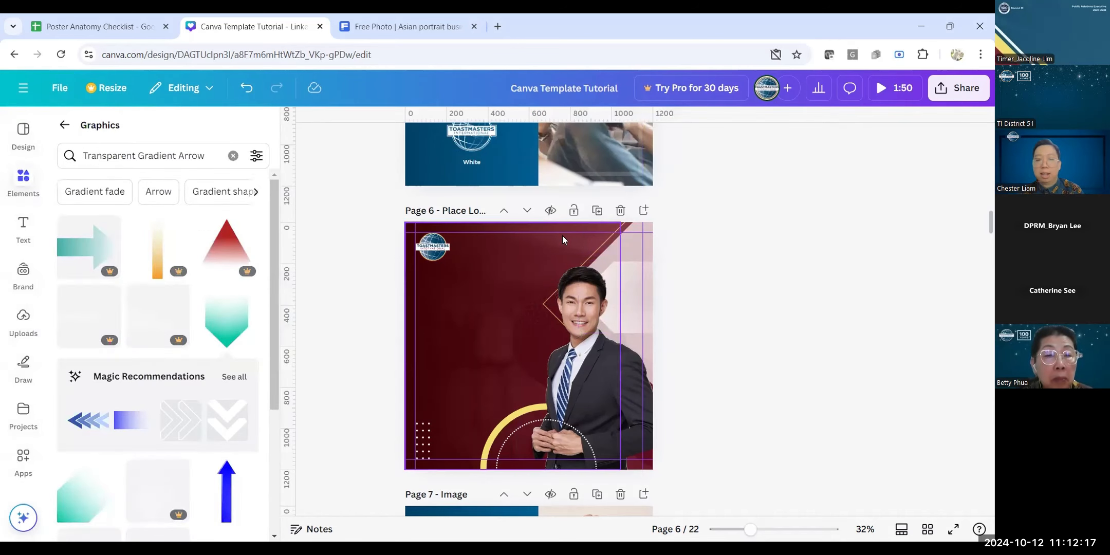
Step: Search the graphics for "dotted rectangle" and add the dotted triangle graphic to page 6
left_click(233, 155)
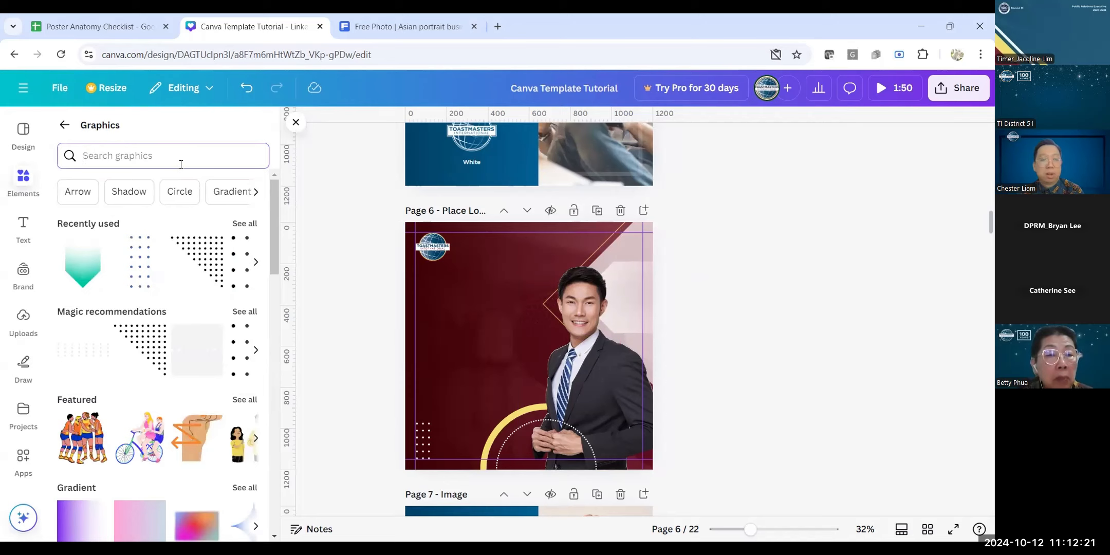
type("r")
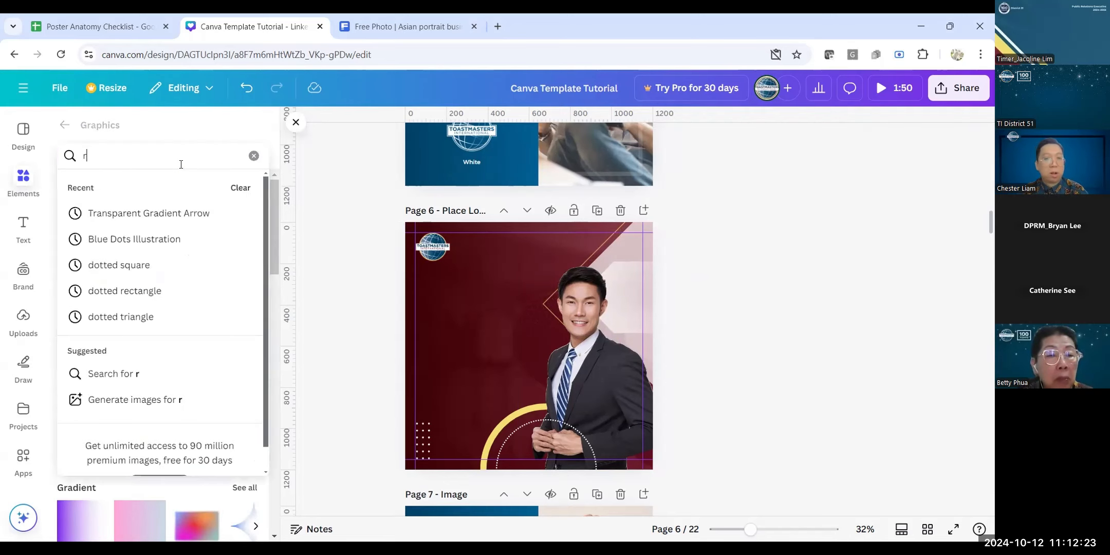
left_click(124, 292)
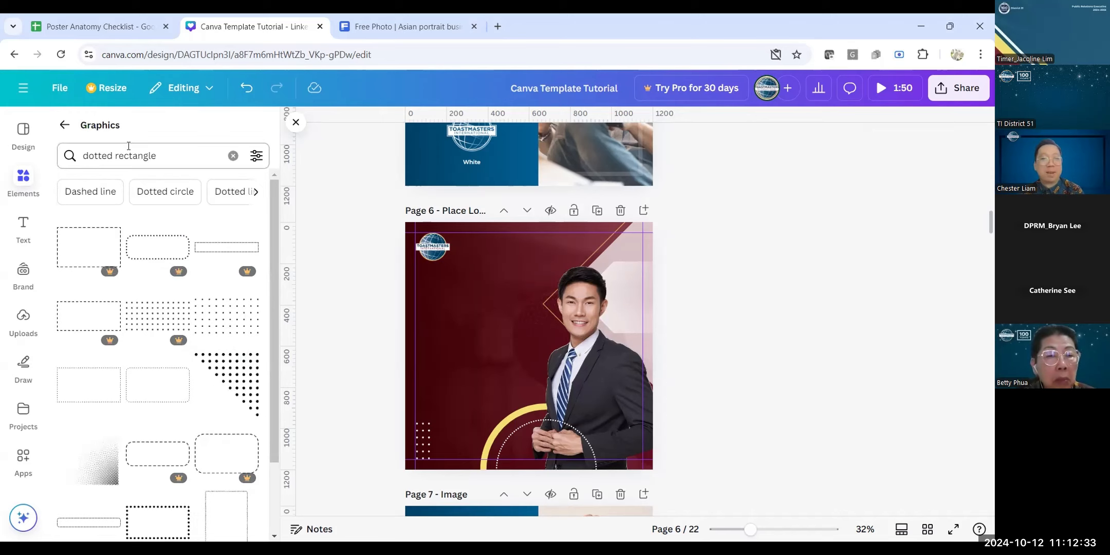
left_click_drag(116, 156, 163, 155)
left_click(149, 156)
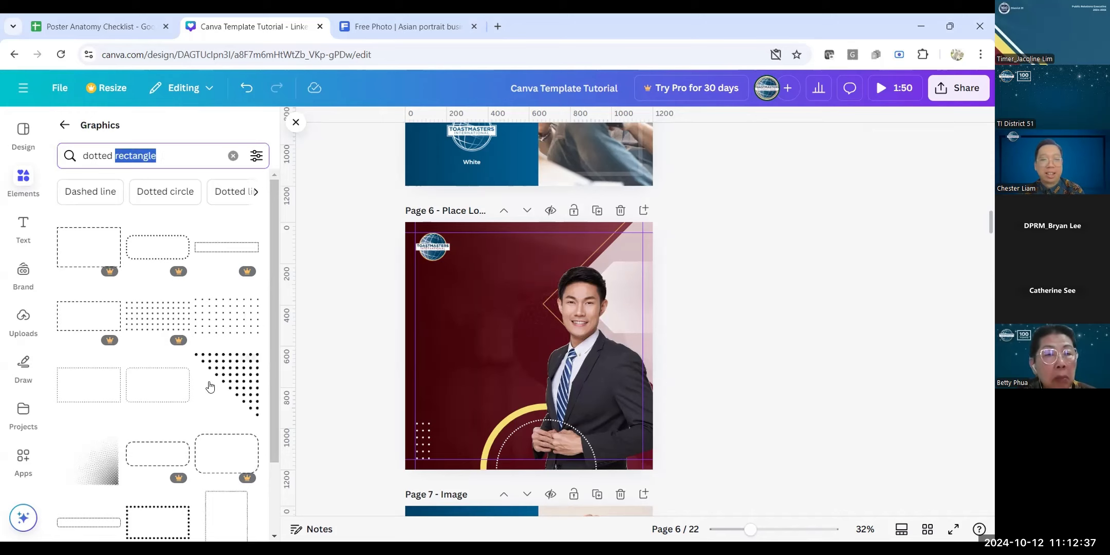
scroll(178, 309, "down", 2)
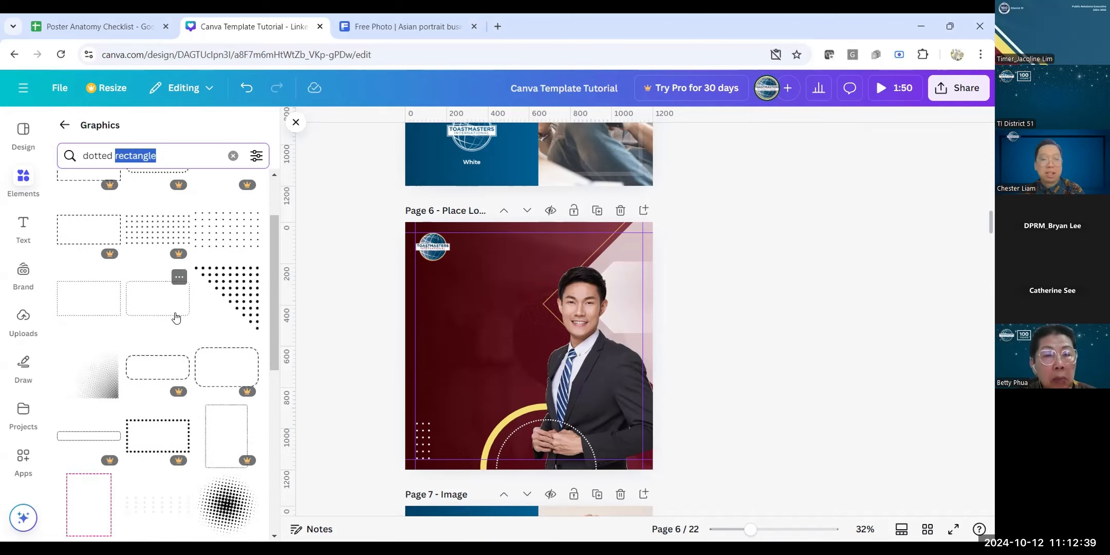
left_click(229, 284)
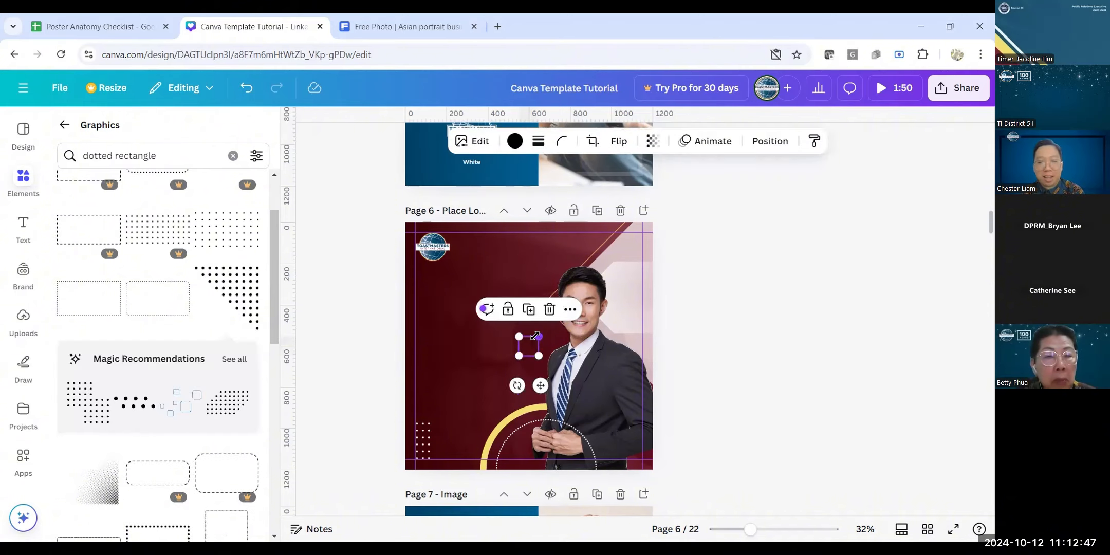
Step: Recolour the dotted triangle white and rotate it about a quarter turn counter-clockwise
left_click(514, 140)
left_click(147, 298)
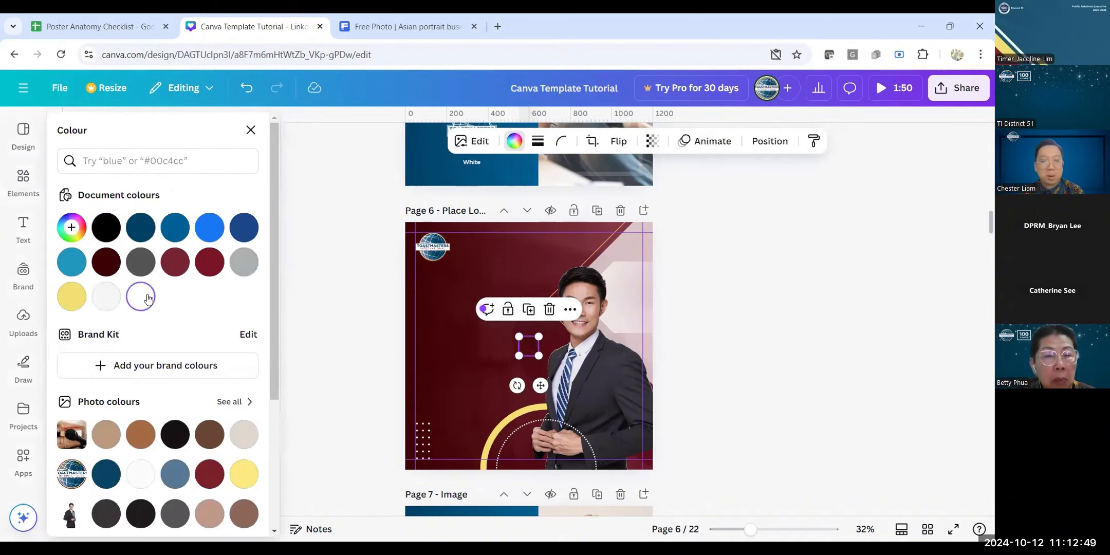
left_click_drag(517, 386, 585, 362)
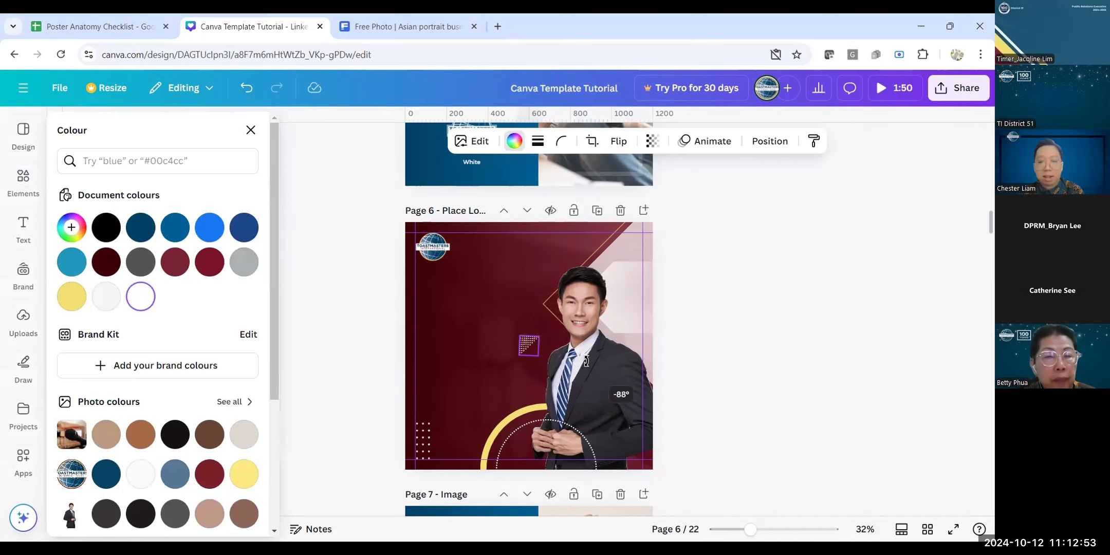
left_click_drag(590, 359, 590, 358)
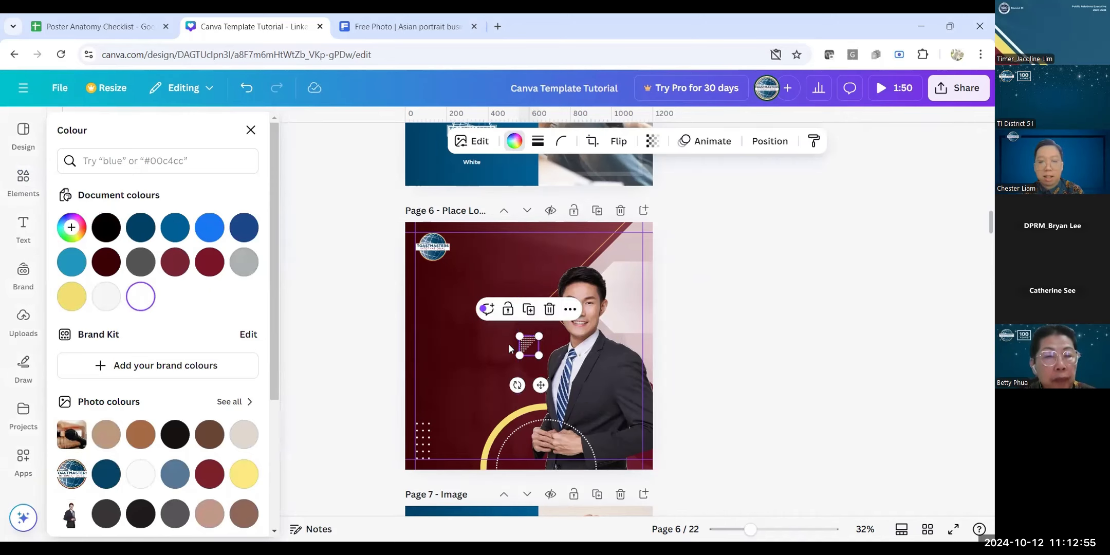
Step: Place the dotted triangle slightly enlarged above the man's head and set a copy, rotated a further quarter turn, beside his chin
left_click_drag(536, 385, 595, 291)
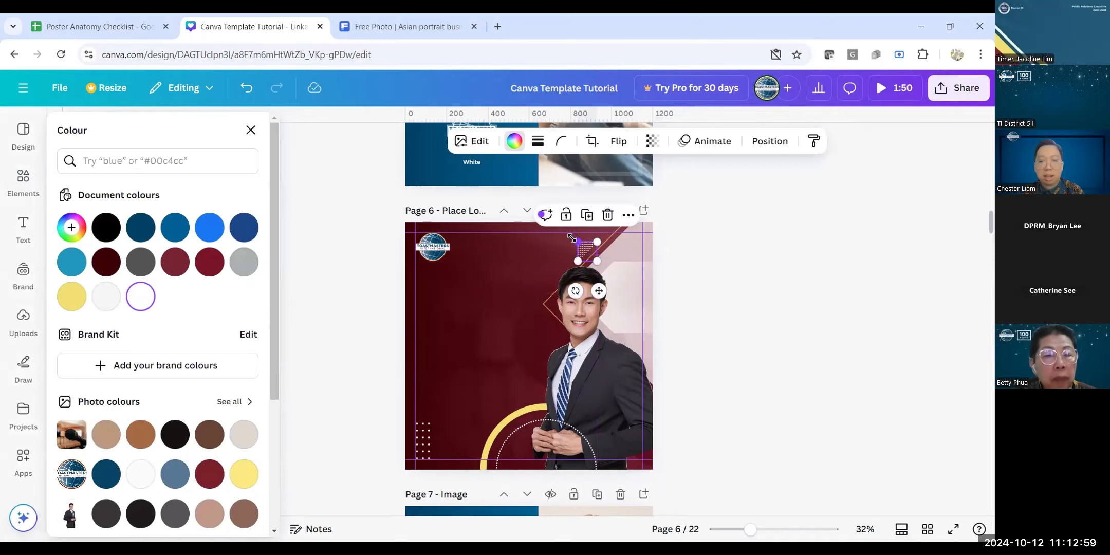
left_click_drag(572, 238, 568, 235)
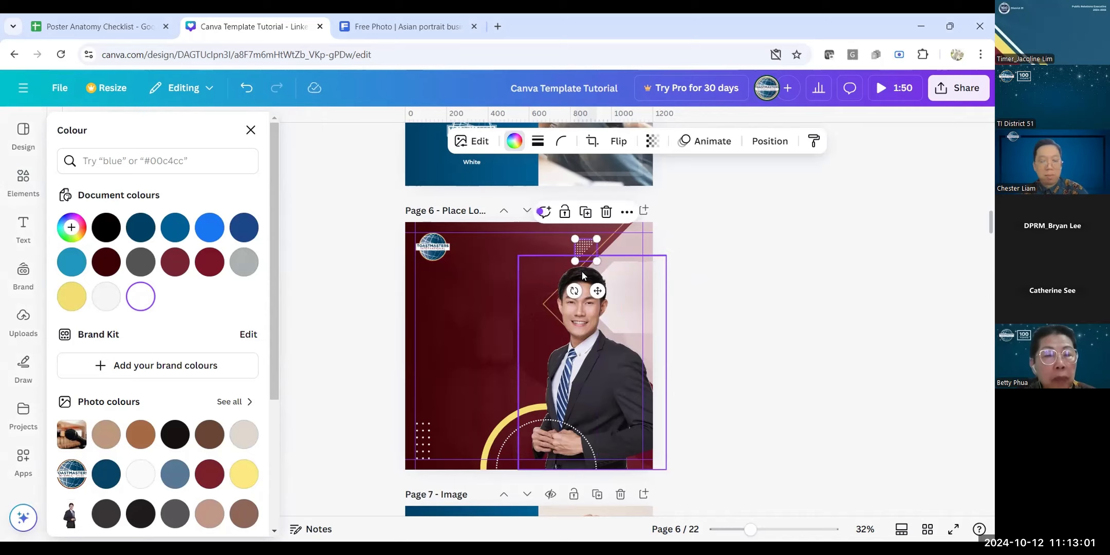
left_click_drag(574, 291, 678, 262)
left_click_drag(578, 293, 538, 362)
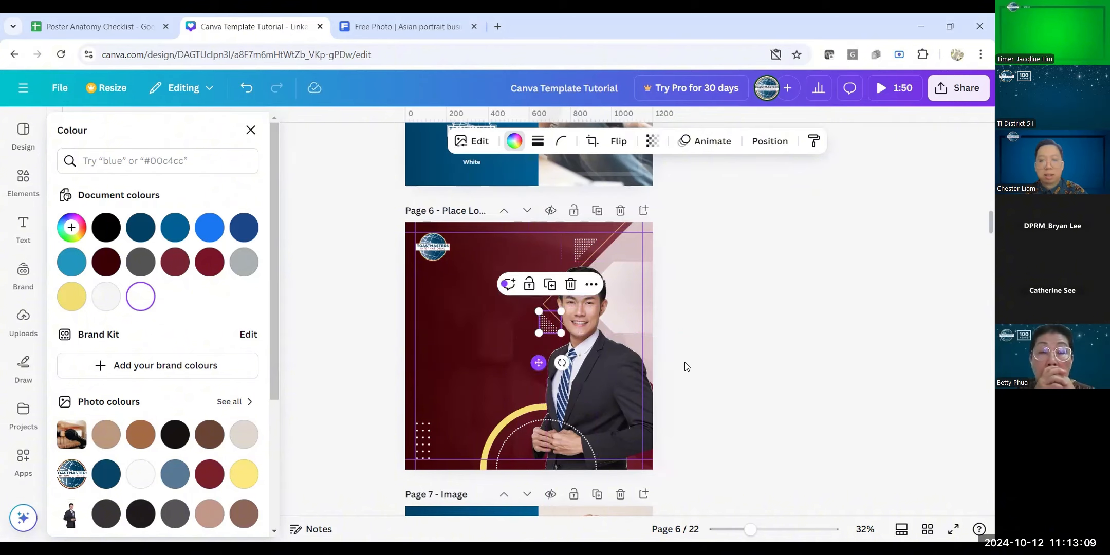
left_click(764, 356)
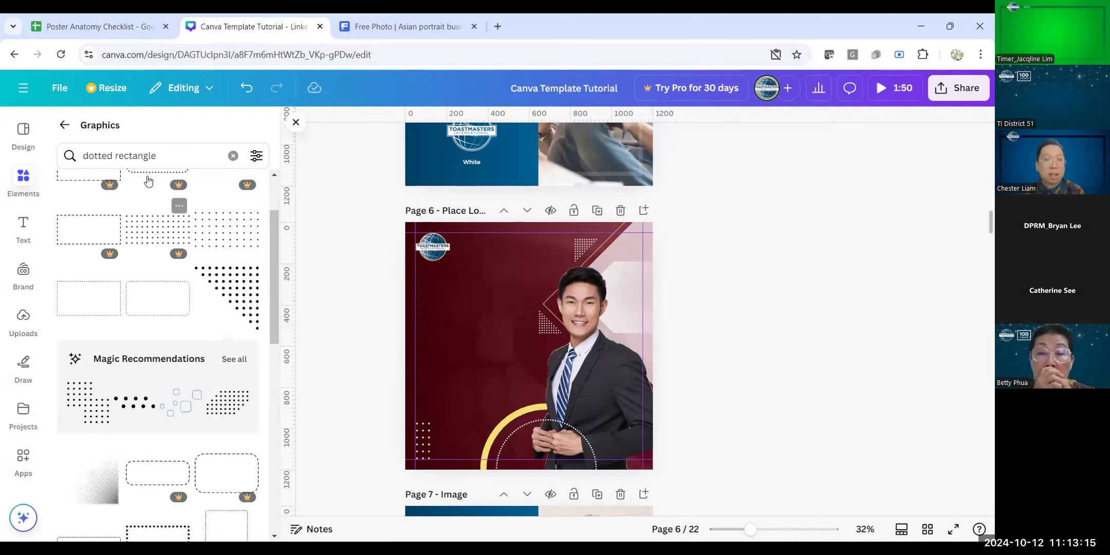
Step: Add a square shape to page 6 and fill it with the yellow document colour
left_click(233, 155)
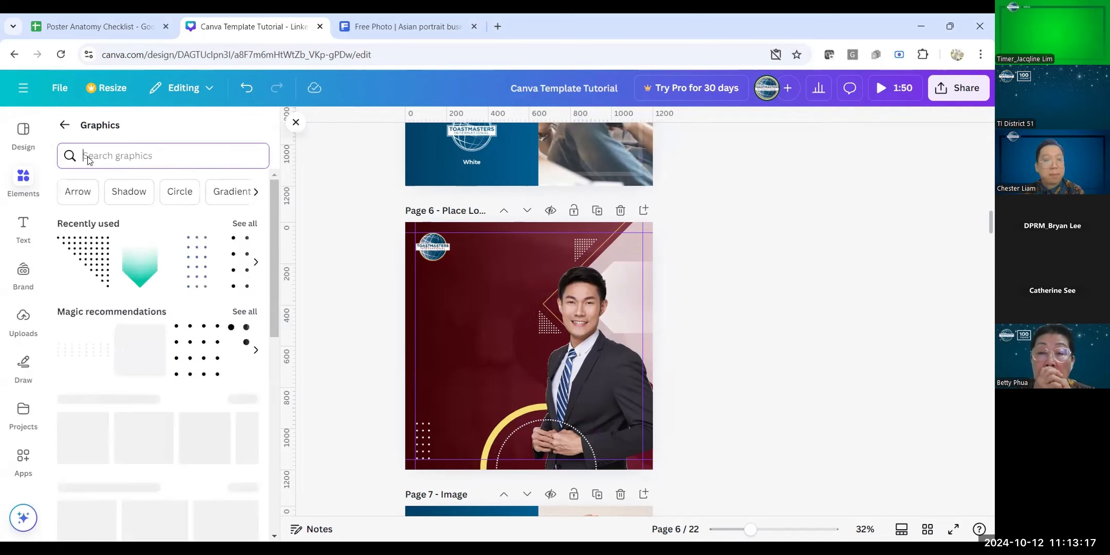
left_click(65, 125)
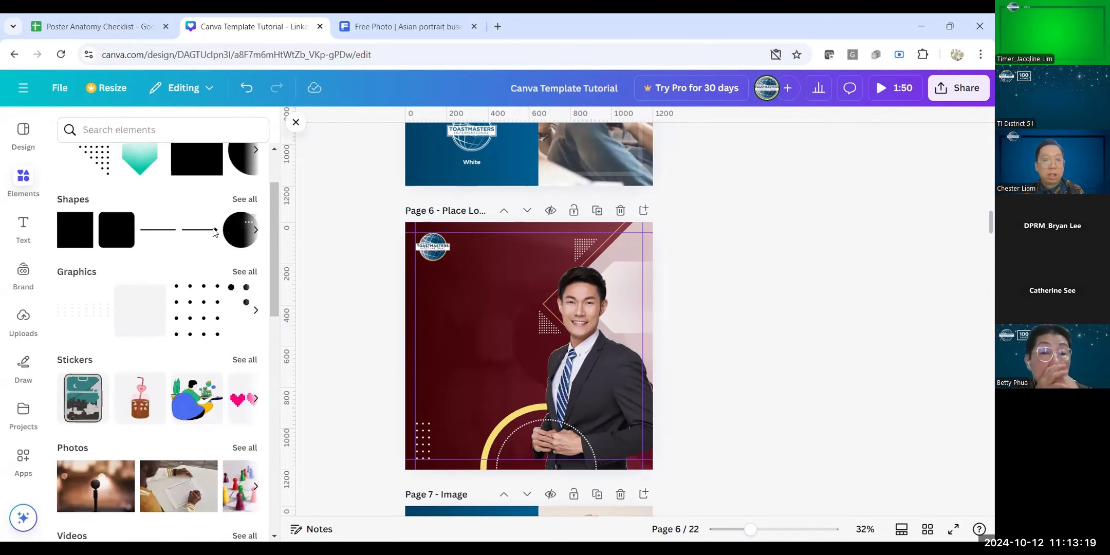
left_click(238, 200)
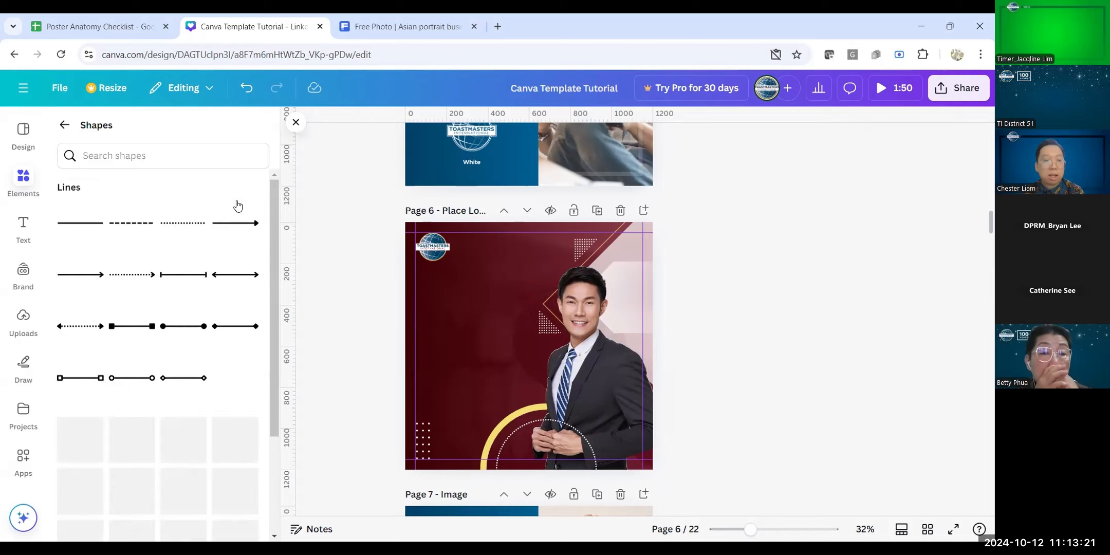
left_click(65, 125)
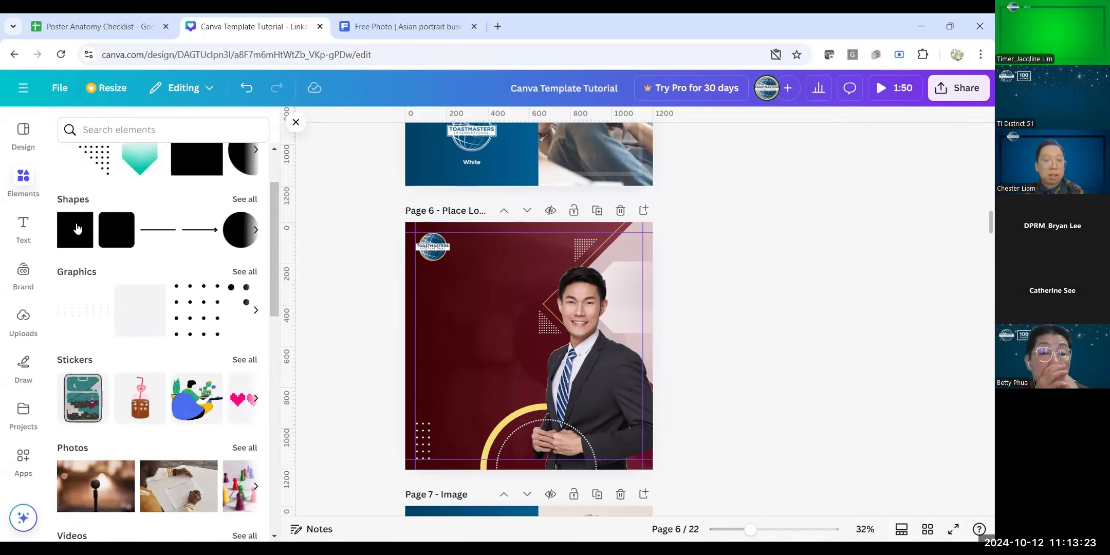
left_click(72, 234)
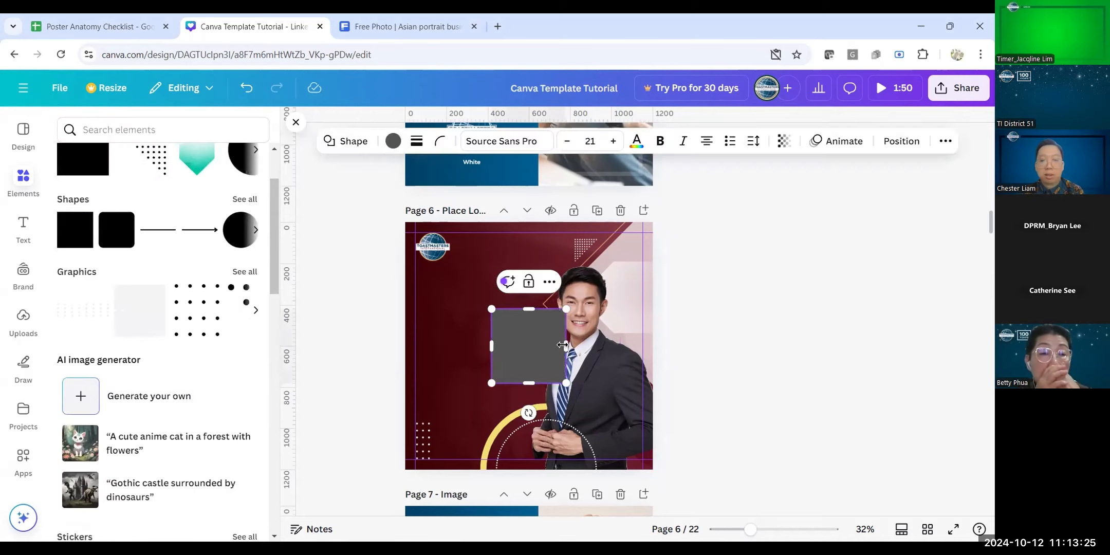
left_click(523, 338)
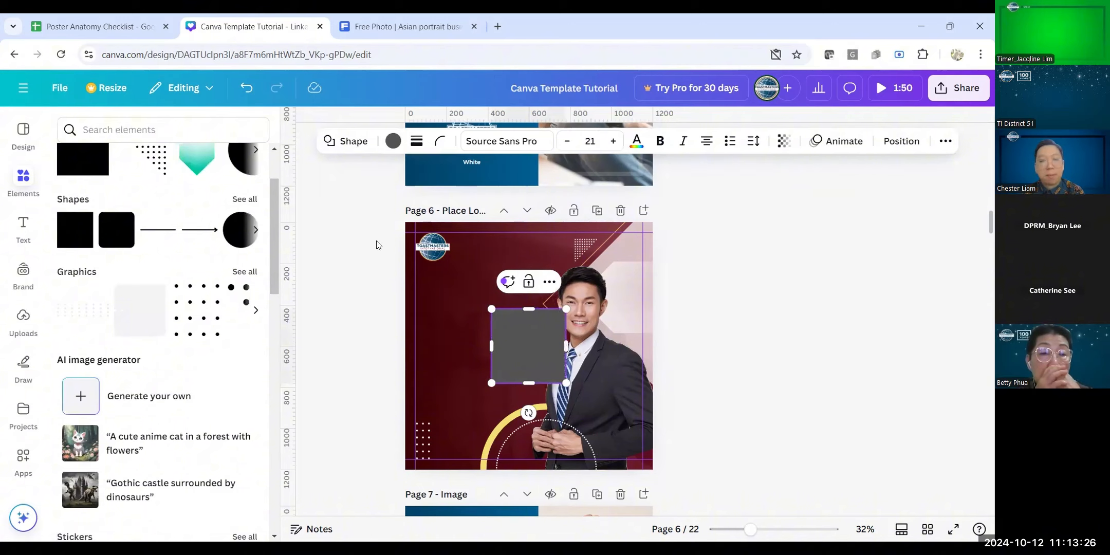
left_click(391, 144)
left_click(106, 297)
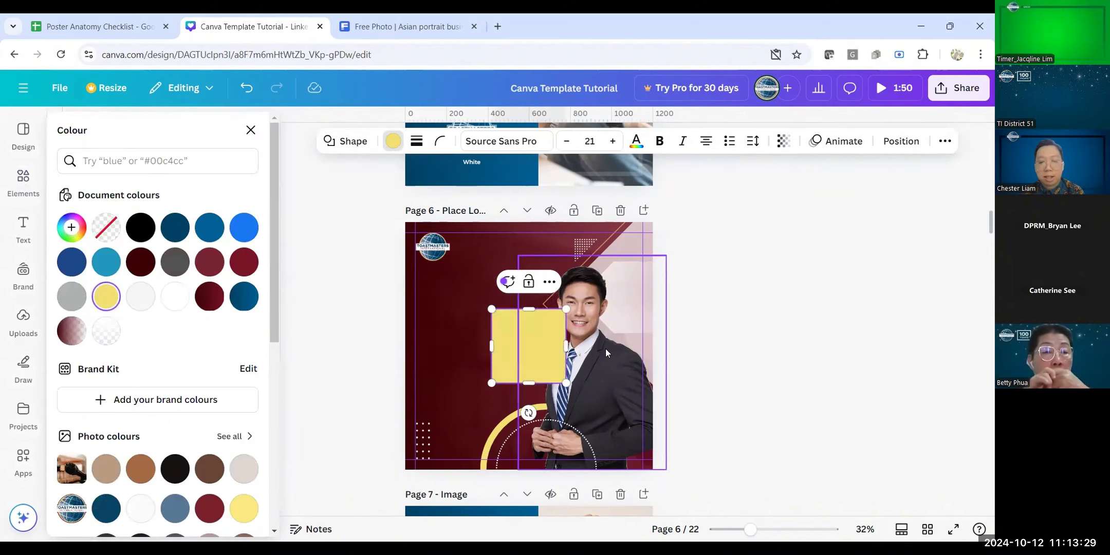
Step: Resize the yellow square into a horizontal rectangle about 180 high
left_click_drag(566, 346, 633, 347)
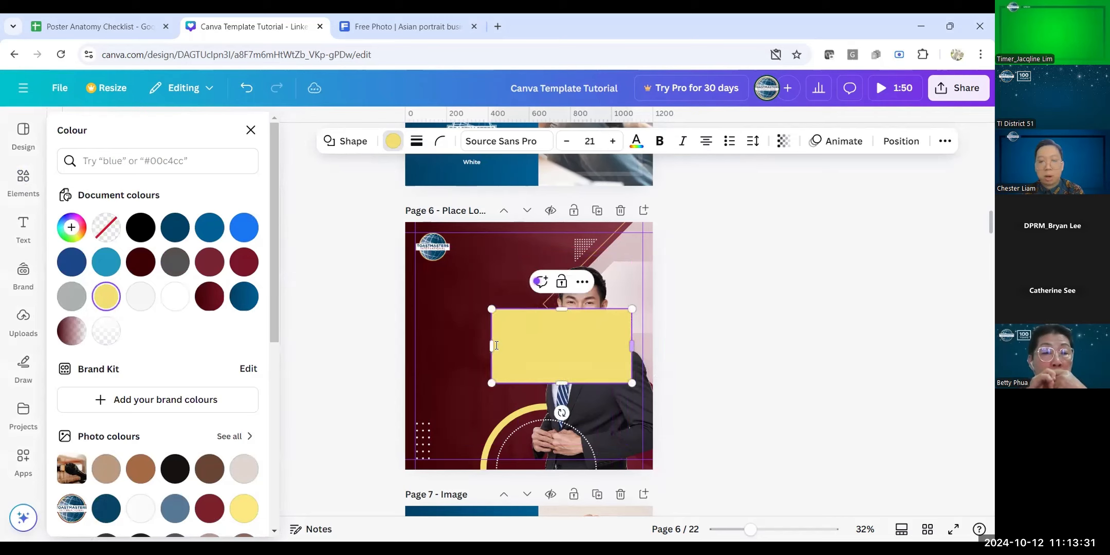
left_click_drag(491, 346, 513, 346)
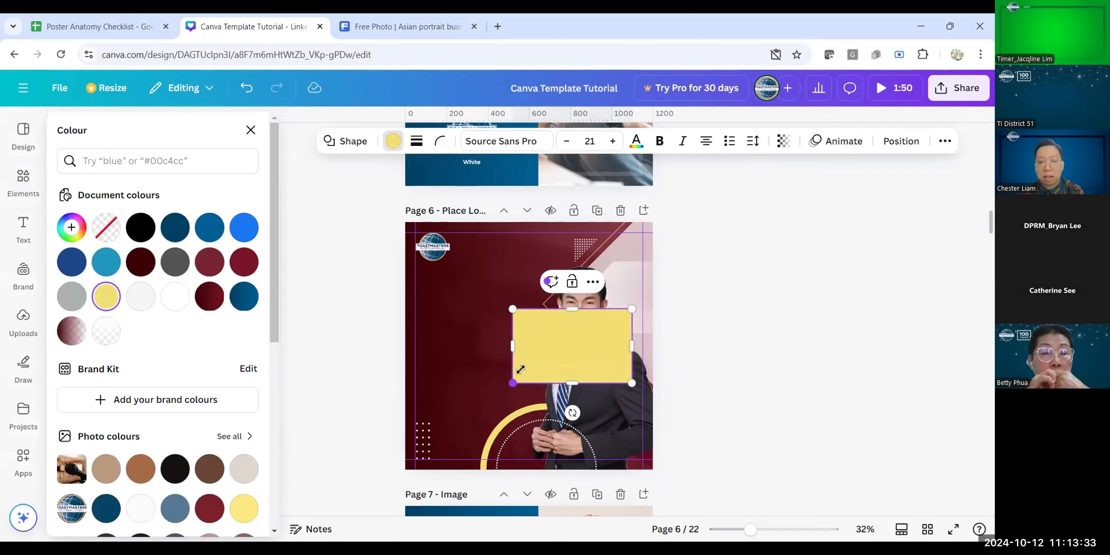
left_click_drag(513, 383, 549, 348)
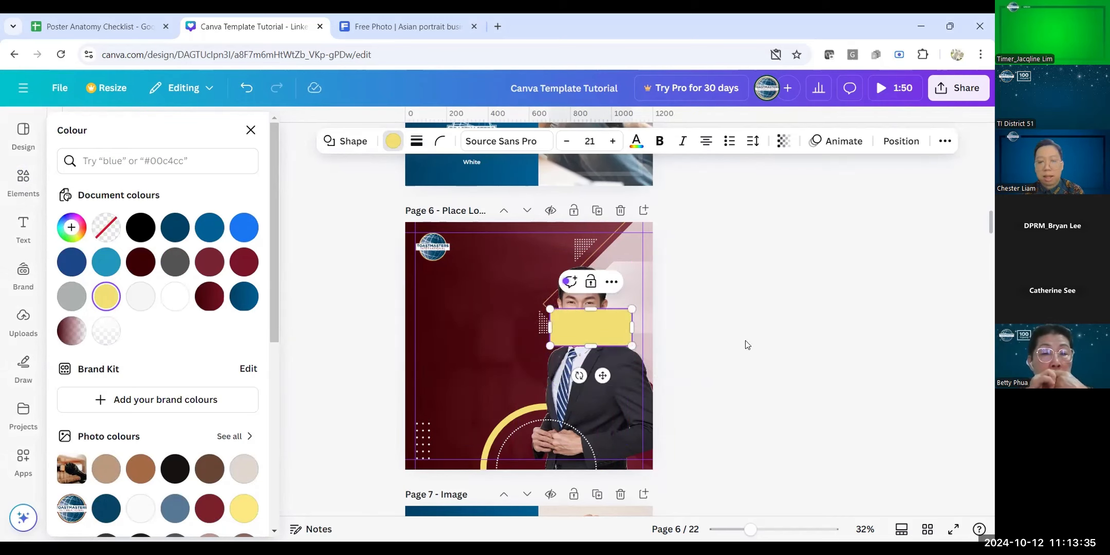
left_click(737, 372)
left_click(697, 335)
Step: Move the yellow rectangle down onto the man's torso and set its corner rounding to 100
scroll(698, 334, "up", 20)
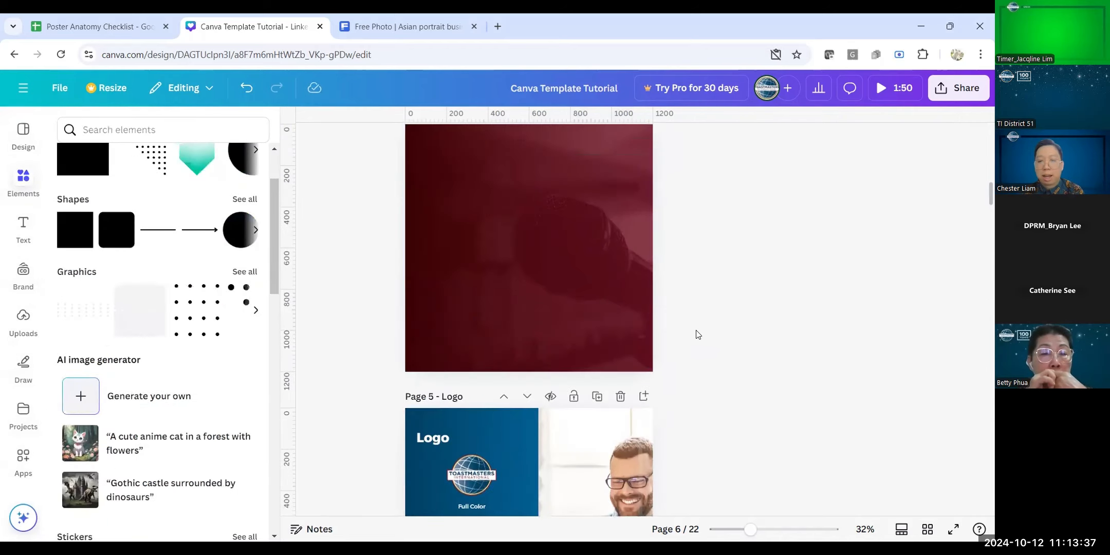
scroll(758, 350, "down", 16)
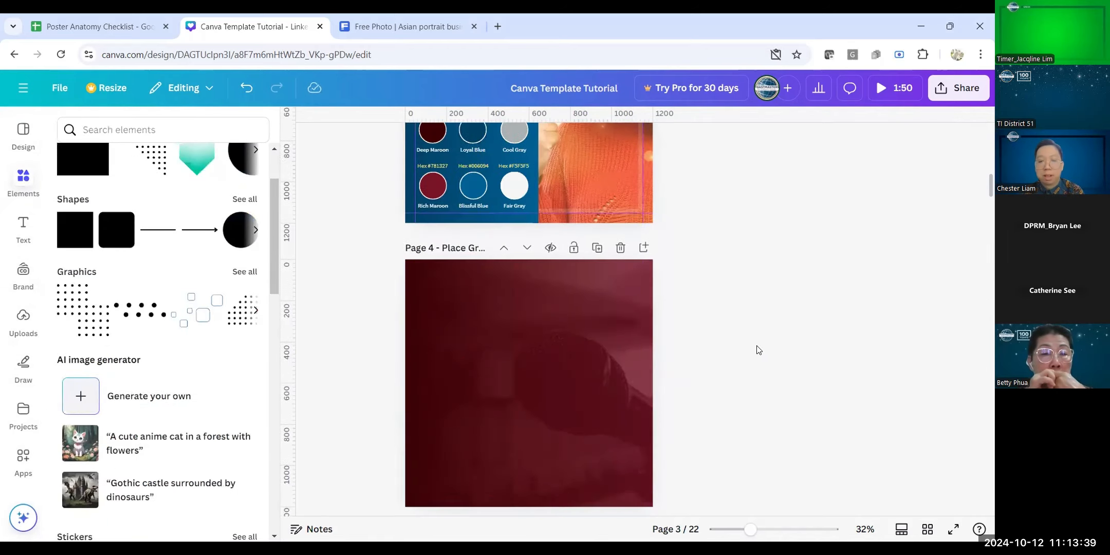
scroll(758, 350, "down", 5)
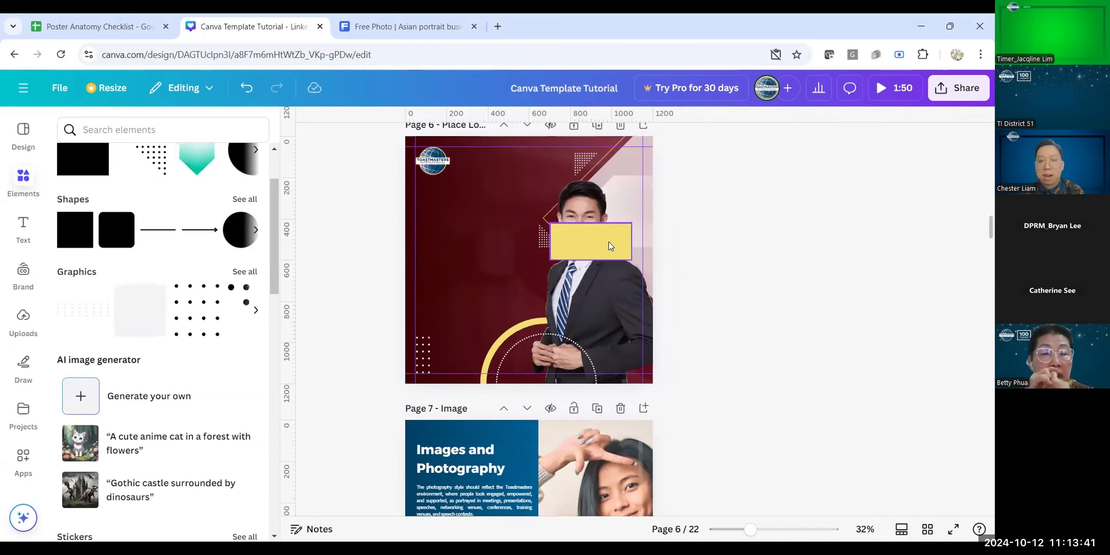
left_click(582, 240)
left_click_drag(582, 240, 583, 309)
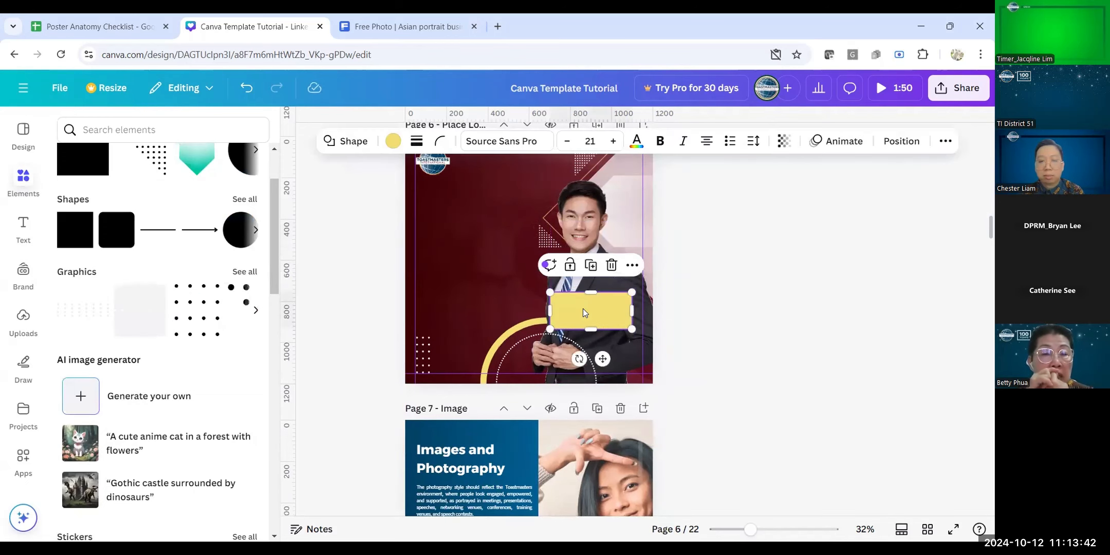
left_click(436, 143)
left_click_drag(373, 194, 471, 194)
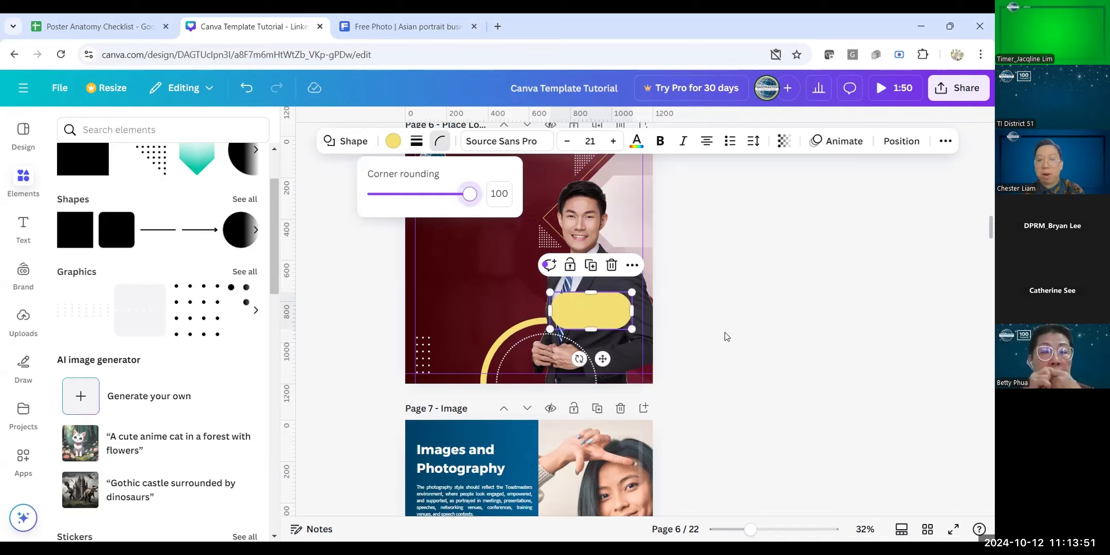
left_click(662, 329)
left_click(679, 323)
Step: Widen the rounded yellow bar to about 655 and shift it so it runs off the poster's right edge beside the man's hands
left_click(598, 316)
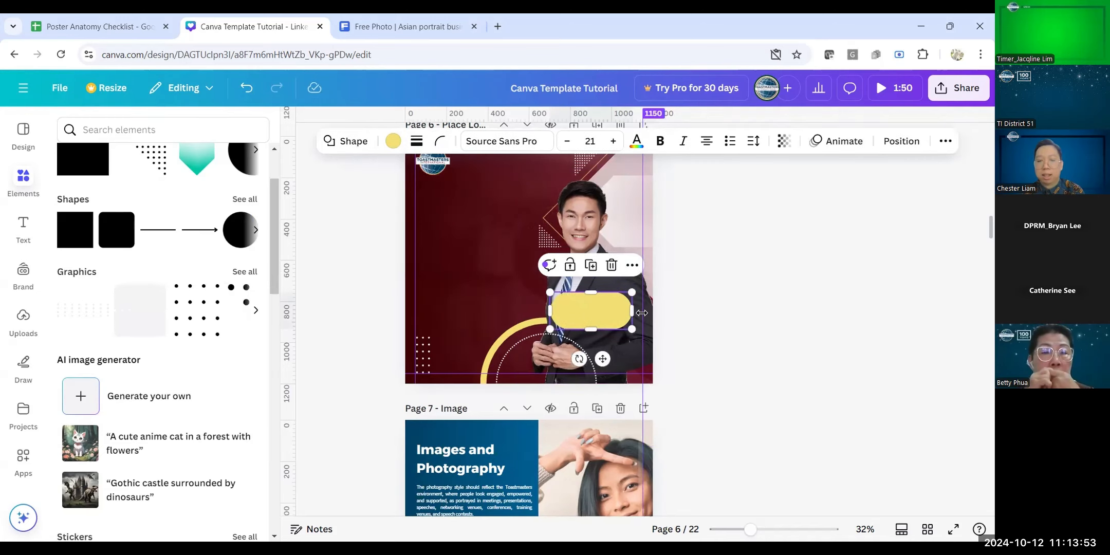
left_click_drag(632, 311, 688, 311)
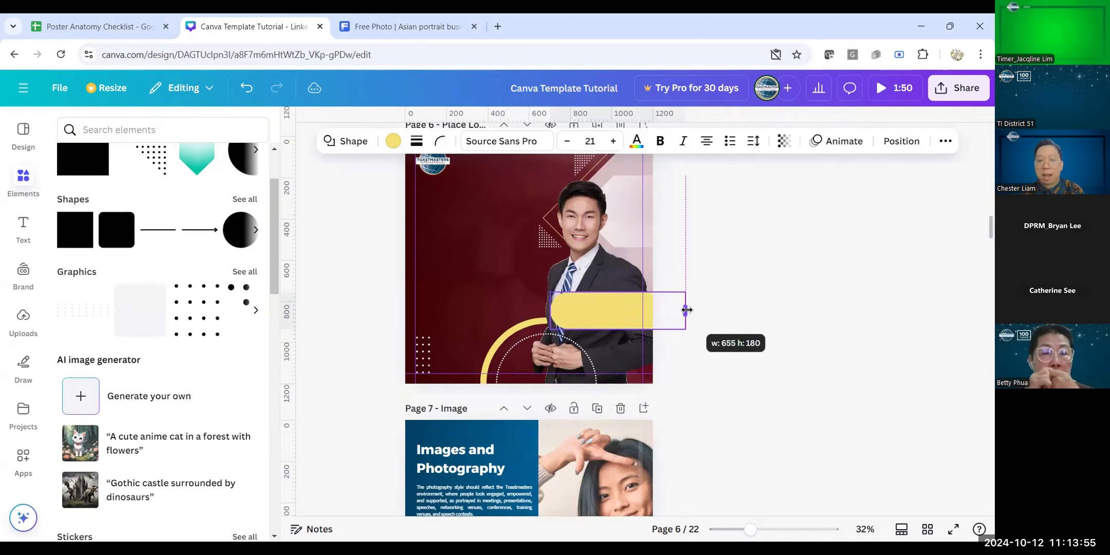
left_click_drag(588, 311, 613, 323)
left_click(774, 369)
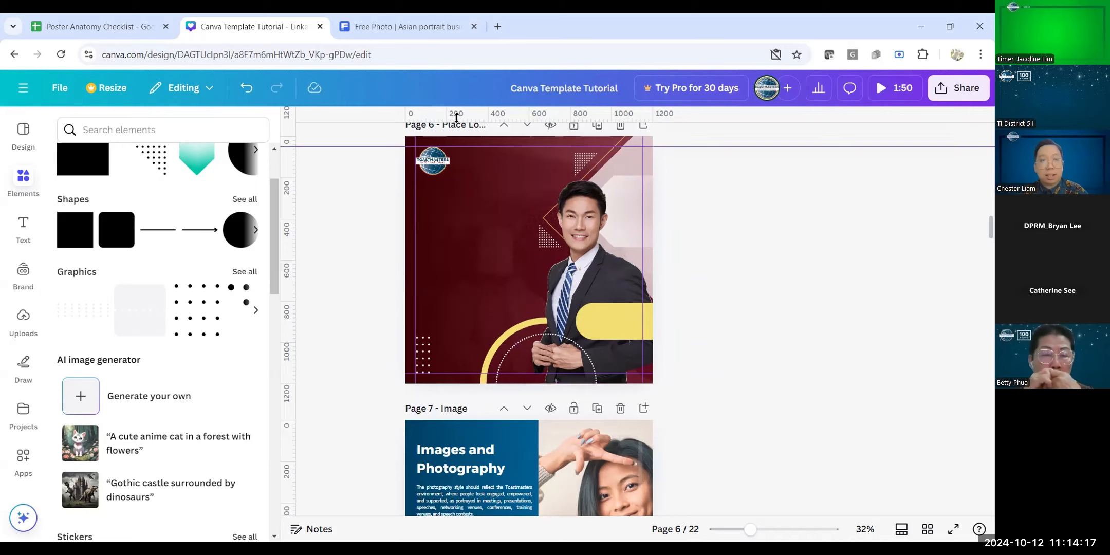
Step: Copy the club name, meeting theme, meeting details and contact text boxes from page 1 and paste them onto page 6
scroll(602, 284, "up", 5)
scroll(602, 284, "up", 20)
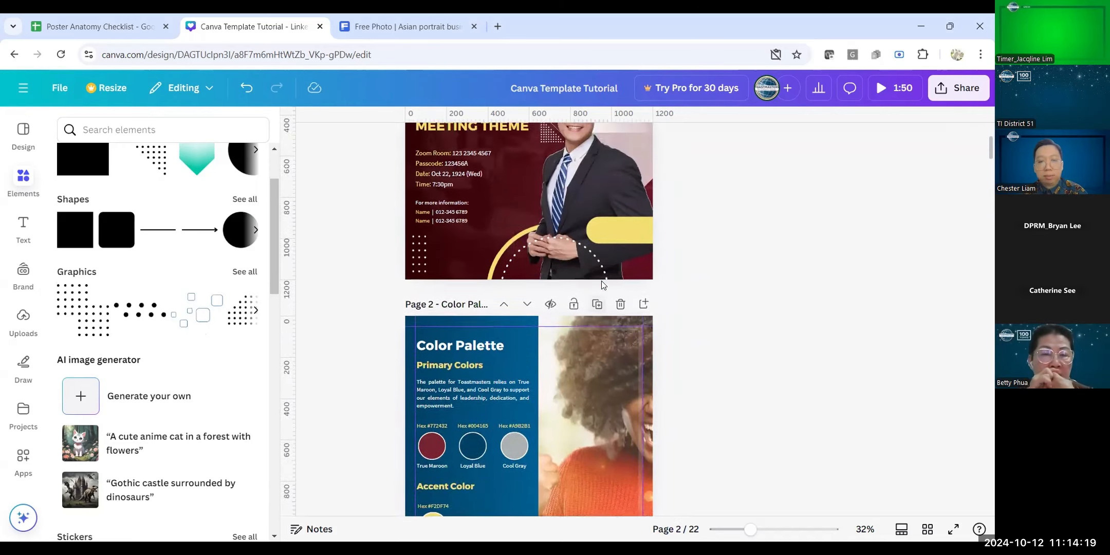
left_click(463, 244)
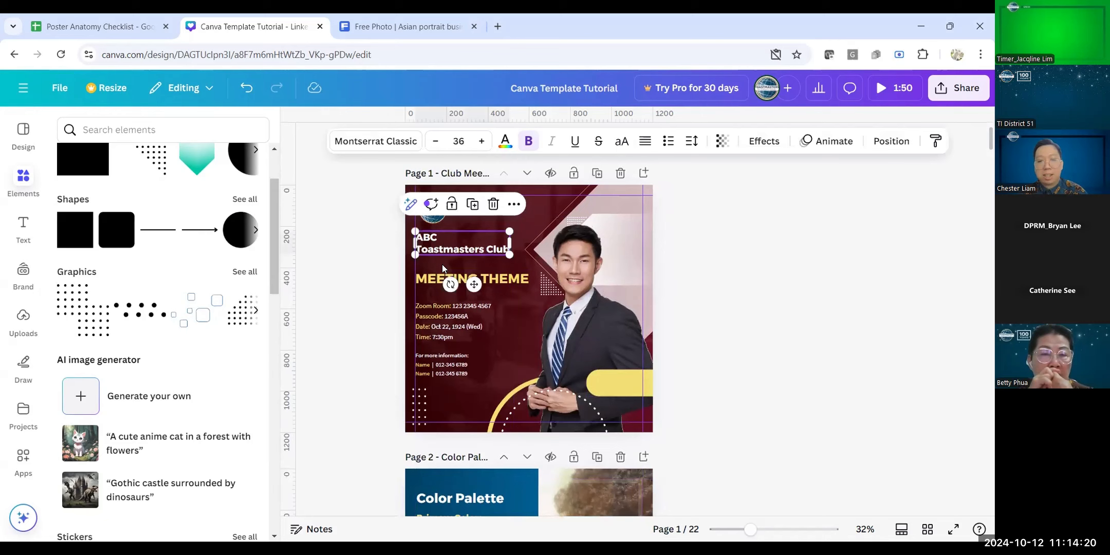
left_click(504, 281, "shift")
left_click(435, 323, "shift")
left_click(435, 368, "shift")
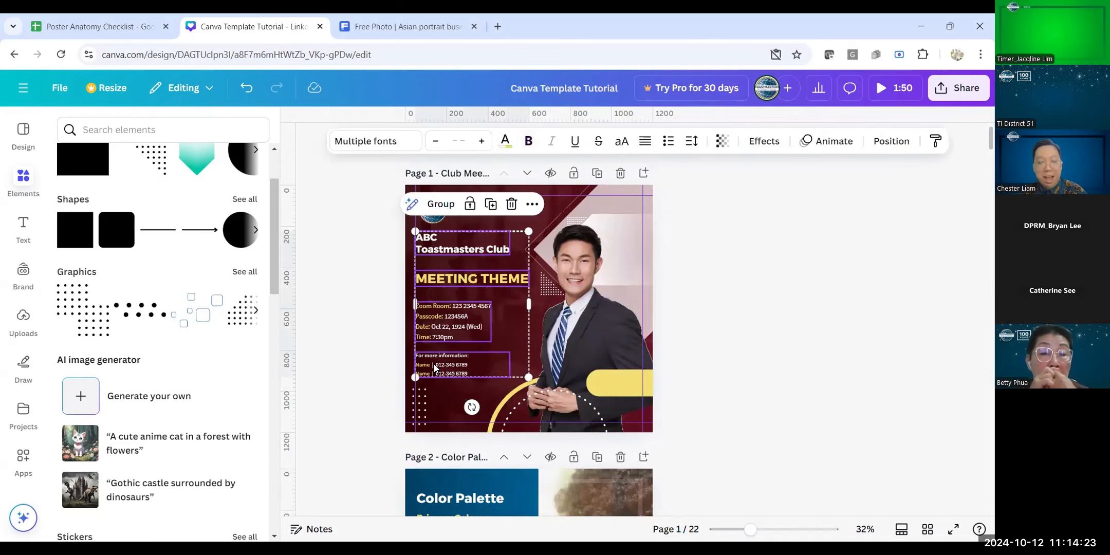
scroll(480, 312, "down", 15)
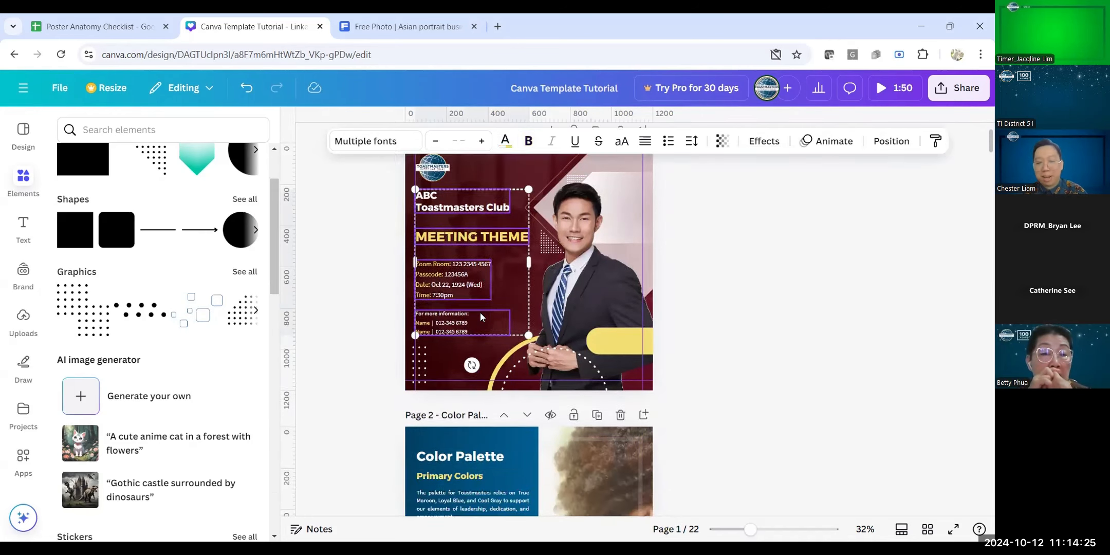
scroll(480, 314, "down", 8)
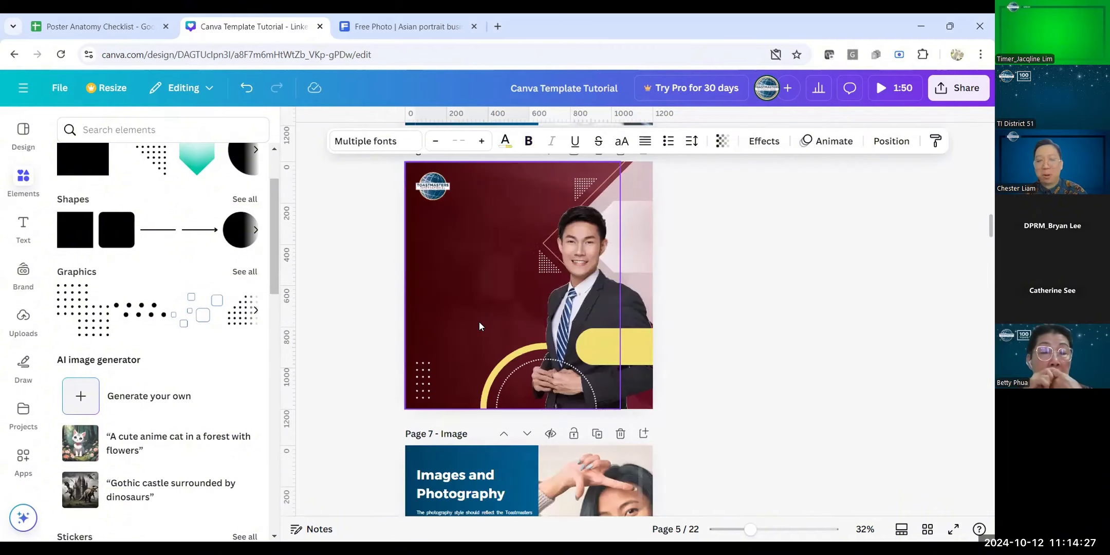
left_click(489, 234)
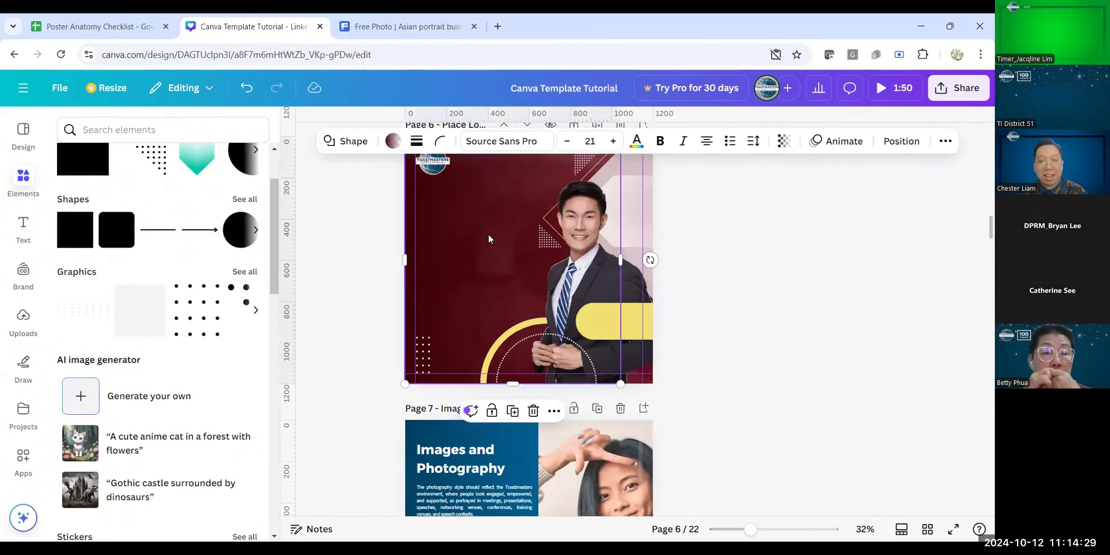
scroll(488, 235, "up", 2)
key("ctrl+v")
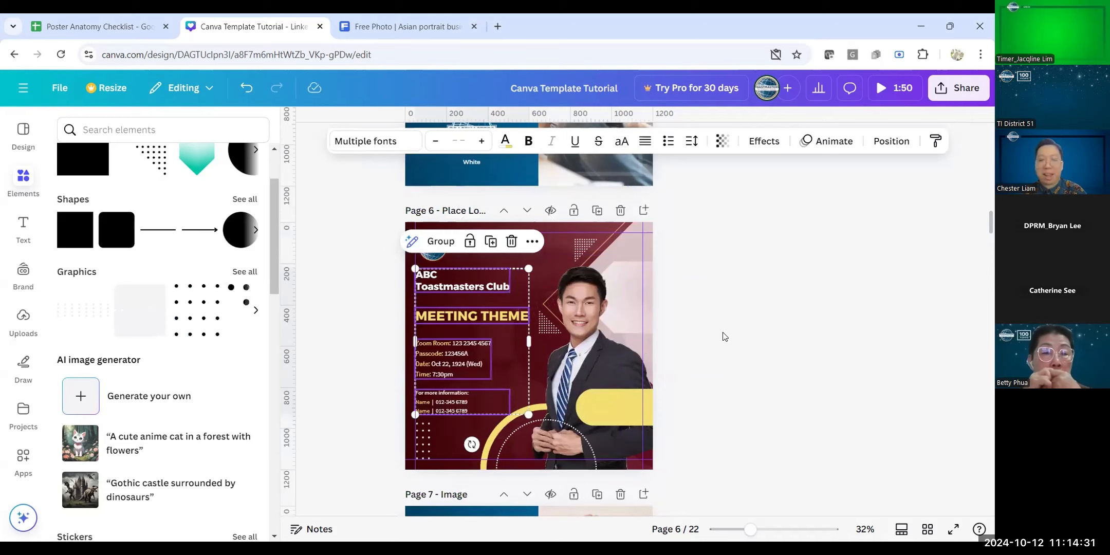
left_click(723, 336)
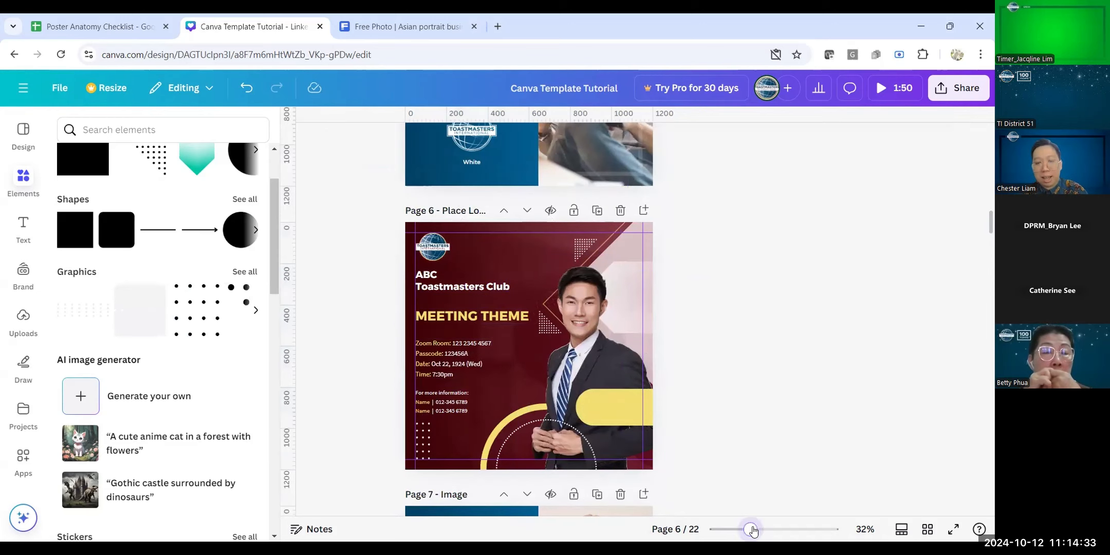
Step: Check the fonts used by the club name, meeting details and contact information text on page 6
left_click_drag(751, 530, 756, 529)
left_click(478, 265)
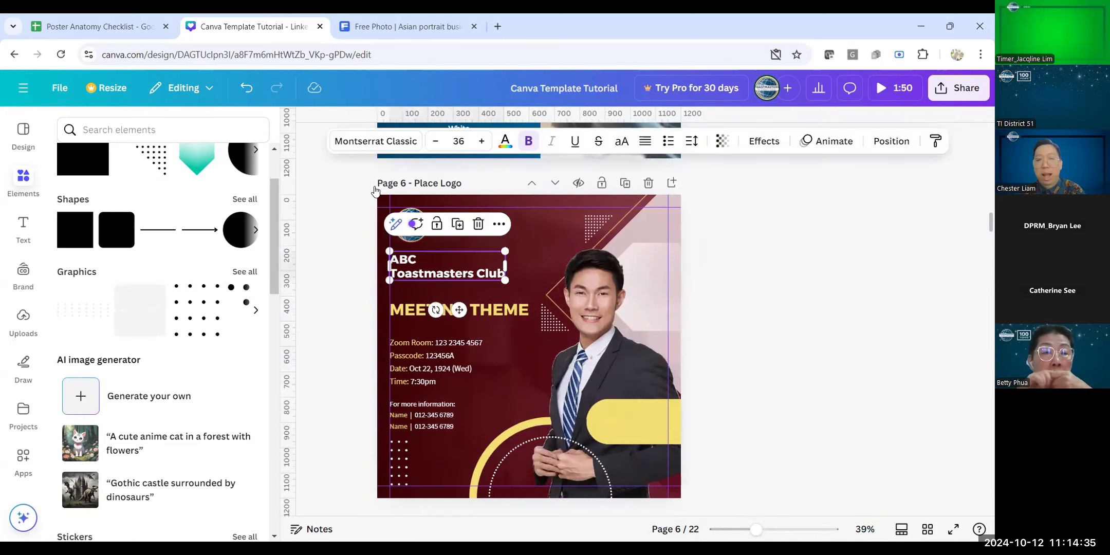
left_click(394, 140)
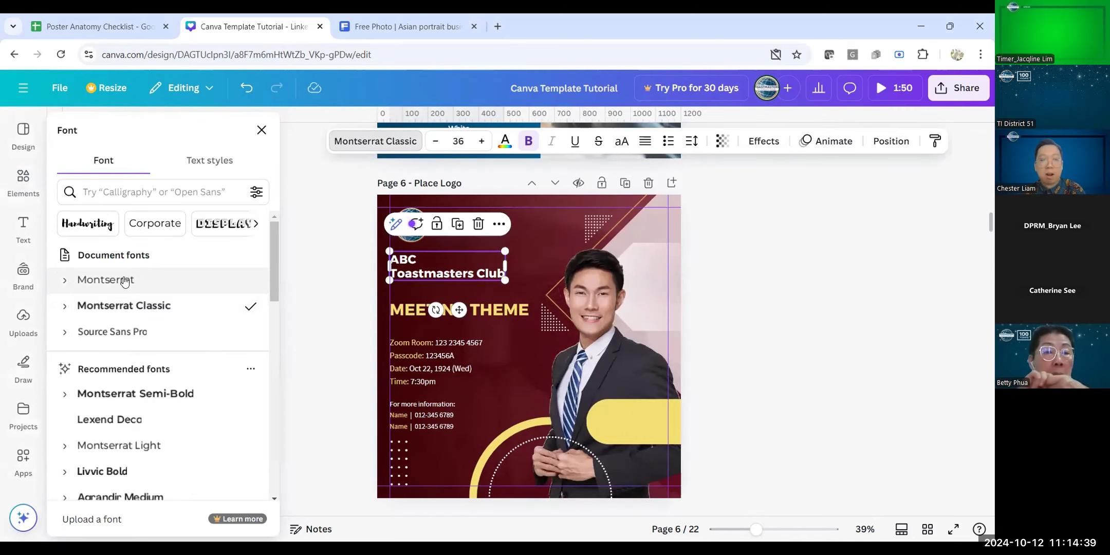
left_click(425, 364)
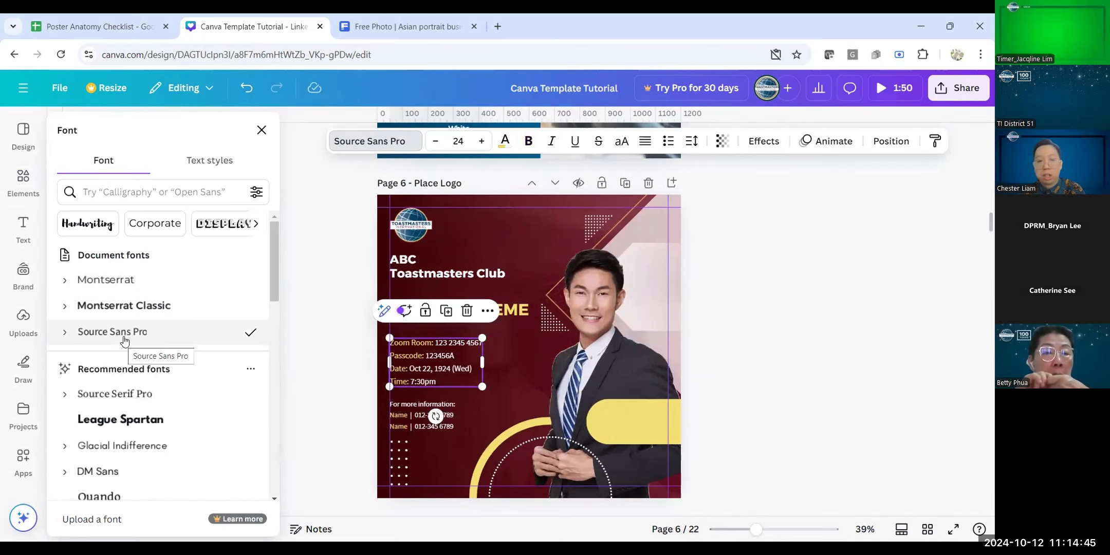
left_click(410, 415)
left_click(757, 422)
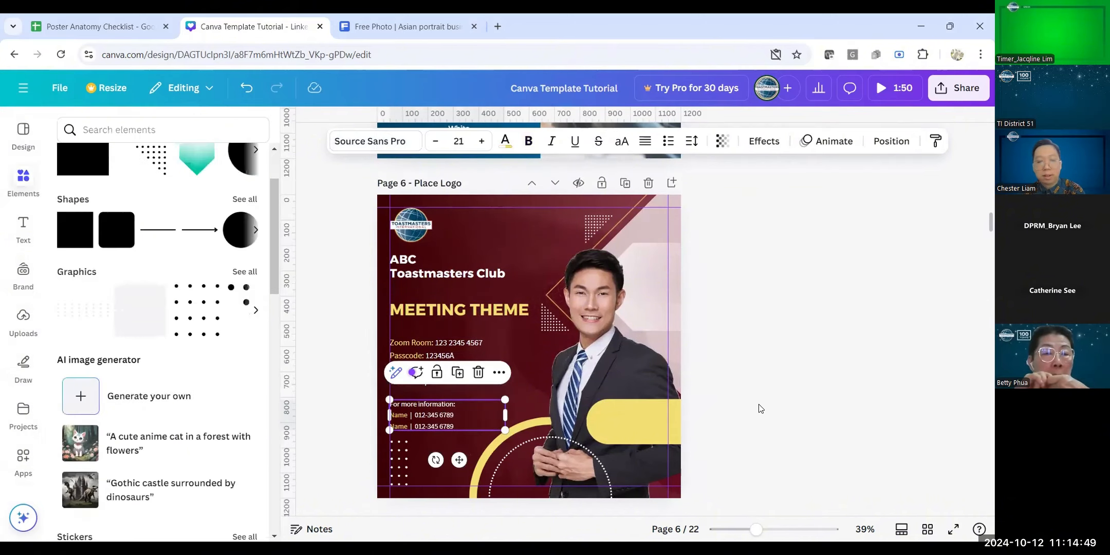
left_click(765, 398)
left_click(430, 369)
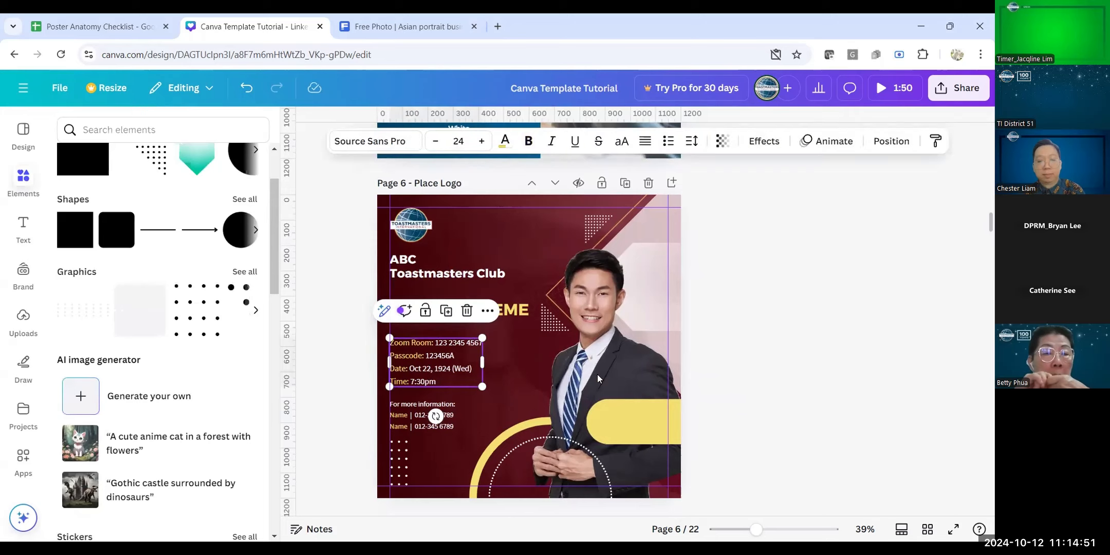
left_click(800, 392)
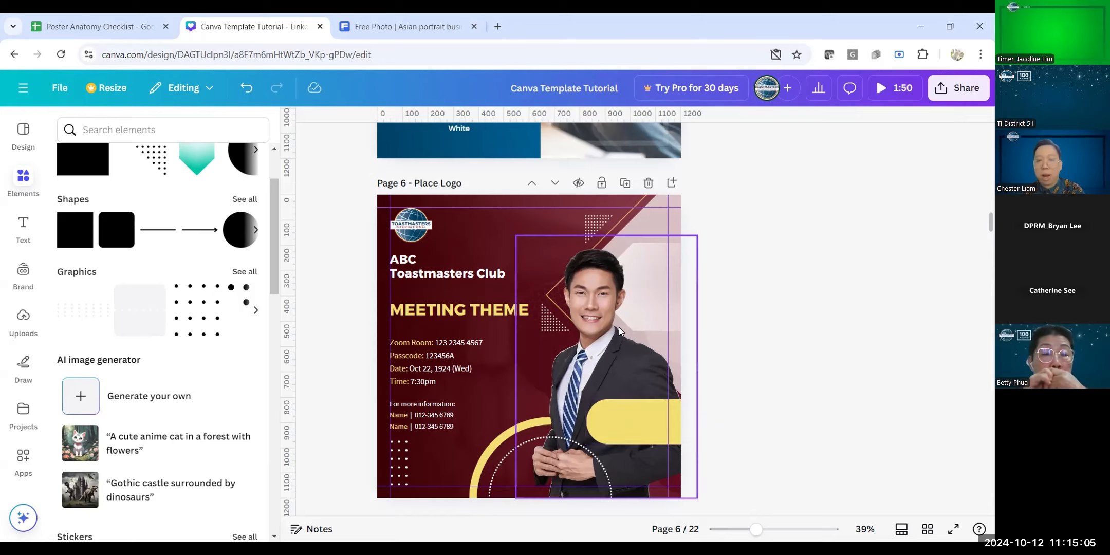
Step: Crop the overhanging side of the man's photo so that it ends at the poster's right edge
left_click(632, 351)
left_click_drag(698, 366, 681, 368)
left_click(770, 379)
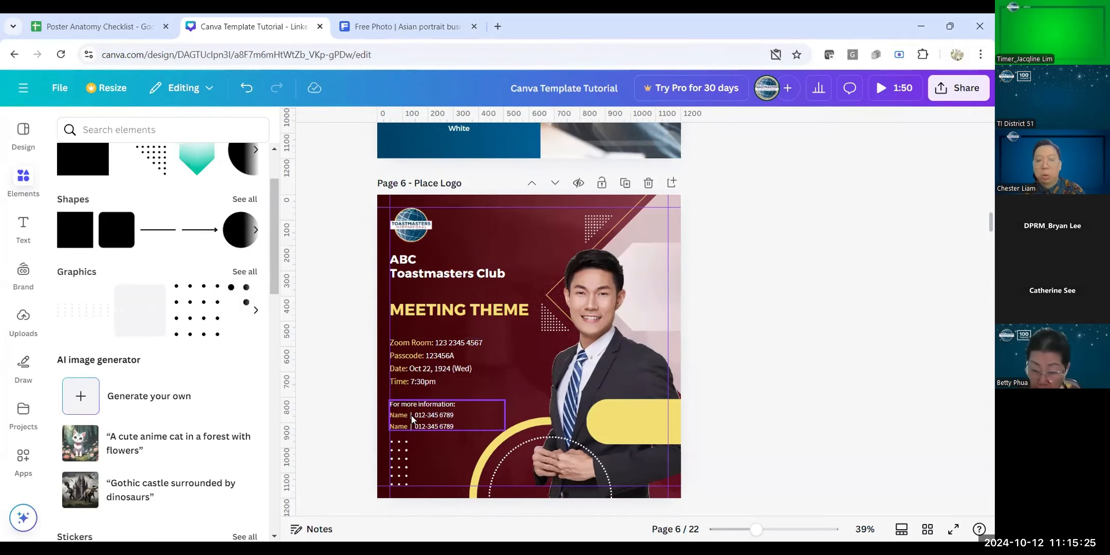
Step: Narrow the contact information text box on page 6 to fit closer around its text
left_click(436, 420)
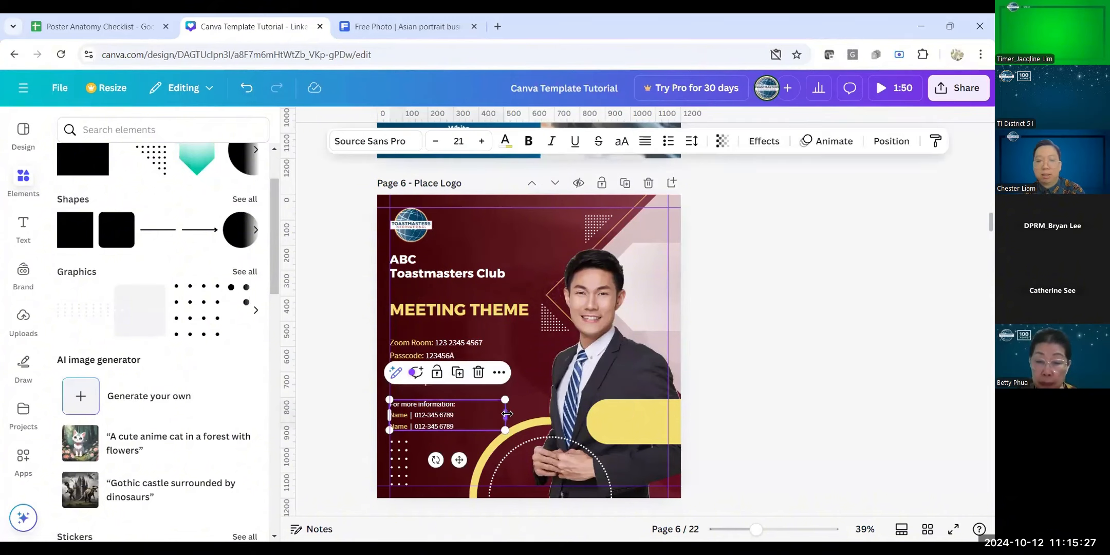
left_click_drag(504, 421, 477, 421)
left_click(782, 421)
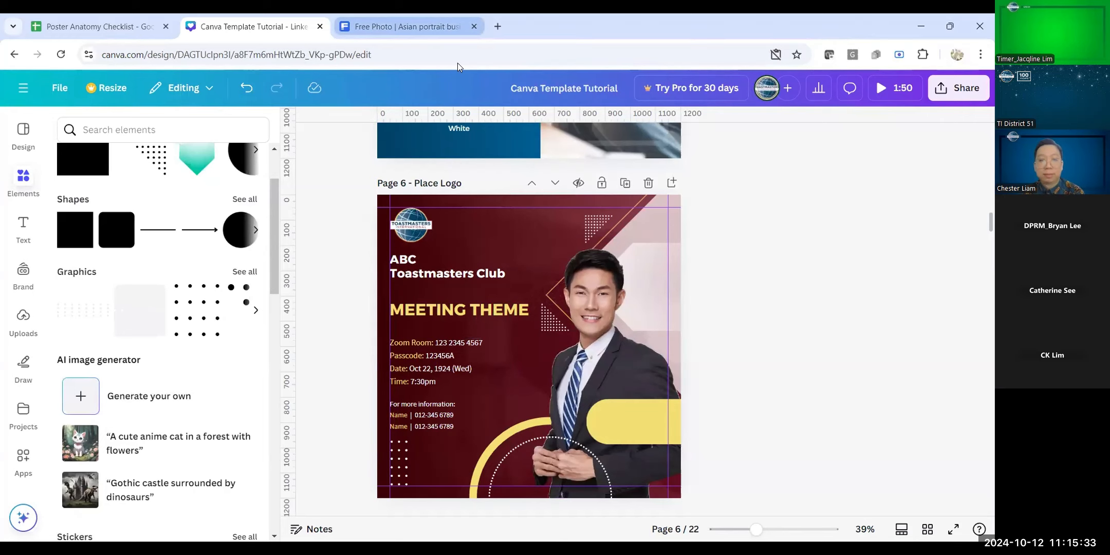
scroll(713, 246, "down", 12)
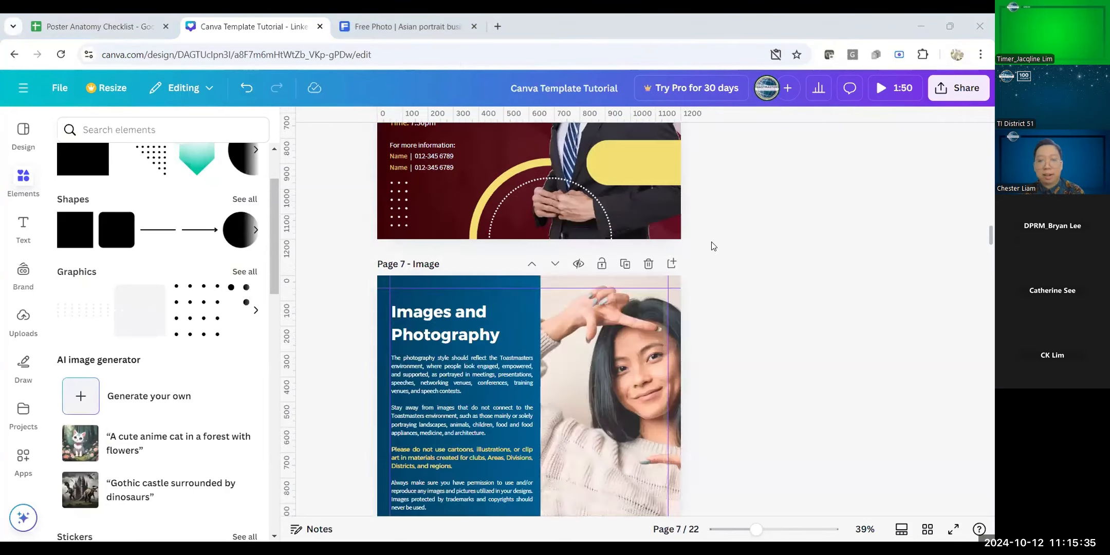
scroll(713, 246, "down", 15)
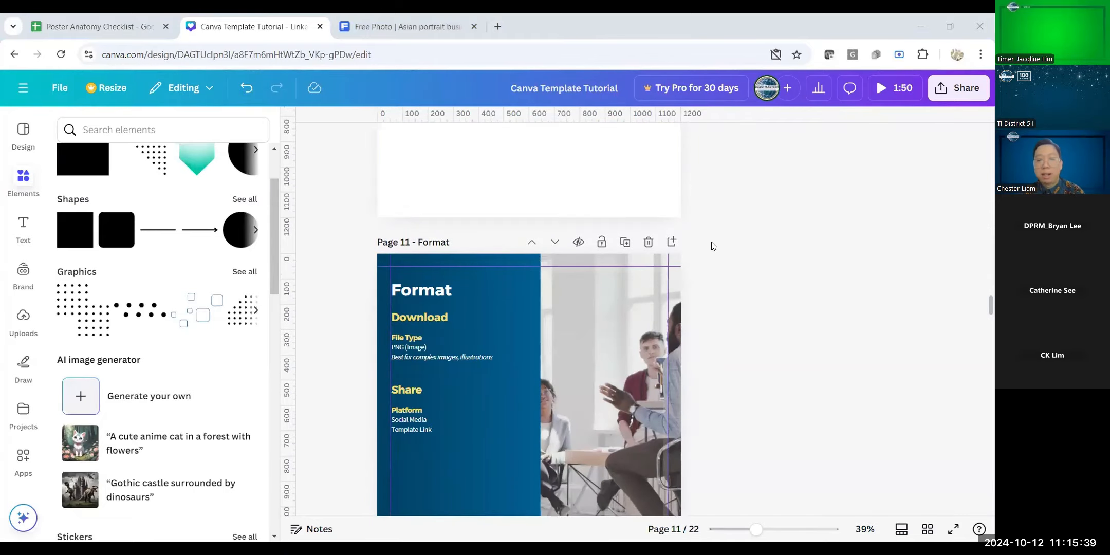
scroll(713, 246, "up", 15)
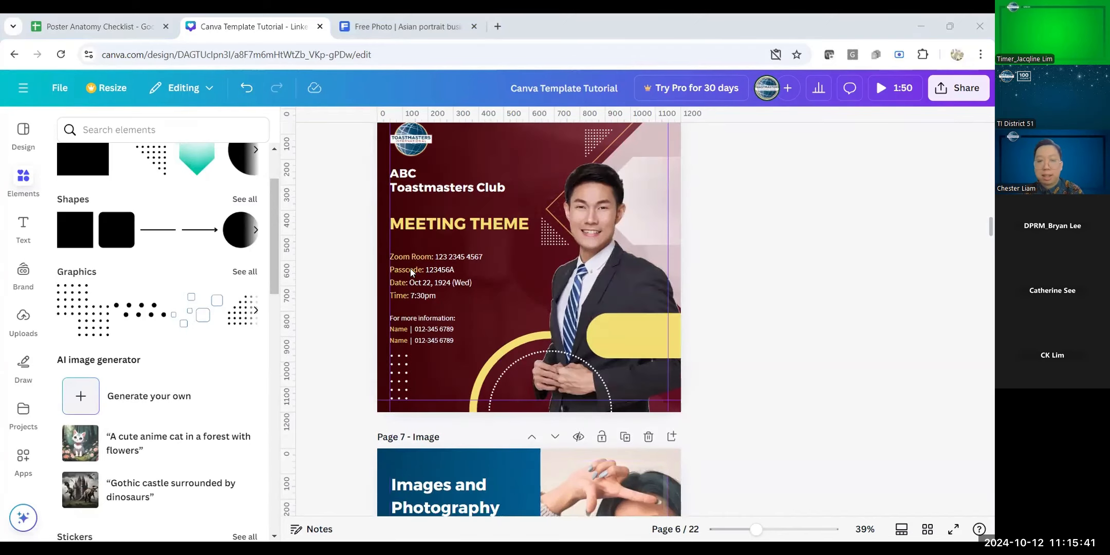
Step: Place a duplicate of the MEETING THEME heading over the yellow bar beside the man
left_click(466, 221)
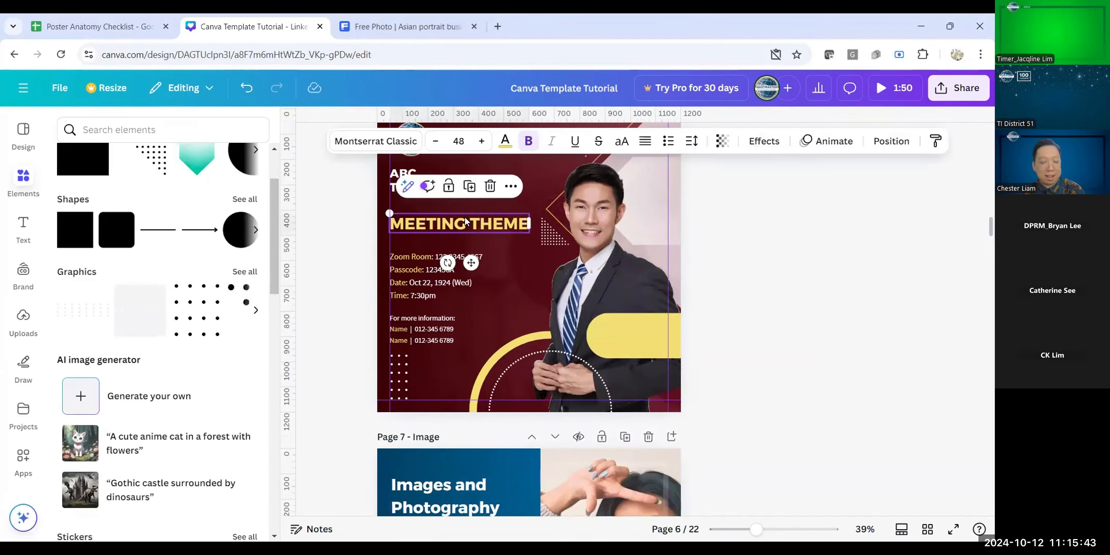
left_click(680, 333)
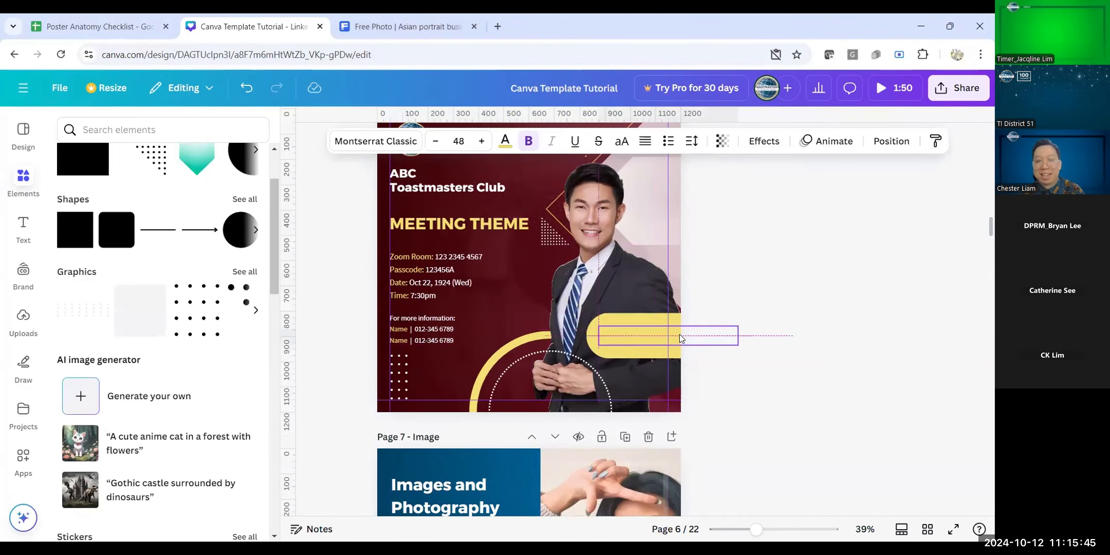
right_click(681, 333)
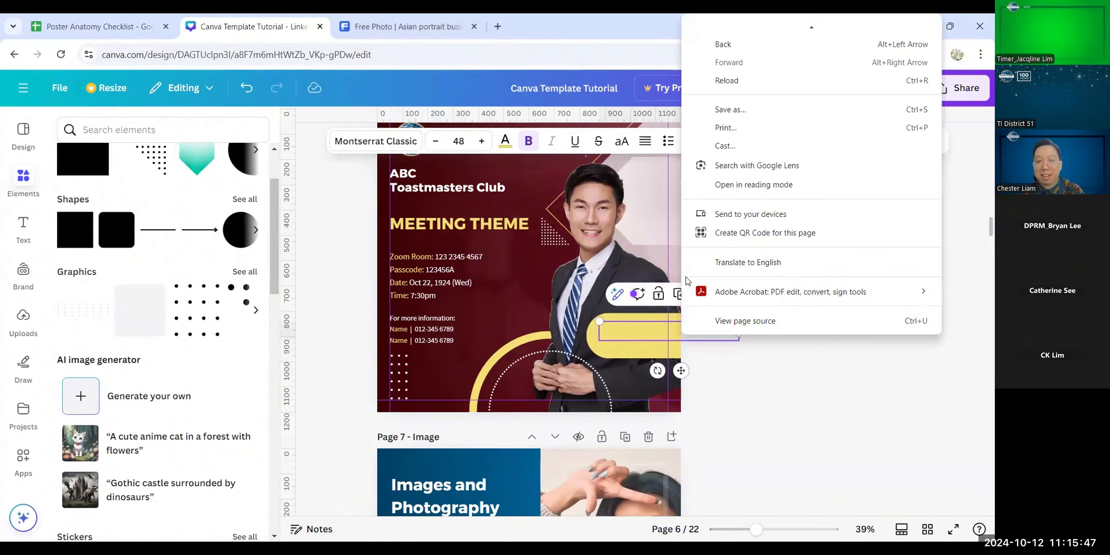
Step: Recolour the duplicated heading on the yellow bar with the dark blue document colour
double_click(639, 332)
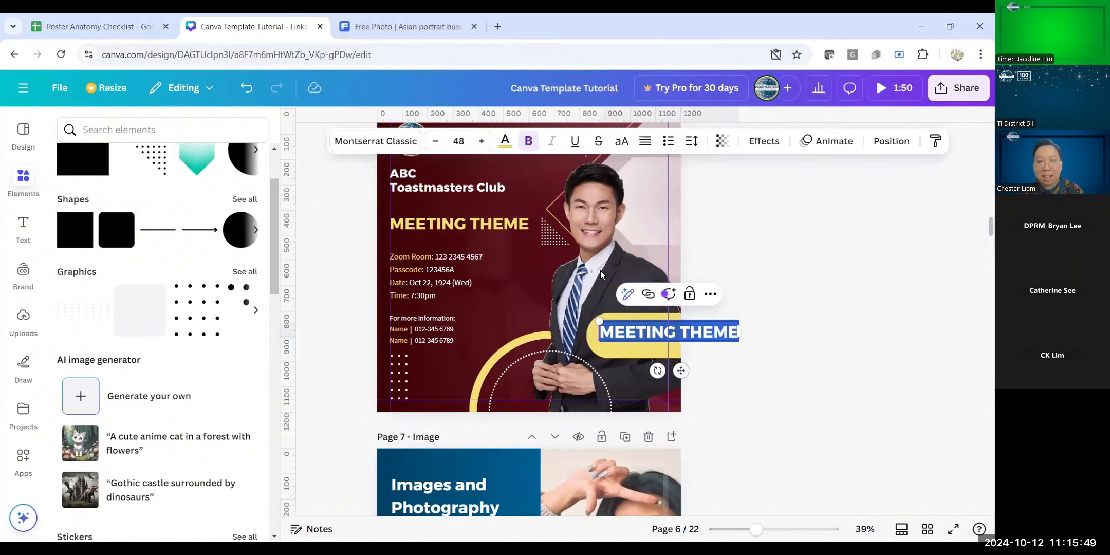
left_click(505, 140)
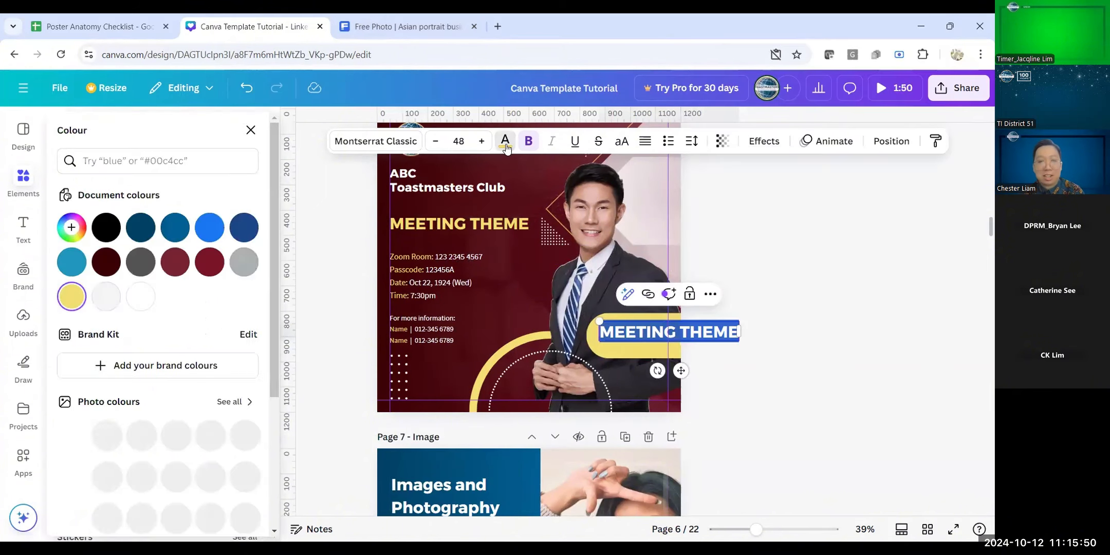
left_click(175, 263)
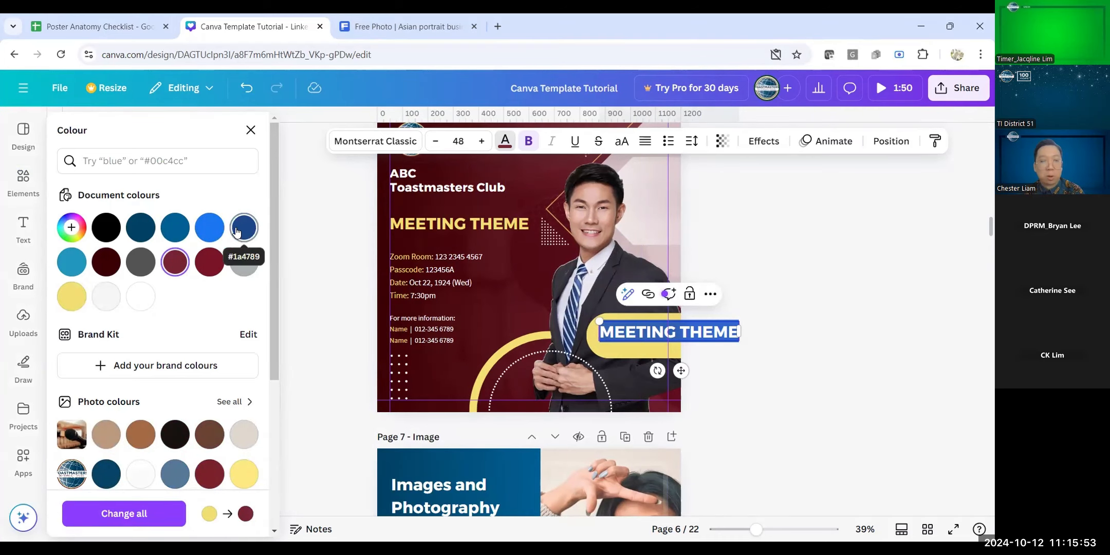
left_click(140, 227)
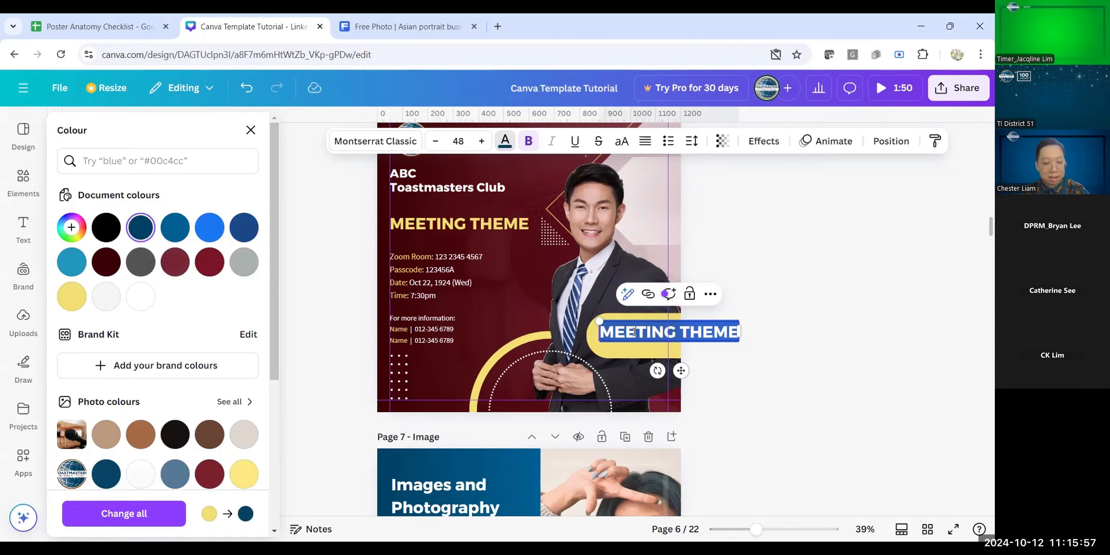
Step: Replace the duplicated heading with "TME" and "Name" on two lines and widen its text box to the right margin guide
type("TME")
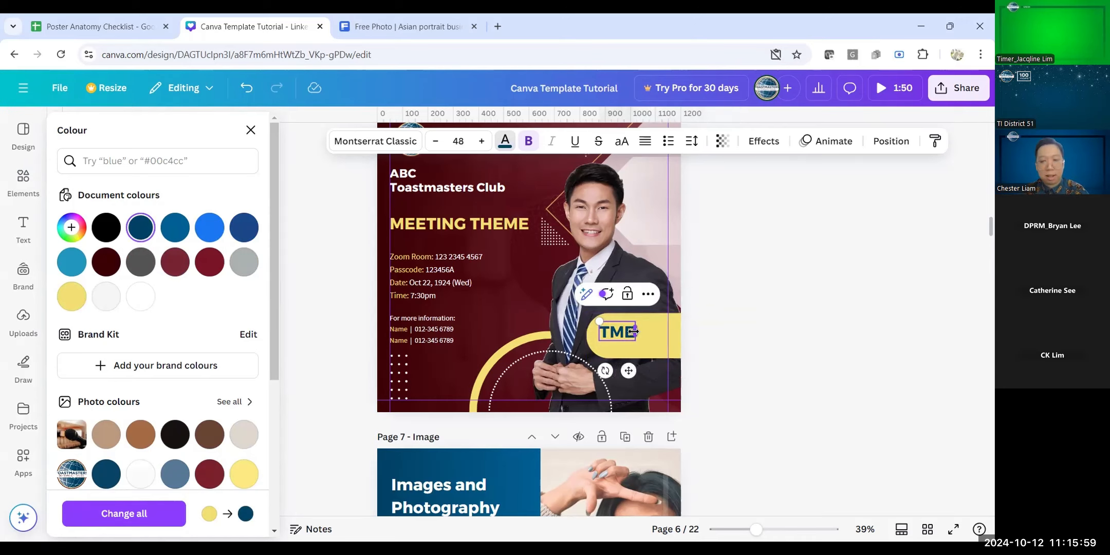
key("Return")
type("Name")
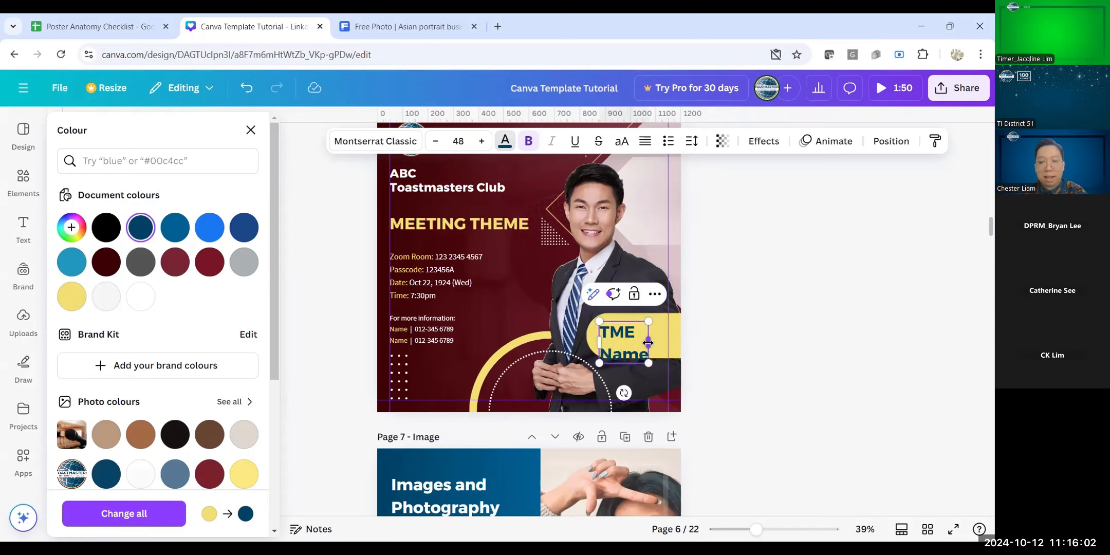
left_click_drag(647, 342, 668, 342)
Step: Set the font size of the TME Name text on the yellow bar to 32
left_click(454, 139)
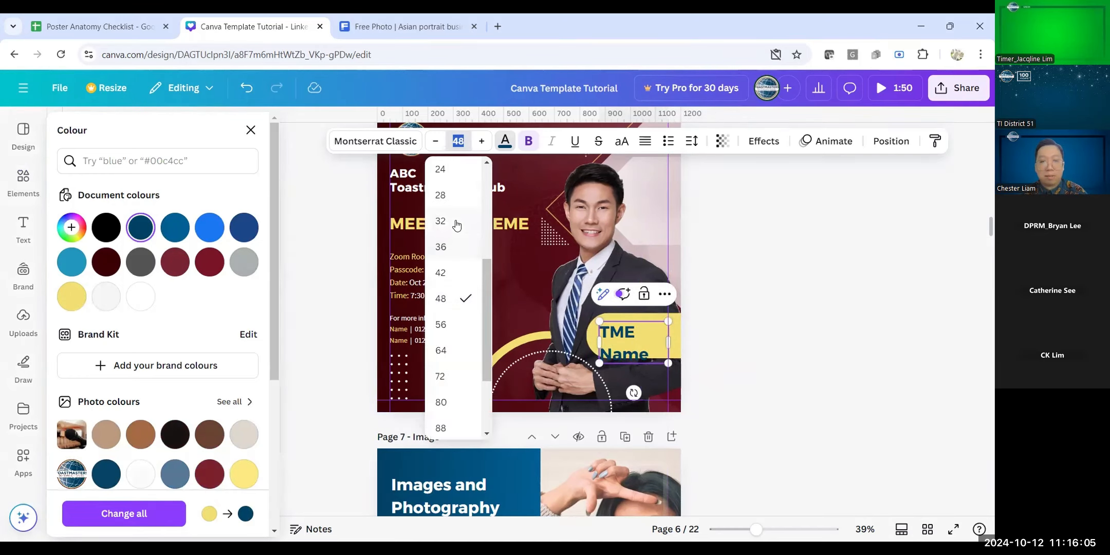
left_click(740, 304)
left_click(665, 333)
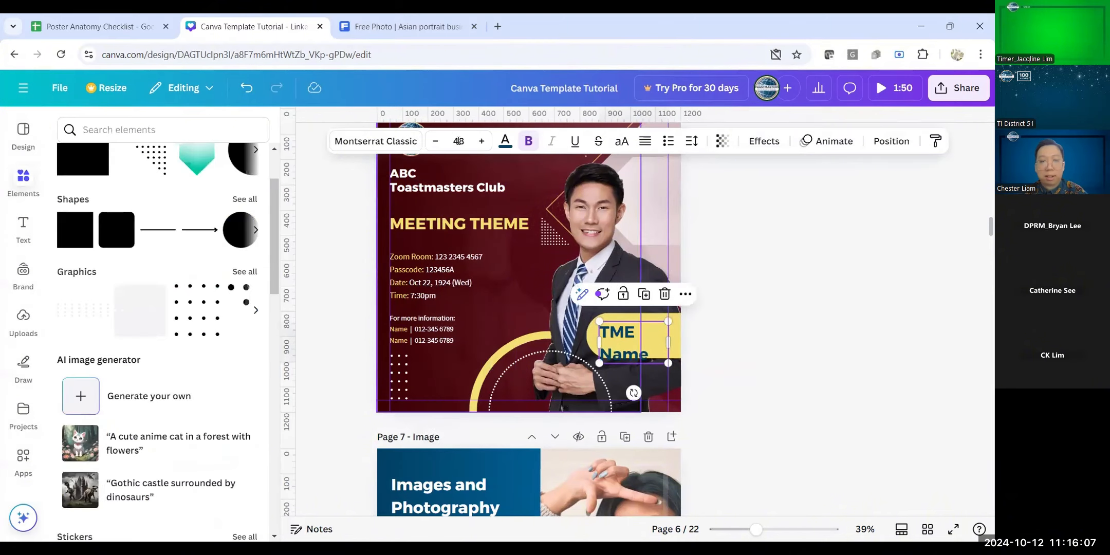
left_click(458, 141)
left_click(443, 194)
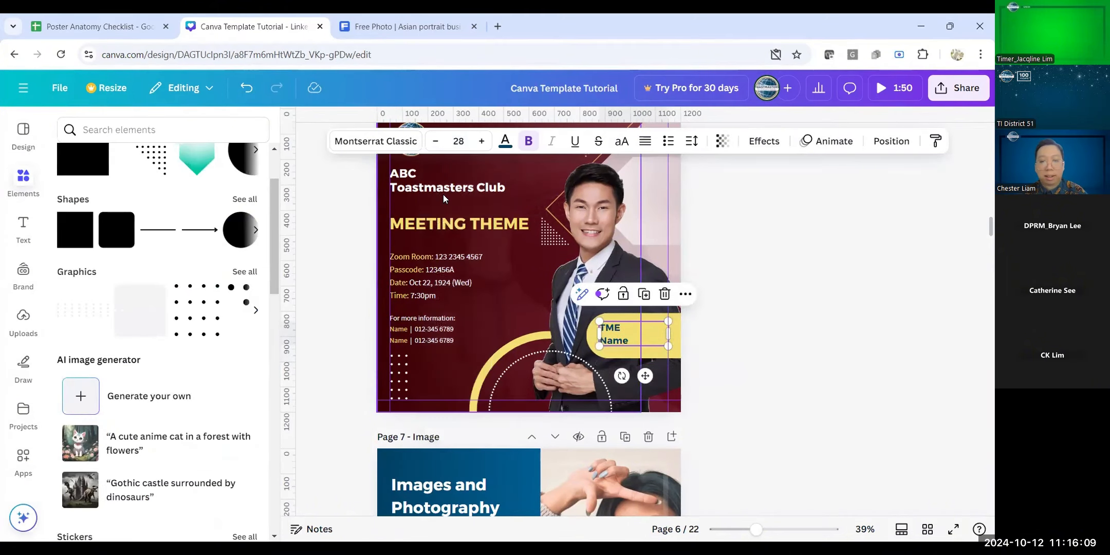
left_click(449, 137)
left_click(481, 325)
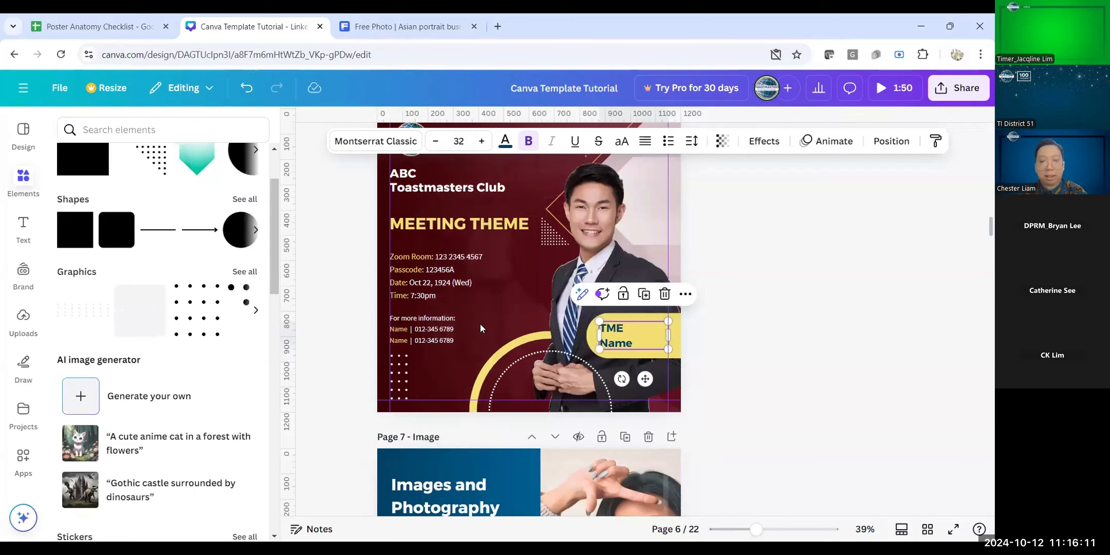
Step: Try right-aligning the TME Name text within its box and return it to left alignment
left_click(645, 142)
left_click(644, 142)
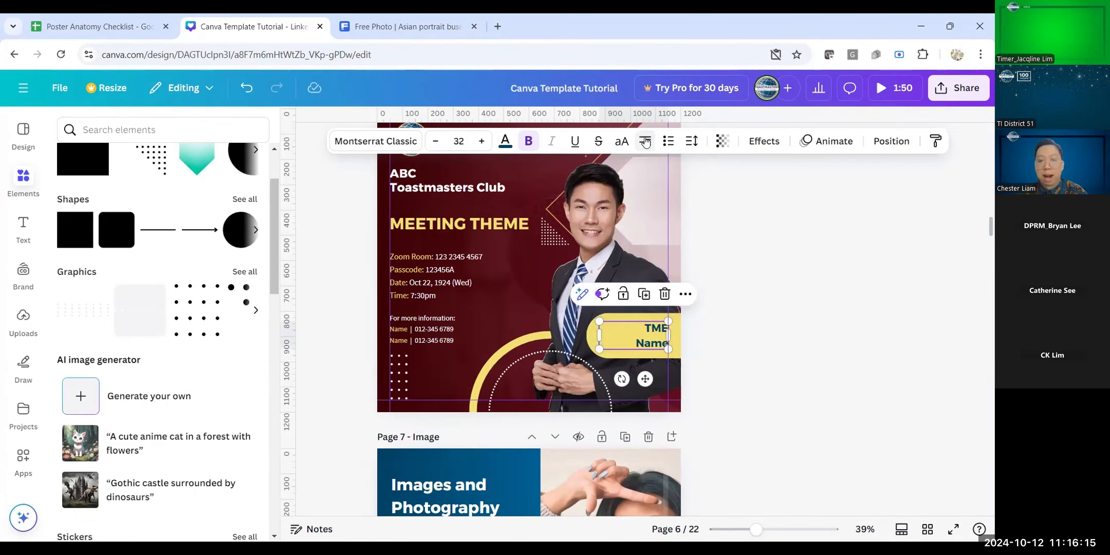
left_click(643, 142)
left_click(643, 143)
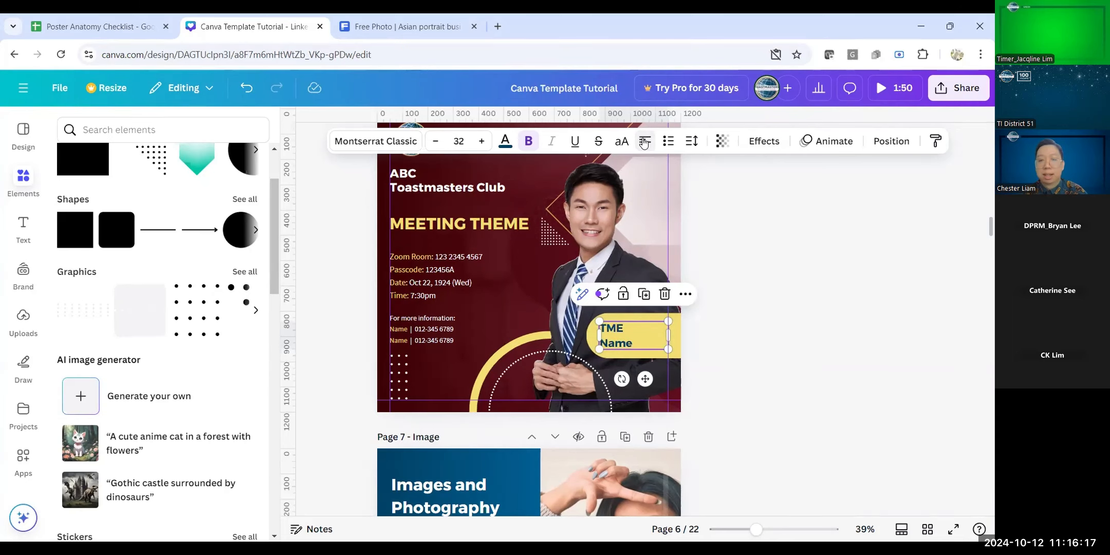
Step: Right-align the TME Name text on the yellow bar and deselect it
left_click(645, 144)
left_click(645, 143)
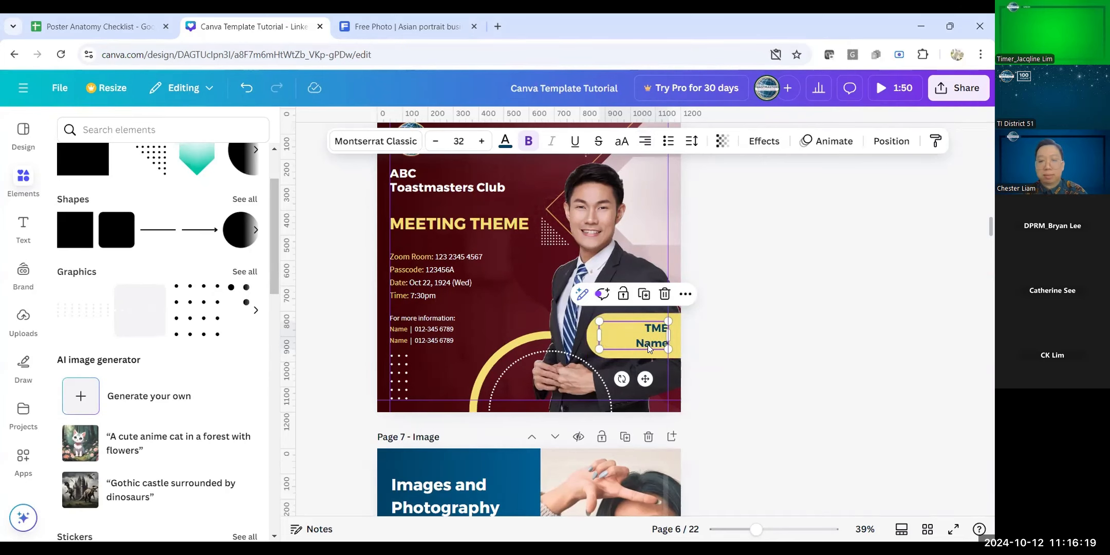
left_click_drag(648, 345, 647, 345)
left_click(673, 336)
left_click(749, 383)
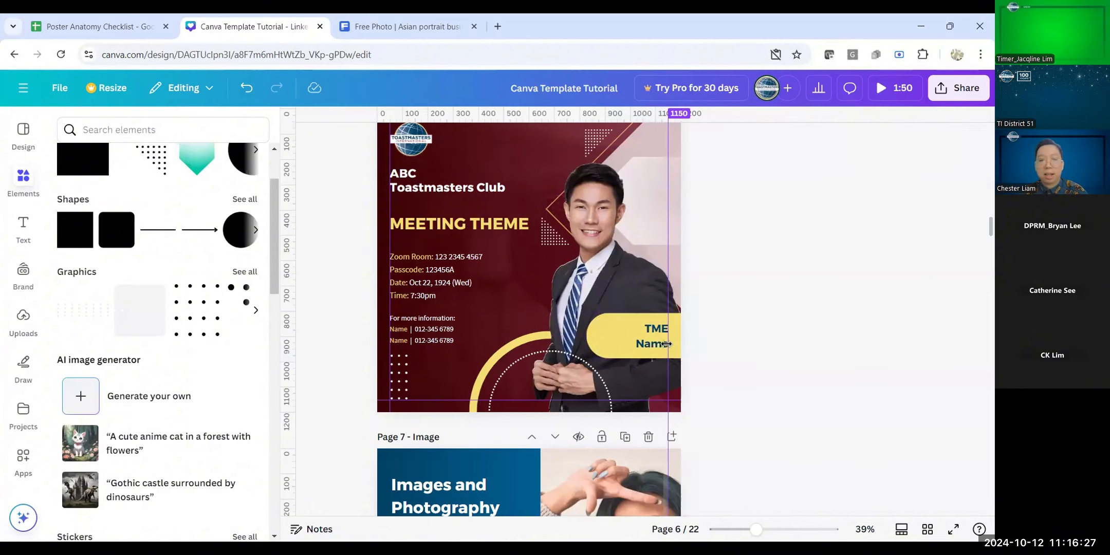
Step: Review the finished meeting poster on page 6 and glance at the page that follows it
scroll(666, 343, "up", 2)
scroll(363, 252, "down", 2)
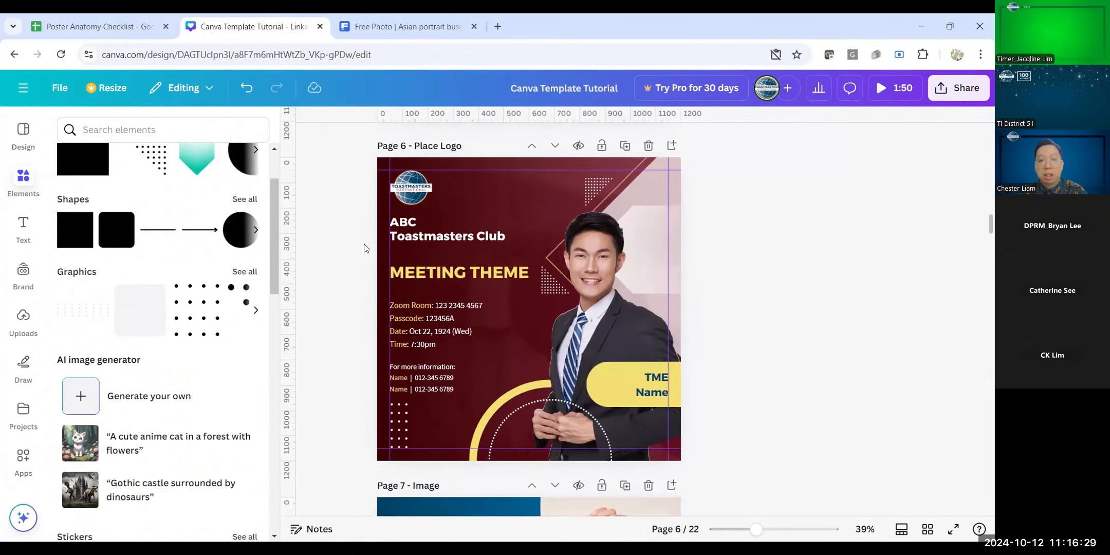
scroll(373, 247, "up", 2)
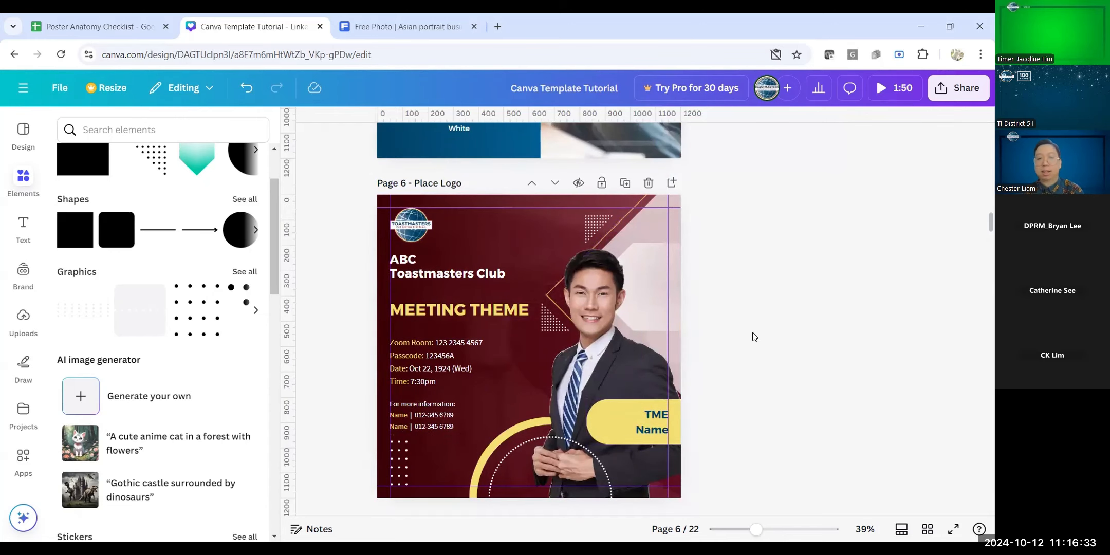
scroll(753, 335, "down", 2)
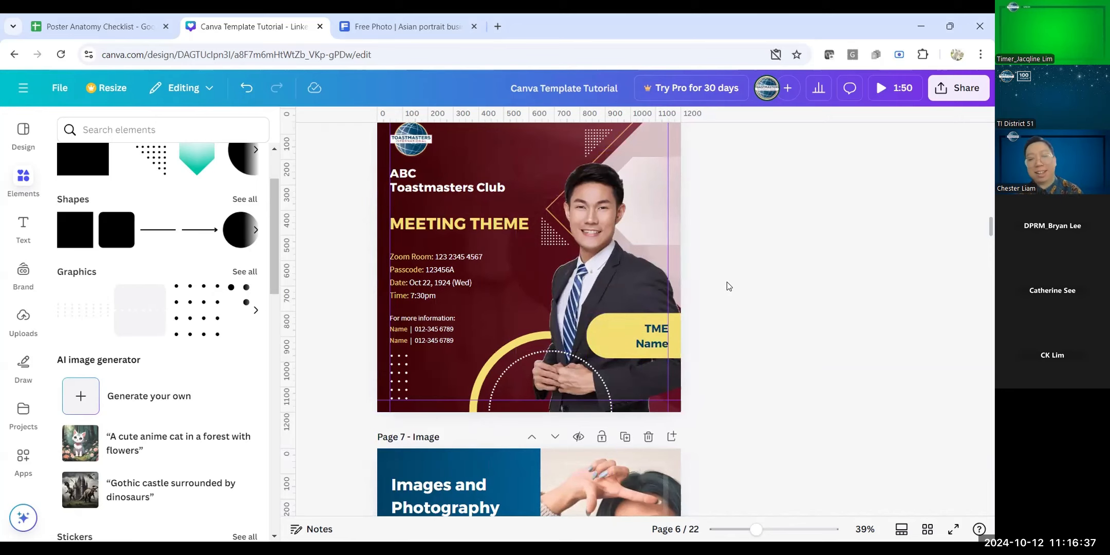
scroll(730, 287, "up", 2)
scroll(728, 287, "down", 6)
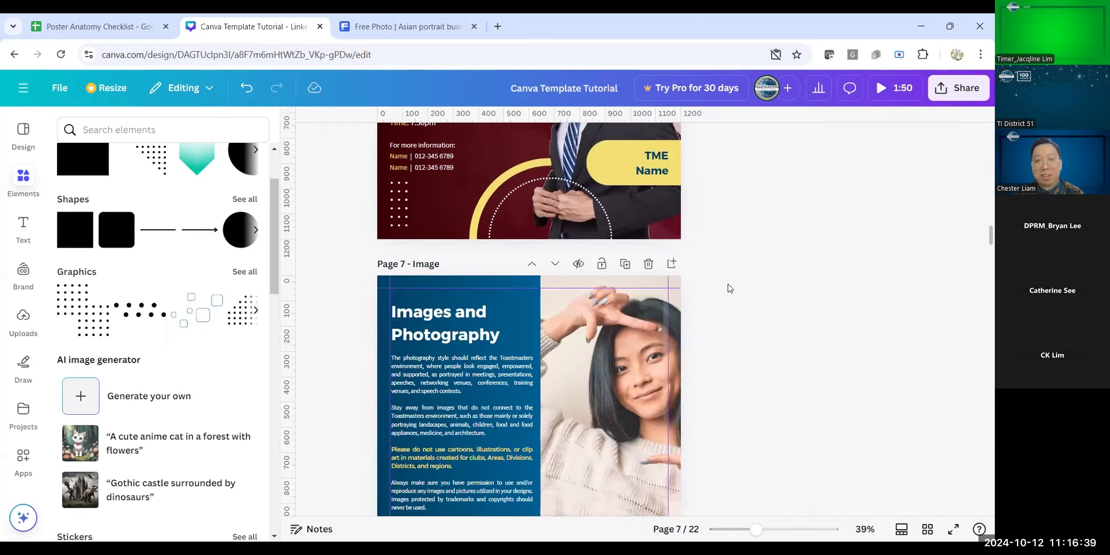
scroll(725, 289, "up", 4)
scroll(720, 293, "up", 2)
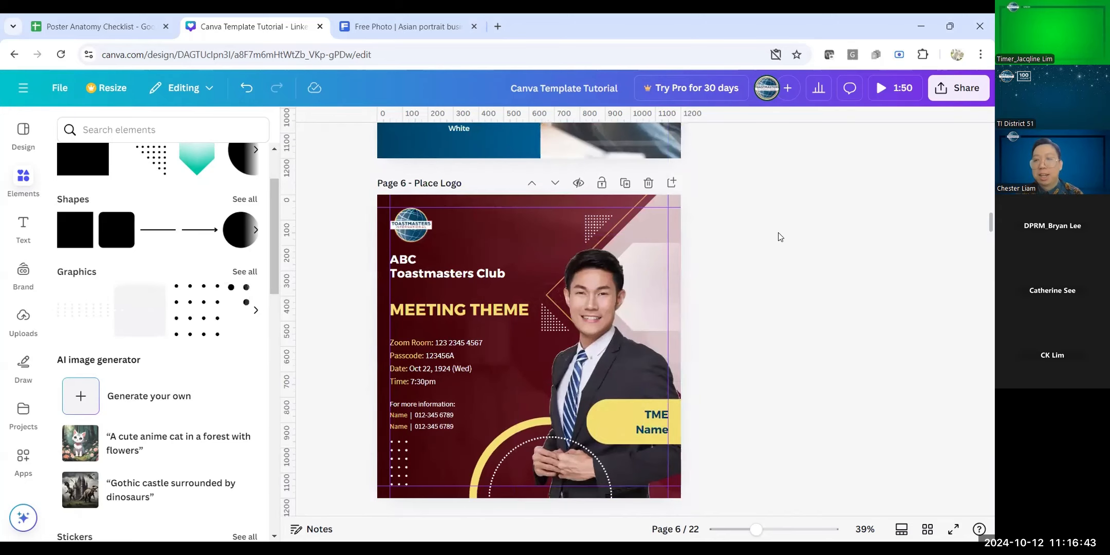
Step: Open the design's sharing options and view its download settings
left_click(962, 93)
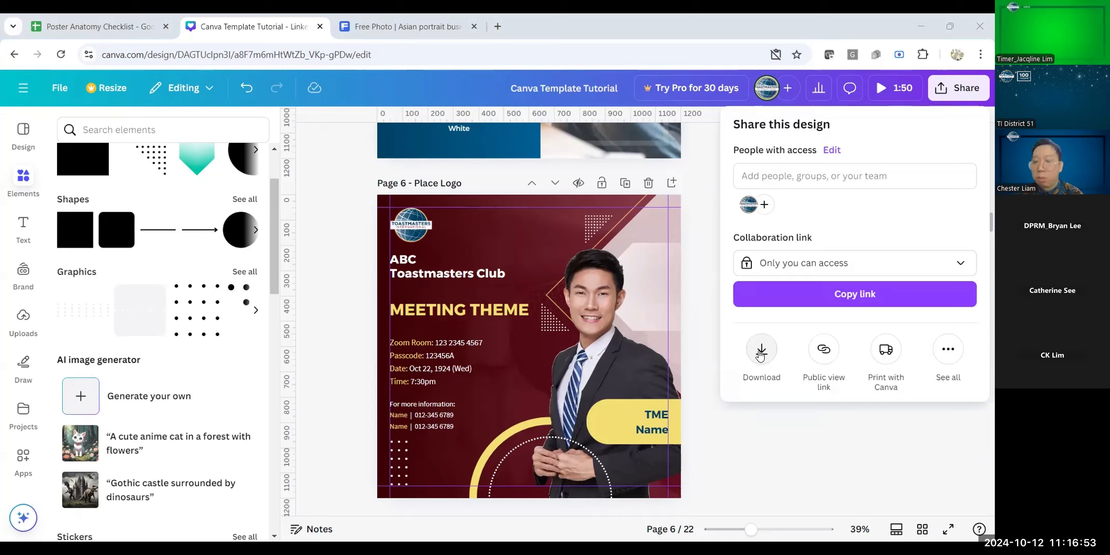
left_click(953, 93)
left_click(954, 93)
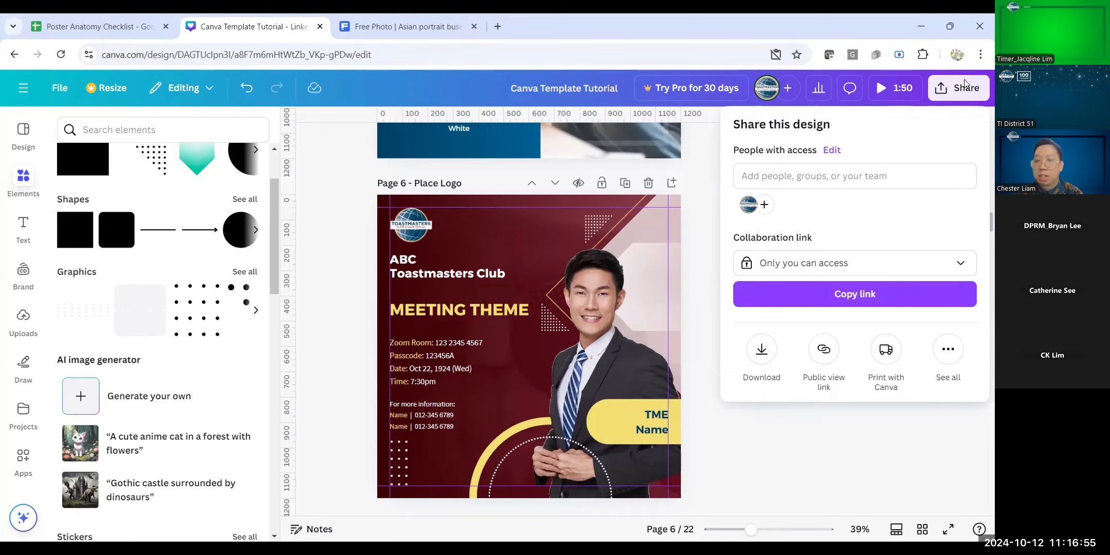
left_click(761, 350)
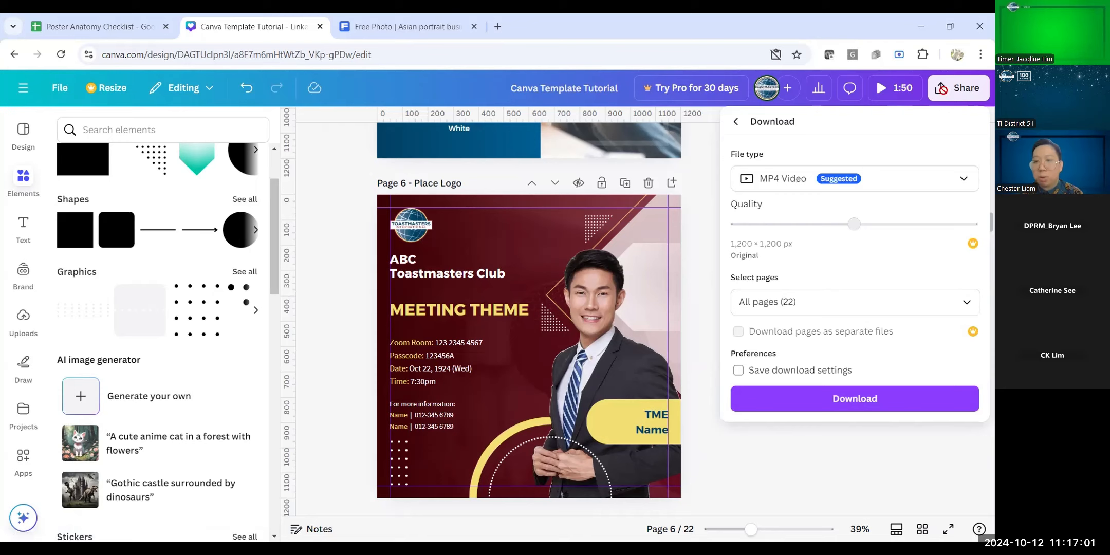
Step: Browse all the ways to publish the design and view the template link option before returning to the sharing options
left_click(964, 85)
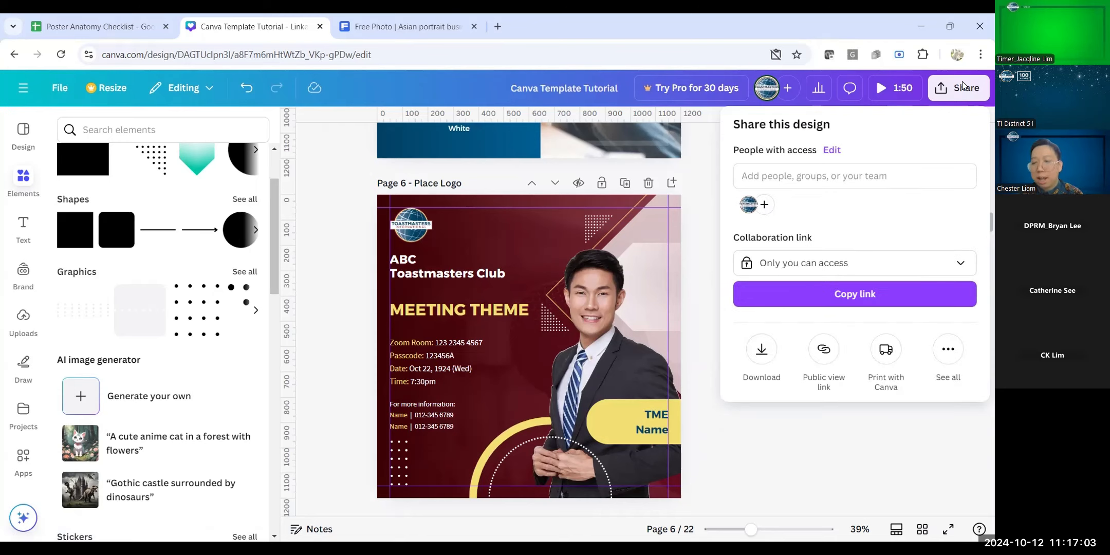
left_click(948, 351)
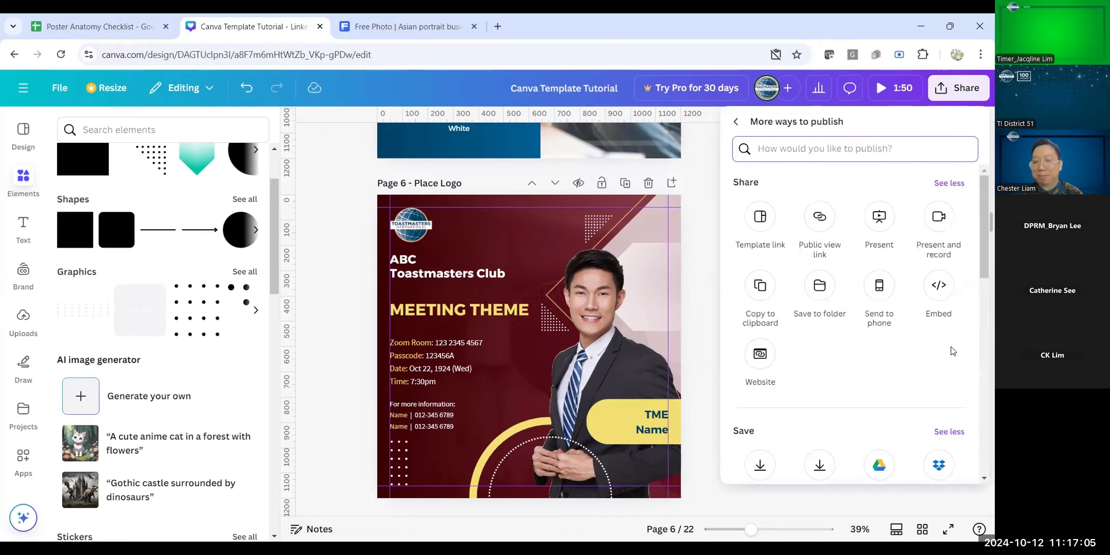
scroll(953, 326, "down", 9)
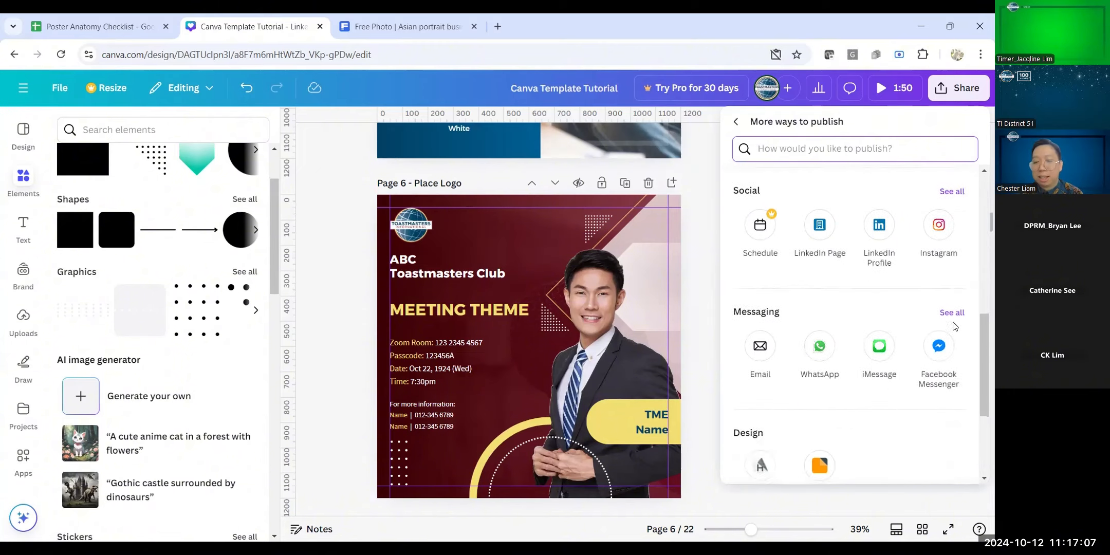
scroll(954, 327, "down", 3)
scroll(954, 326, "up", 5)
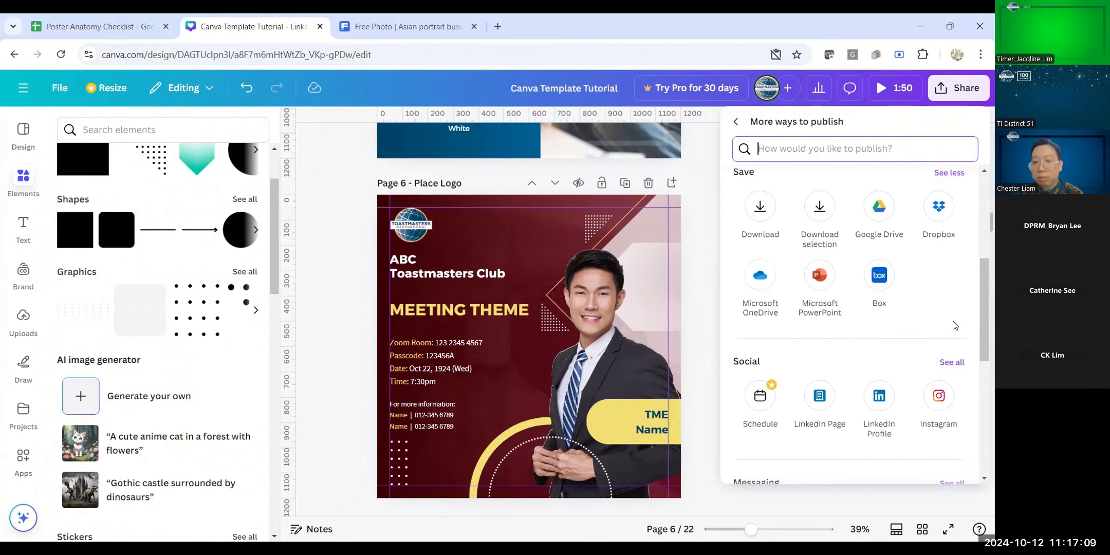
scroll(953, 325, "up", 5)
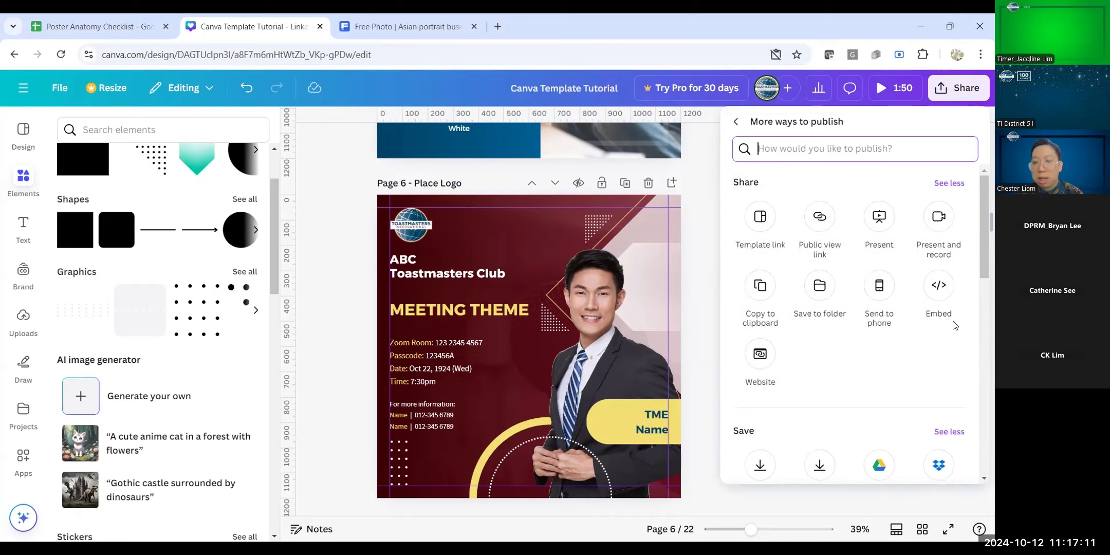
left_click(754, 227)
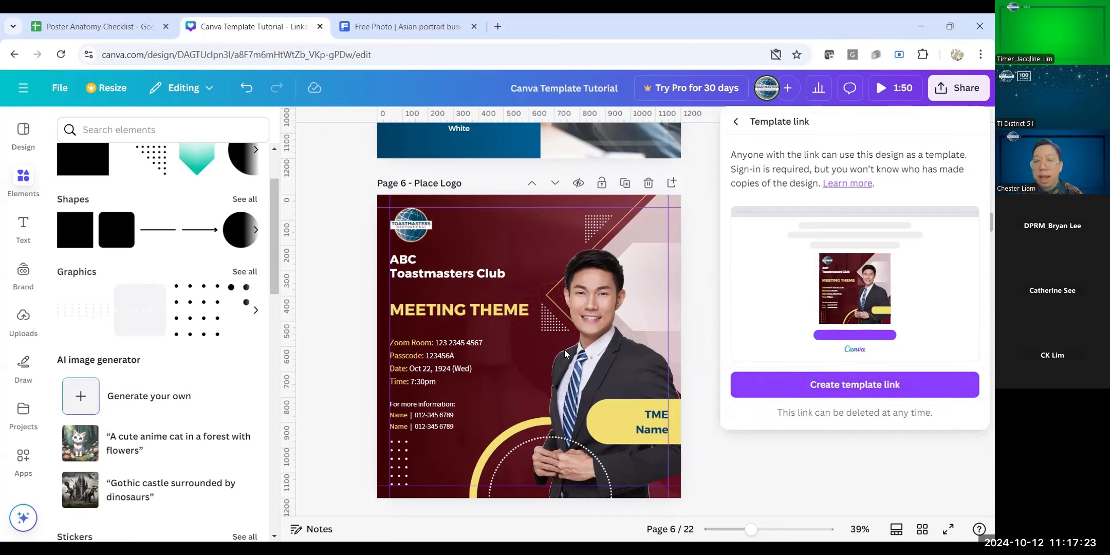
left_click(956, 89)
left_click(956, 88)
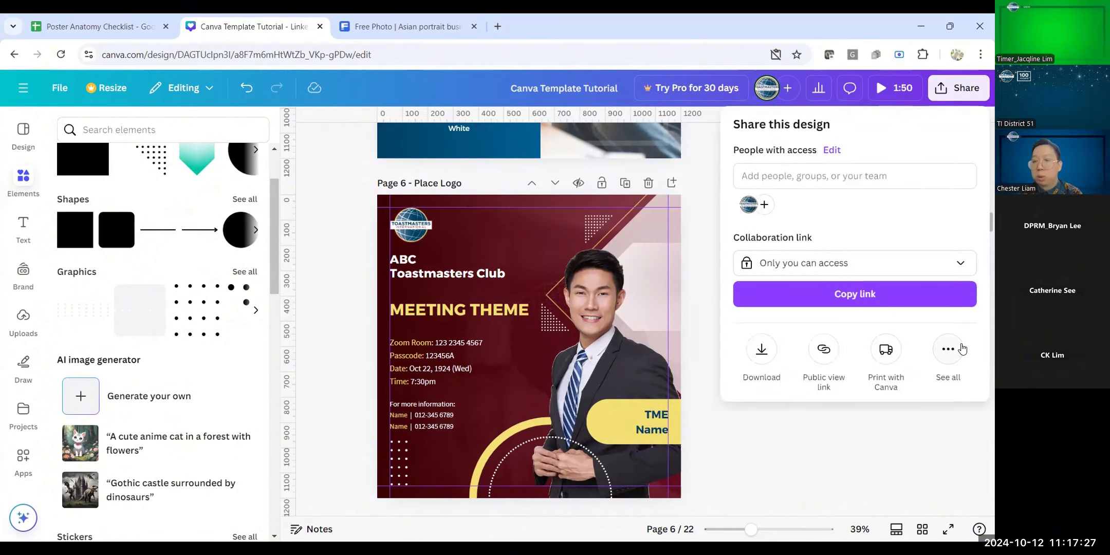
Step: Examine the share, save, social and messaging choices in the full list of publishing options
left_click(945, 351)
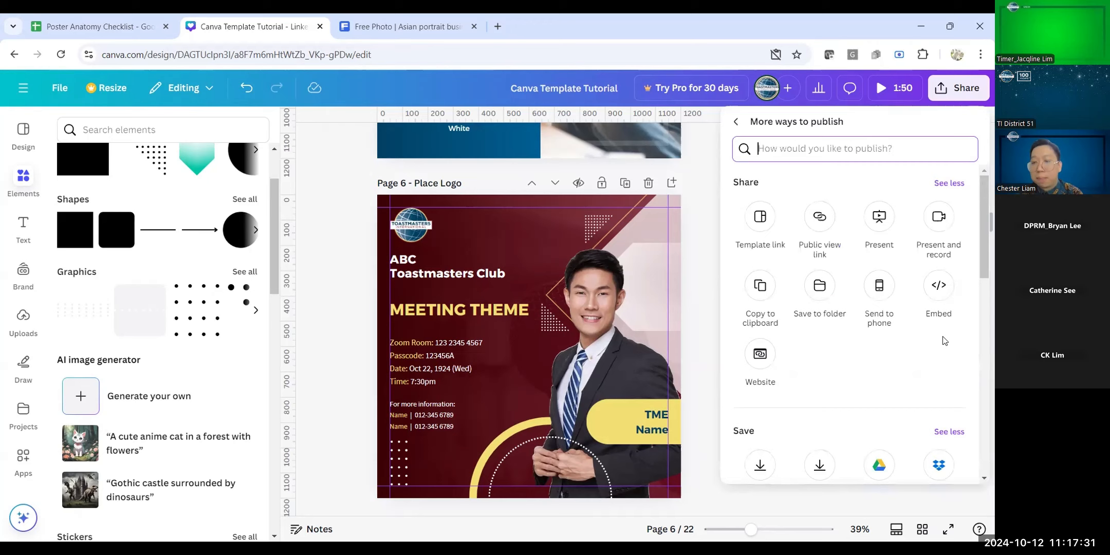
scroll(945, 341, "down", 2)
scroll(945, 341, "down", 4)
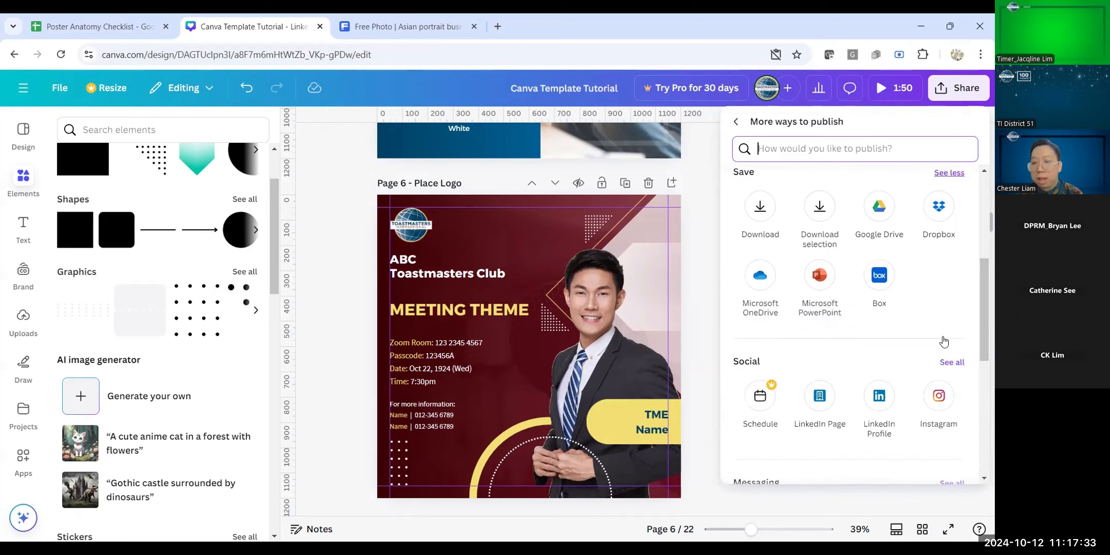
scroll(945, 341, "up", 5)
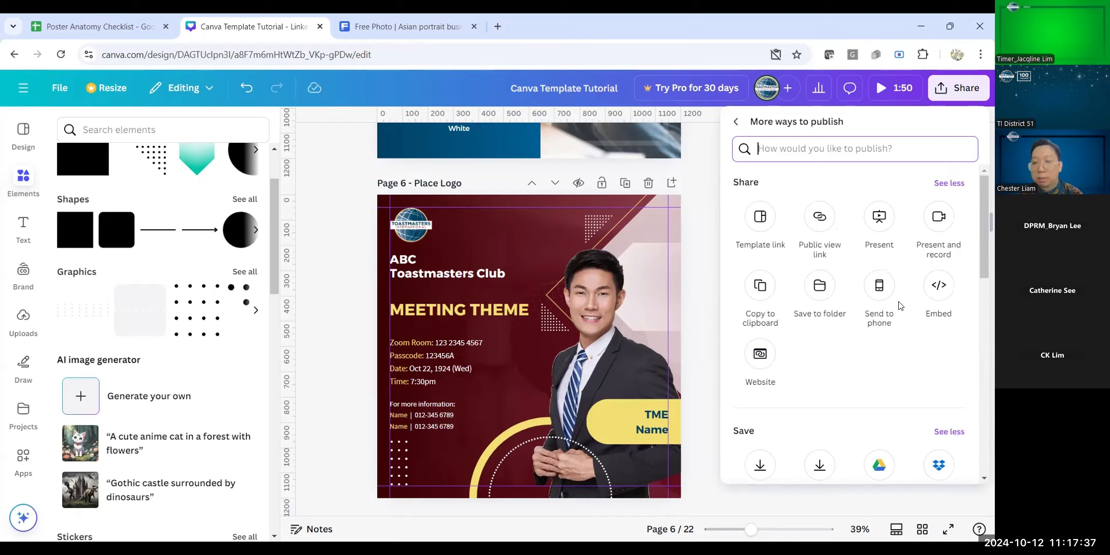
scroll(900, 306, "down", 10)
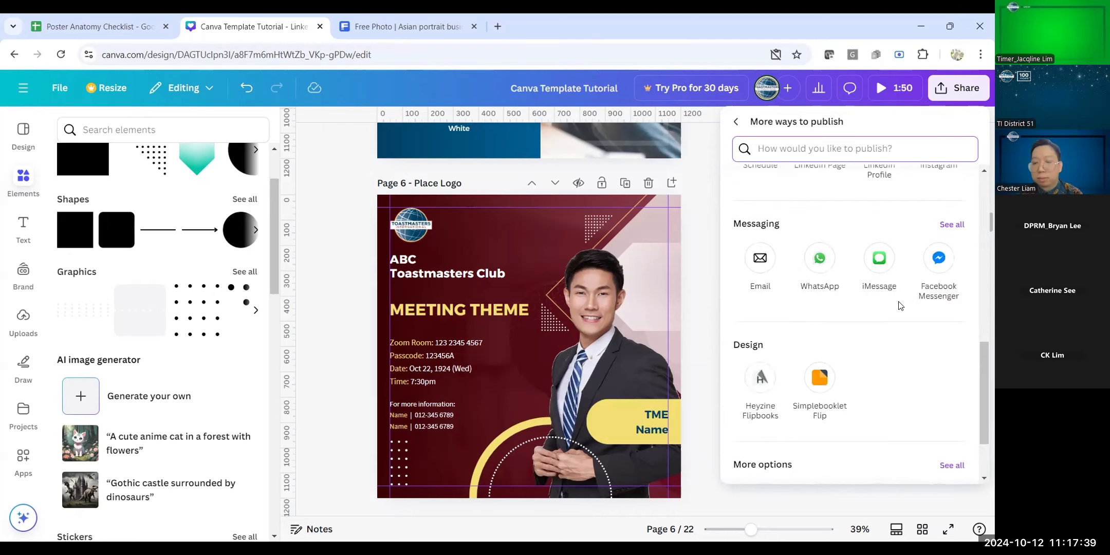
scroll(901, 306, "up", 8)
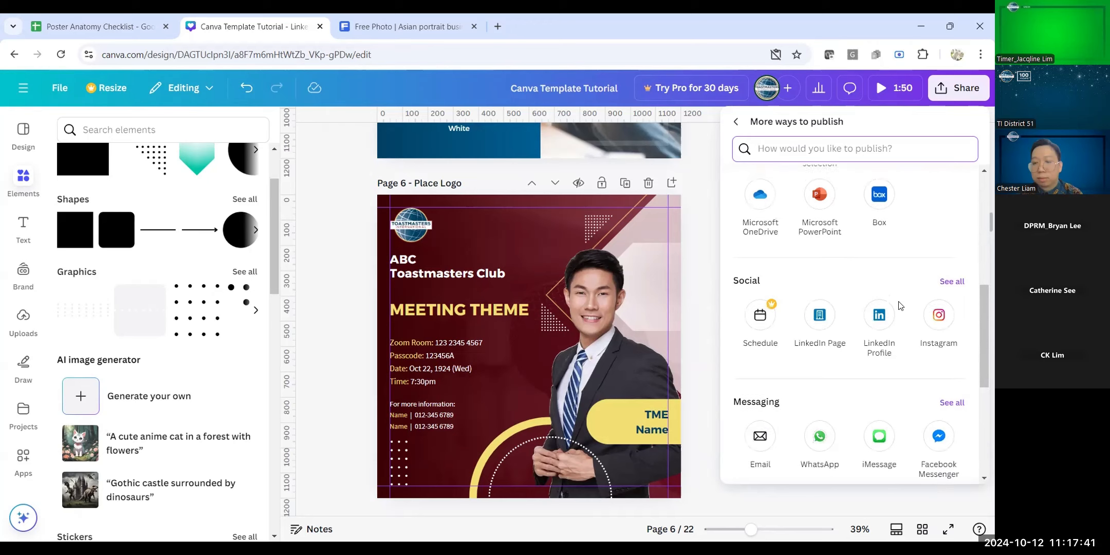
scroll(901, 306, "up", 3)
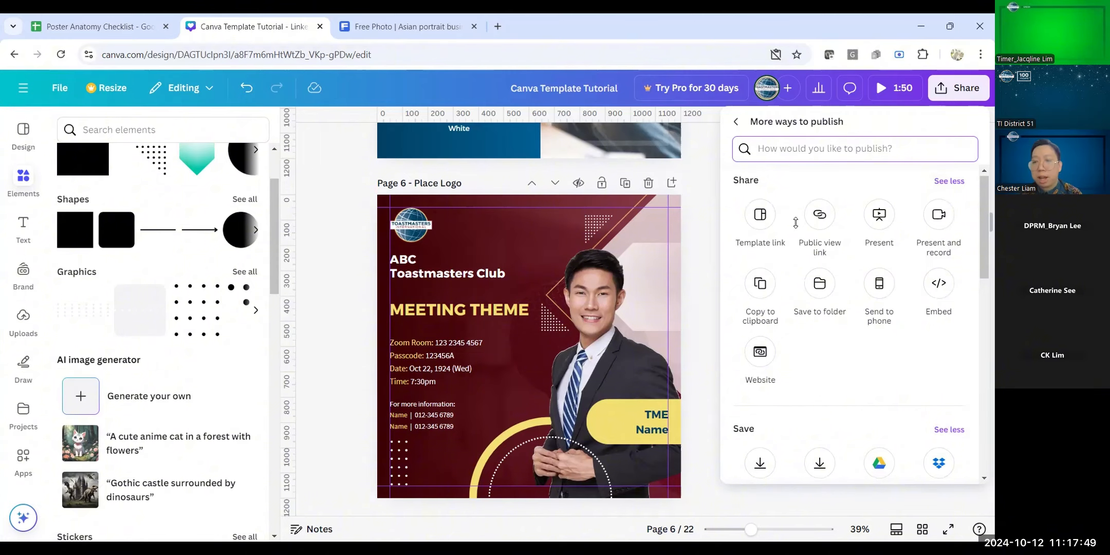
Step: Return to the main sharing options and set the collaboration link access to Anyone with the link
left_click(736, 121)
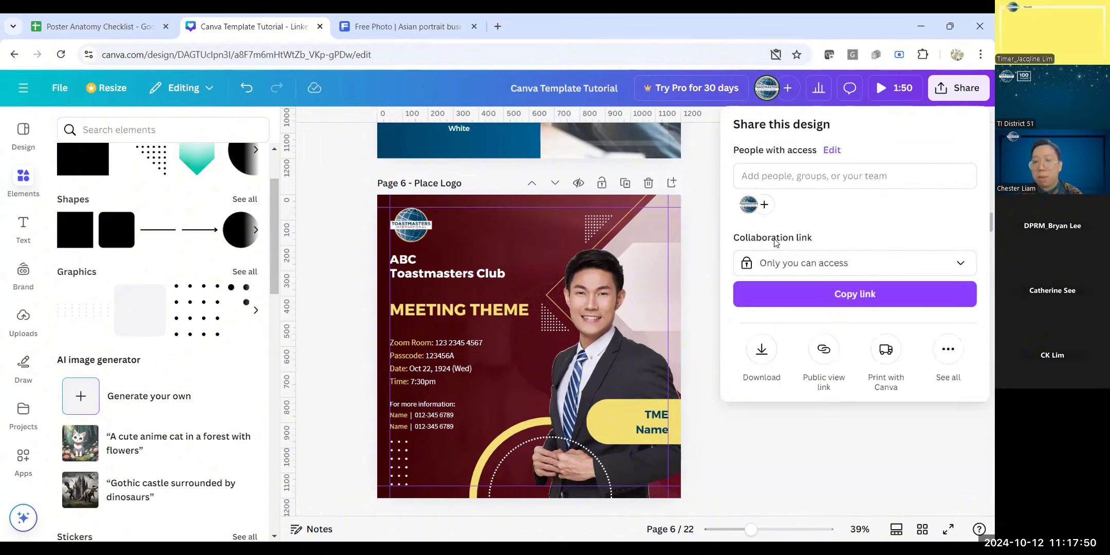
left_click(782, 266)
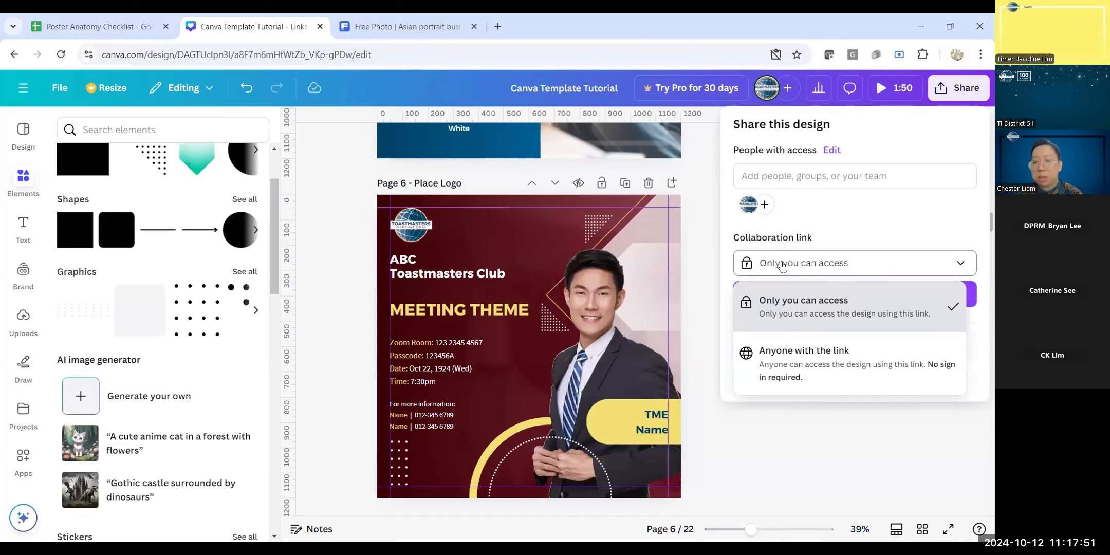
left_click(838, 360)
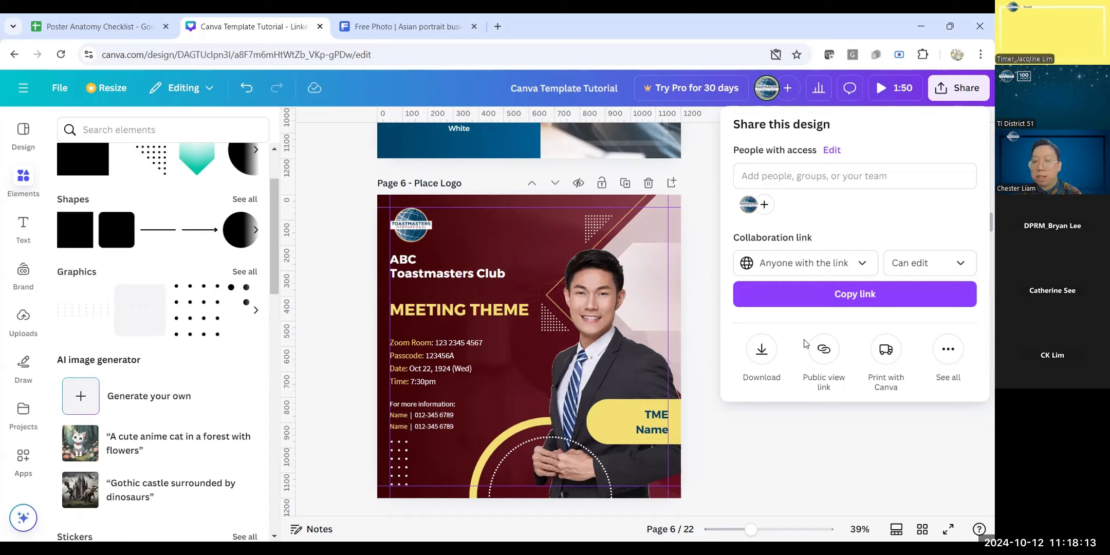
Step: Create a public template link for the design, copy it, and return to the main sharing options
left_click(951, 357)
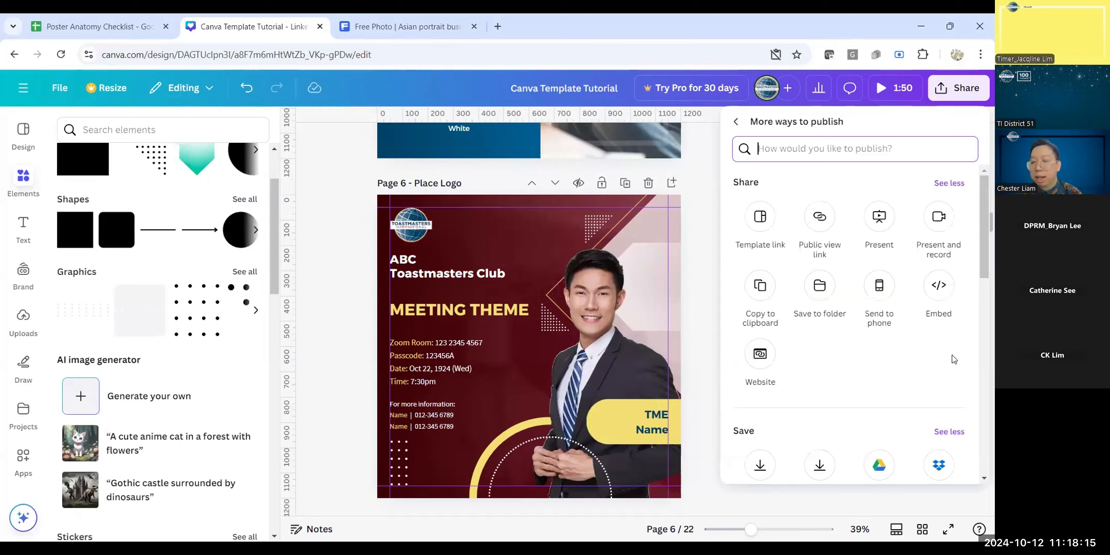
left_click(760, 218)
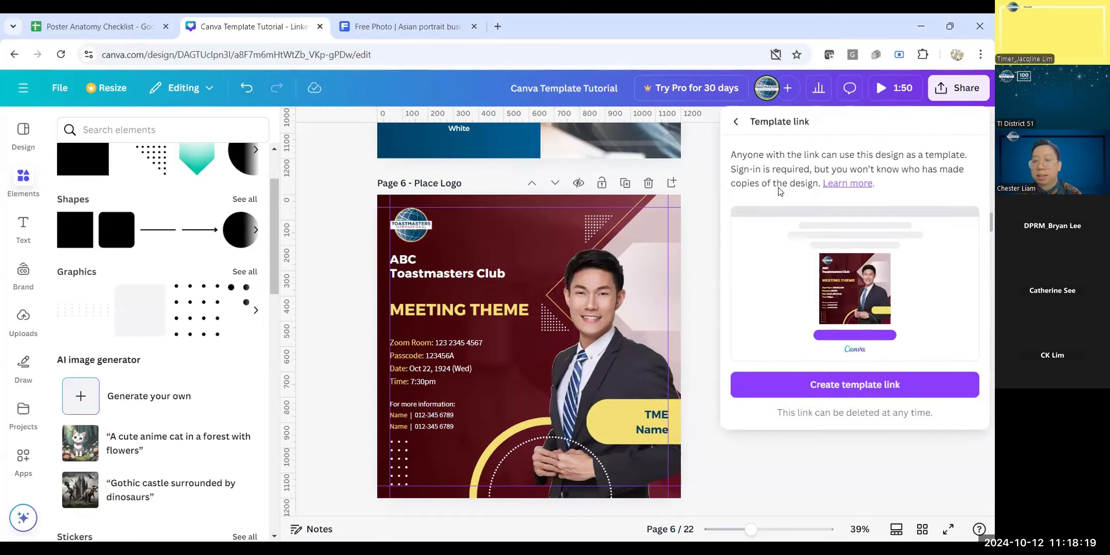
left_click(842, 391)
left_click(960, 375)
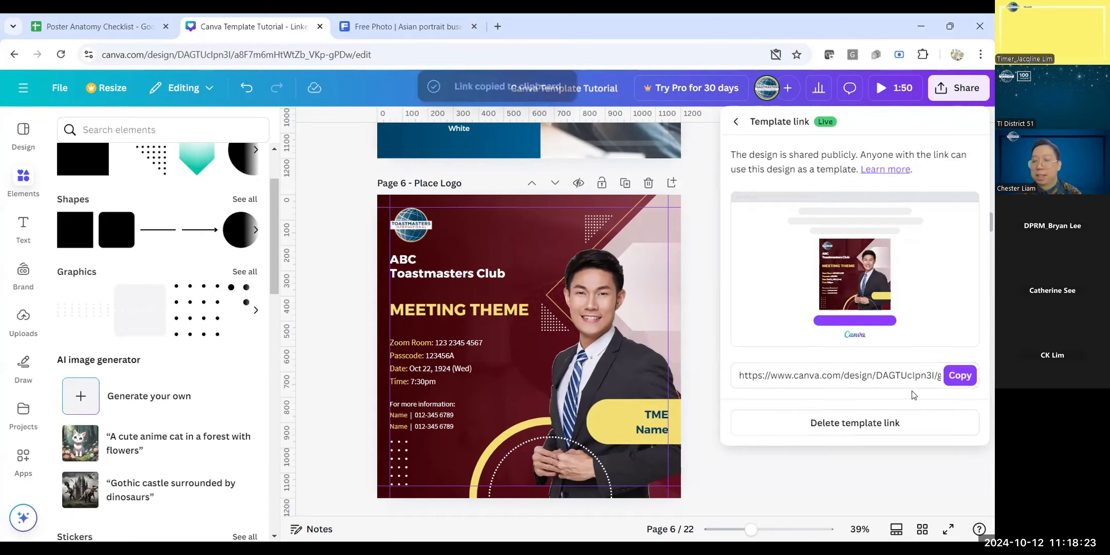
left_click(738, 122)
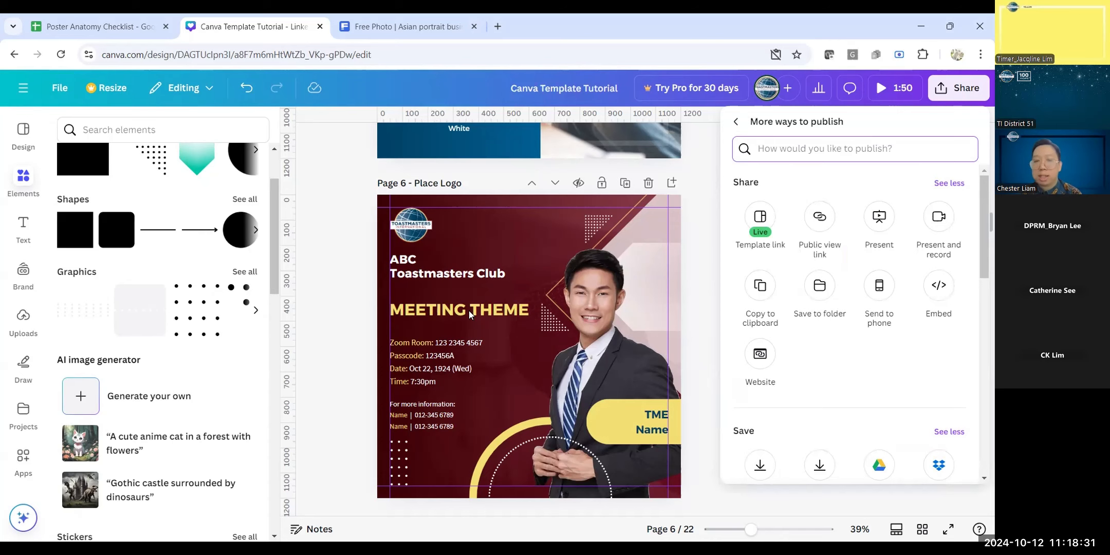
left_click(740, 121)
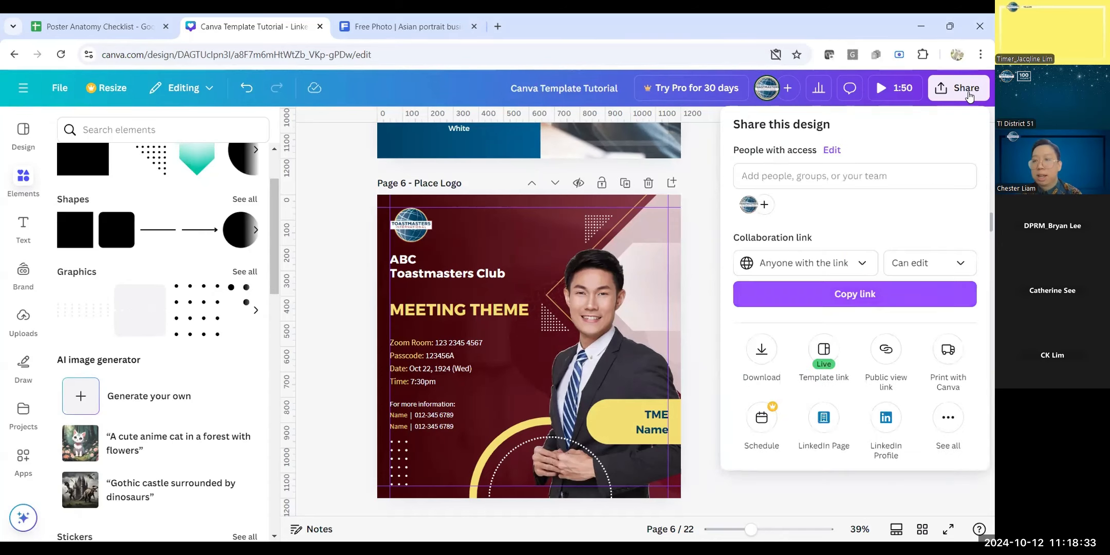
Step: Open the design's download settings and limit the page selection to the current page, Page 6
left_click(966, 92)
left_click(966, 91)
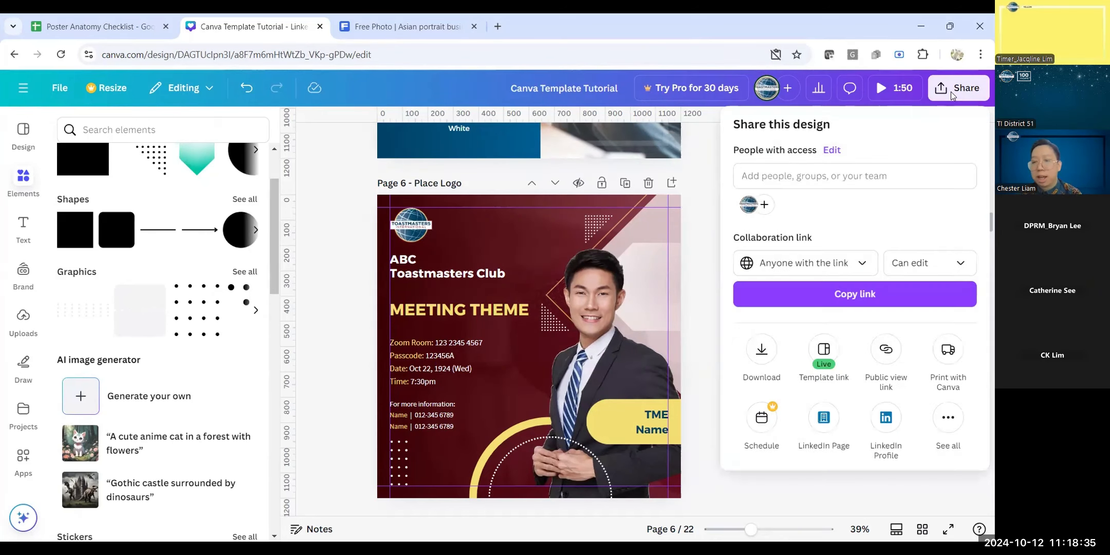
left_click(760, 350)
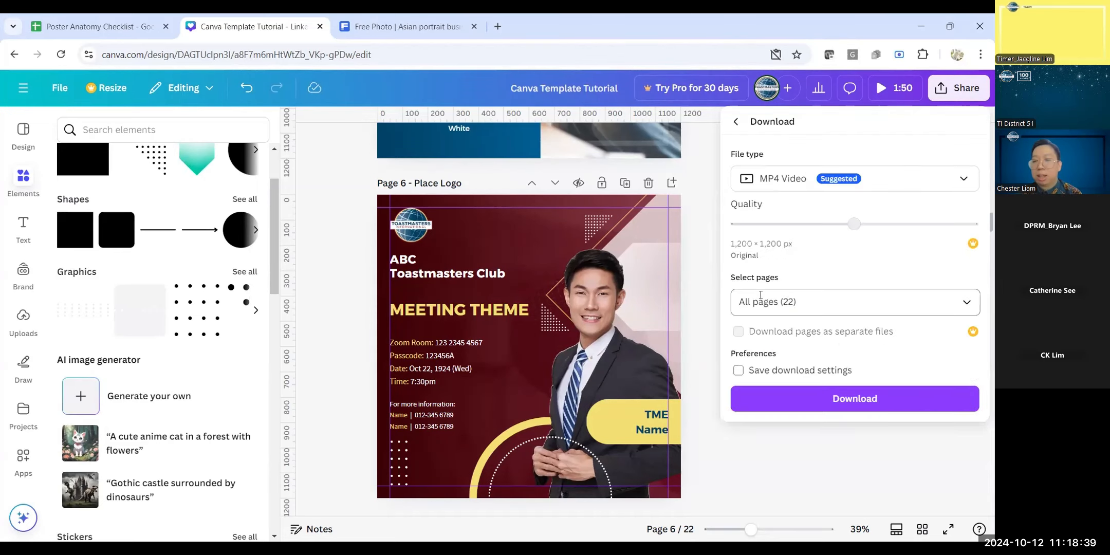
left_click(774, 295)
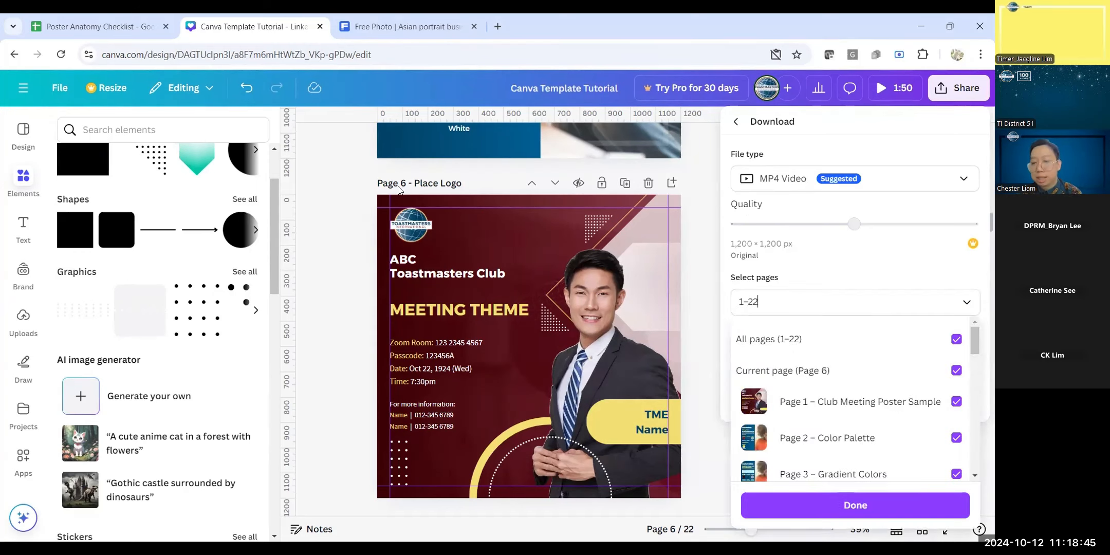
left_click(838, 340)
left_click(838, 340)
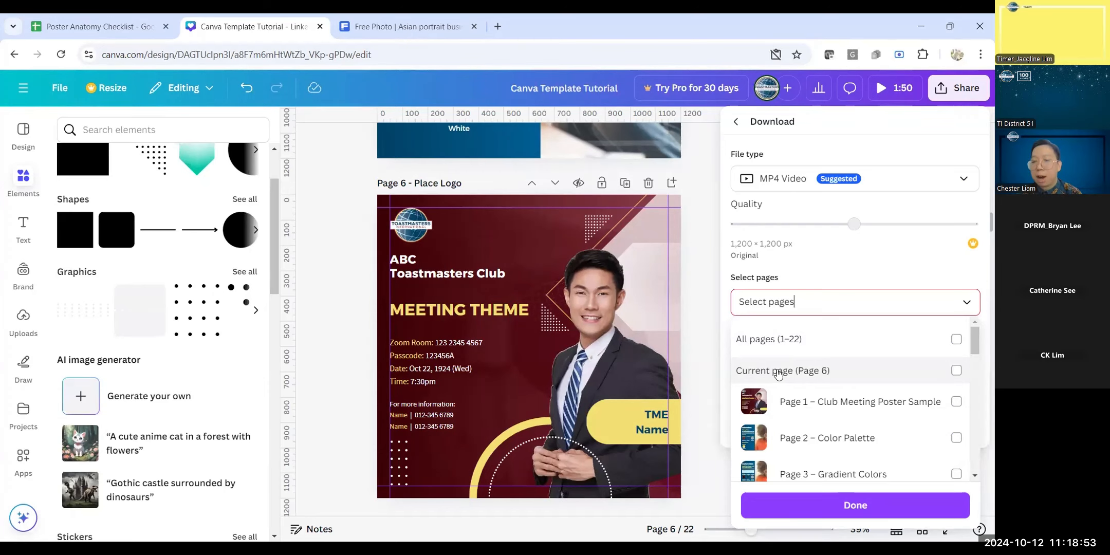
left_click(911, 375)
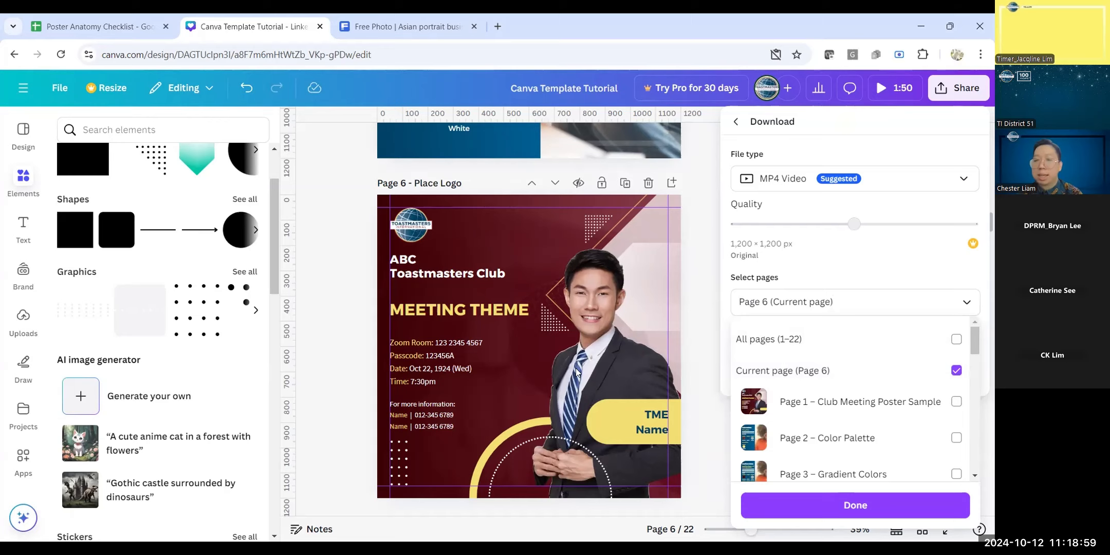
Step: Choose PNG as the file type, download the page 6 poster, and dismiss the download notices
left_click(785, 180)
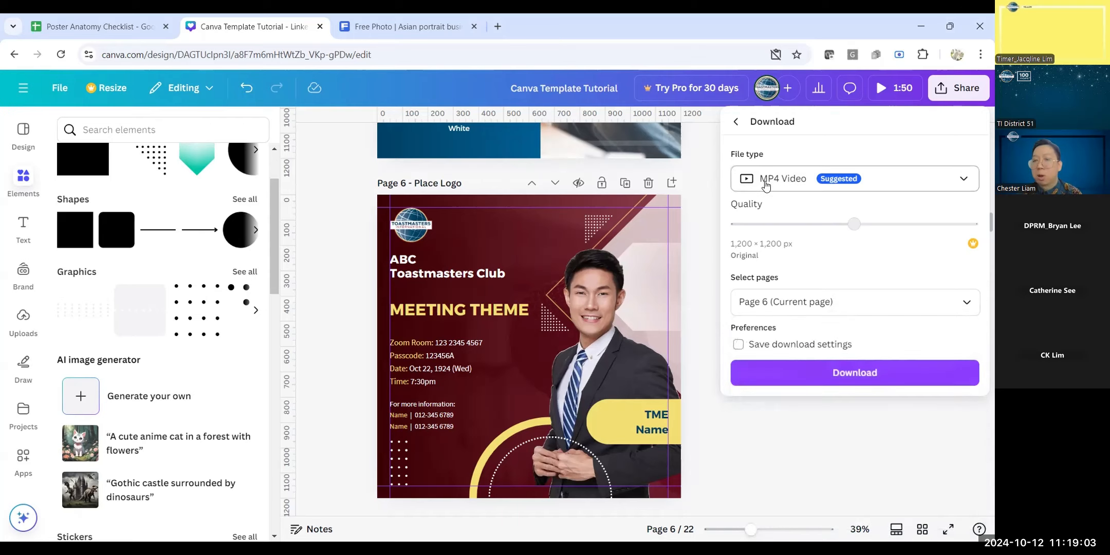
left_click(765, 185)
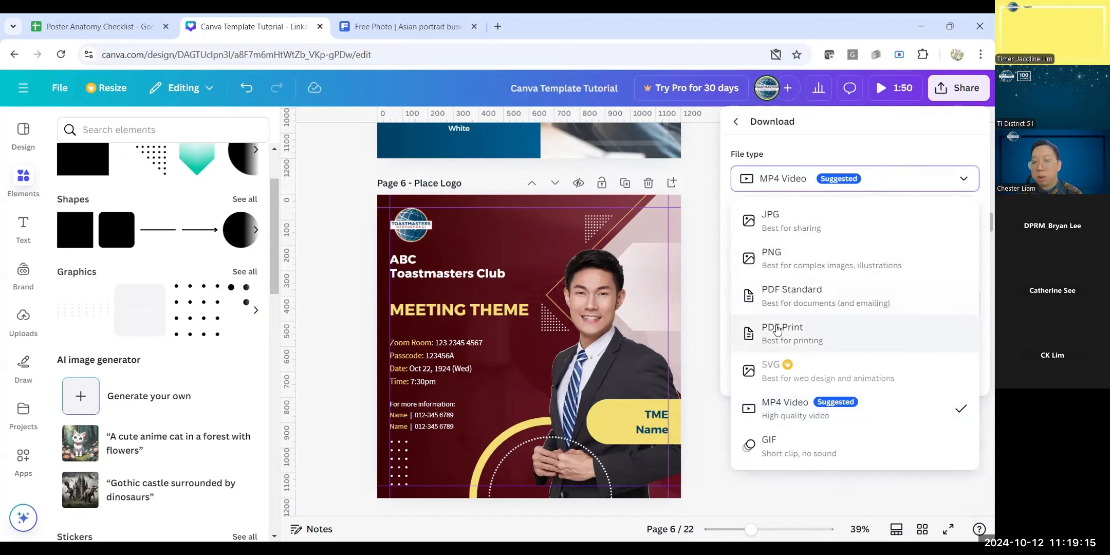
left_click(776, 253)
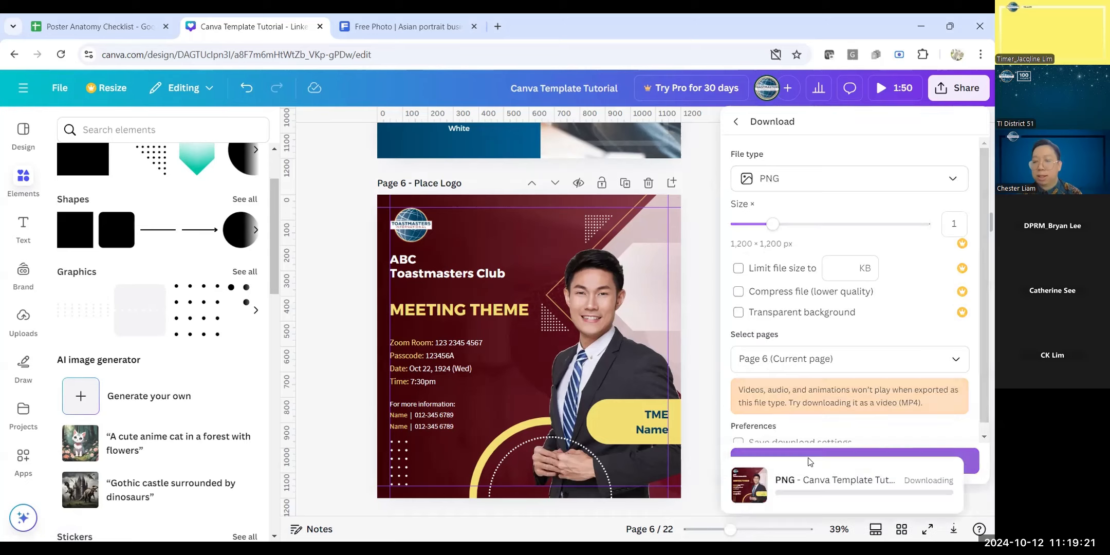
left_click(808, 457)
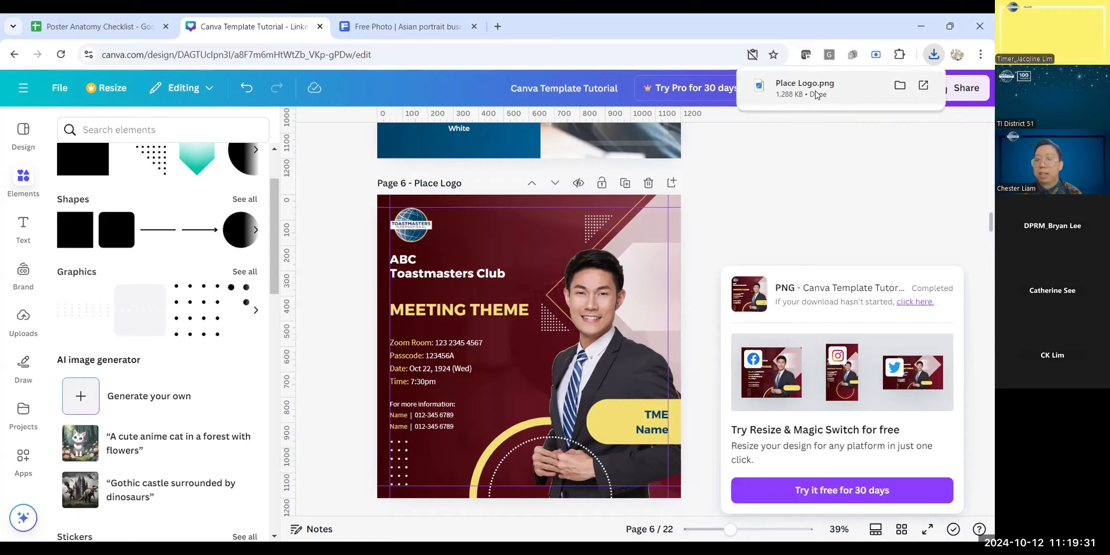
left_click(757, 213)
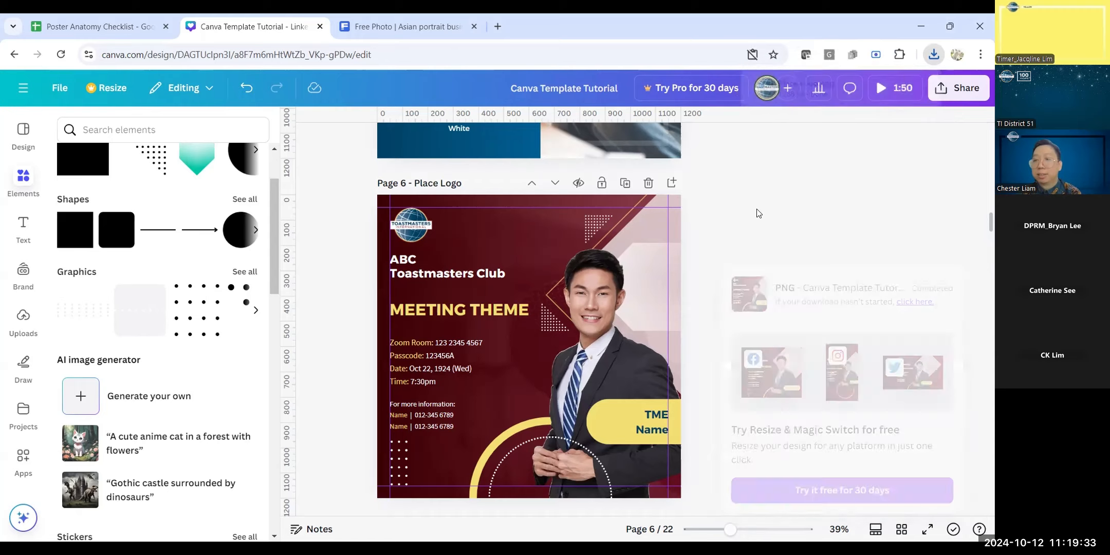
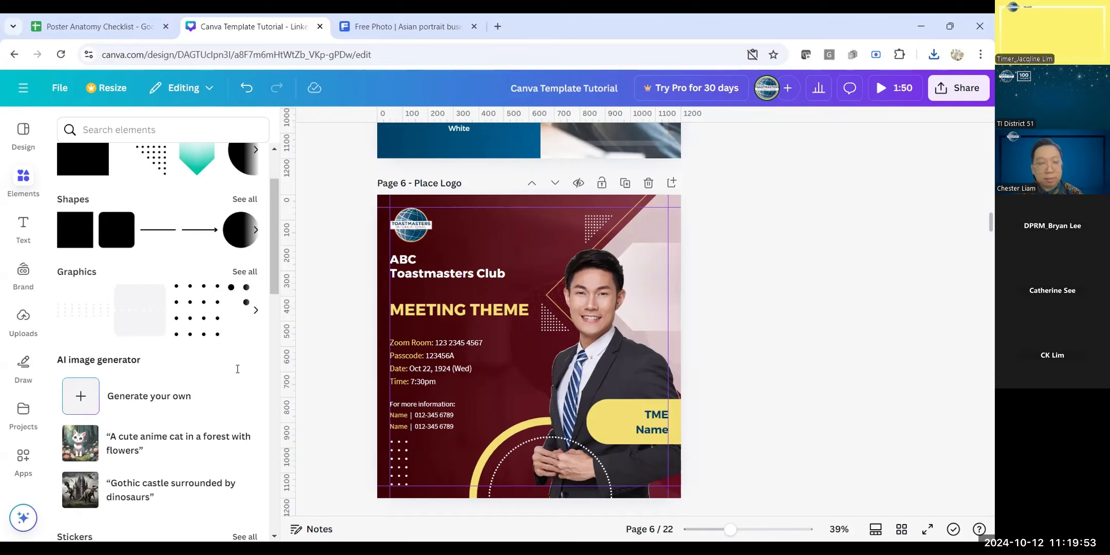
Step: Browse ahead through the template to the Image Background Remover & Positioning section and read the Remove Background instructions on page 14
scroll(740, 340, "down", 8)
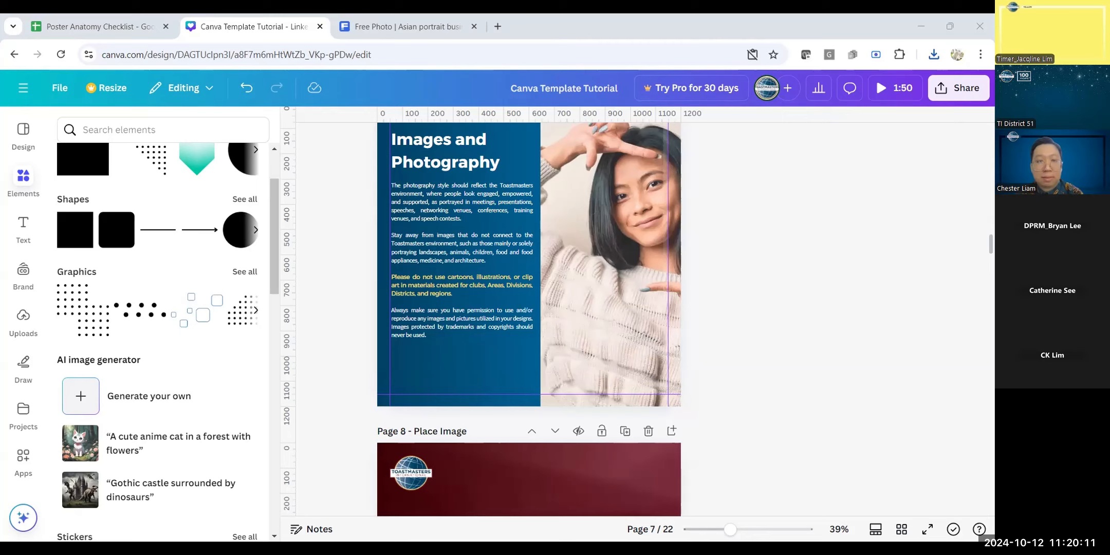
scroll(529, 319, "up", 1)
scroll(529, 319, "down", 20)
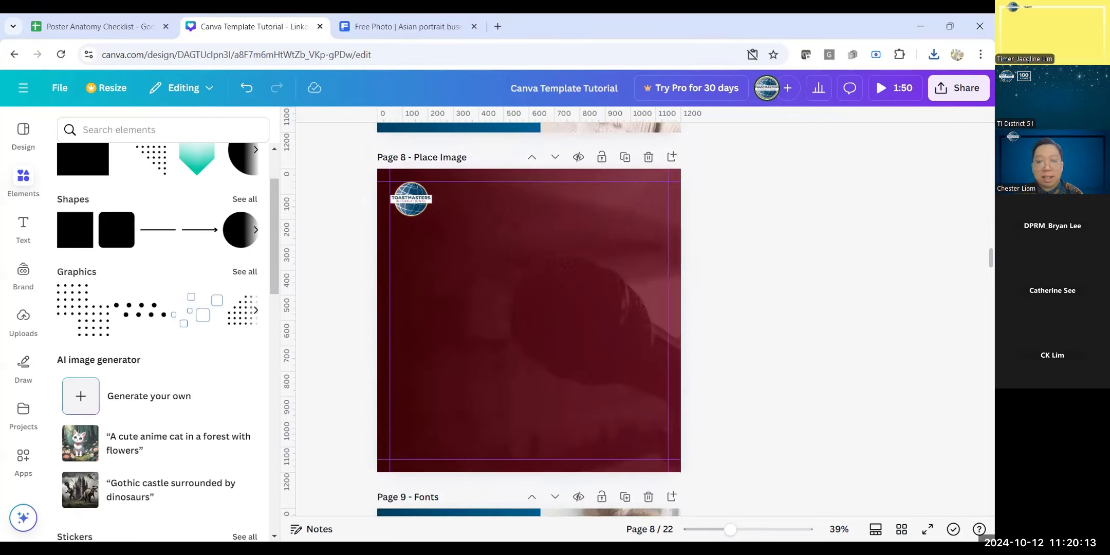
scroll(728, 287, "down", 8)
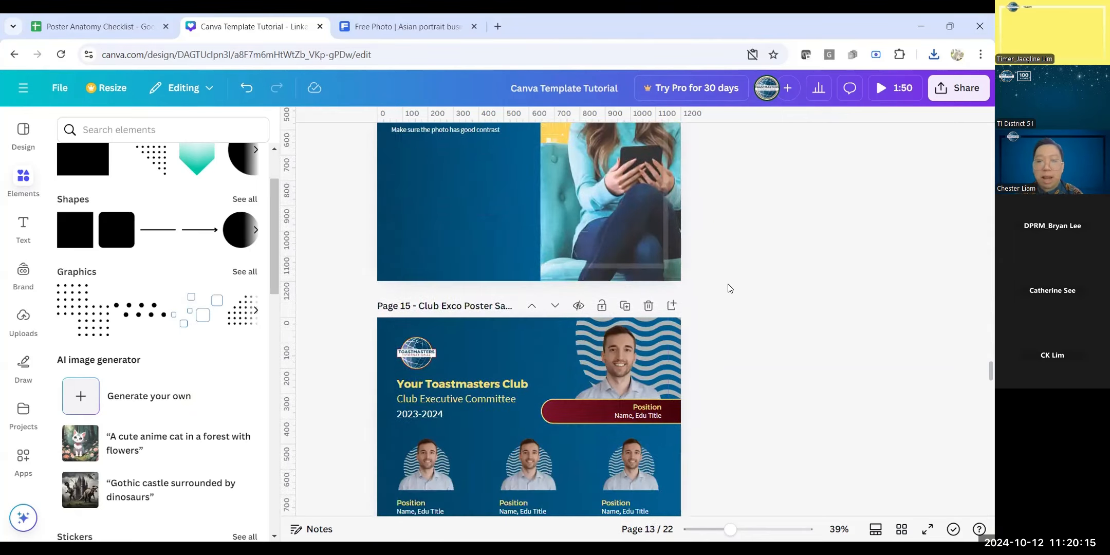
scroll(727, 288, "up", 6)
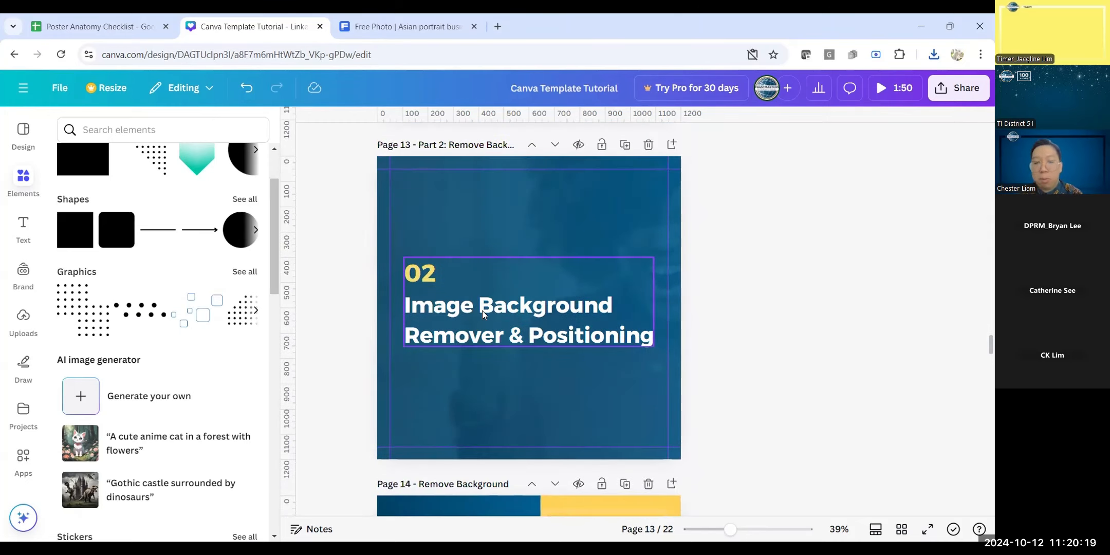
scroll(482, 311, "down", 5)
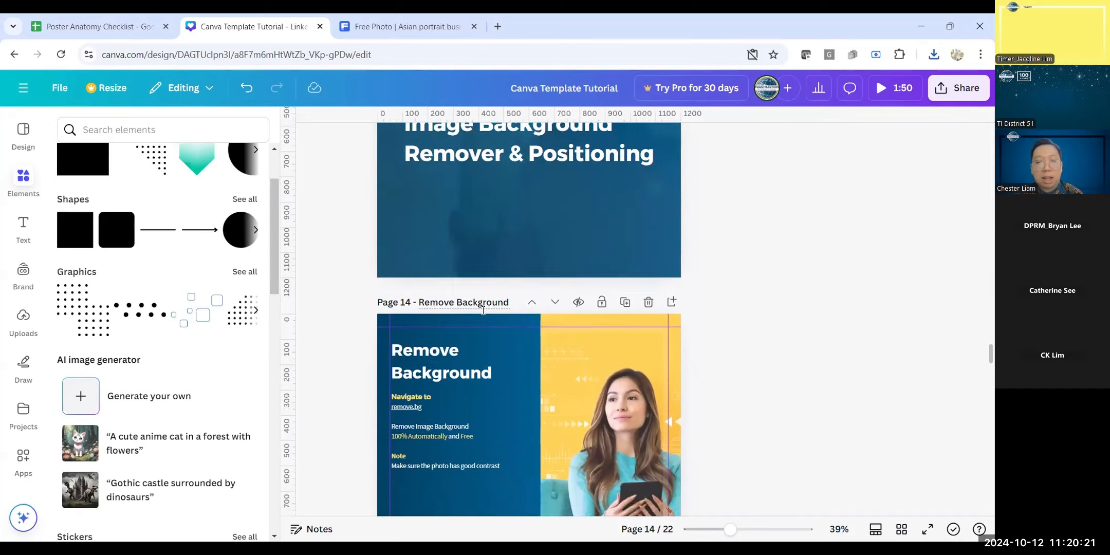
scroll(656, 323, "down", 3)
scroll(656, 323, "up", 3)
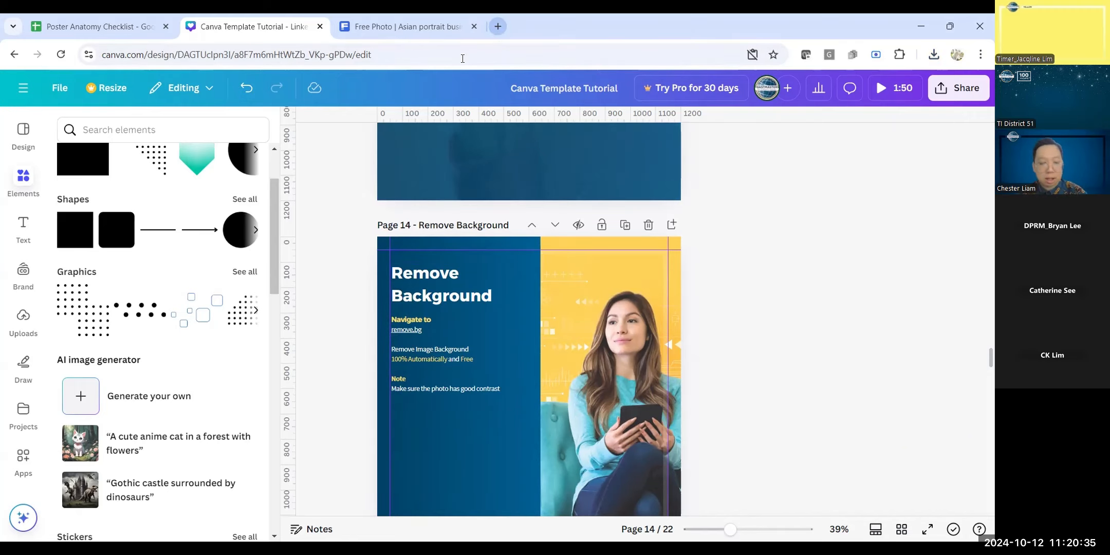
Step: Open remove.bg in a new browser tab and upload Place Logo.png from Downloads for background removal
key("ctrl+t")
type("remove.bg")
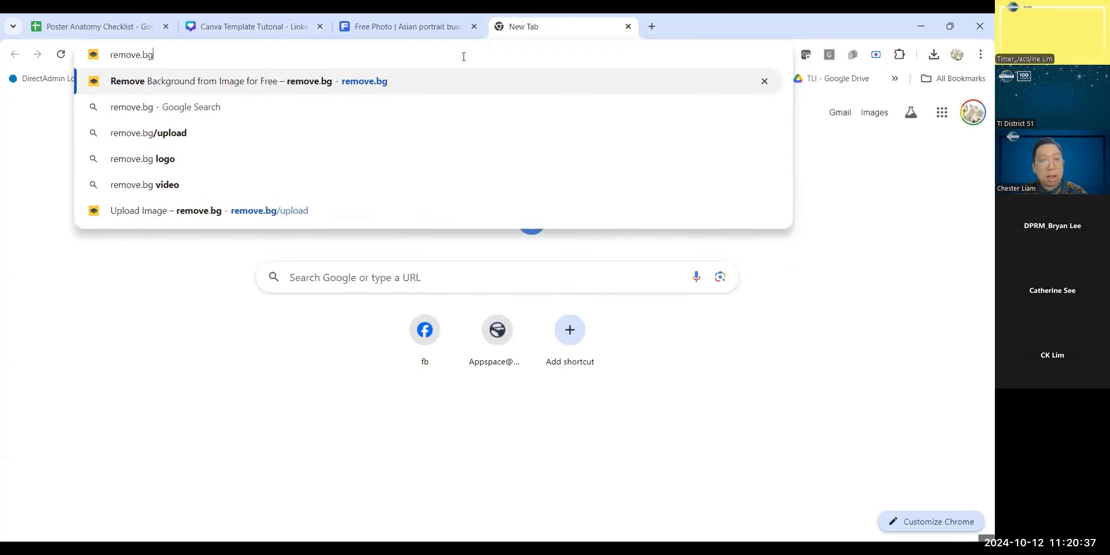
key("Return")
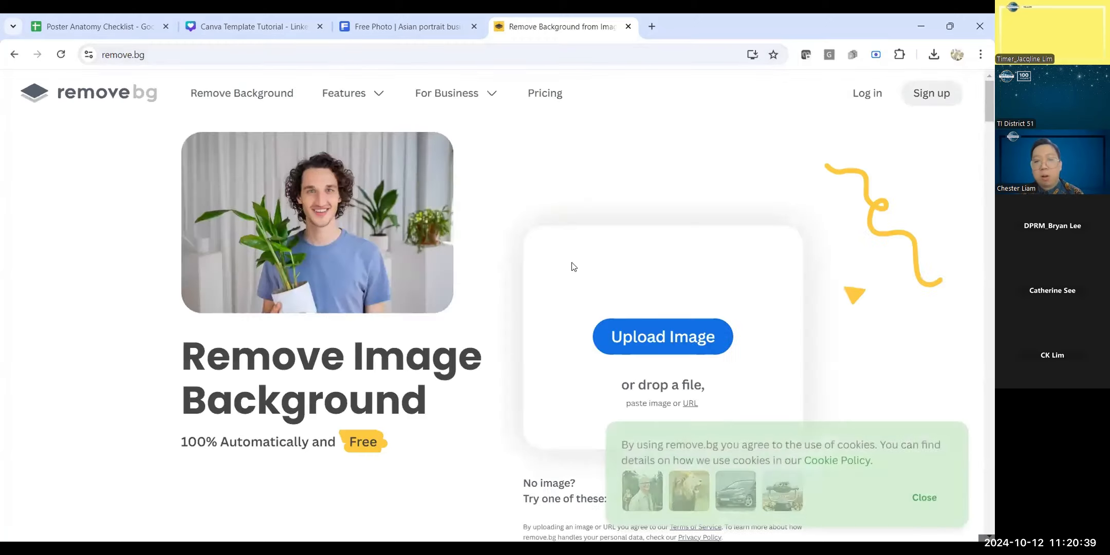
left_click(674, 336)
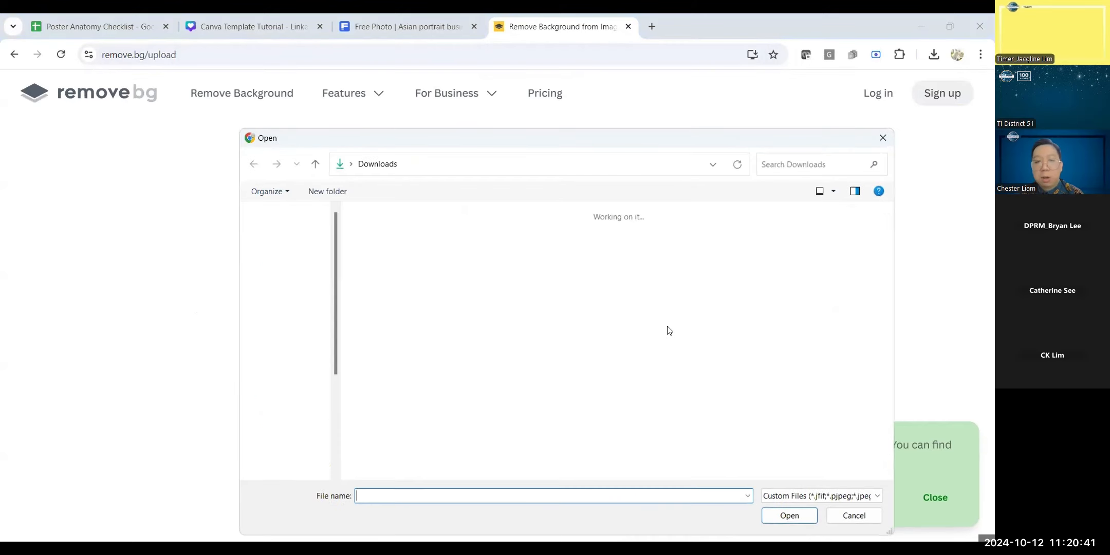
scroll(618, 325, "down", 3)
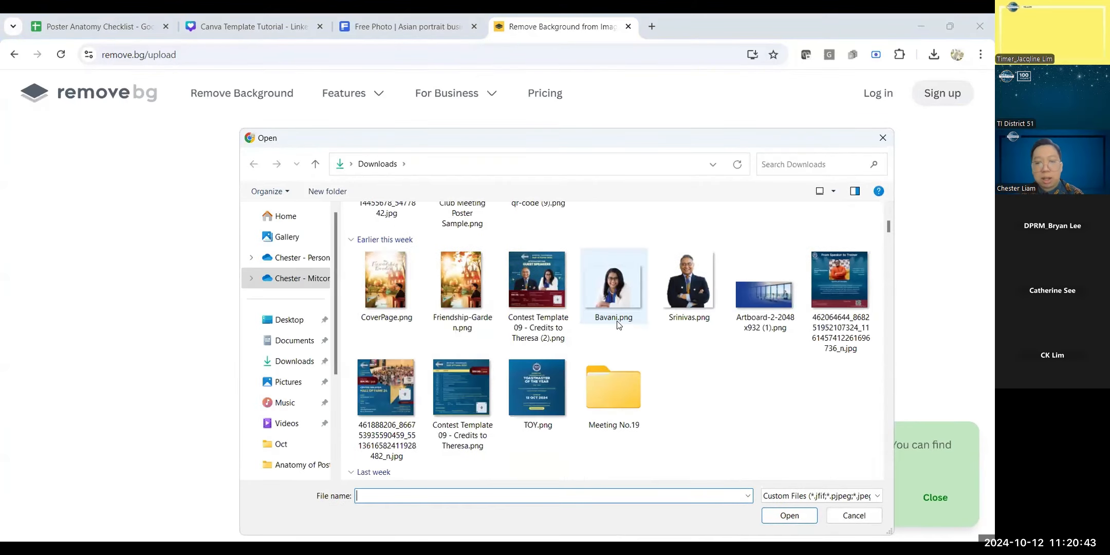
scroll(619, 325, "up", 3)
left_click(366, 237)
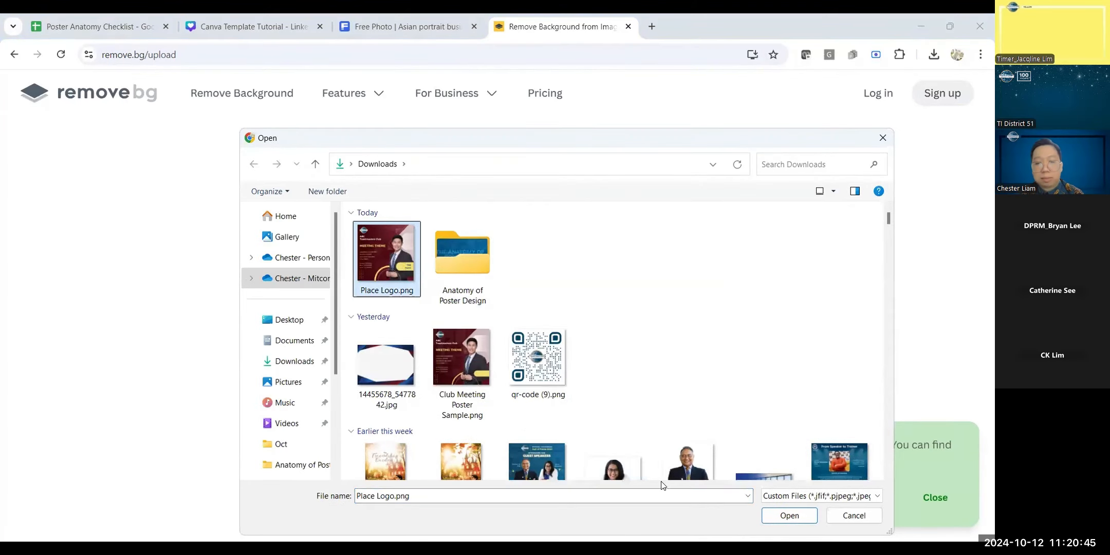
left_click(771, 516)
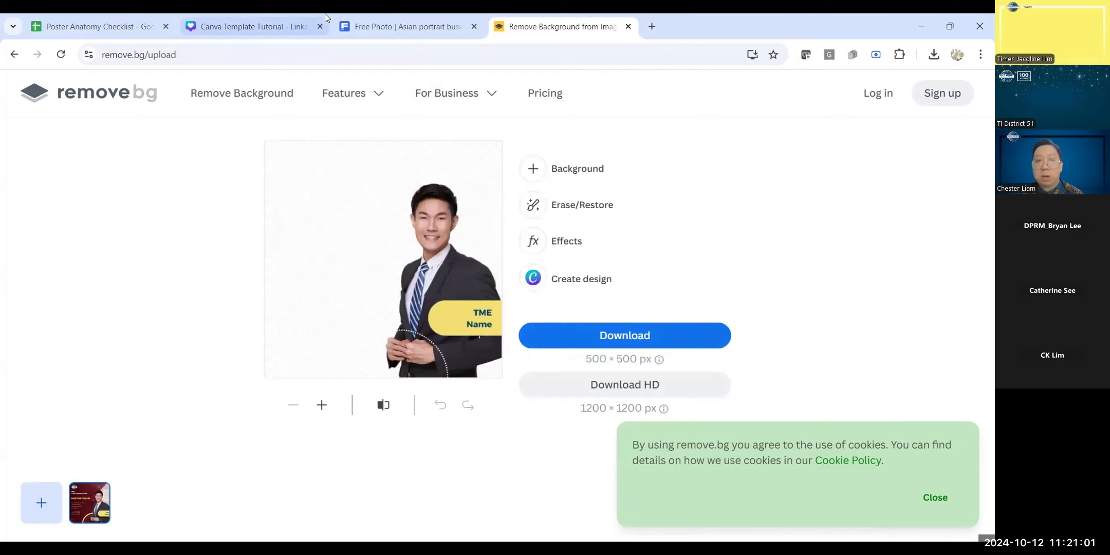
Step: Copy the background-free image from remove.bg, try it out on page 13 of the Canva design, and delete the pasted copy
right_click(441, 216)
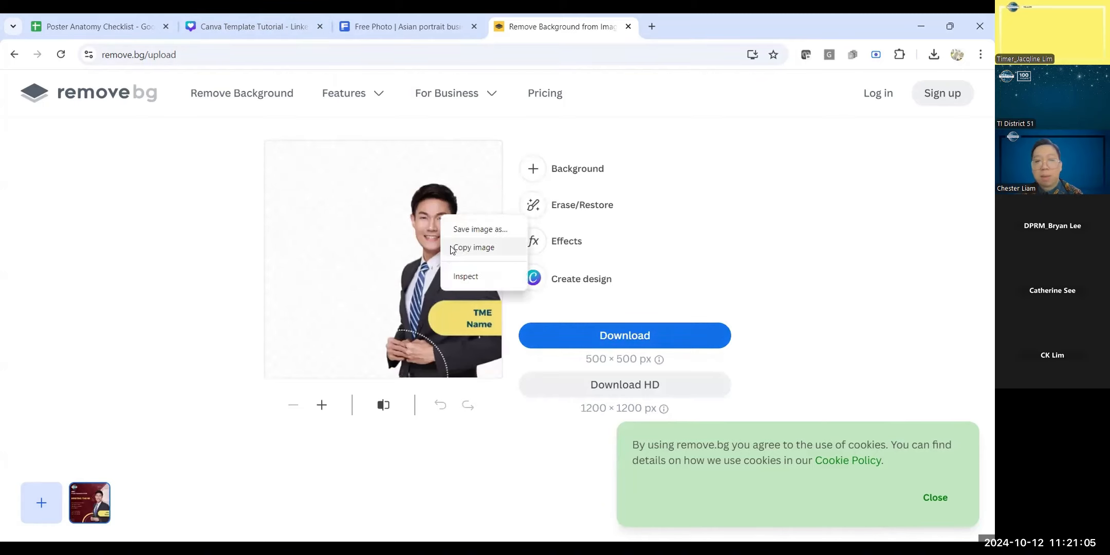
left_click(473, 247)
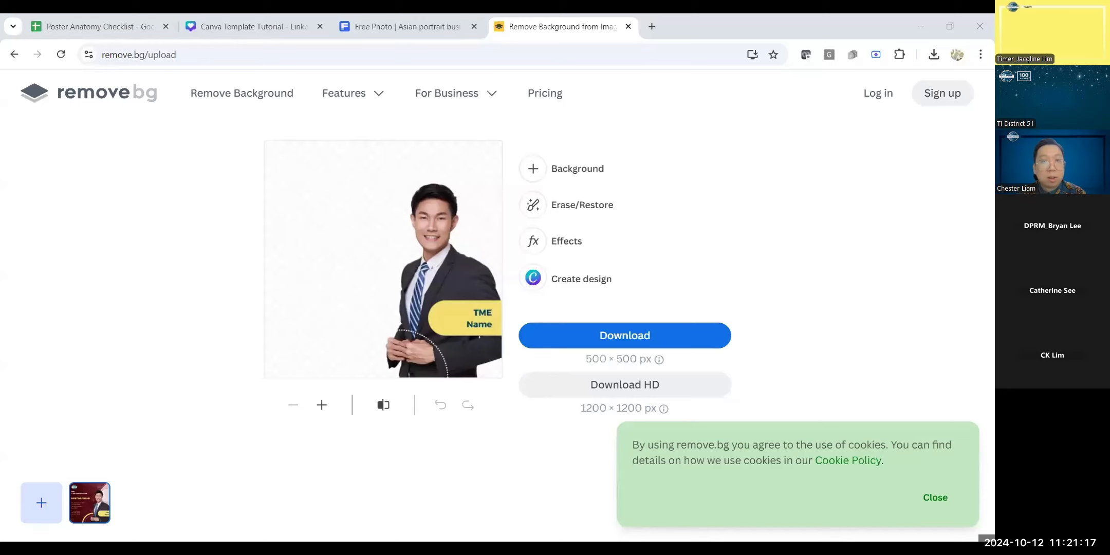
left_click(432, 28)
left_click(295, 28)
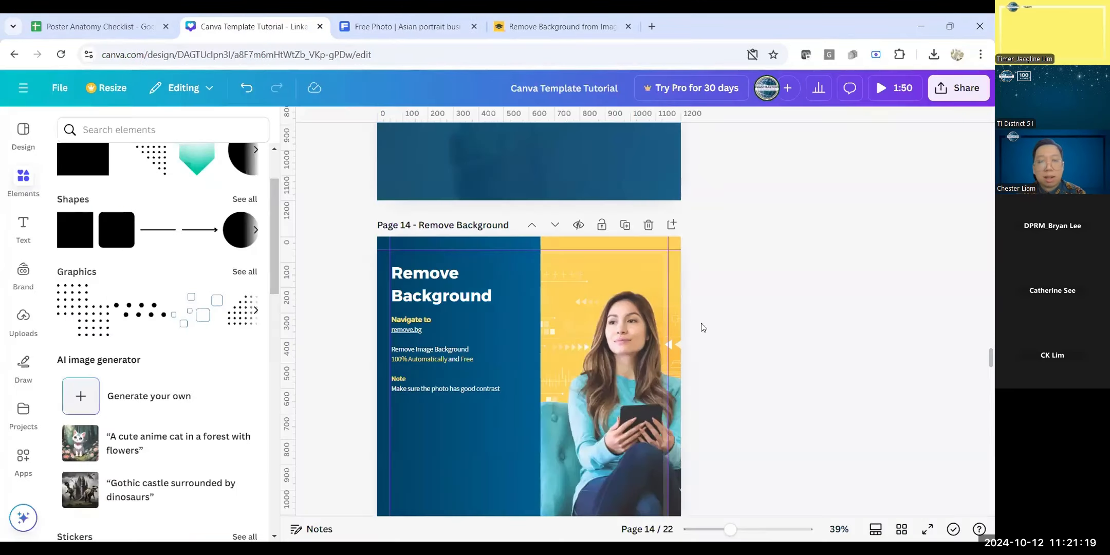
scroll(576, 312, "up", 3)
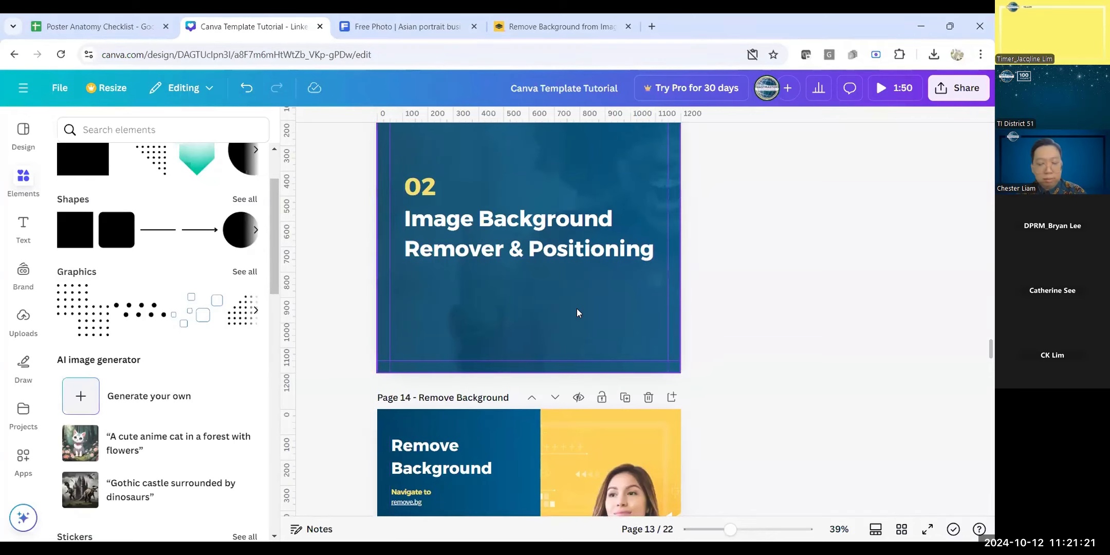
key("ctrl+v")
left_click_drag(579, 291, 631, 320)
key("Delete")
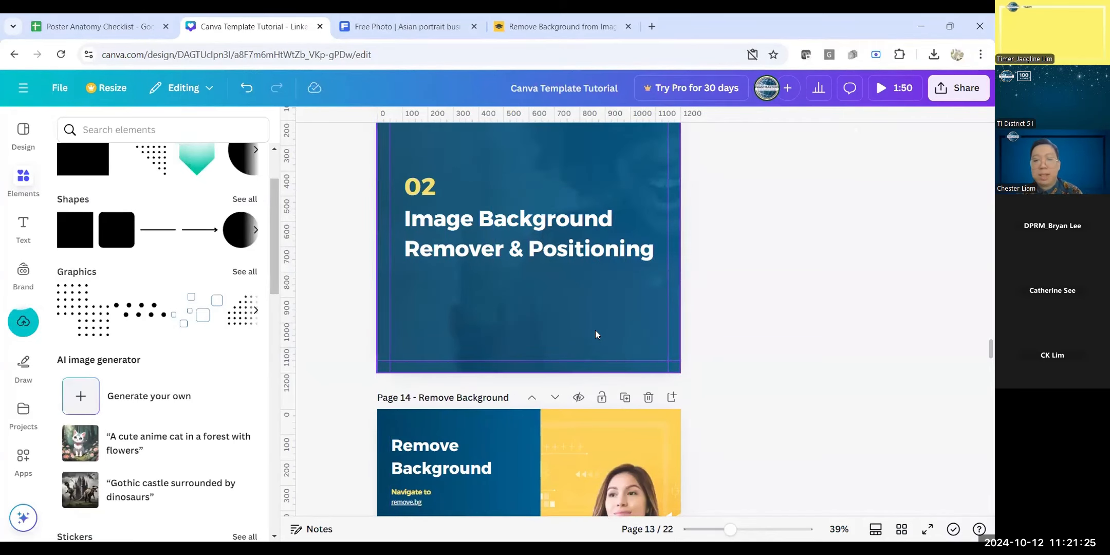
Step: Examine the Club Exco poster sample on page 15 and the Frame exercise on page 16
scroll(584, 306, "down", 3)
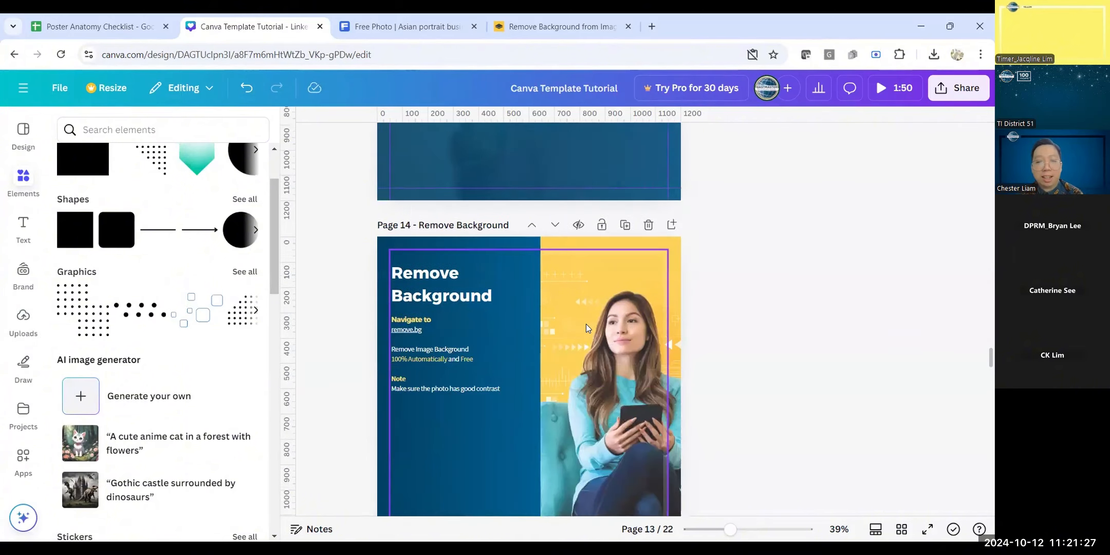
scroll(584, 343, "down", 3)
scroll(585, 343, "down", 2)
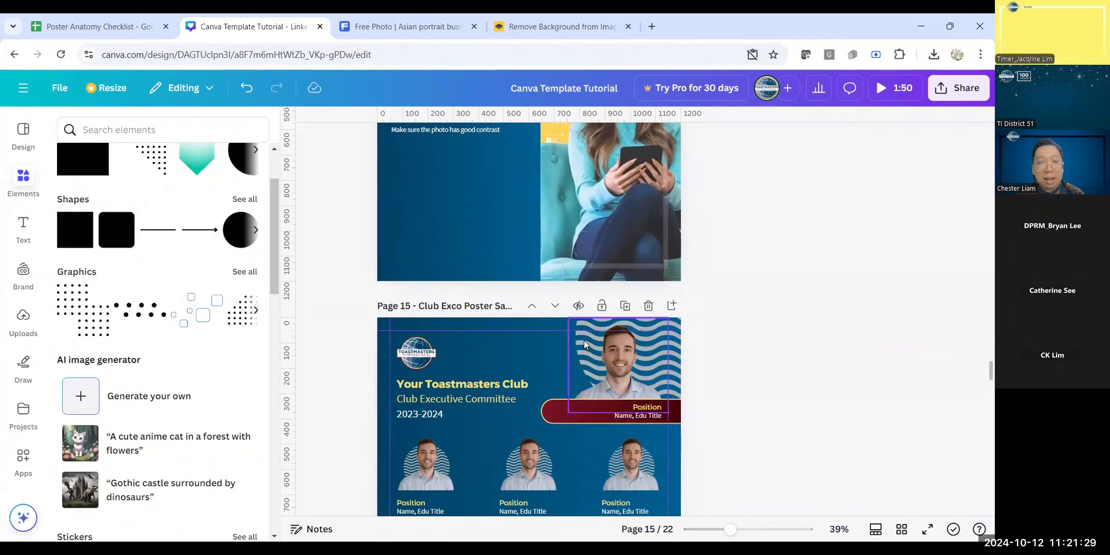
scroll(586, 344, "down", 3)
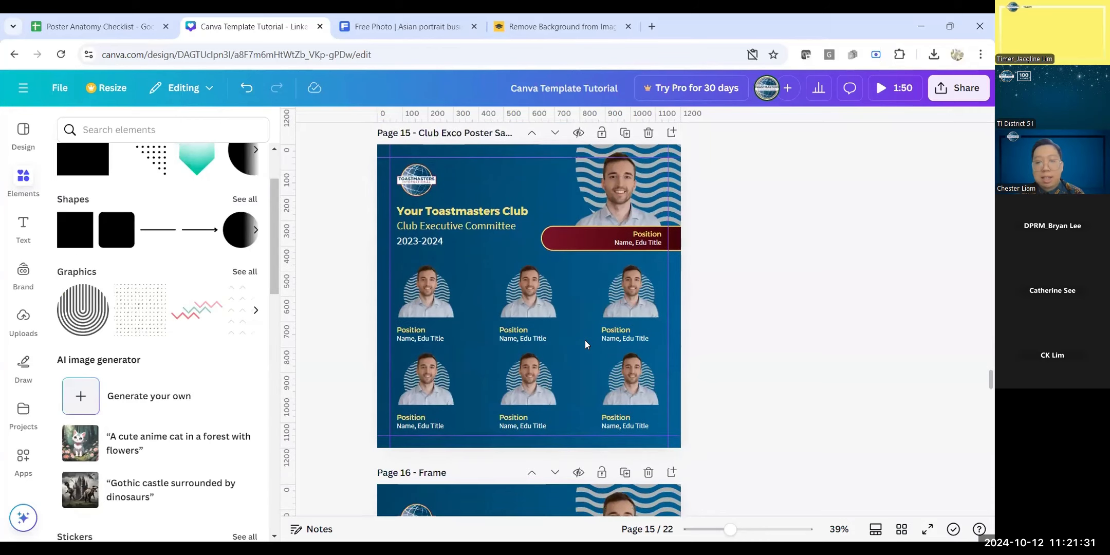
scroll(586, 344, "up", 2)
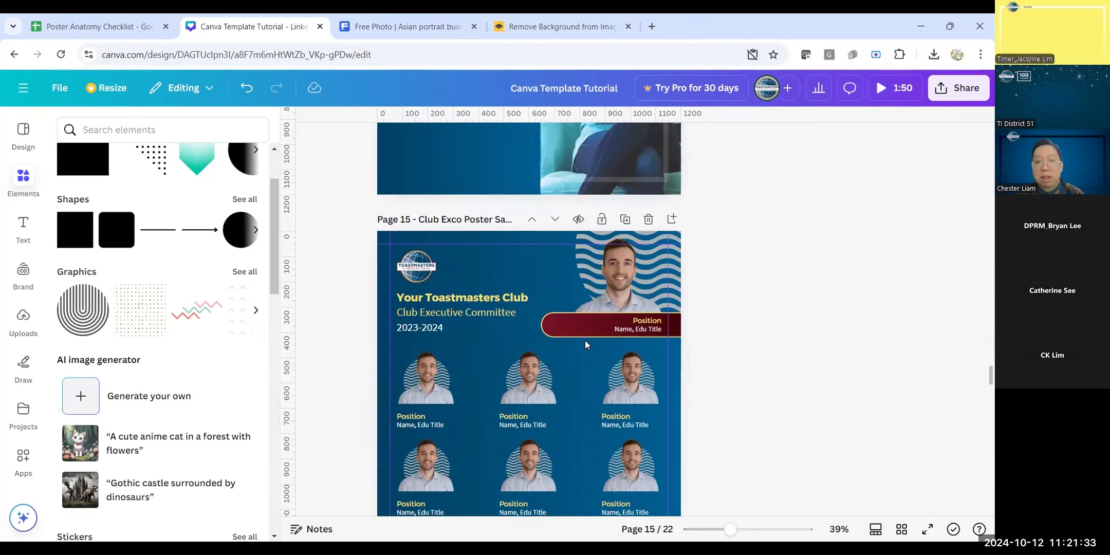
scroll(586, 344, "down", 2)
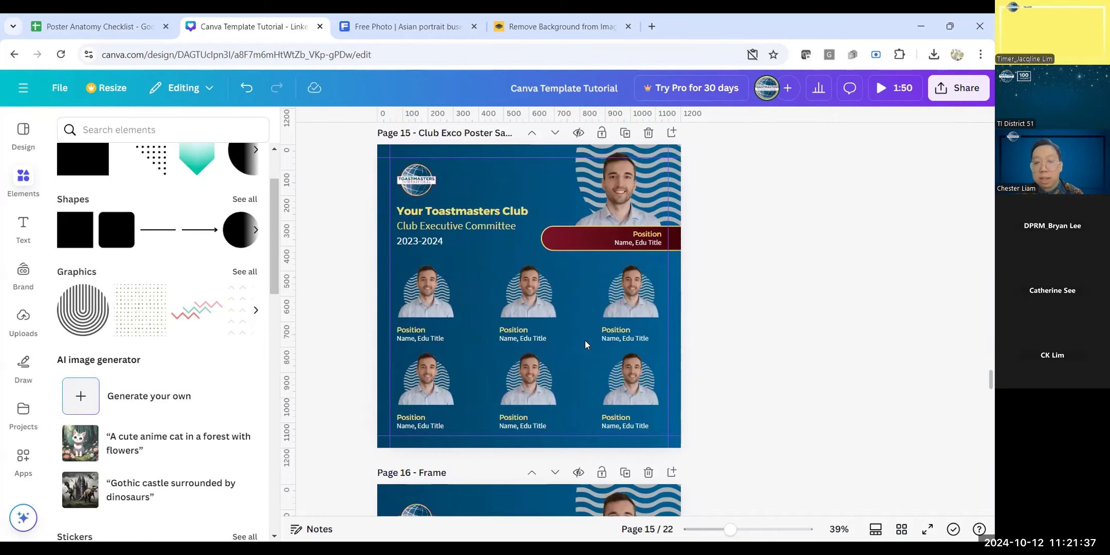
scroll(584, 340, "down", 4)
scroll(584, 343, "up", 2)
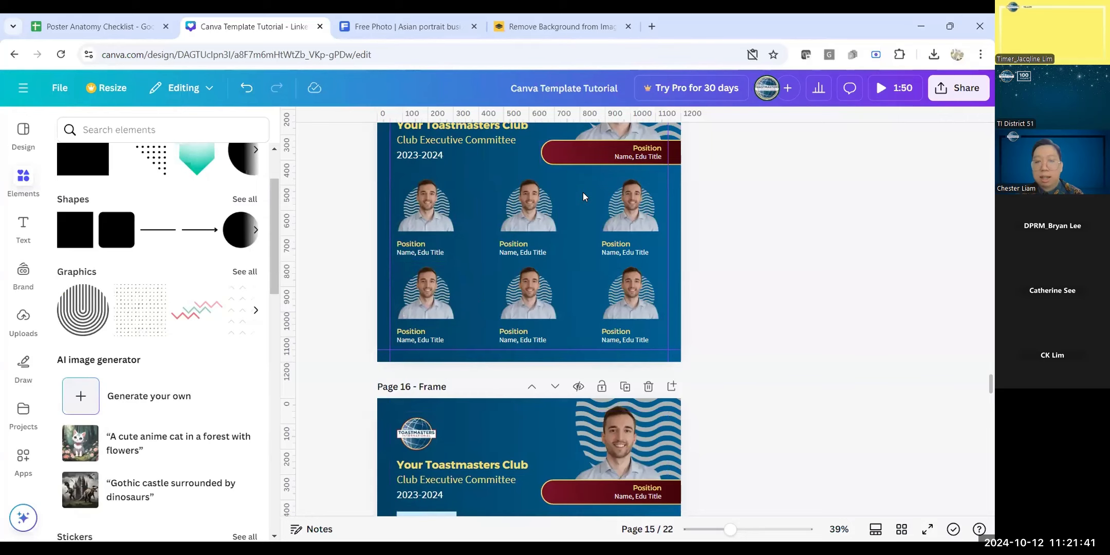
scroll(477, 313, "down", 4)
scroll(478, 308, "up", 6)
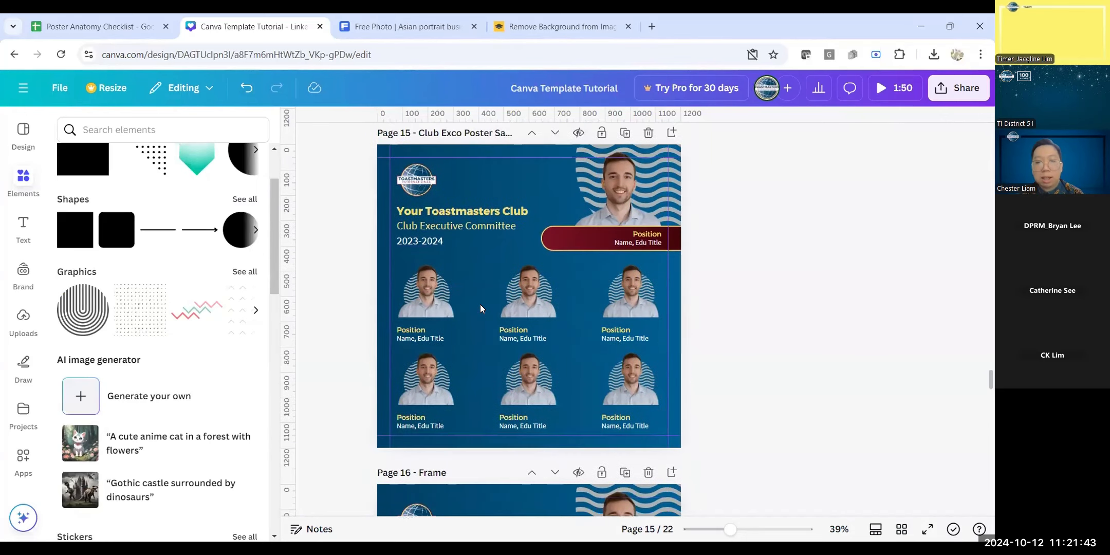
Step: Browse past the Club Exco Poster sample and Frame pages to the Position: Space Evenly exercise on page 17
scroll(525, 286, "up", 4)
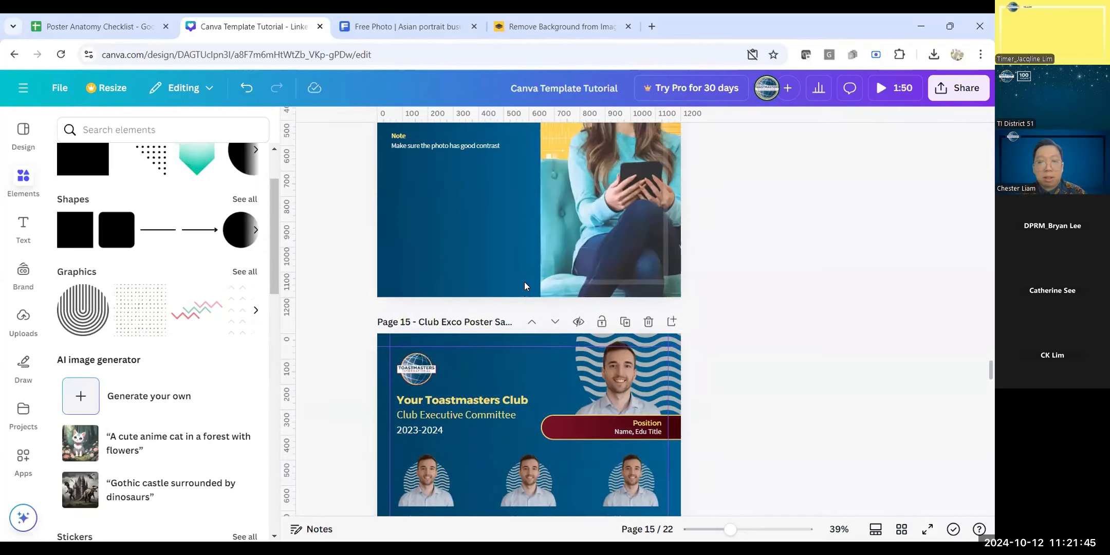
scroll(524, 286, "down", 12)
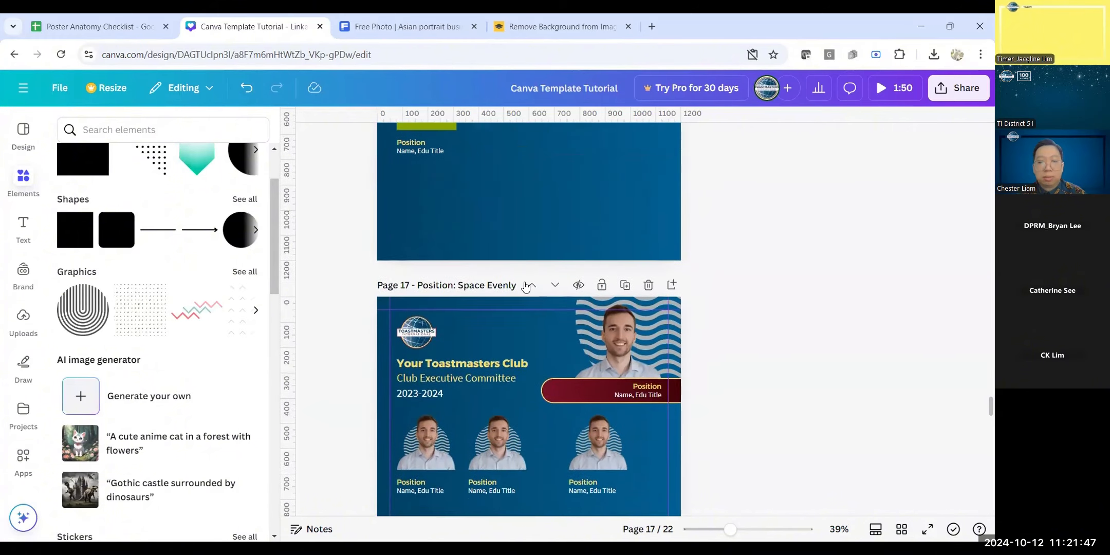
scroll(524, 283, "down", 10)
scroll(522, 303, "up", 7)
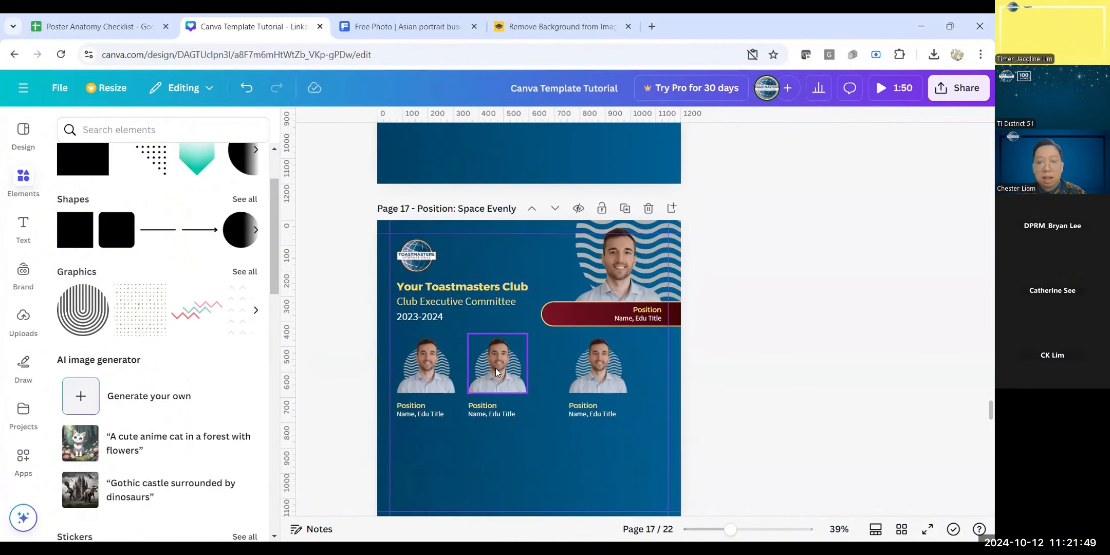
scroll(514, 339, "down", 3)
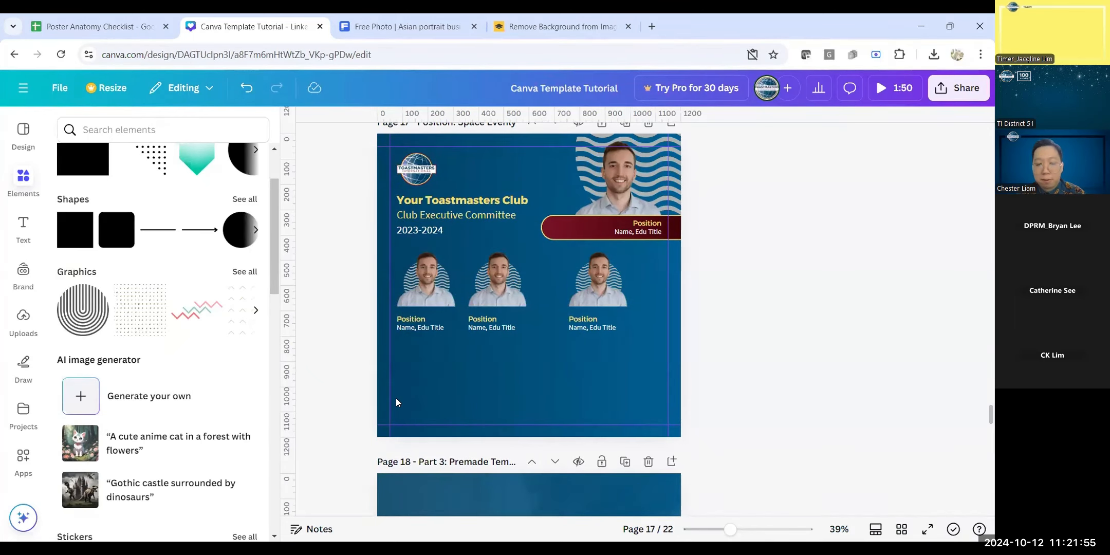
Step: Try moving the third small portrait and its caption closer to the right margin of page 17, and undo the move
left_click(586, 301)
left_click(579, 327, "shift")
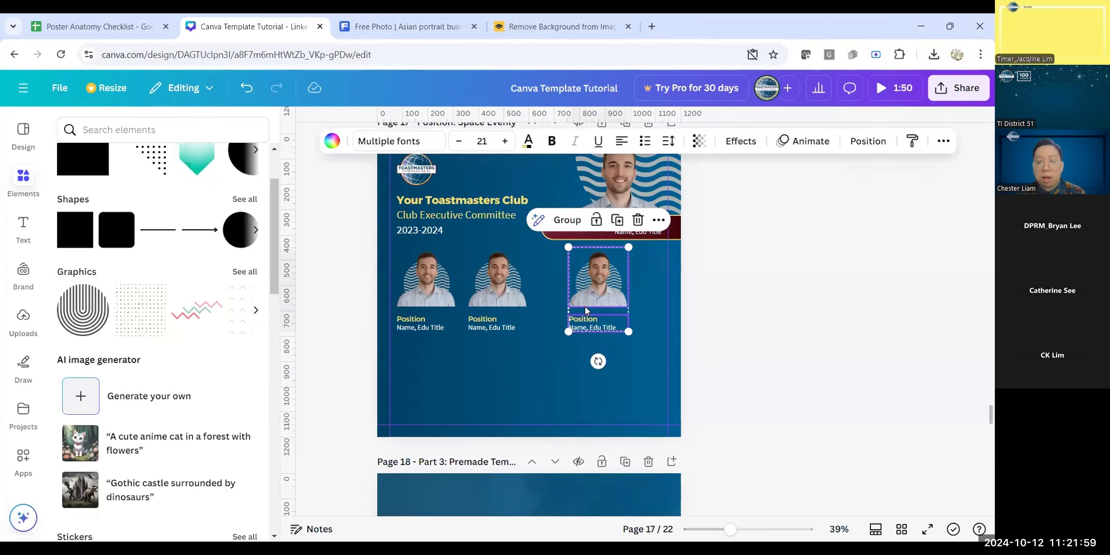
left_click_drag(591, 291, 619, 294)
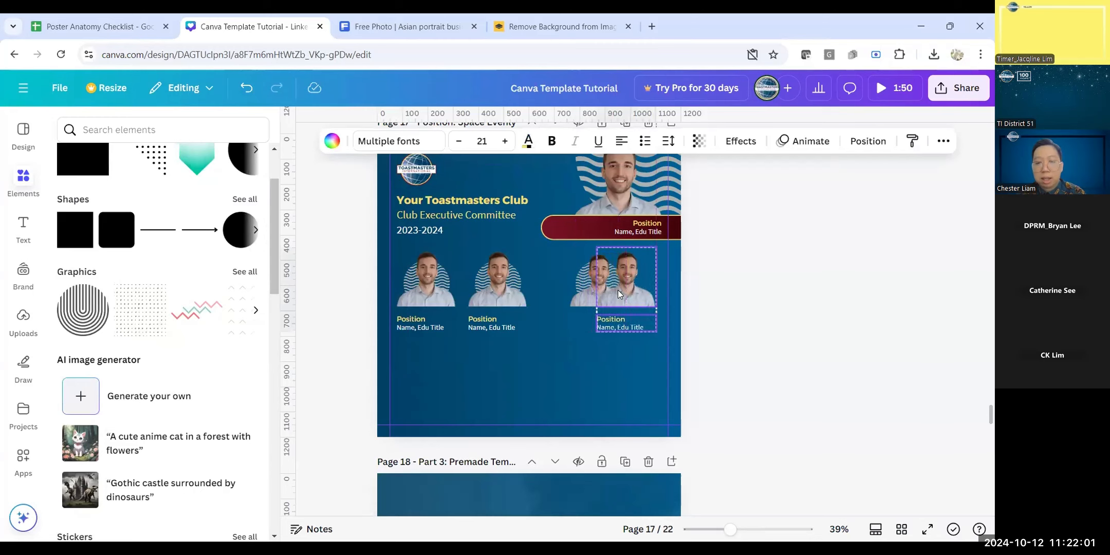
key("ctrl+z")
Step: Shift the third portrait and caption, including the wave background, toward the page's right margin, and group each of the three portraits with its caption
left_click_drag(733, 357, 621, 282)
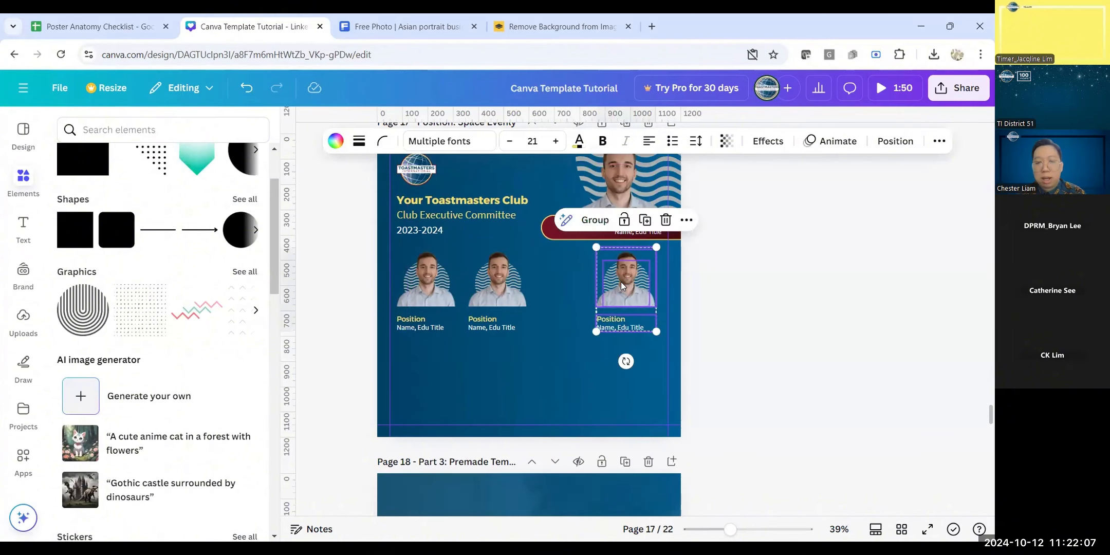
left_click(597, 223)
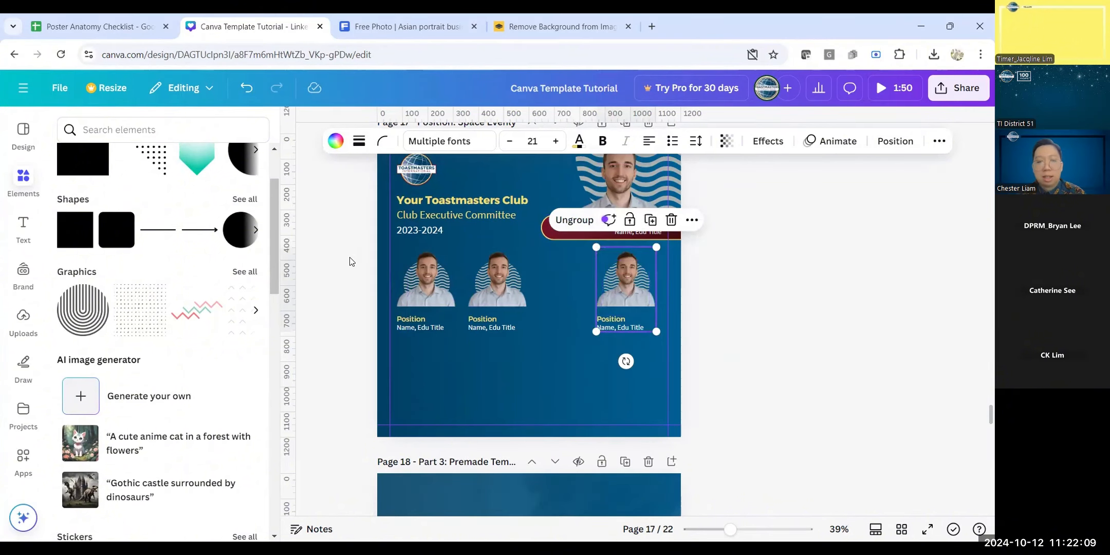
left_click_drag(360, 244, 420, 340)
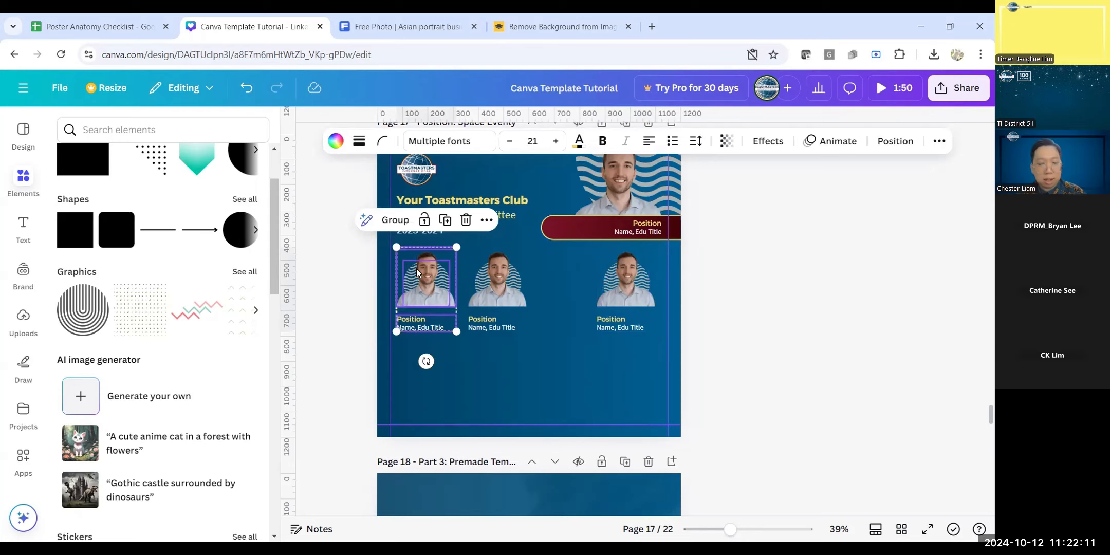
left_click(393, 220)
left_click(483, 328, "shift")
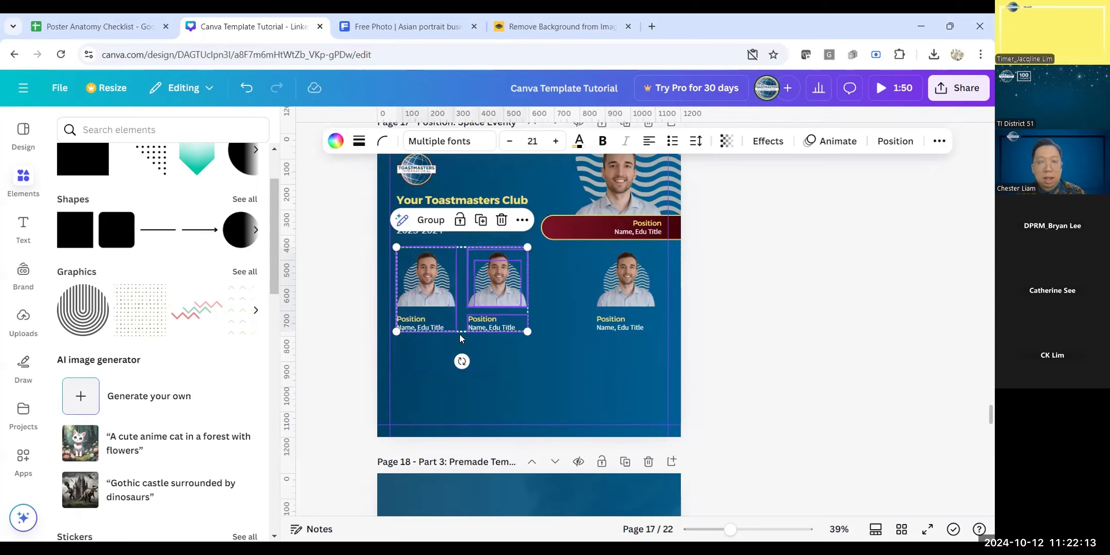
left_click(344, 292)
left_click(476, 261)
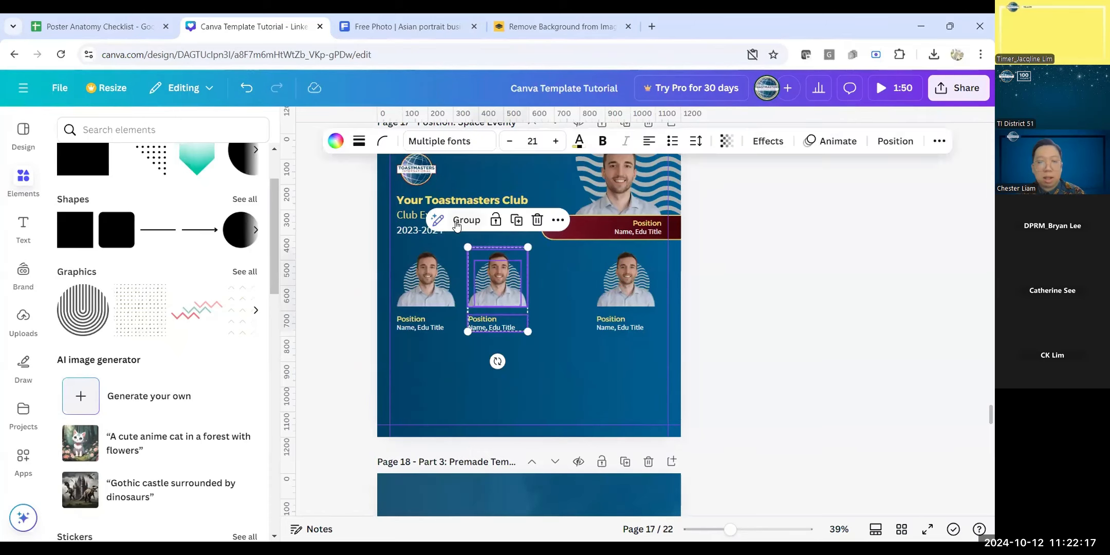
left_click(455, 221)
left_click(828, 347)
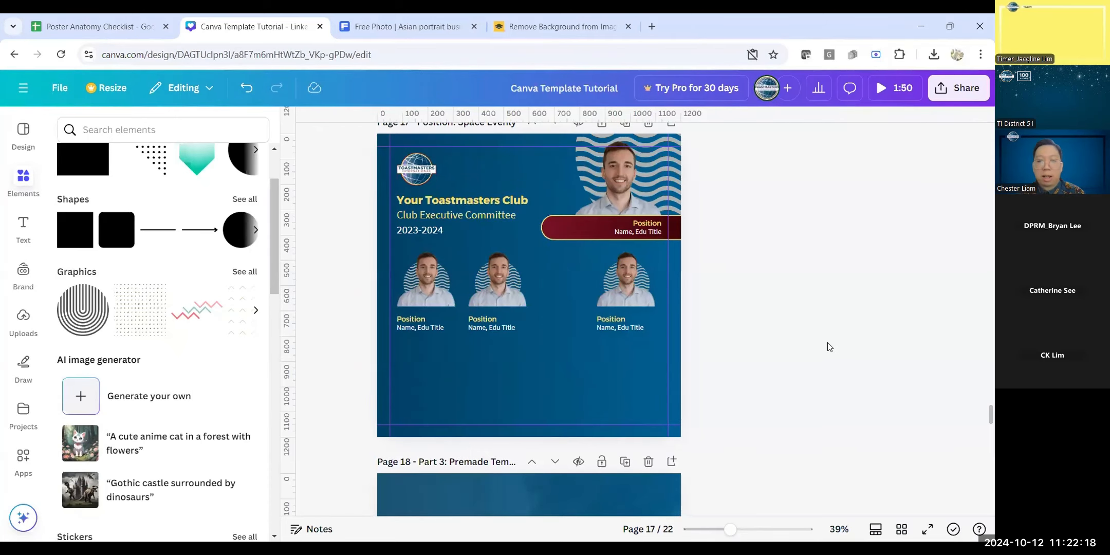
left_click(616, 296)
left_click(431, 292, "shift")
left_click(496, 294, "shift")
key("Escape")
scroll(410, 220, "up", 2)
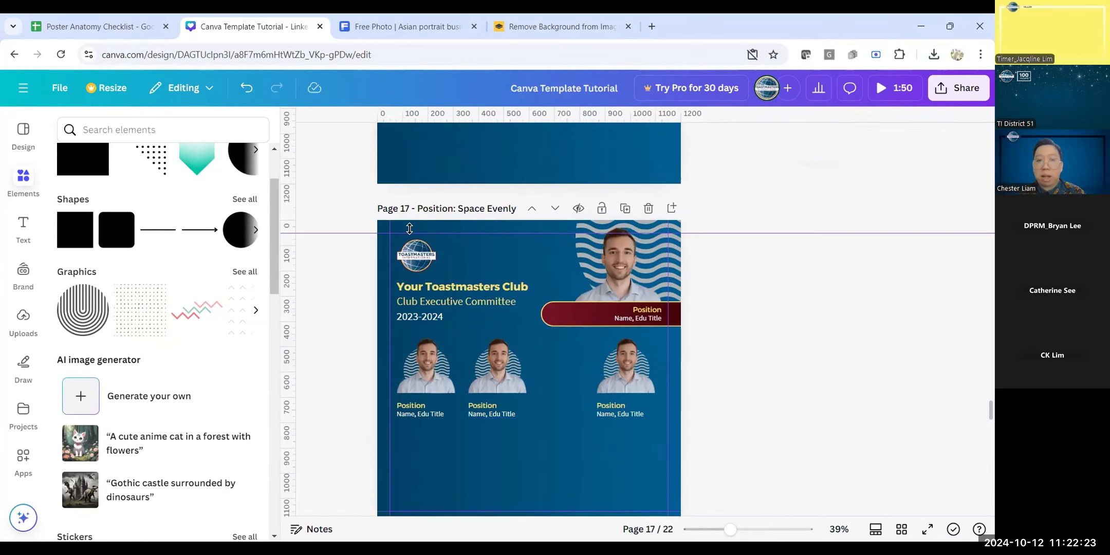
scroll(470, 377, "down", 2)
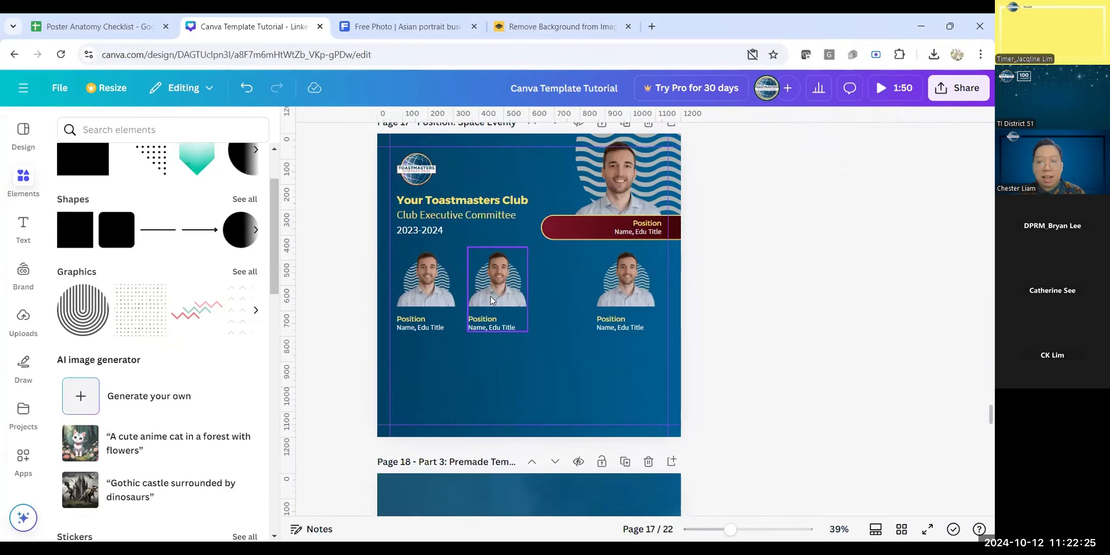
Step: Select the three grouped portraits on page 17 together and space them evenly horizontally
left_click(616, 293)
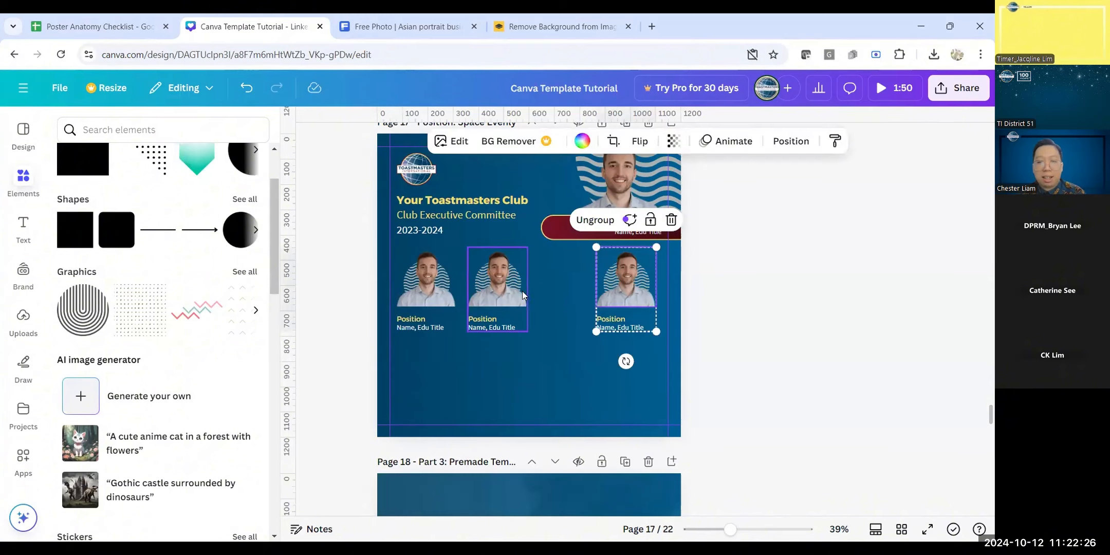
left_click(434, 288, "shift")
left_click(492, 285, "shift")
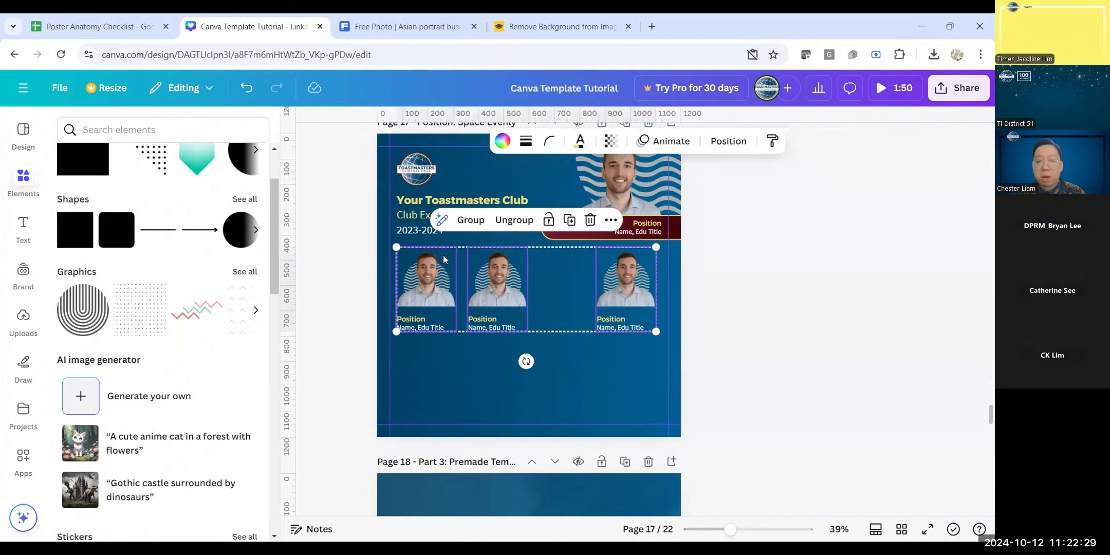
left_click(727, 146)
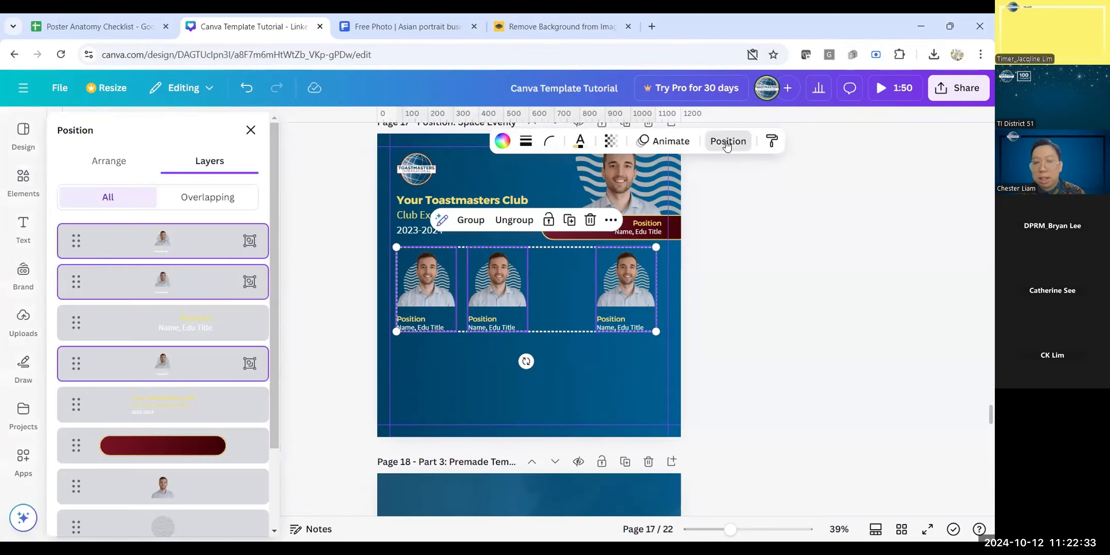
left_click(140, 163)
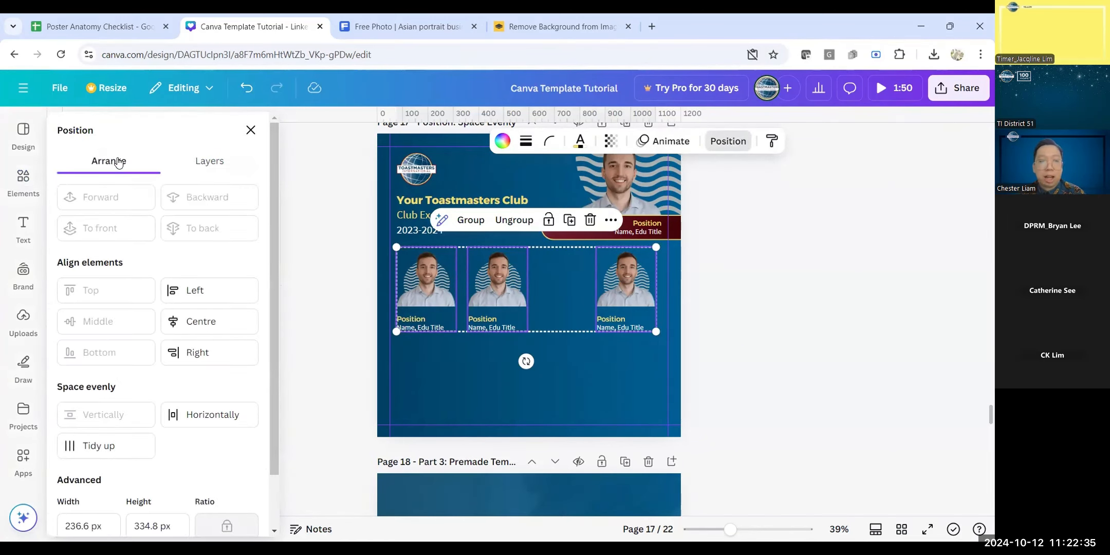
scroll(115, 169, "down", 1)
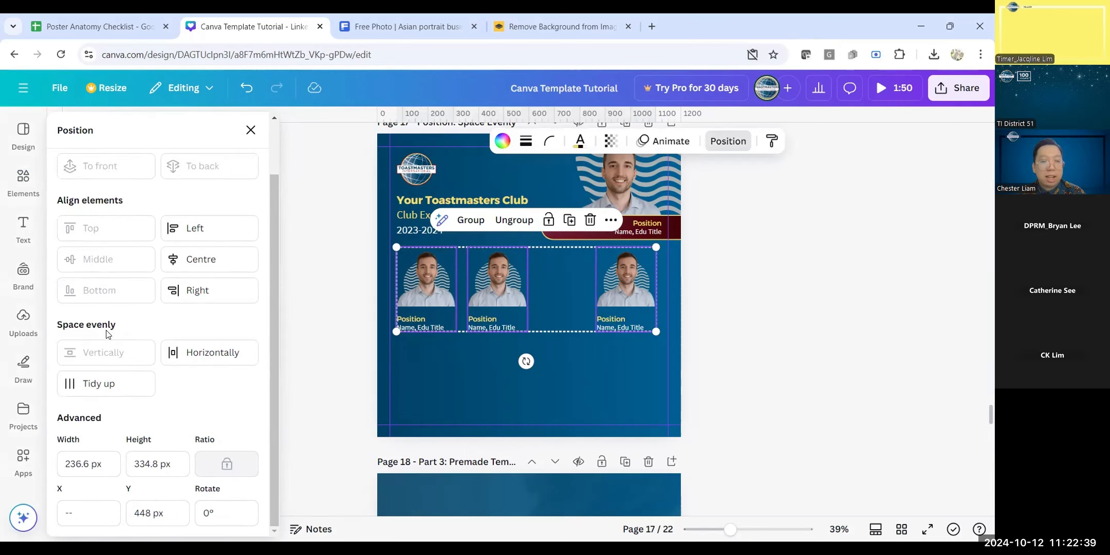
left_click(218, 353)
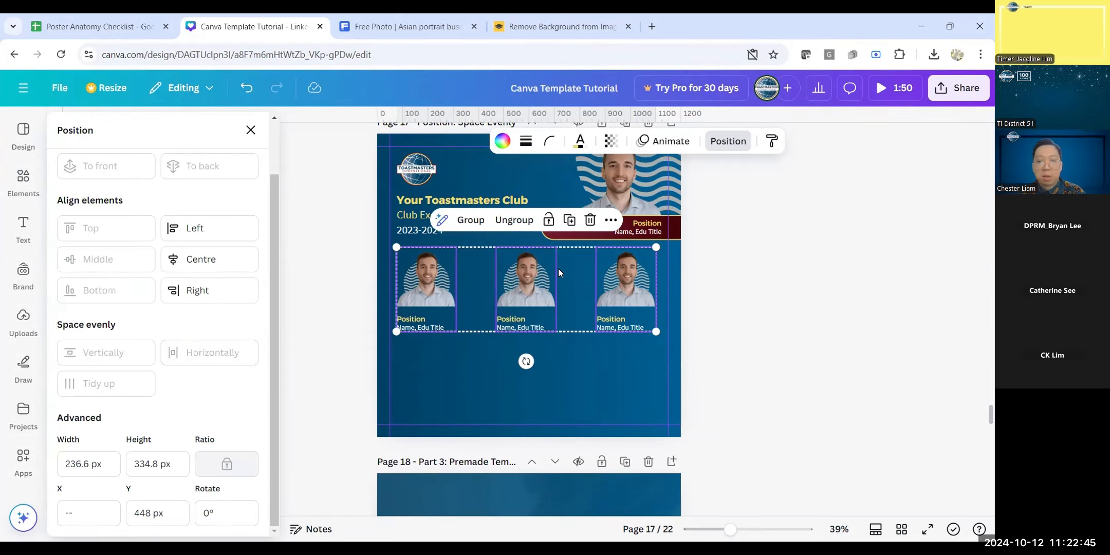
left_click(811, 344)
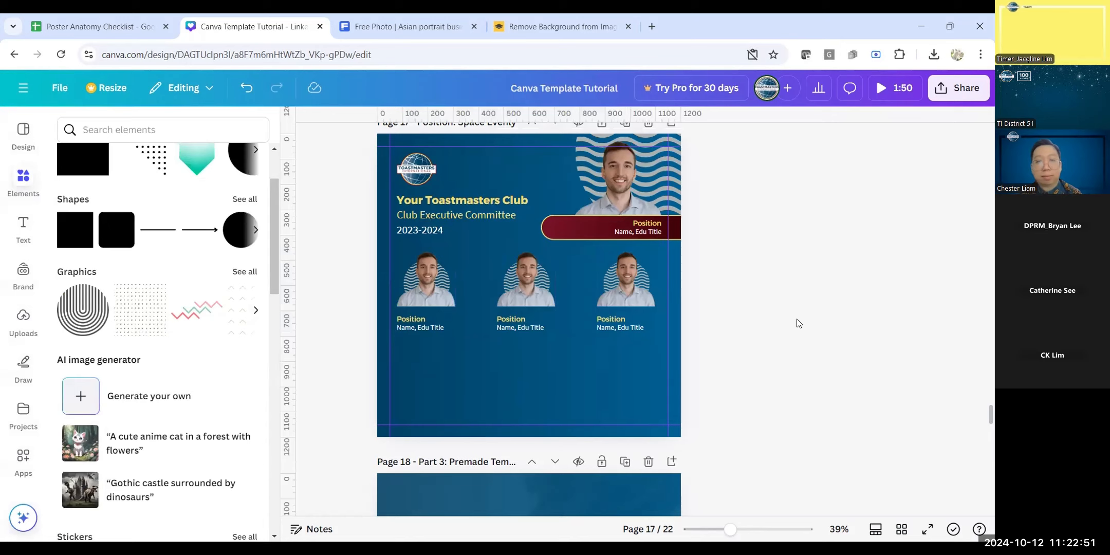
Step: Review the empty image frame on page 16 and compare it with the framed portraits on page 17
scroll(798, 323, "down", 3)
scroll(799, 323, "up", 10)
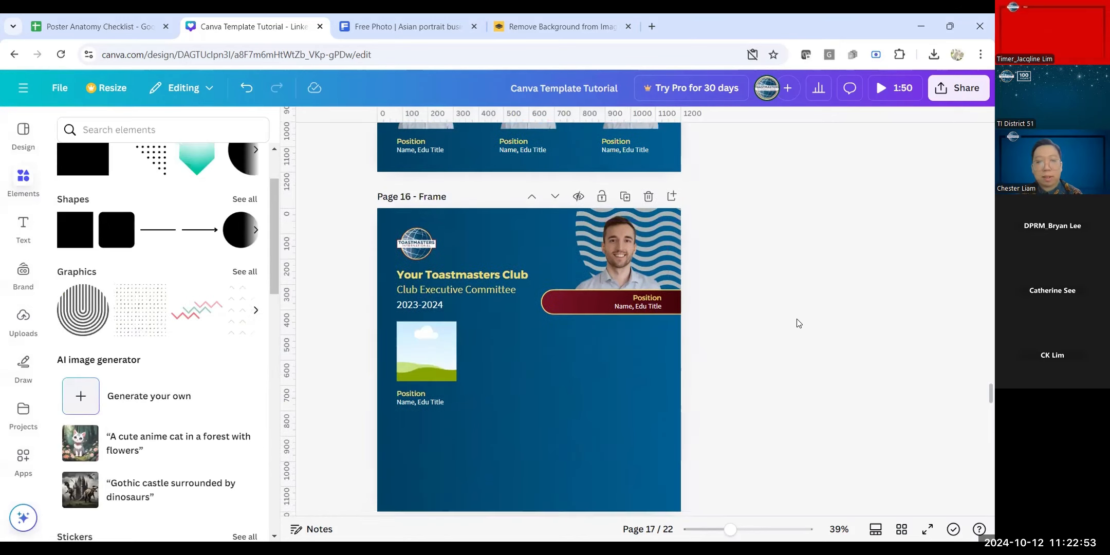
scroll(798, 322, "up", 1)
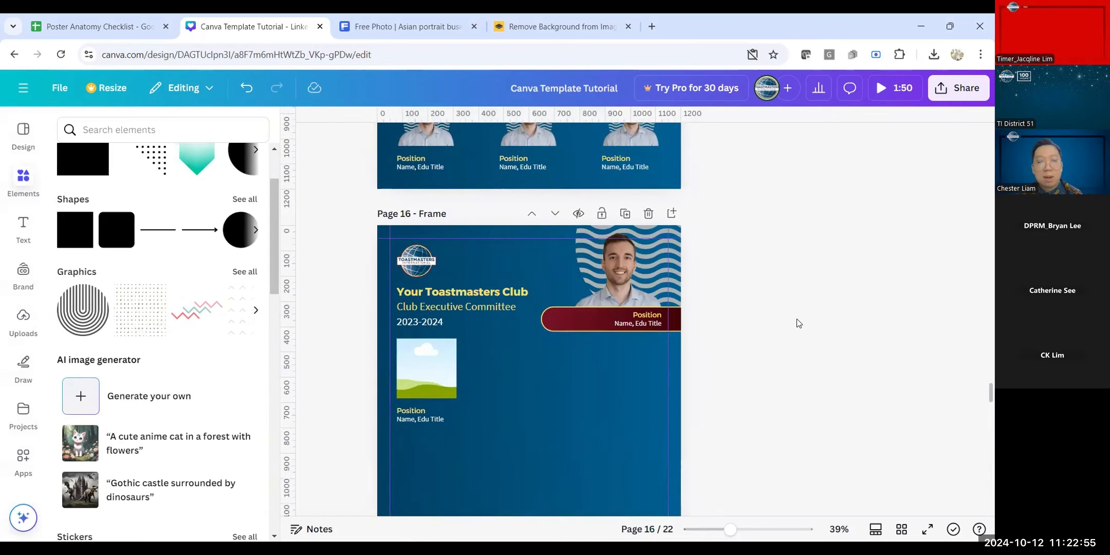
scroll(798, 322, "down", 2)
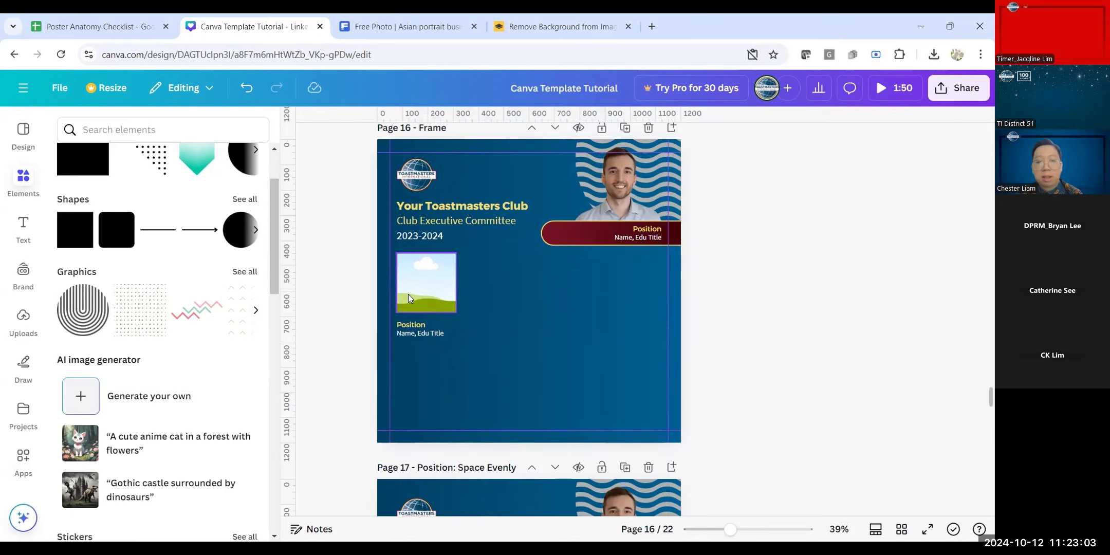
scroll(440, 287, "down", 2)
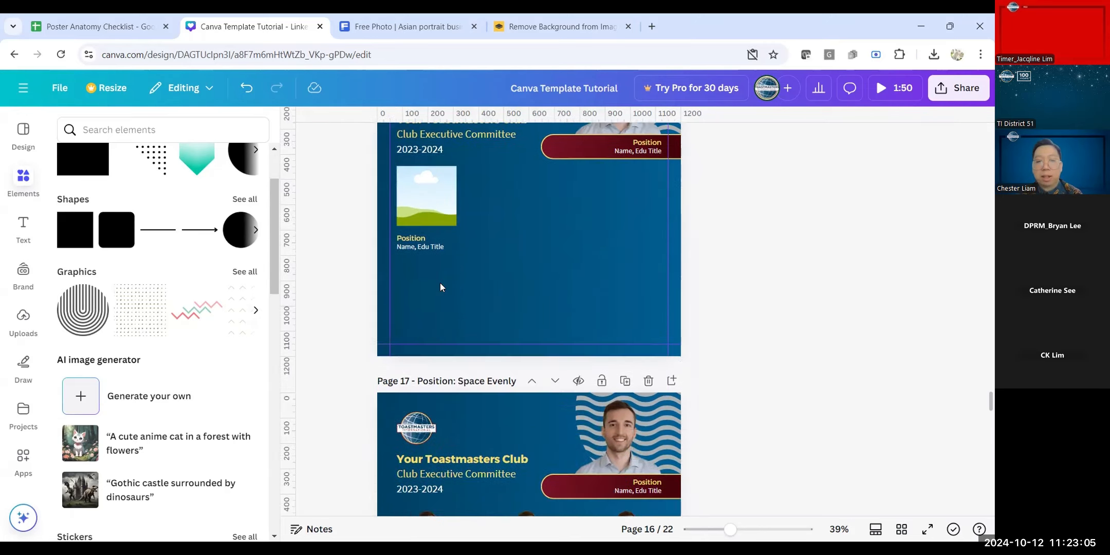
scroll(440, 283, "up", 2)
left_click(436, 257)
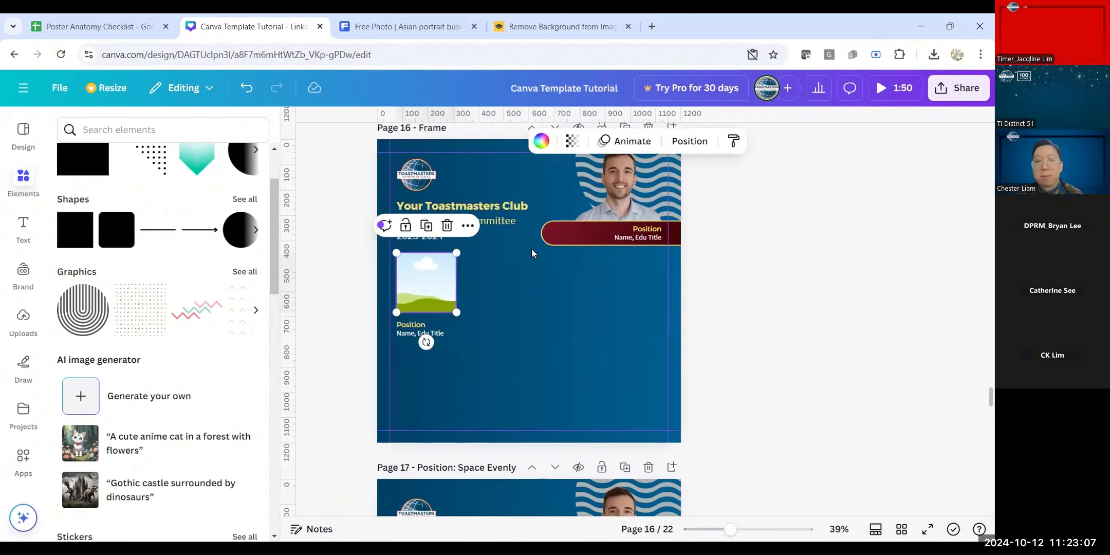
scroll(511, 272, "down", 4)
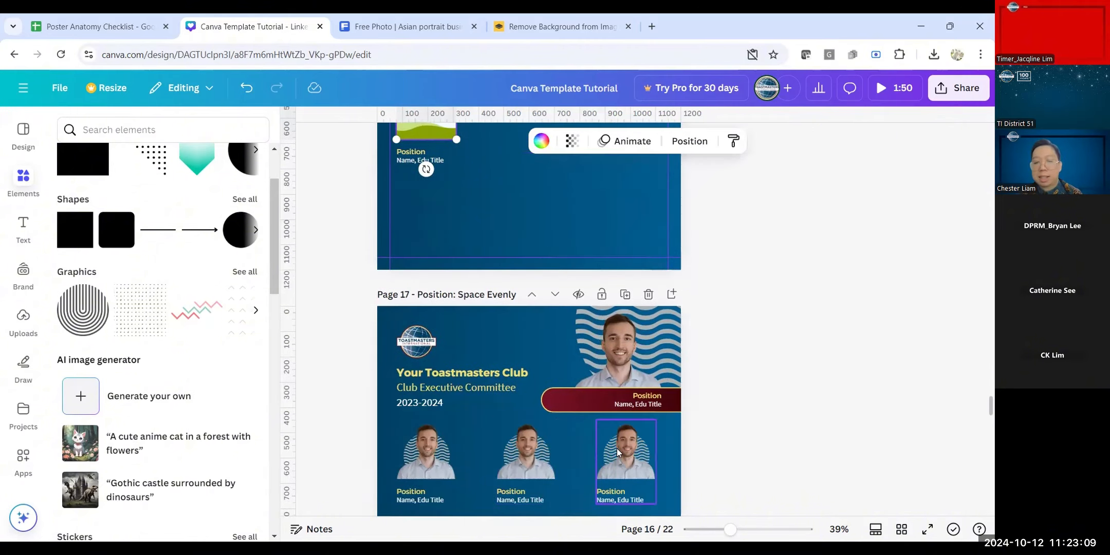
scroll(457, 370, "up", 4)
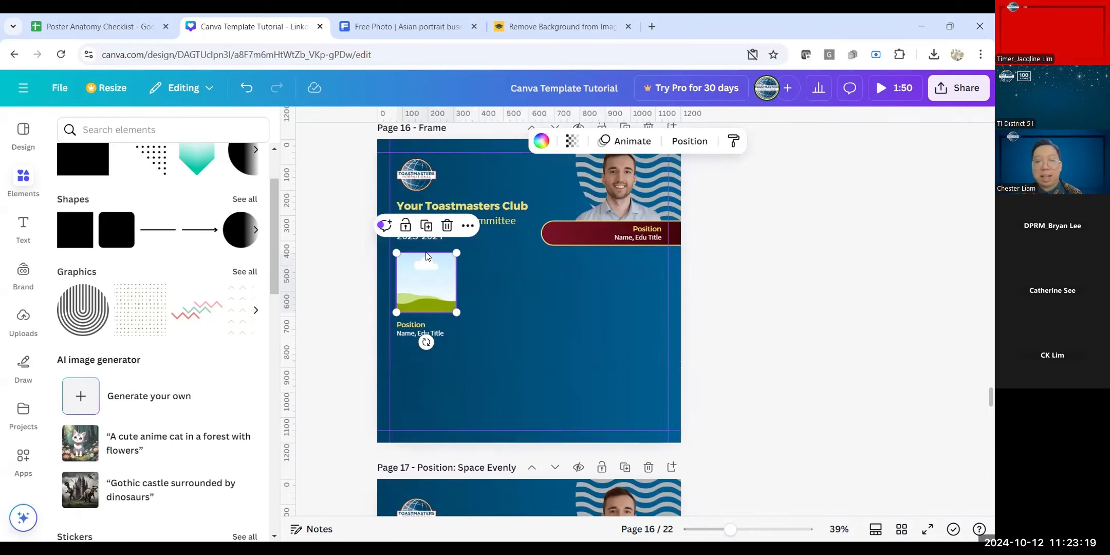
left_click(749, 317)
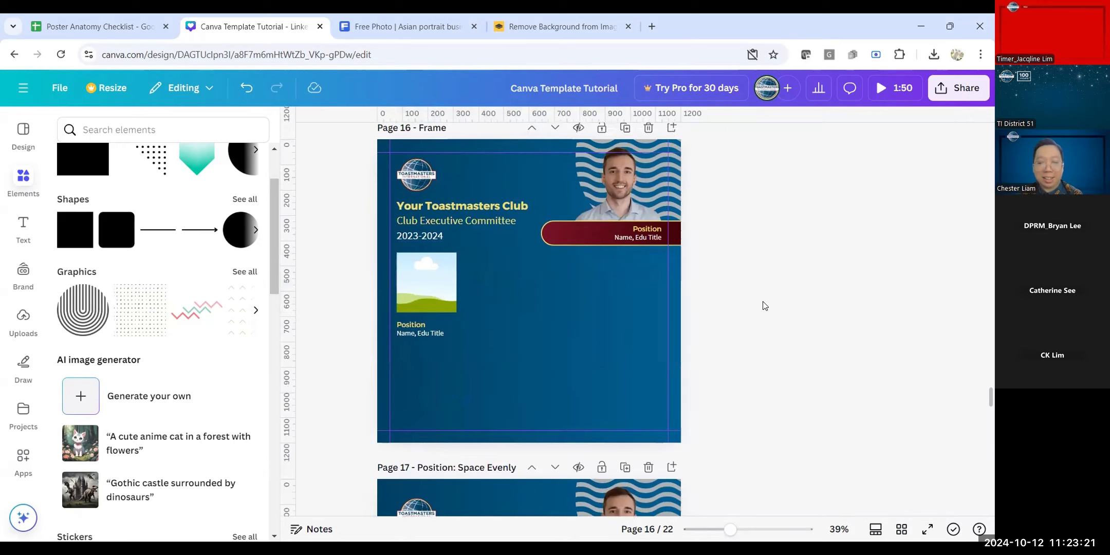
Step: Browse the Premade Templates section and its club meeting poster samples from page 18 through page 22
scroll(764, 307, "down", 12)
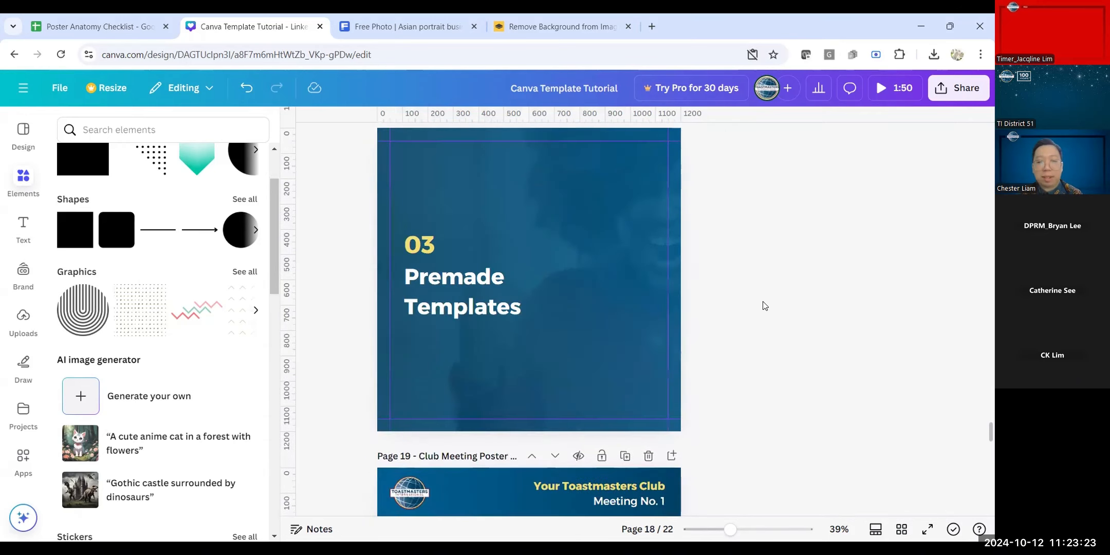
scroll(763, 306, "down", 2)
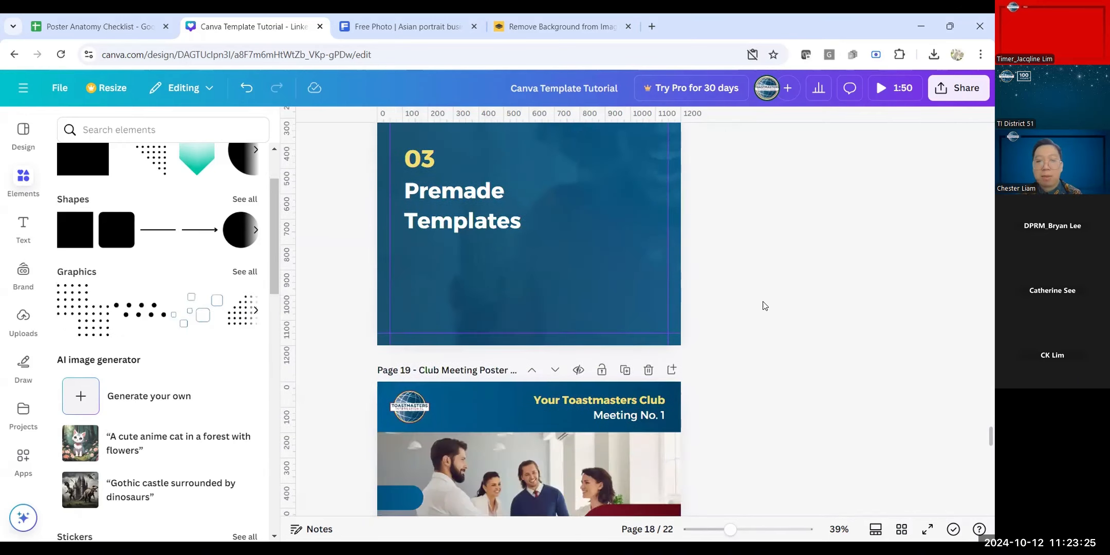
scroll(763, 306, "down", 4)
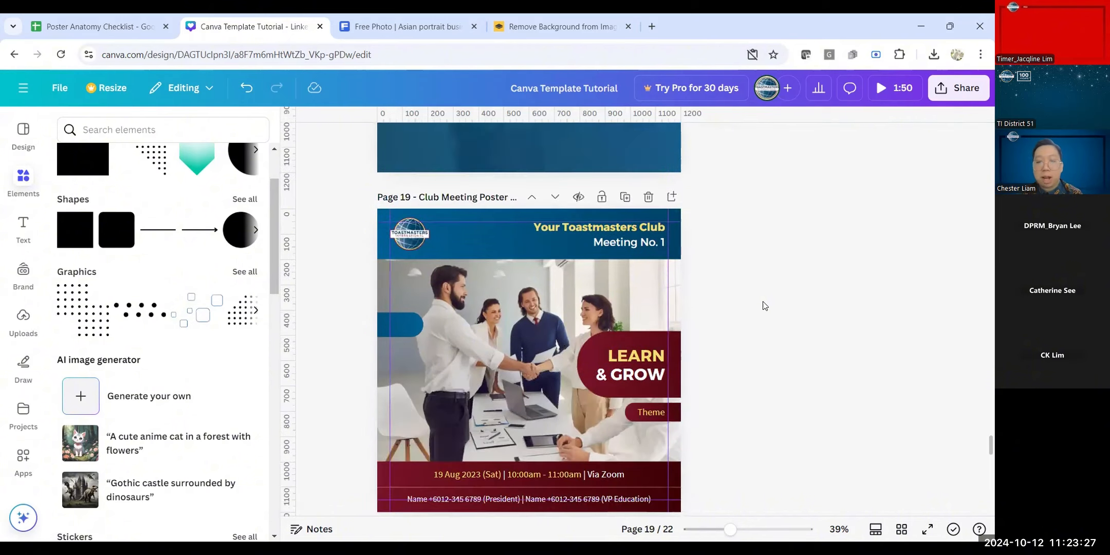
scroll(763, 306, "down", 2)
scroll(763, 306, "up", 2)
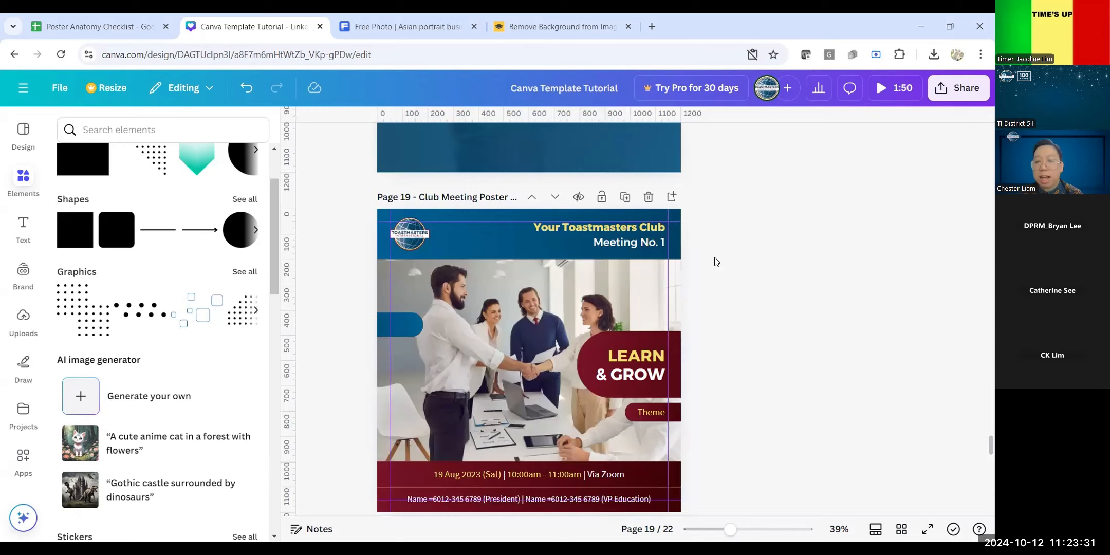
scroll(717, 261, "down", 8)
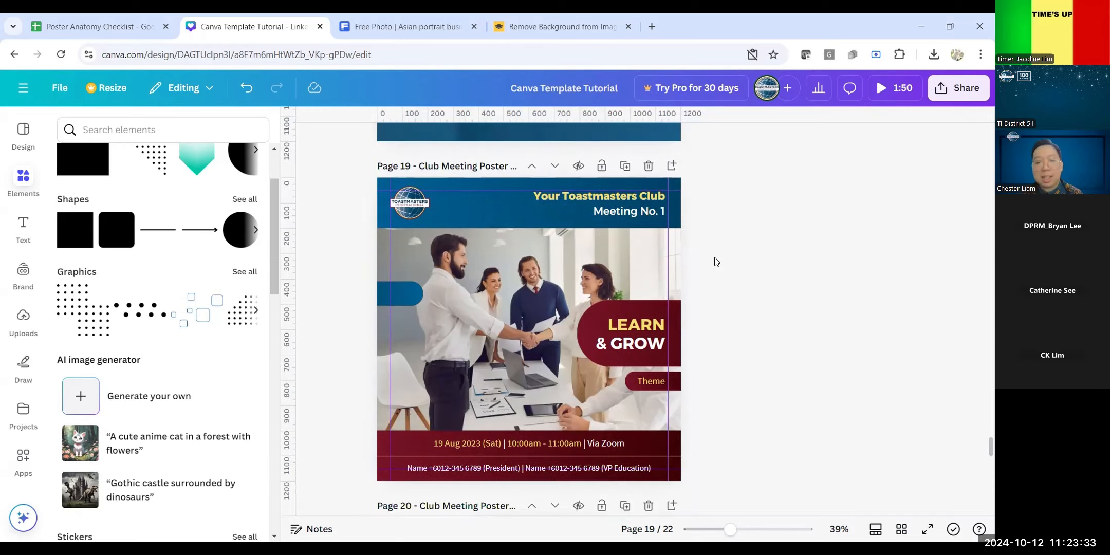
scroll(717, 261, "down", 15)
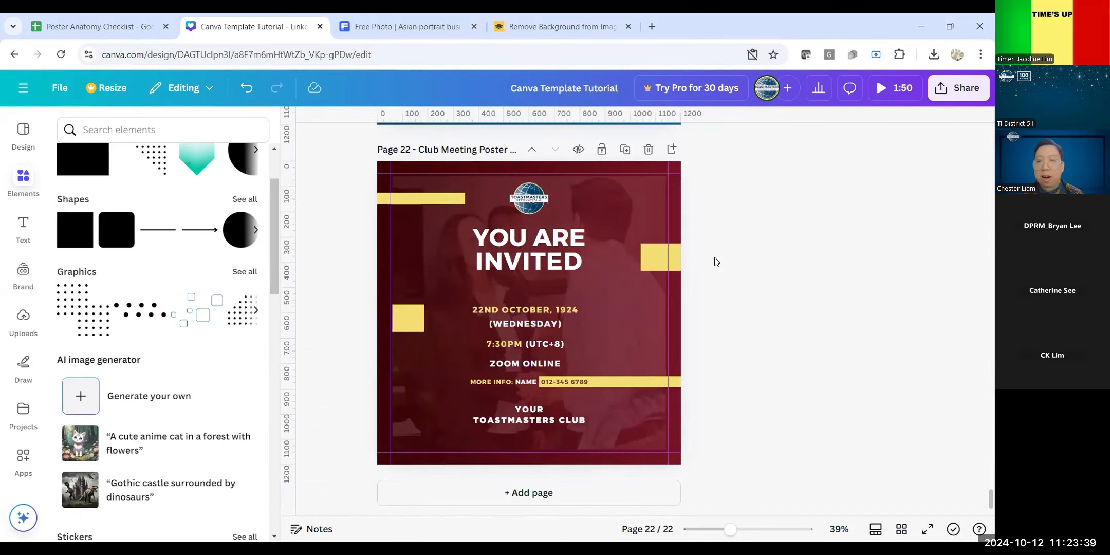
Step: Go back from the club meeting poster samples to the Premade Templates title on page 18
scroll(717, 262, "up", 2)
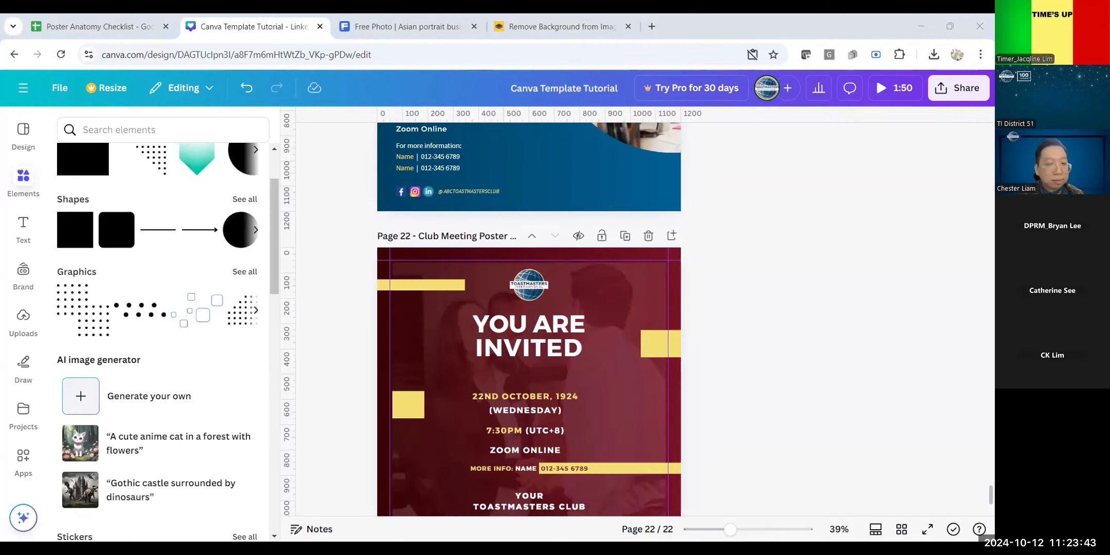
scroll(785, 315, "up", 20)
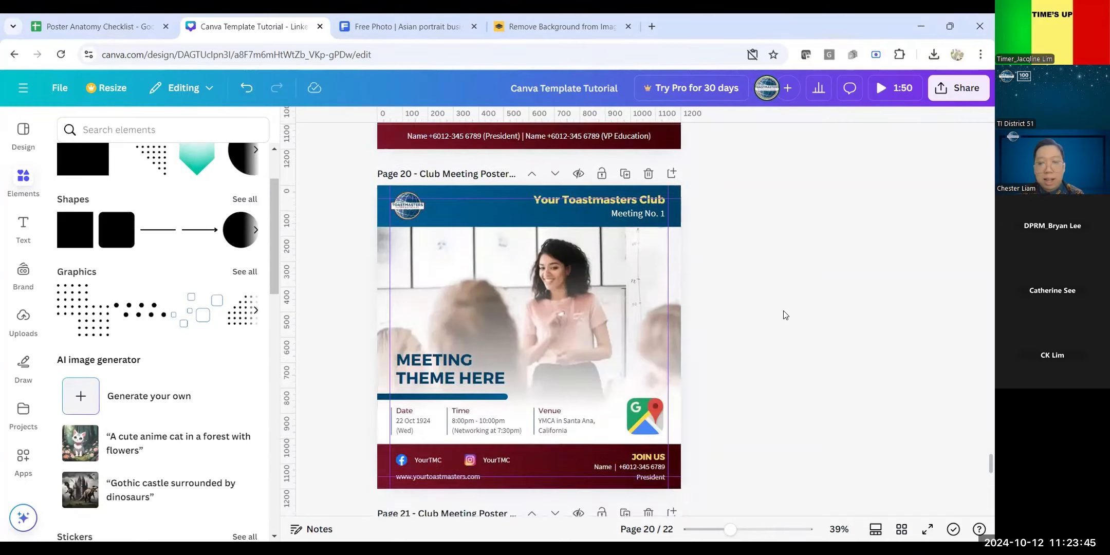
scroll(784, 315, "down", 5)
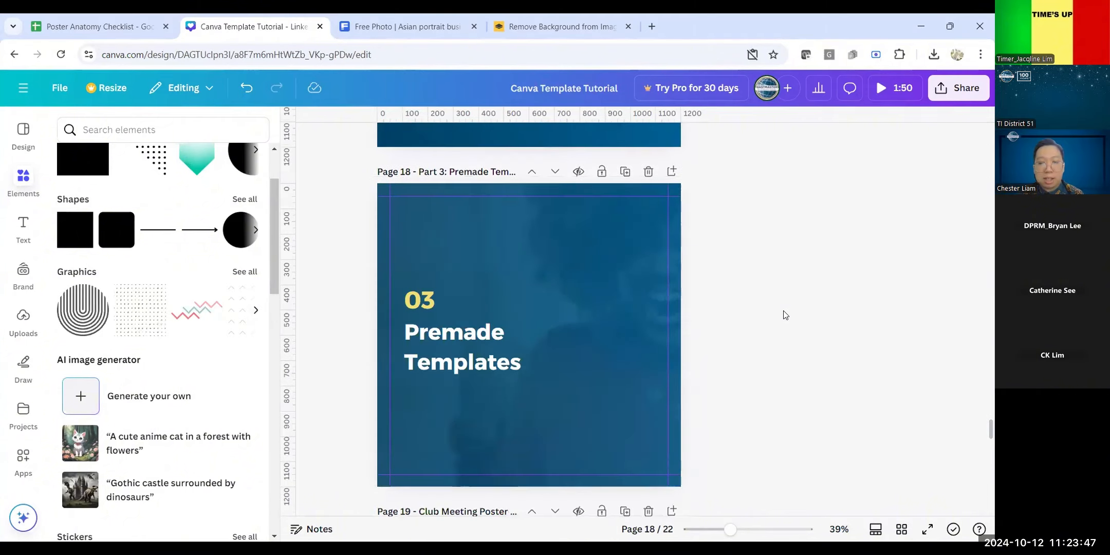
left_click(440, 337)
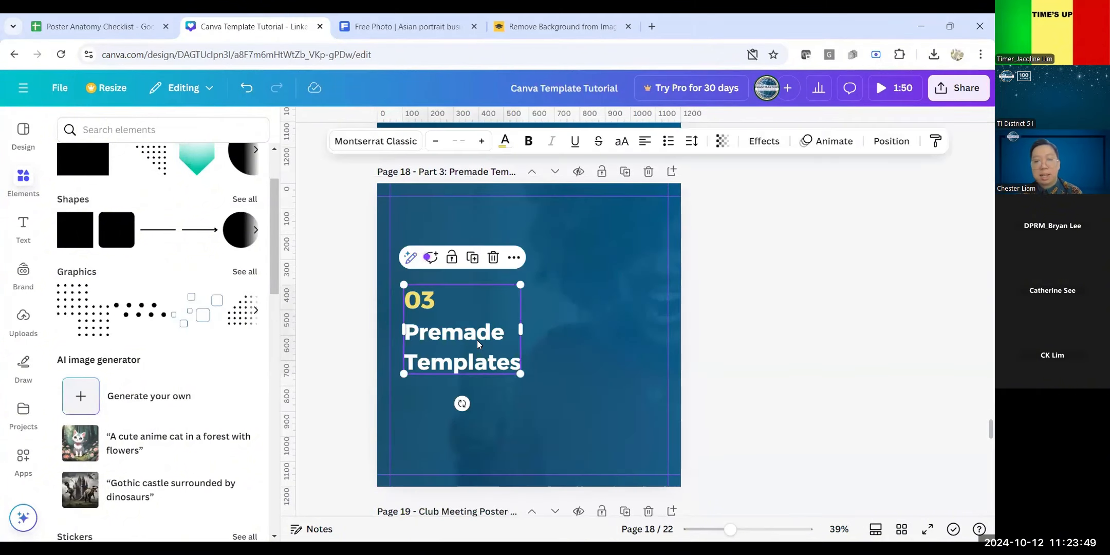
Step: Enlarge the Toastmasters logo on page 8 and place it at the exact center of the page
scroll(755, 286, "up", 20)
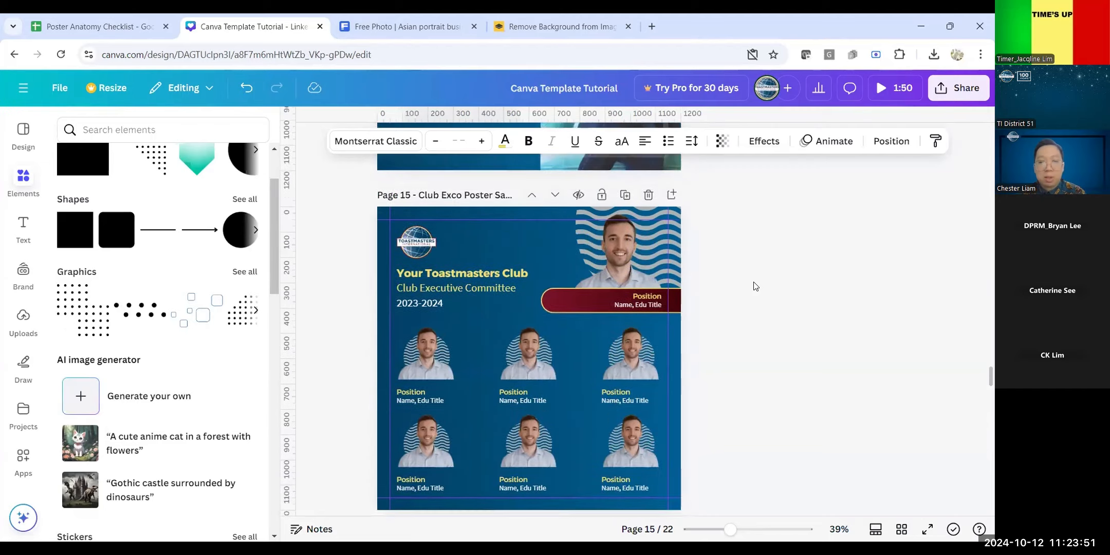
scroll(754, 286, "up", 20)
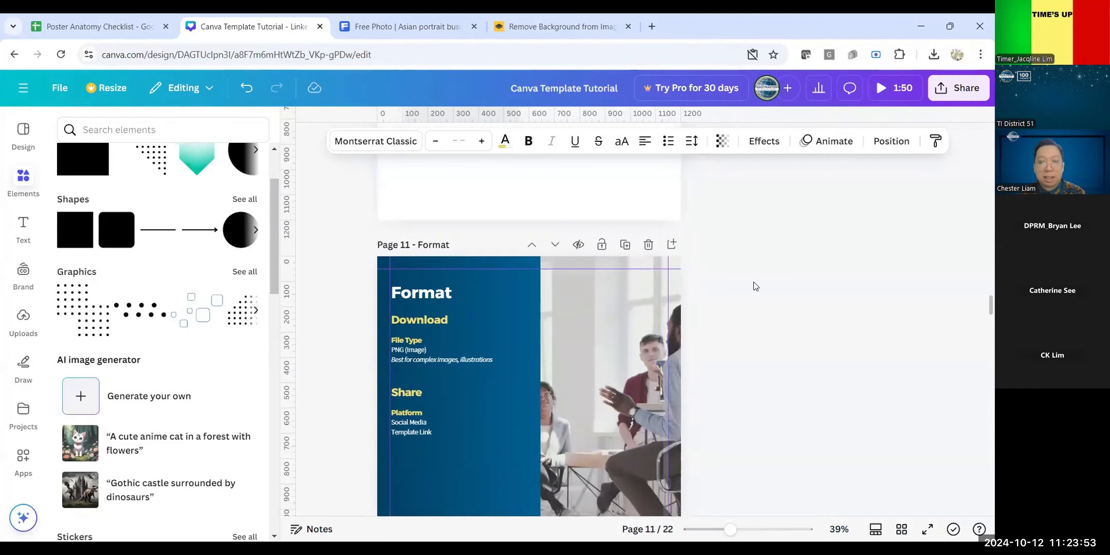
scroll(755, 286, "up", 20)
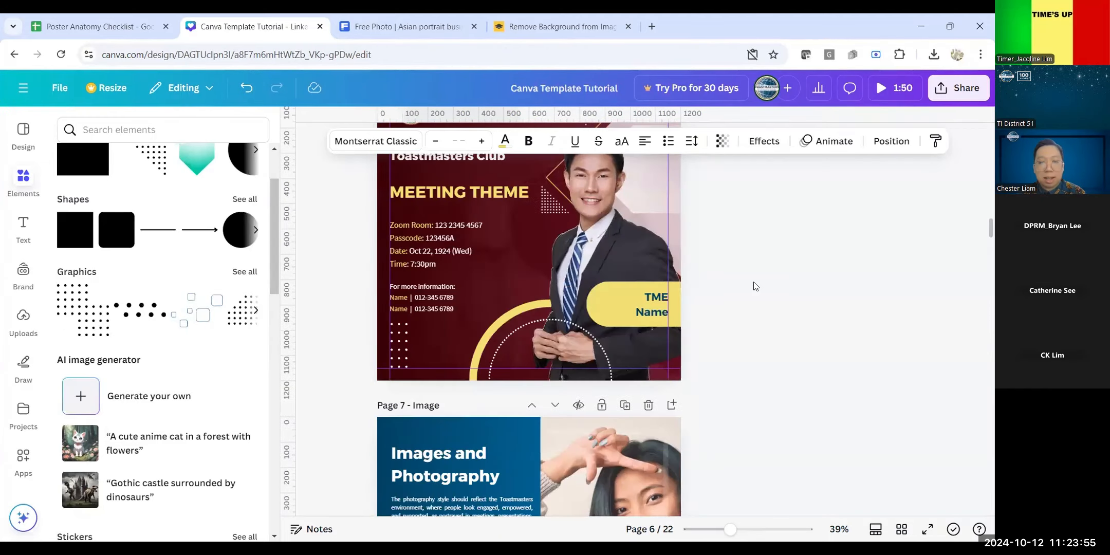
scroll(459, 326, "down", 8)
left_click(410, 347)
scroll(417, 220, "down", 3)
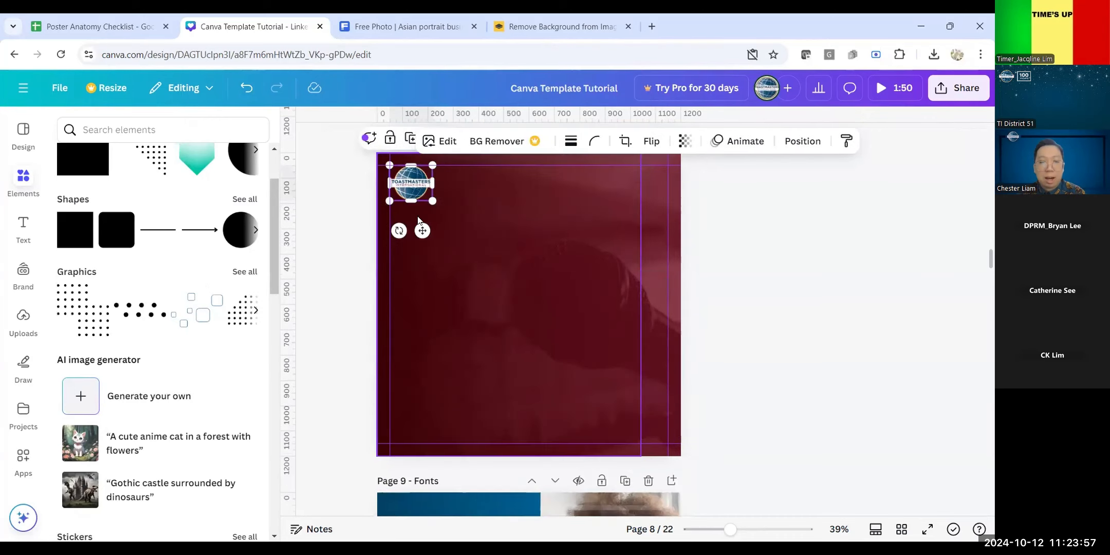
left_click_drag(432, 200, 533, 308)
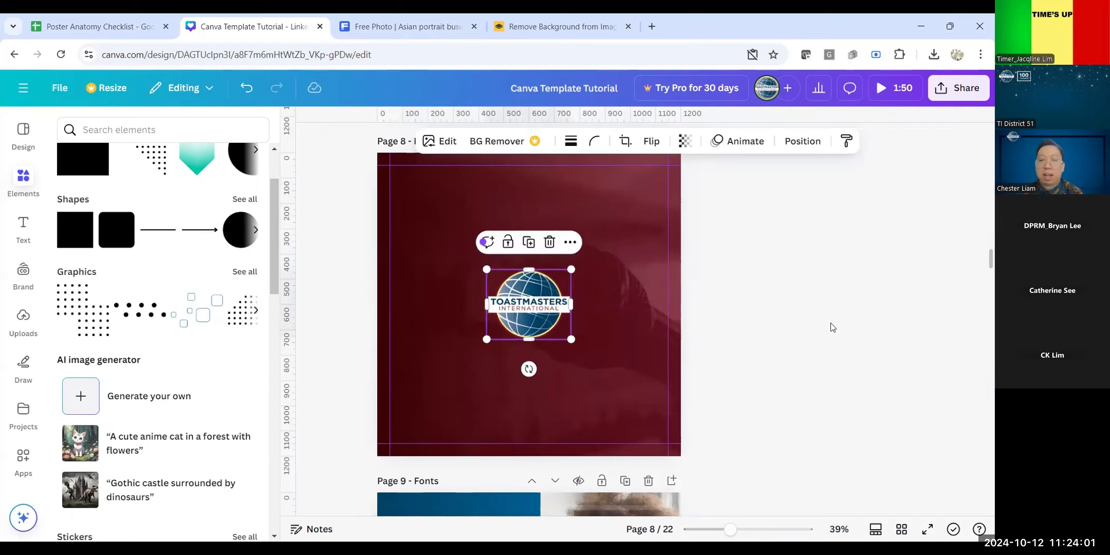
left_click(833, 328)
left_click(560, 285)
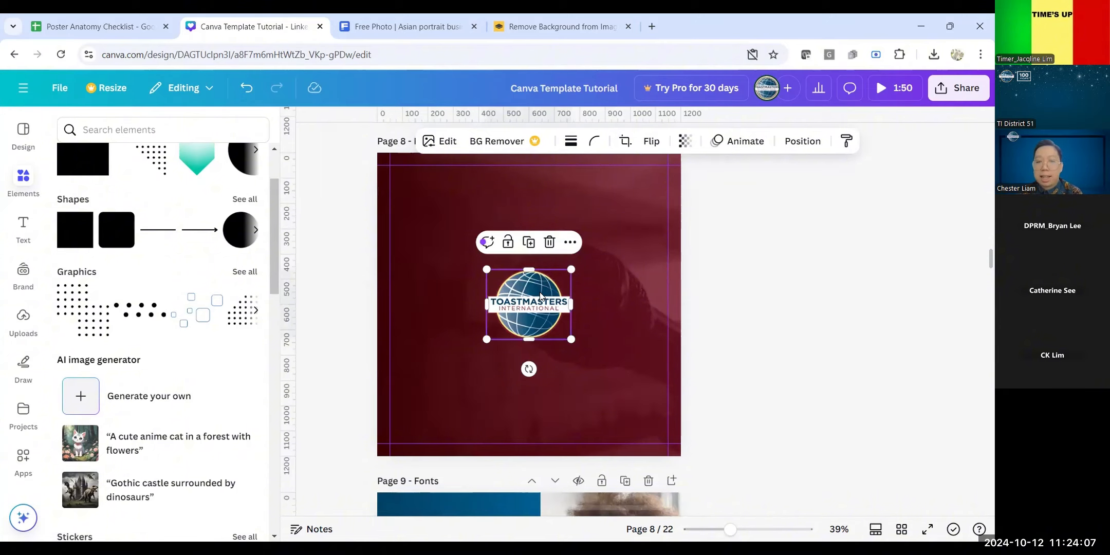
left_click_drag(545, 295, 534, 292)
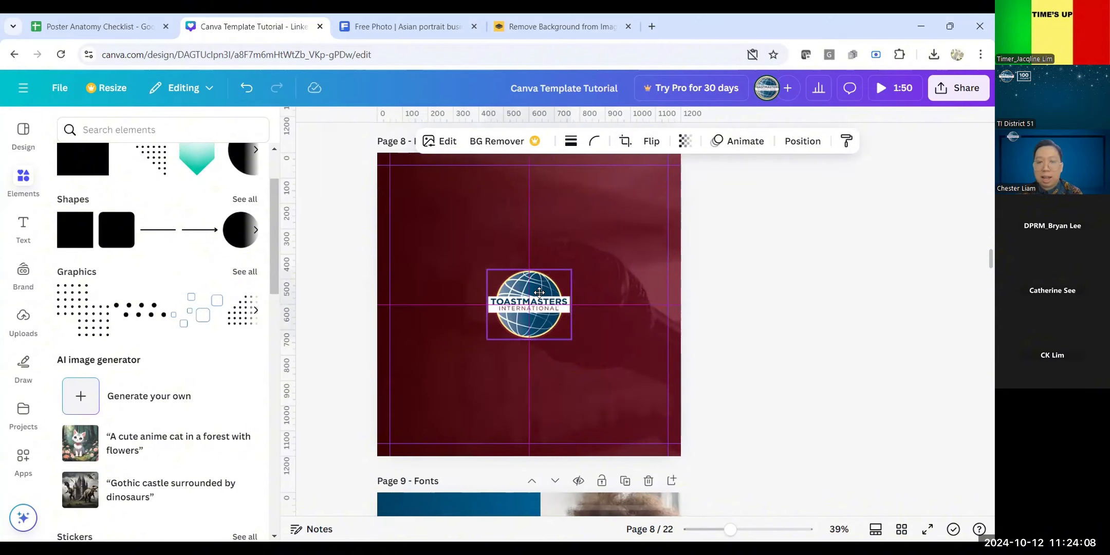
left_click(776, 304)
Step: Move the logo slightly above the center of page 8, keeping it centered horizontally
left_click_drag(730, 529, 725, 529)
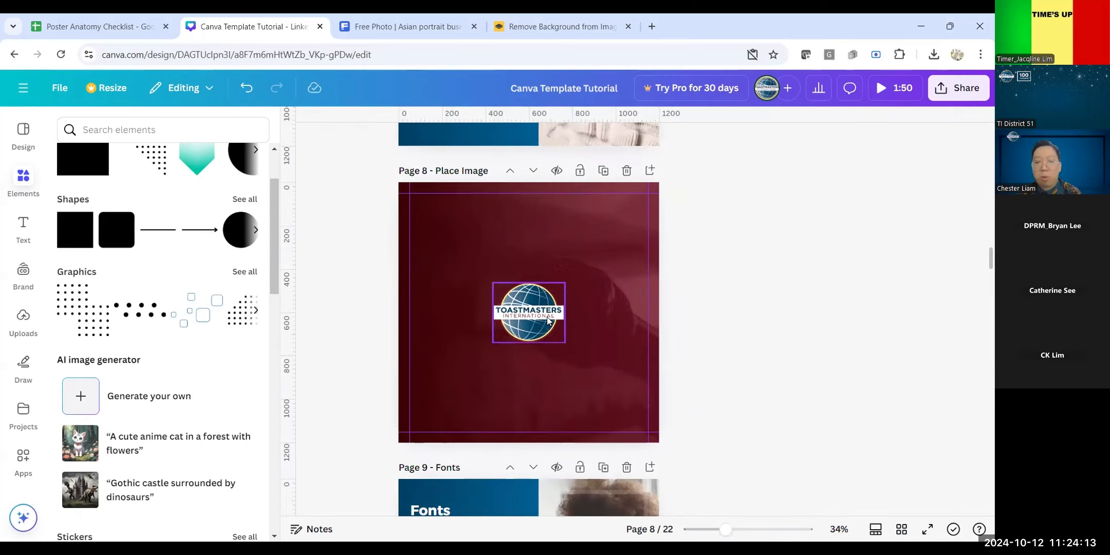
left_click_drag(548, 312, 547, 303)
left_click(761, 319)
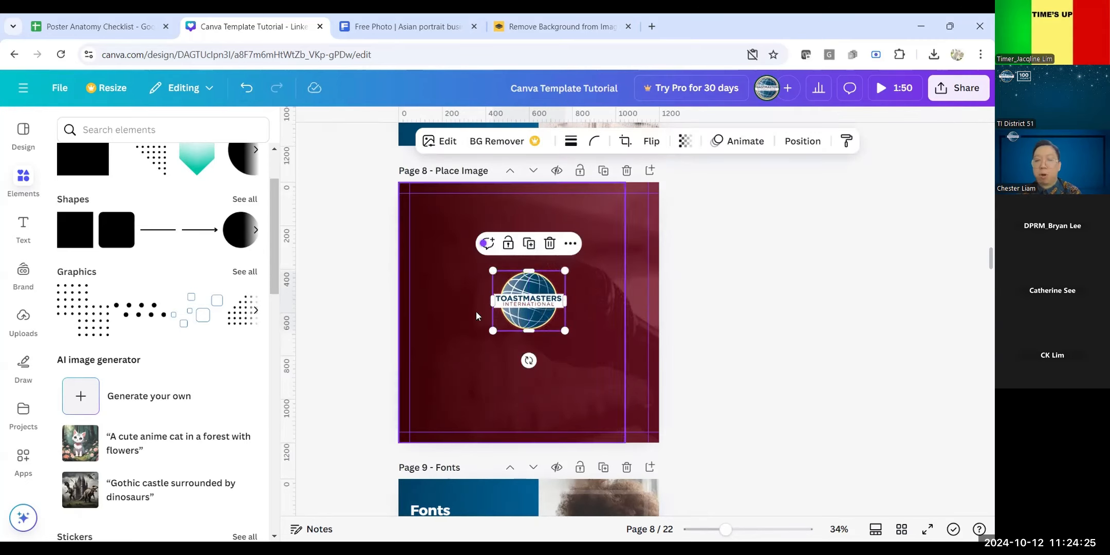
Step: Realign the logo with the exact center of page 8 and deselect it
left_click(750, 354)
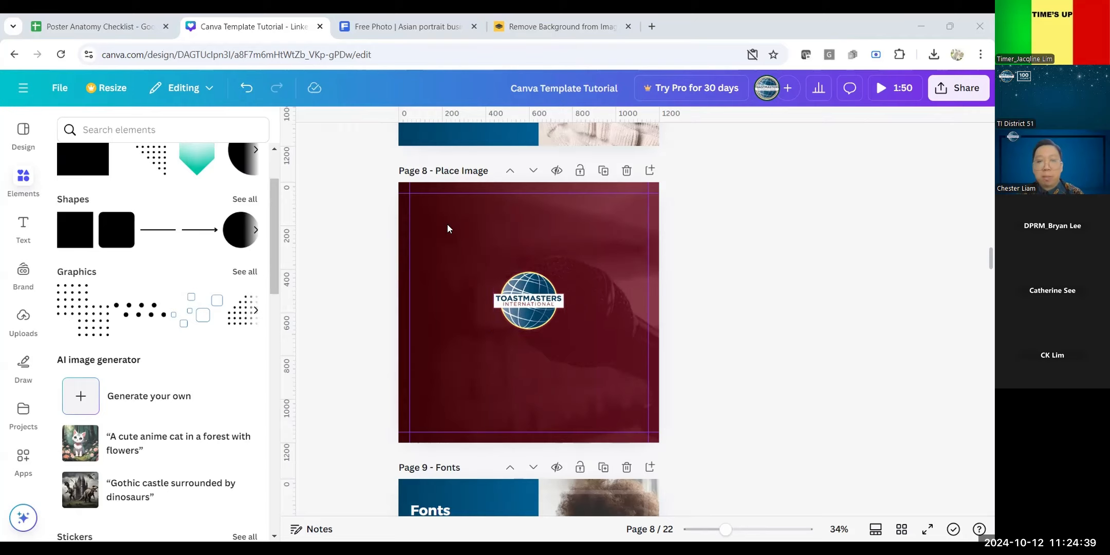
left_click_drag(515, 294, 516, 306)
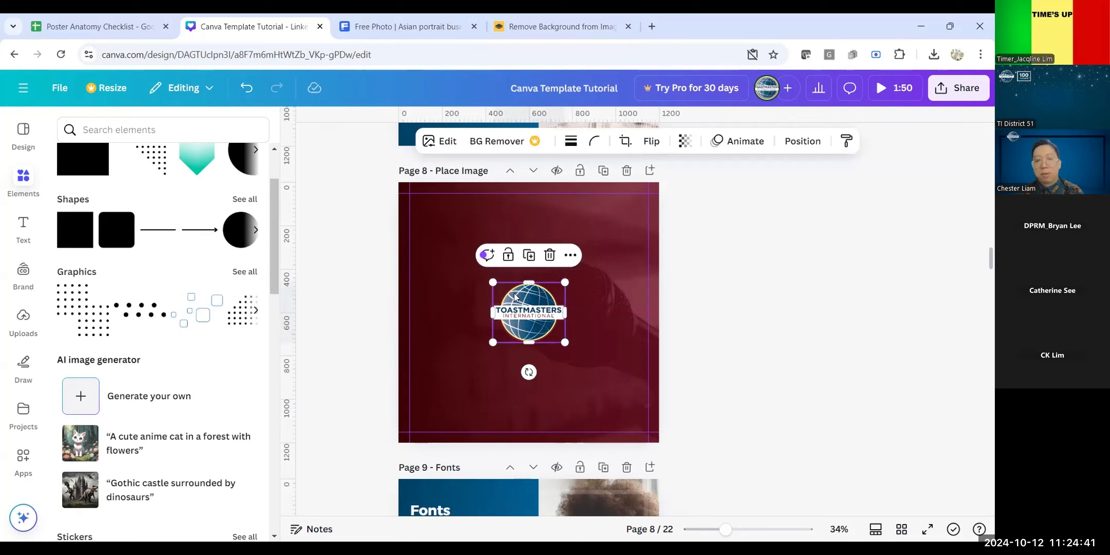
left_click(756, 305)
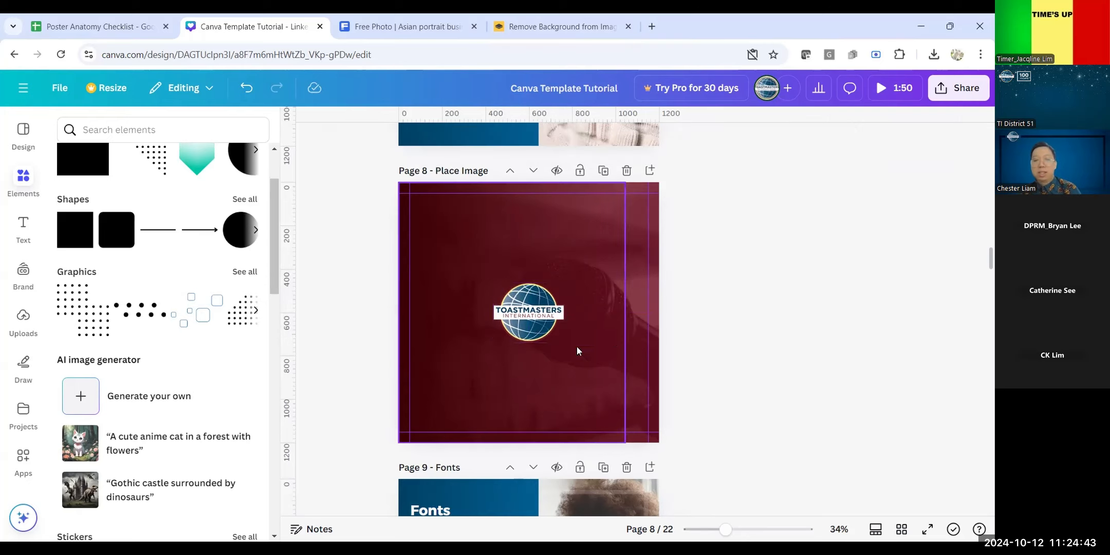
Step: Try the logo slightly below and above the center of page 8, and return it to the exact center
left_click(538, 304)
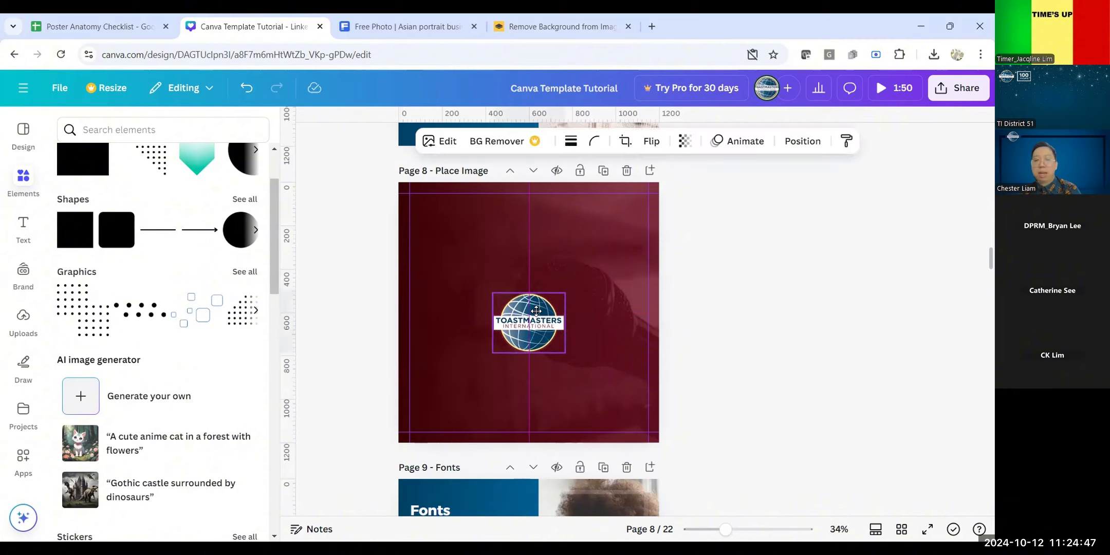
left_click_drag(542, 307, 540, 290)
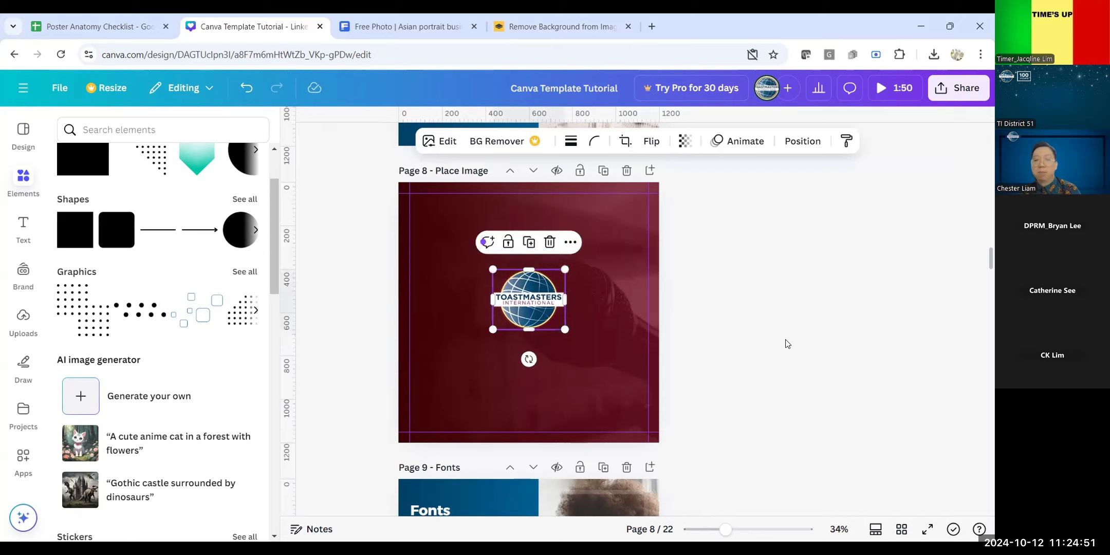
left_click(789, 343)
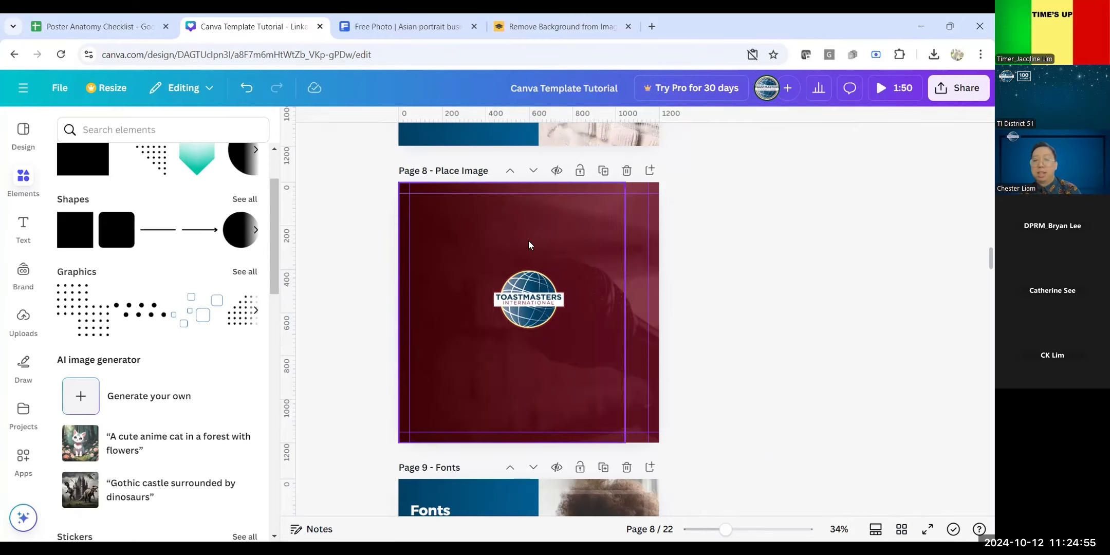
left_click_drag(540, 294, 540, 306)
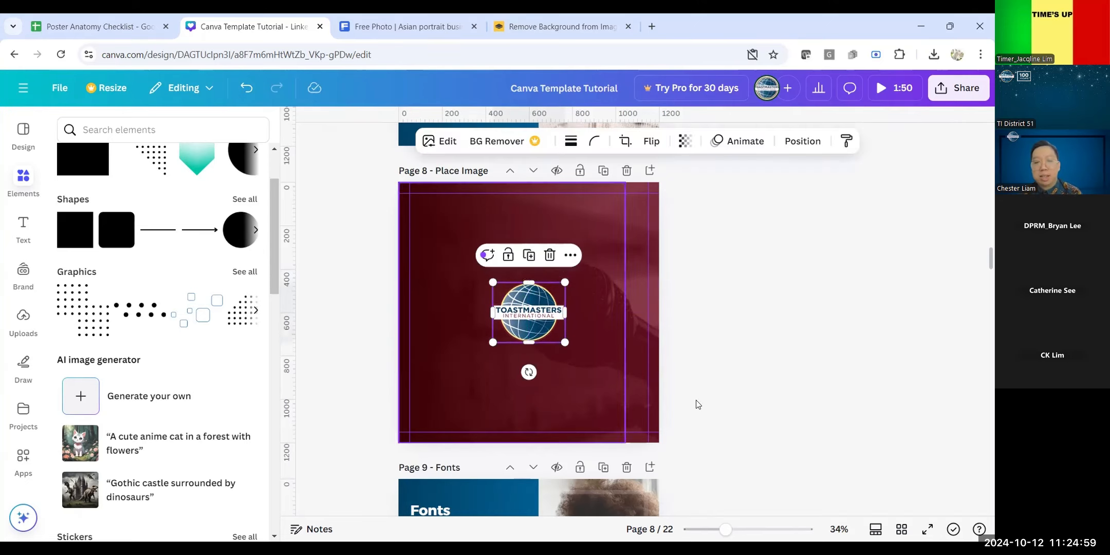